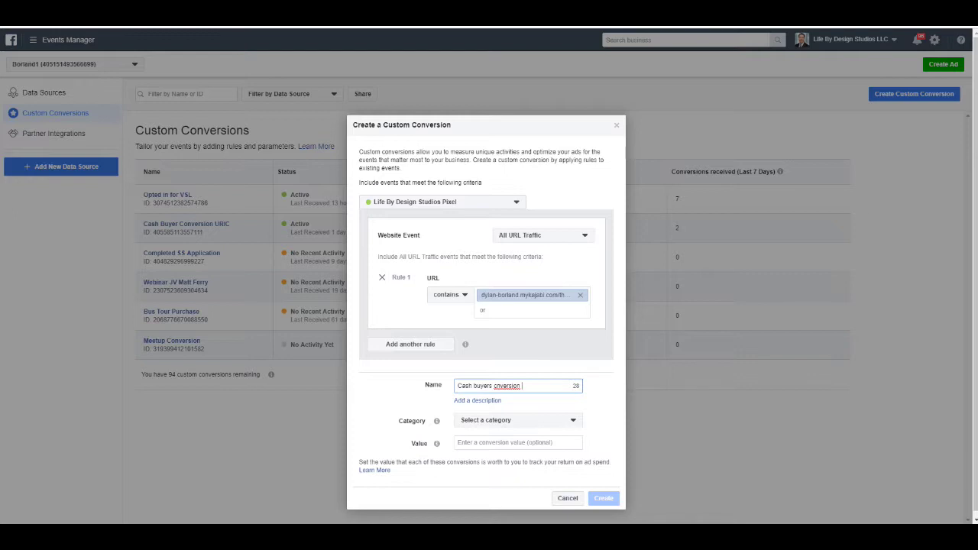
# Step: Correct the custom conversion's name to "Cash buyers conversion" and set its category to Lead
pyautogui.rightClick(508, 386)
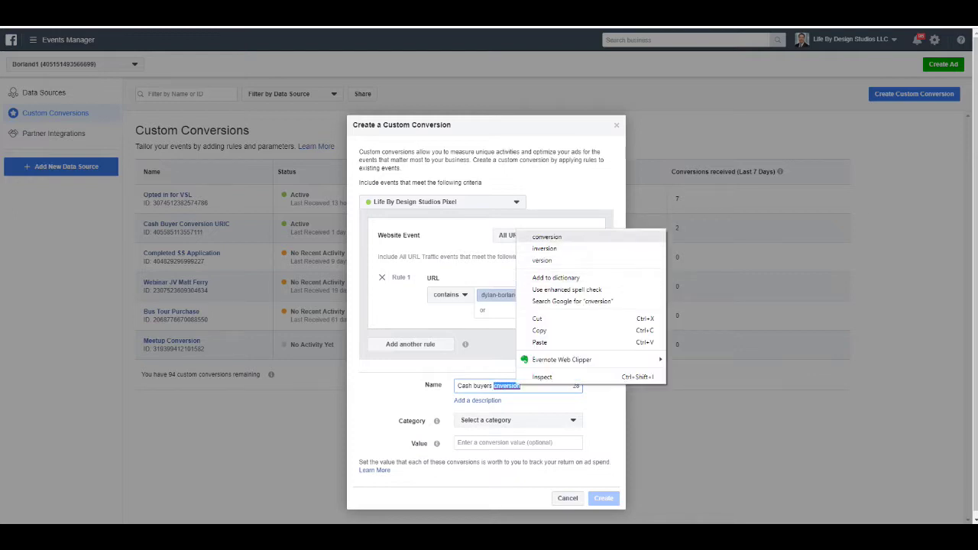
pyautogui.click(546, 235)
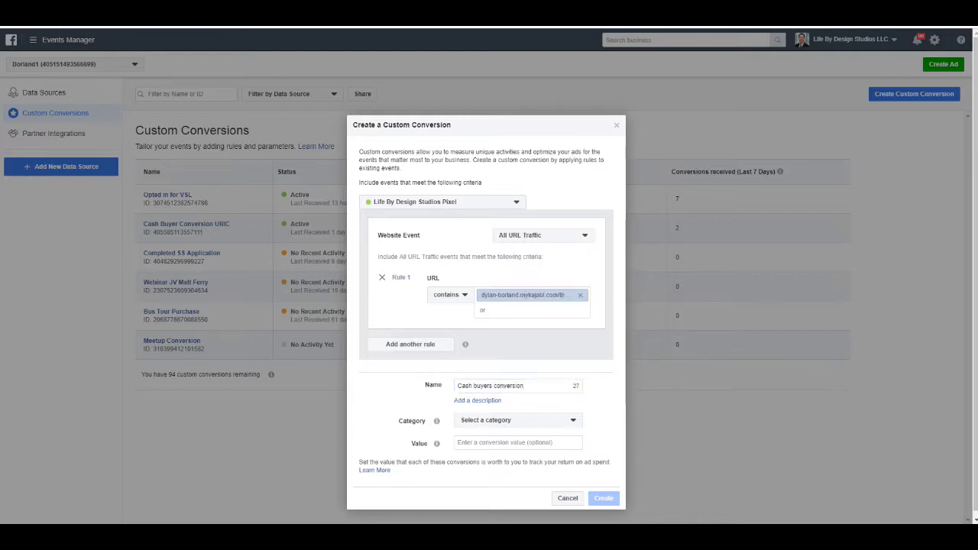
pyautogui.click(517, 420)
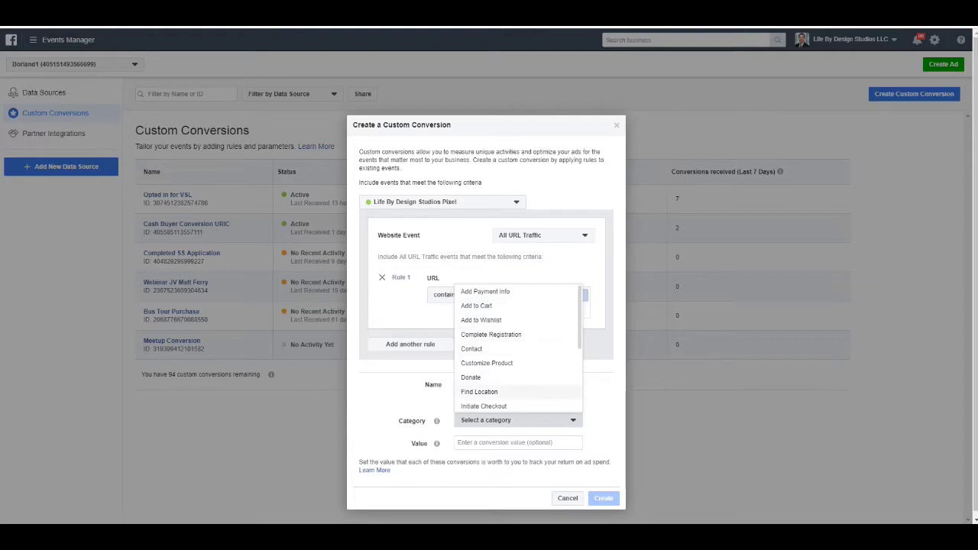
pyautogui.scroll(-1, 505, 382)
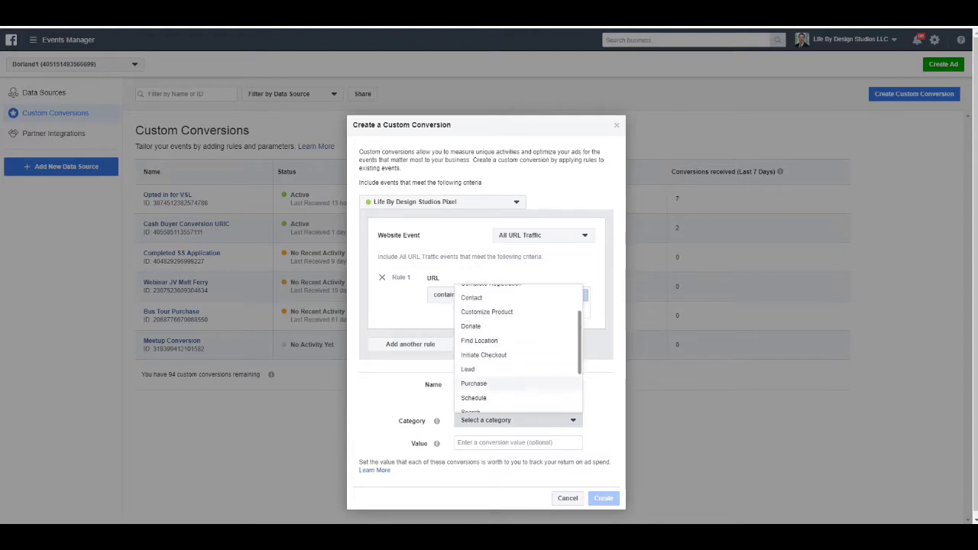
pyautogui.click(481, 369)
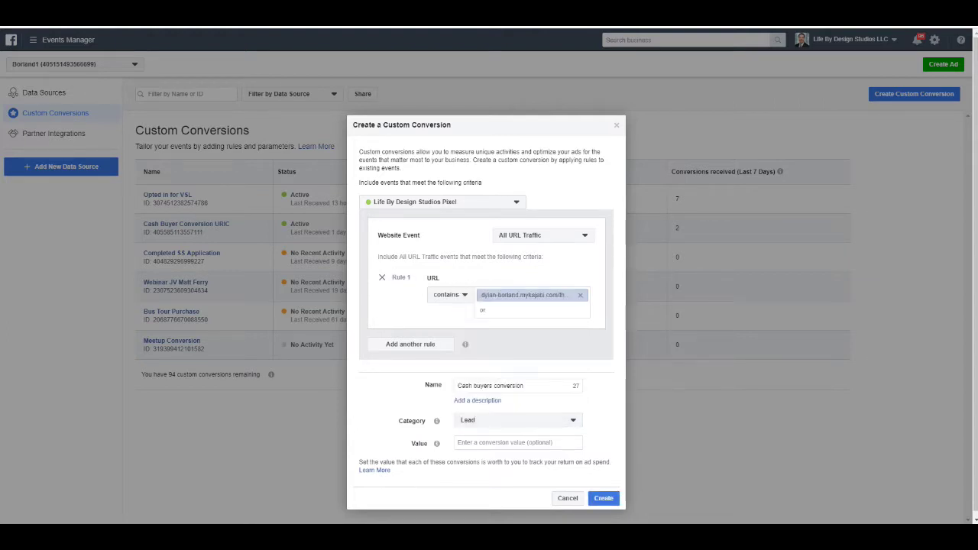
# Step: Set the custom conversion's value to $10.00, then discard the conversion without creating it
pyautogui.click(518, 442)
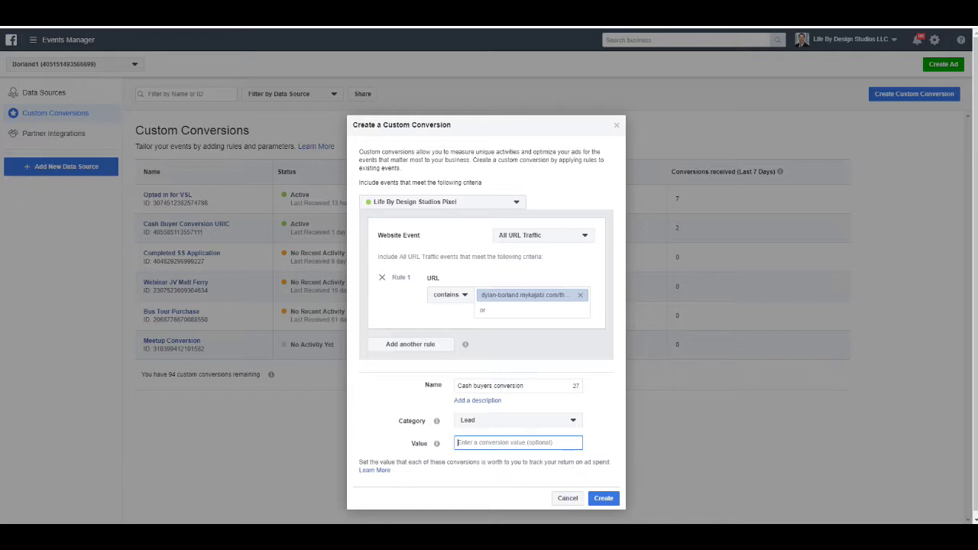
pyautogui.write('10')
pyautogui.press('BackSpace')
pyautogui.press('BackSpace')
pyautogui.write('.00')
pyautogui.press('Tab')
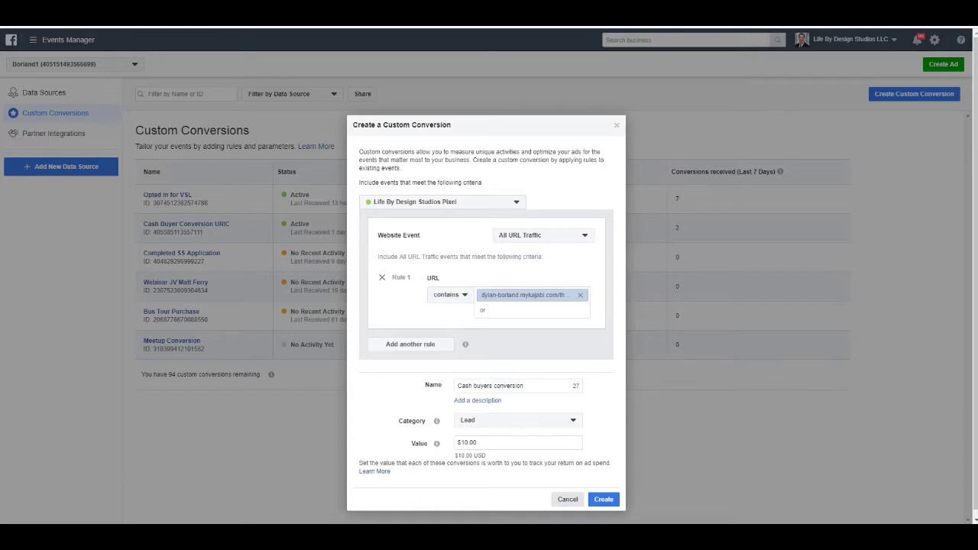
pyautogui.click(567, 499)
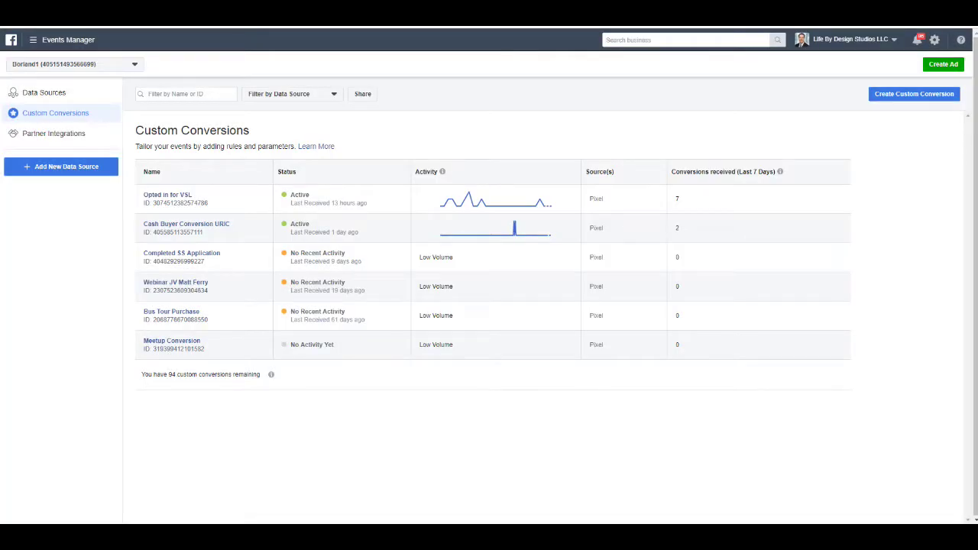
# Step: Examine the Adespresso slide's key item about installing the Facebook tracking code on the landing page
pyautogui.moveTo(548, 205)
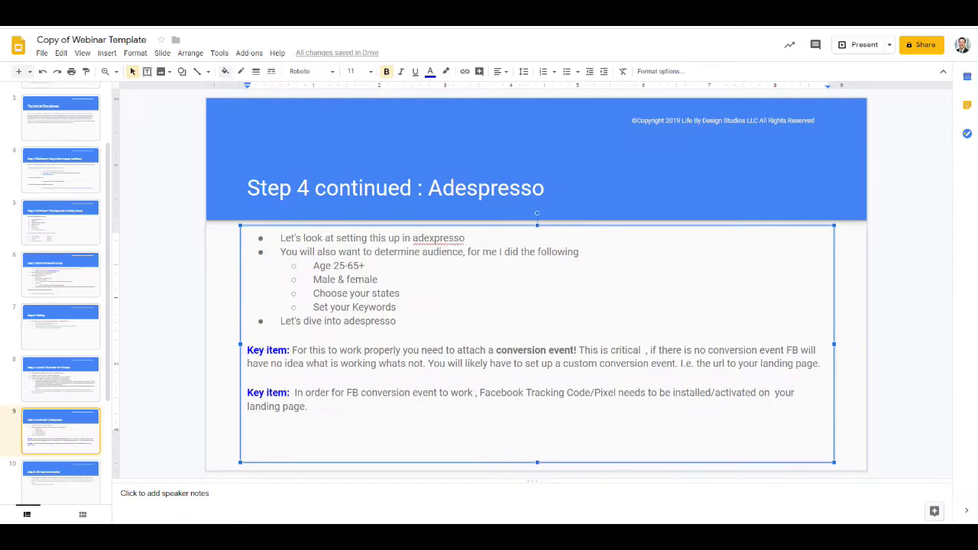
pyautogui.click(365, 392)
pyautogui.moveTo(311, 412); pyautogui.dragTo(278, 393)
pyautogui.click(311, 406)
pyautogui.moveTo(526, 393); pyautogui.dragTo(585, 392)
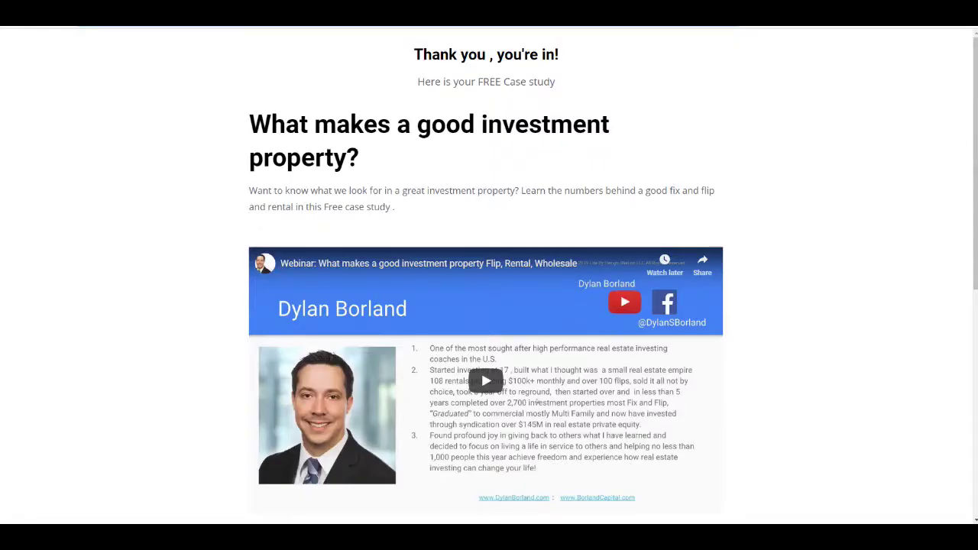
# Step: Review the case study thank-you page and the cash buyers list landing page
pyautogui.scroll(-6, 489, 275)
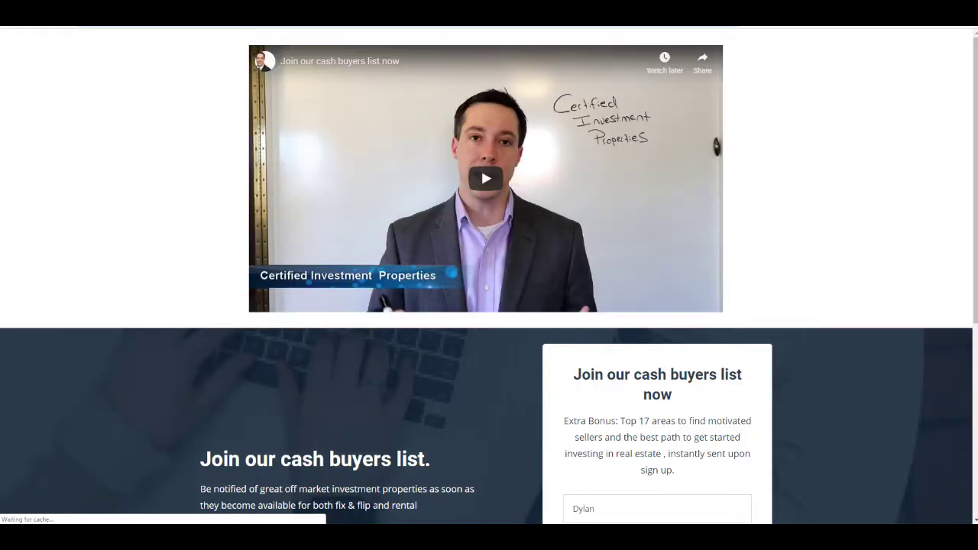
pyautogui.scroll(-4, 489, 275)
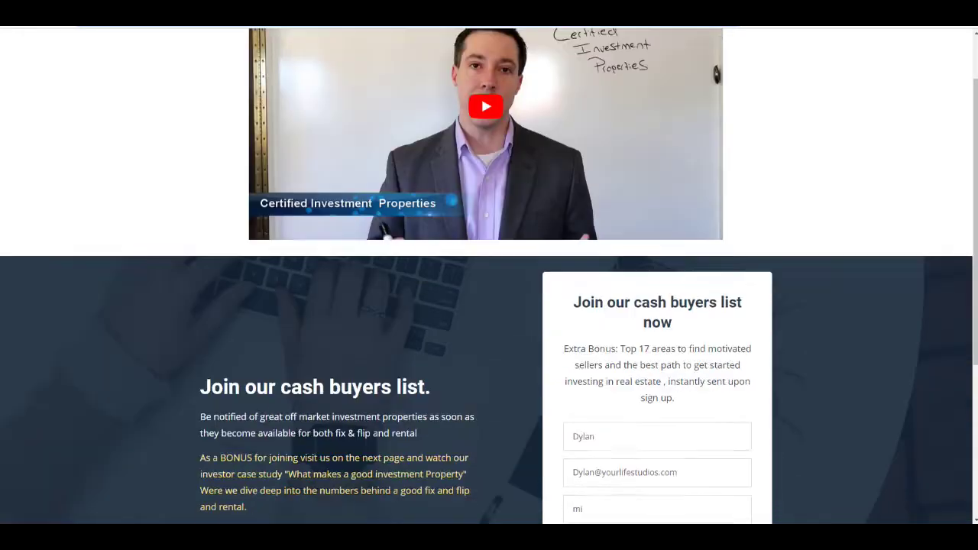
pyautogui.scroll(1, 489, 275)
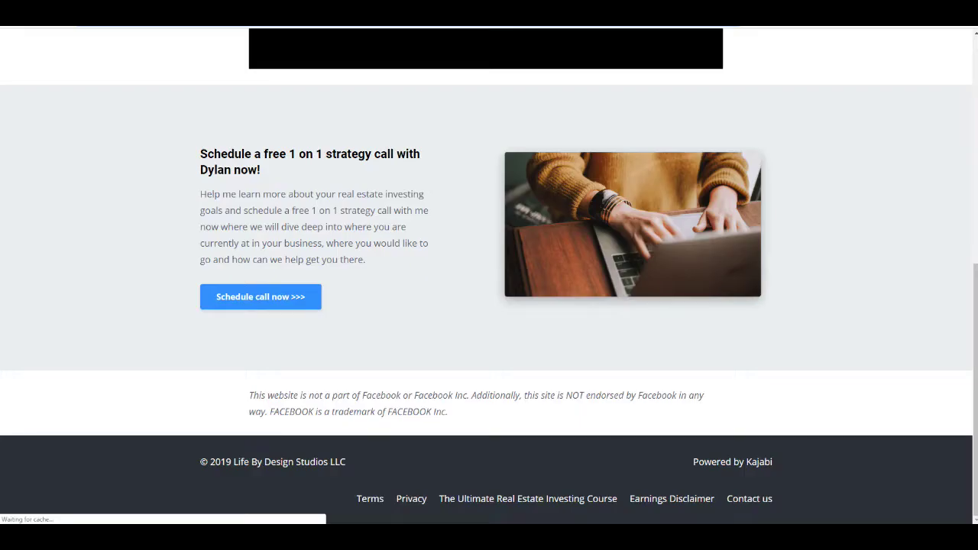
pyautogui.scroll(4, 489, 275)
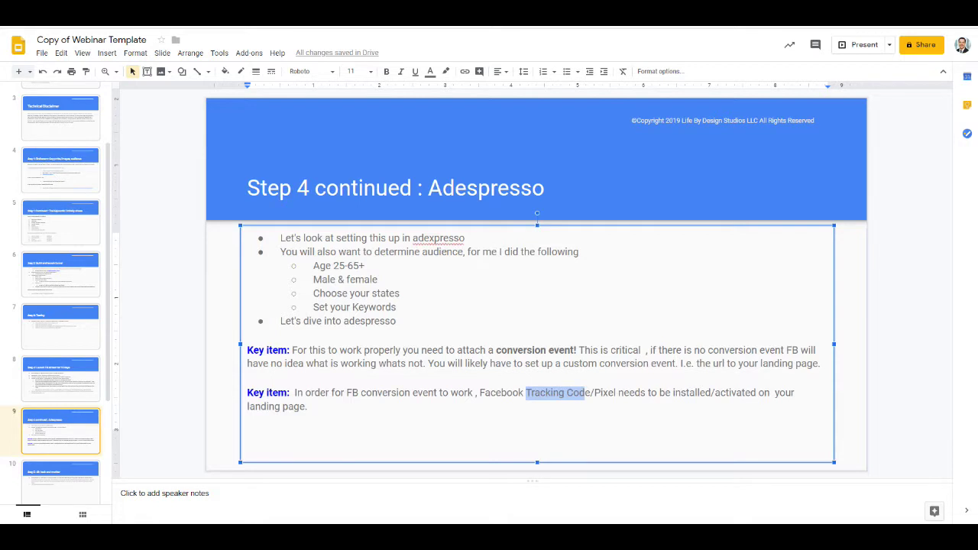
# Step: Highlight the word Pixel on the slide and look up the Pixels entry among the Events Manager tools
pyautogui.moveTo(594, 392); pyautogui.dragTo(616, 392)
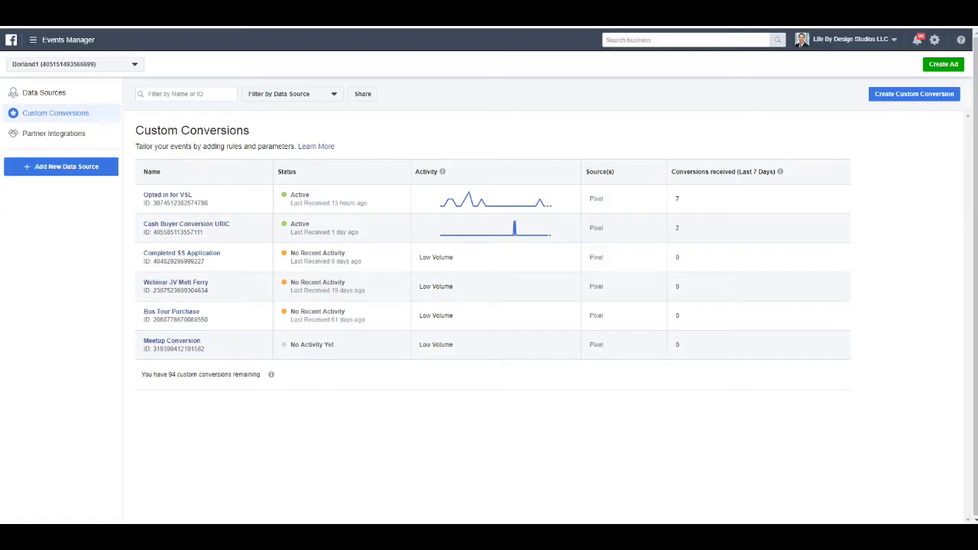
pyautogui.click(63, 40)
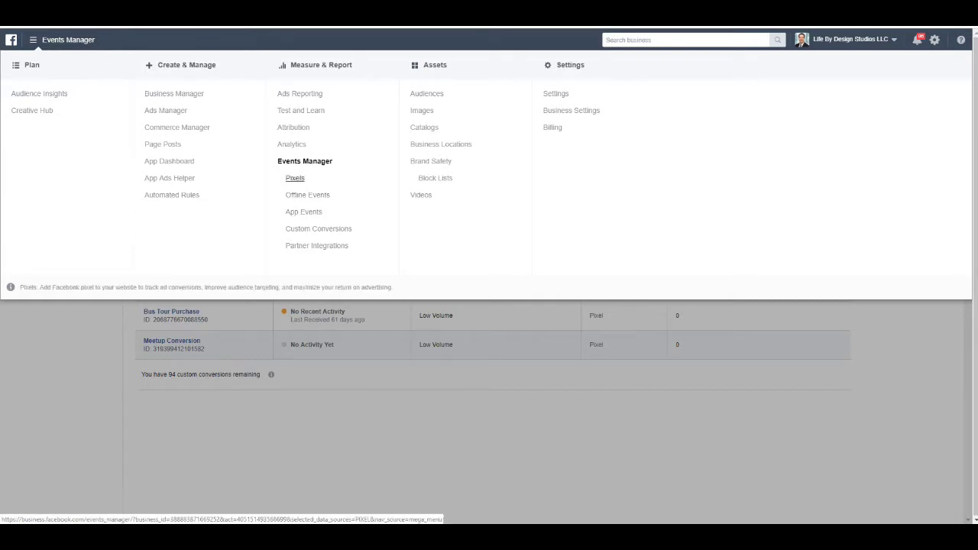
pyautogui.press('Escape')
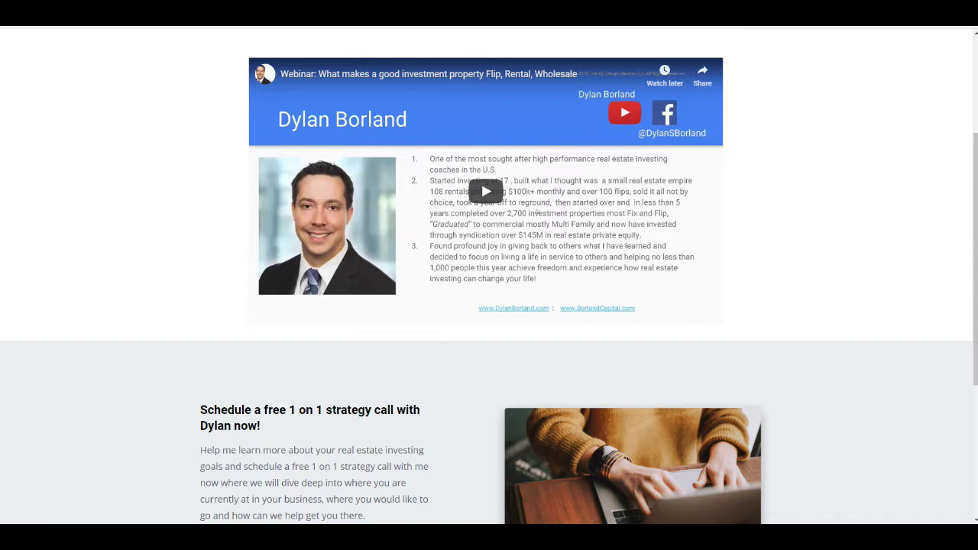
# Step: Look over the case study thank-you page together with Kajabi's settings and Facebook Ads Manager
pyautogui.scroll(3, 489, 291)
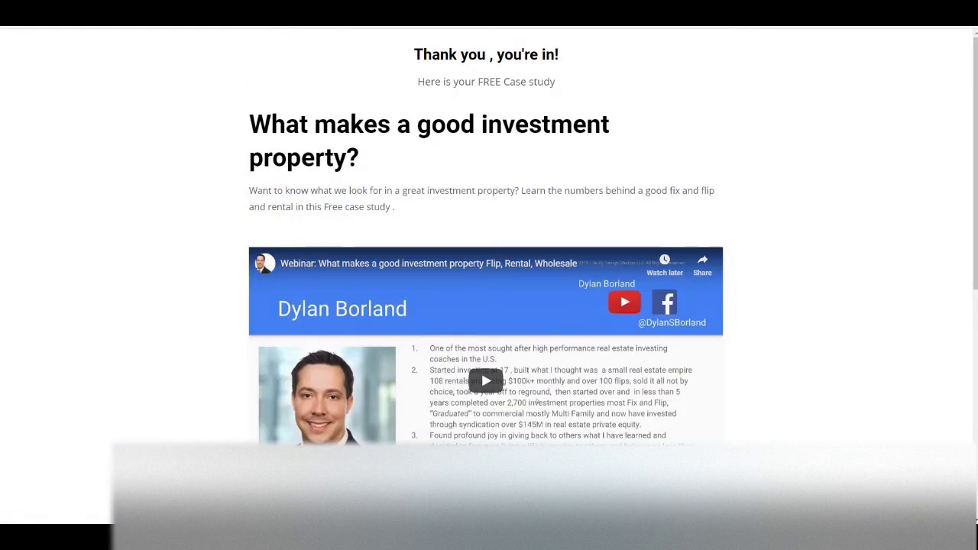
pyautogui.scroll(-3, 489, 290)
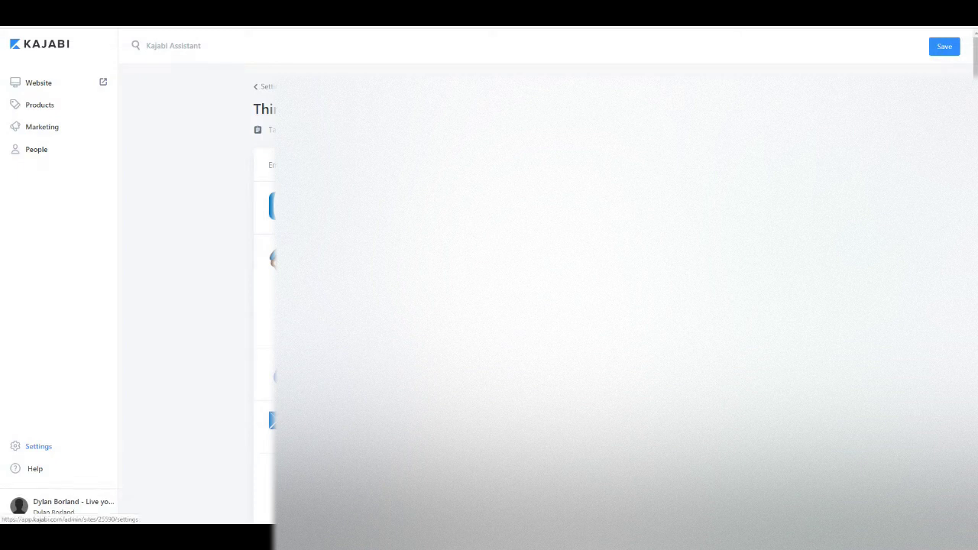
pyautogui.tripleClick(265, 108)
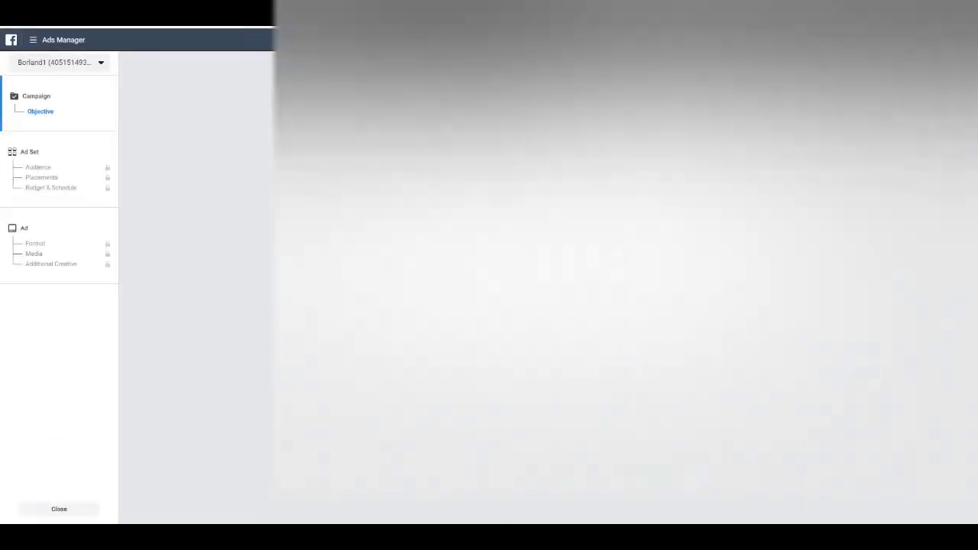
pyautogui.click(57, 40)
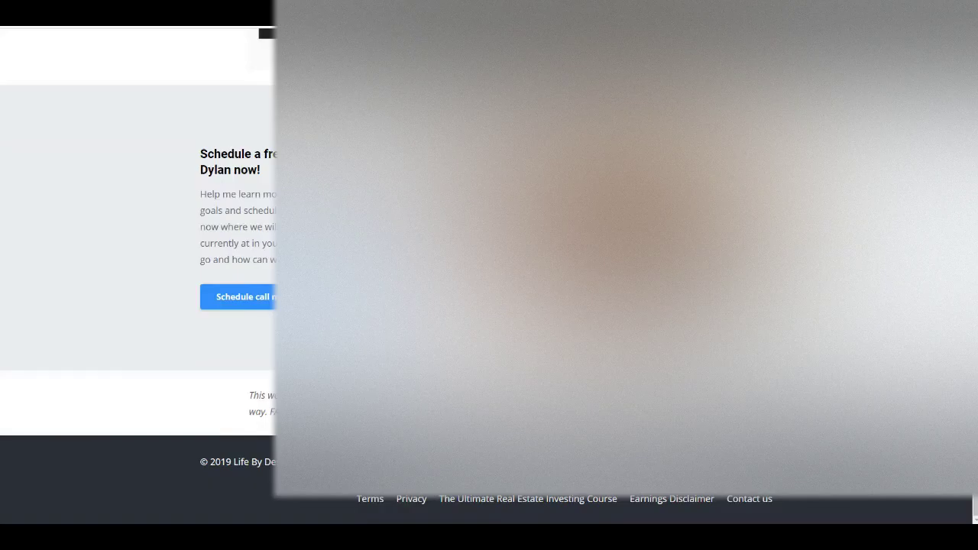
pyautogui.scroll(6, 488, 275)
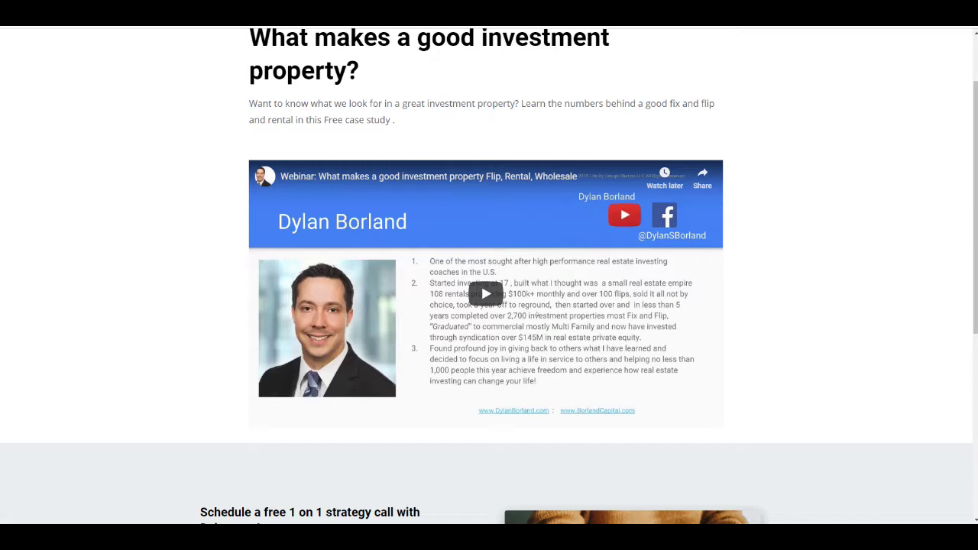
pyautogui.scroll(1, 489, 275)
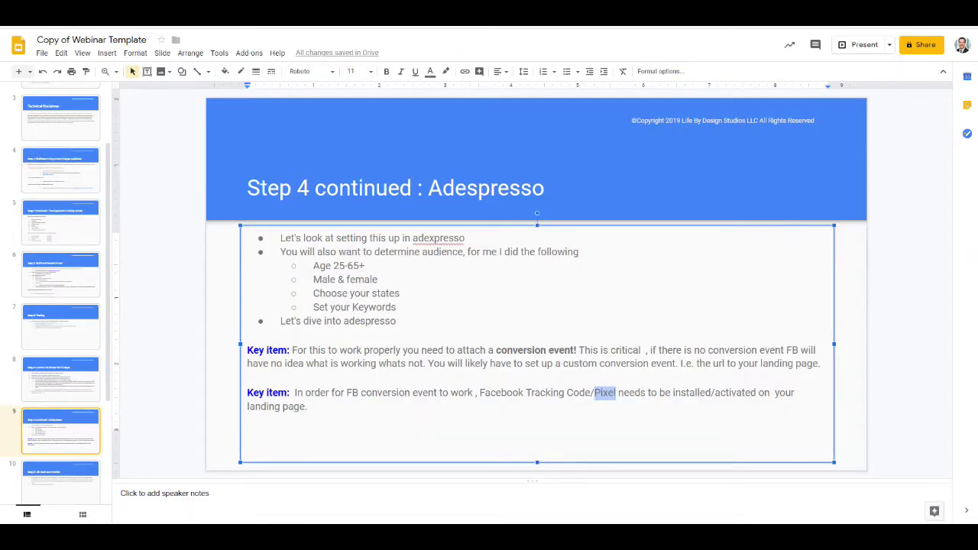
# Step: Review the Adespresso slide's key items and the "Step 5 : Sit back and monitor" slide
pyautogui.moveTo(317, 414); pyautogui.dragTo(247, 392)
pyautogui.click(286, 363)
pyautogui.scroll(-1, 347, 399)
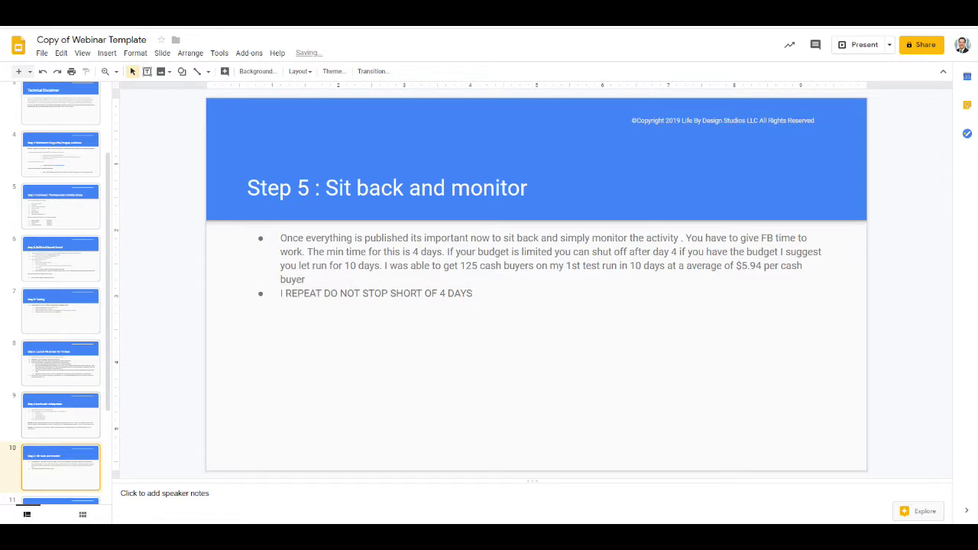
pyautogui.press('Up')
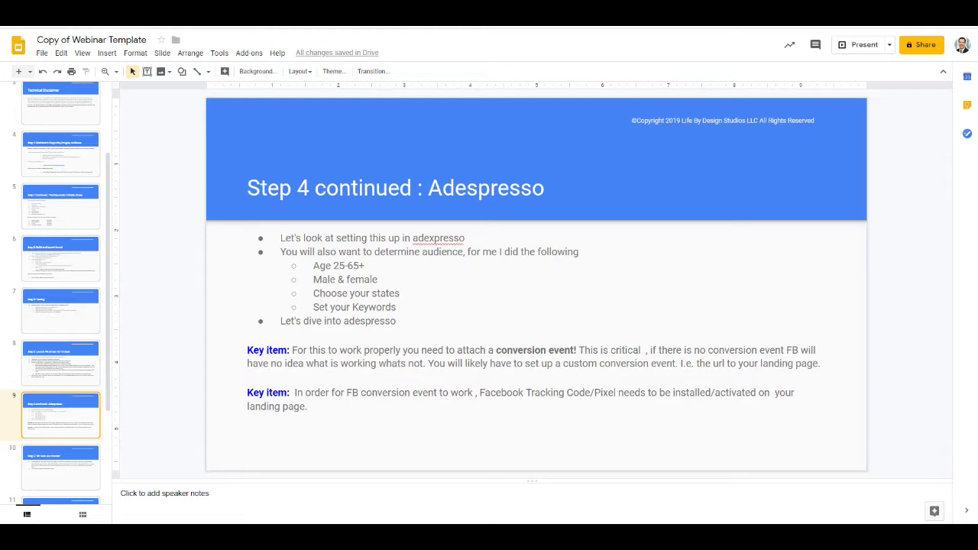
# Step: Switch to AdEspresso and open its Asset Manager
pyautogui.hotkey('ctrl', 'Tab')
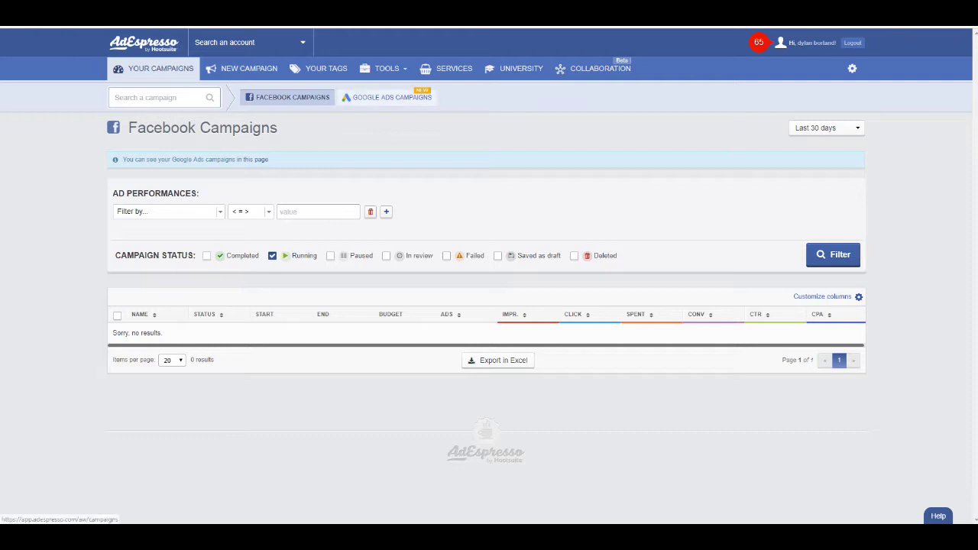
pyautogui.click(382, 68)
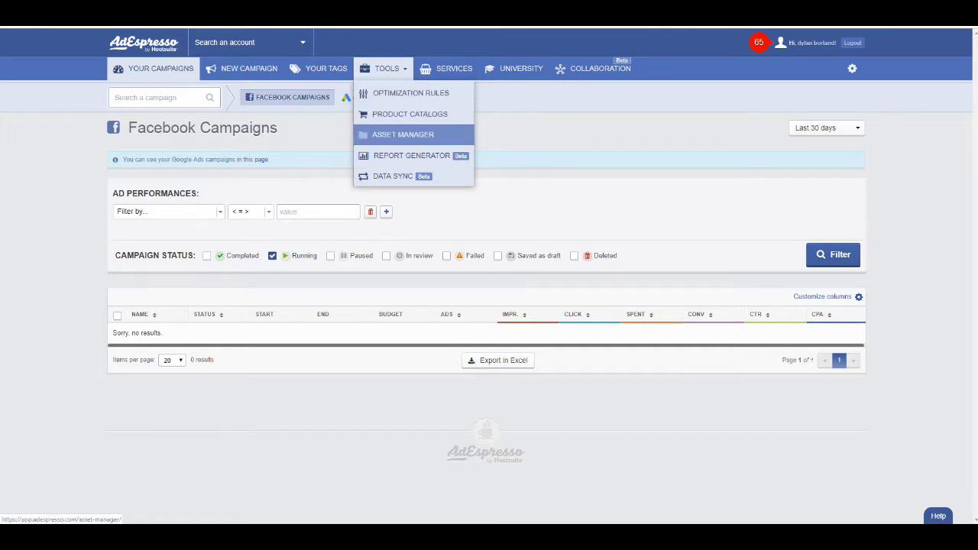
pyautogui.click(403, 134)
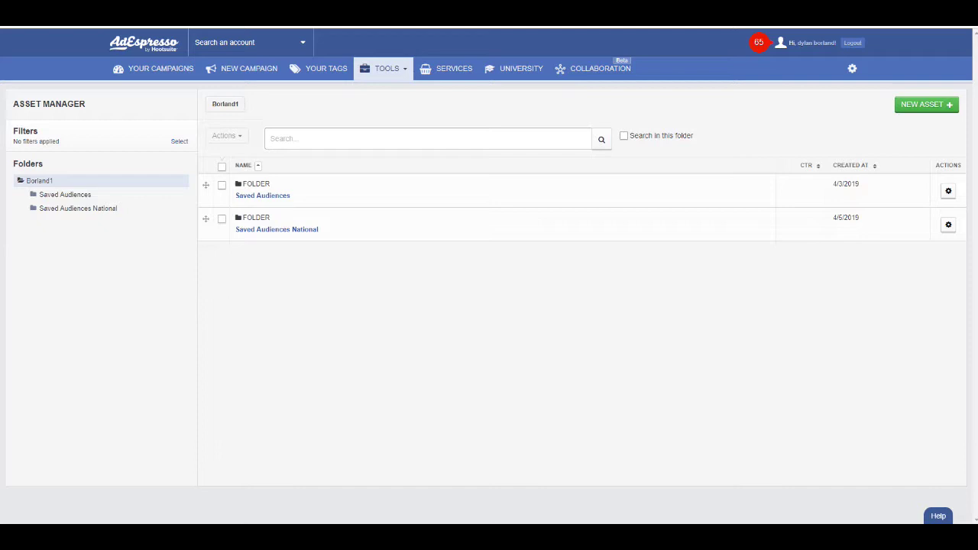
# Step: Start a new saved audience named "Cash flow (Test)" and close it without saving
pyautogui.click(926, 104)
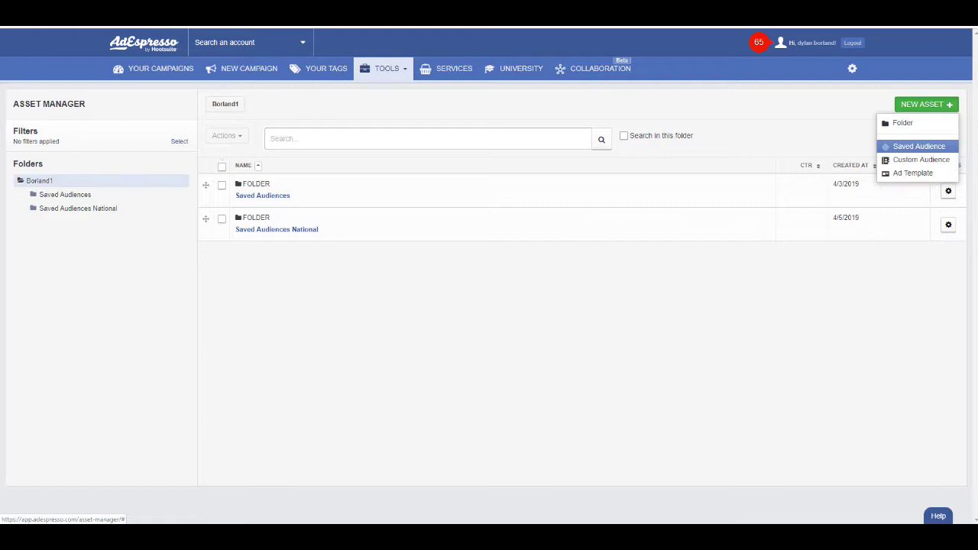
pyautogui.click(917, 146)
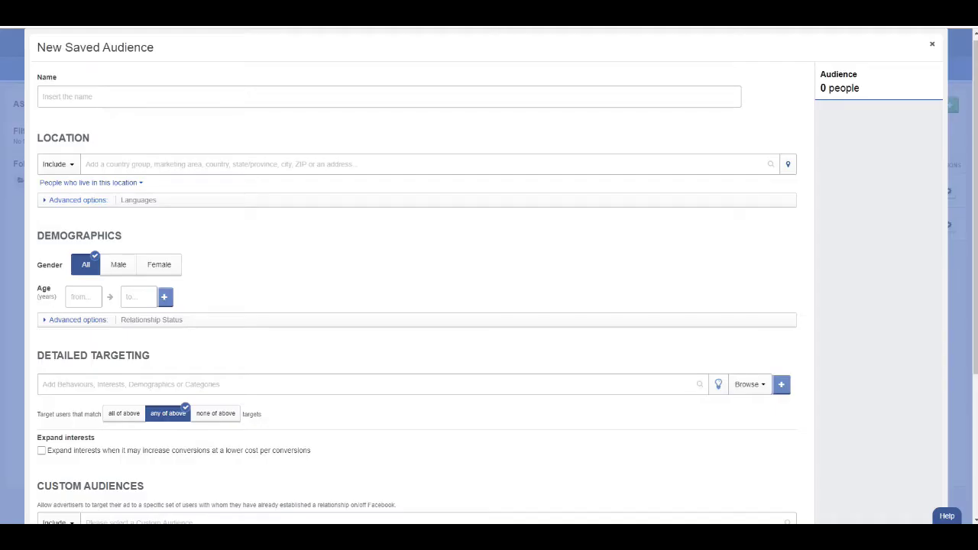
pyautogui.click(44, 96)
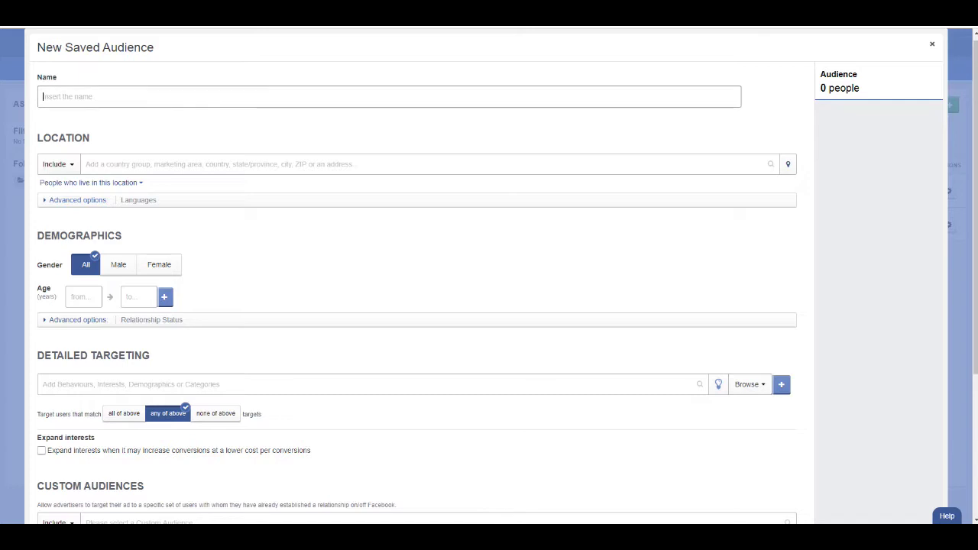
pyautogui.write('C')
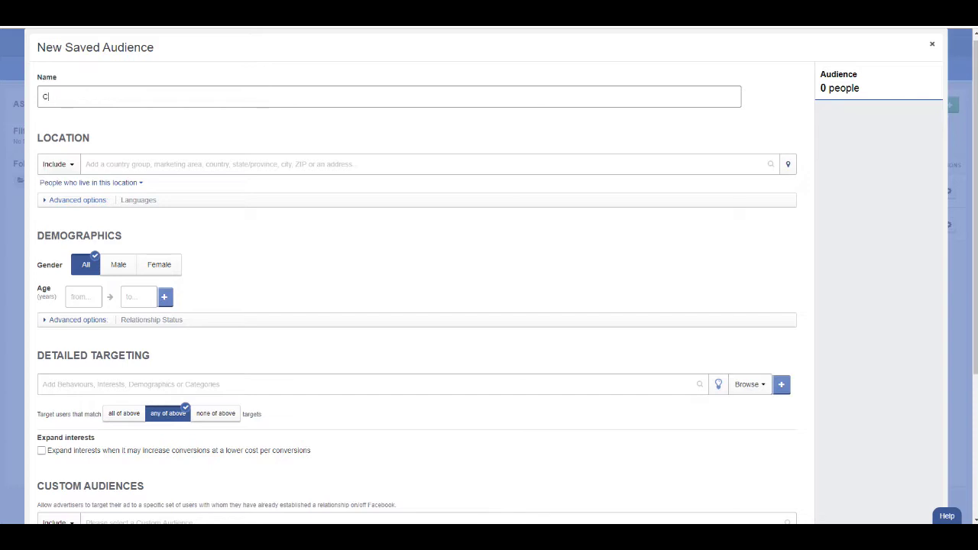
pyautogui.write('ash flow (Test)')
pyautogui.press('Escape')
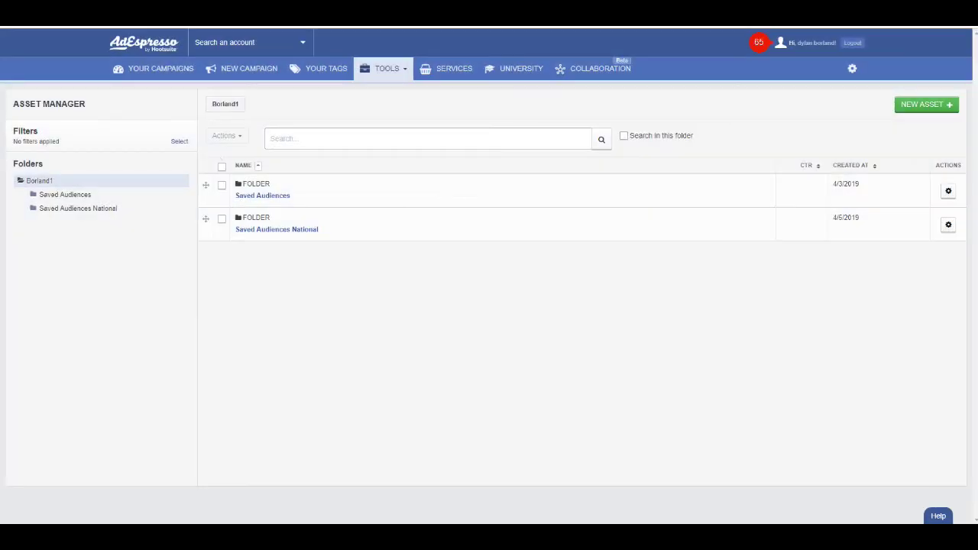
# Step: Reopen the Asset Manager and start a new saved audience named "Cash Flow (test)"
pyautogui.click(383, 68)
pyautogui.click(403, 136)
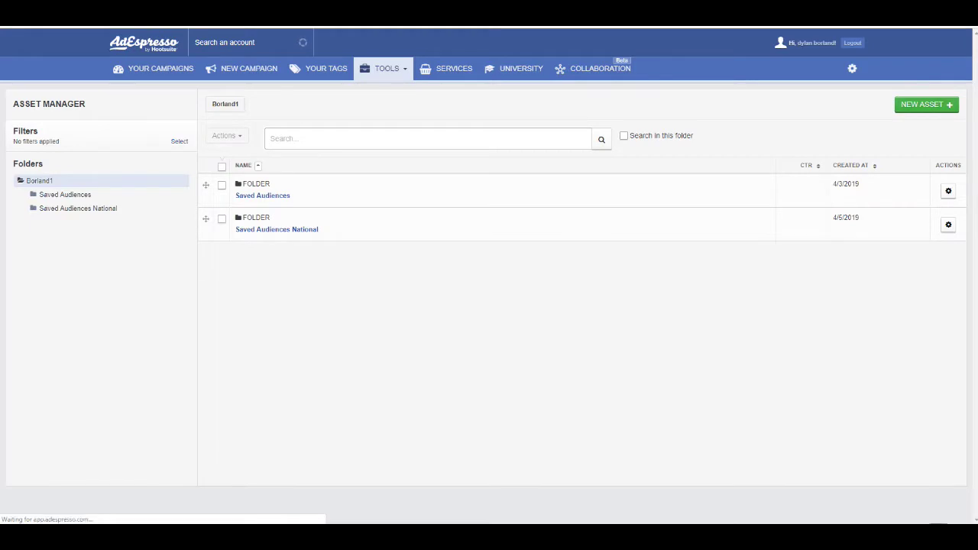
pyautogui.click(926, 103)
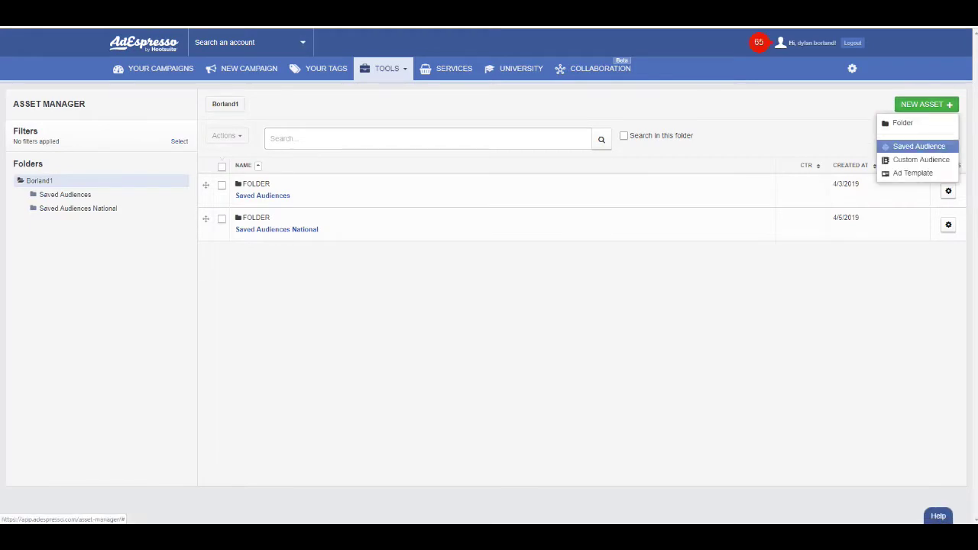
pyautogui.click(918, 146)
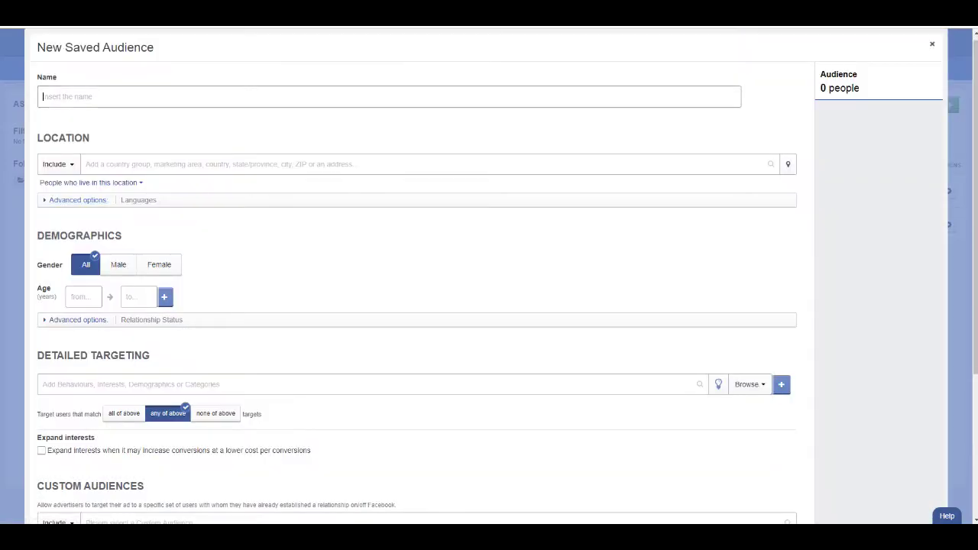
pyautogui.write('Cash Flow ')
pyautogui.write('BT')
pyautogui.press('BackSpace')
pyautogui.press('BackSpace')
pyautogui.write('(test)')
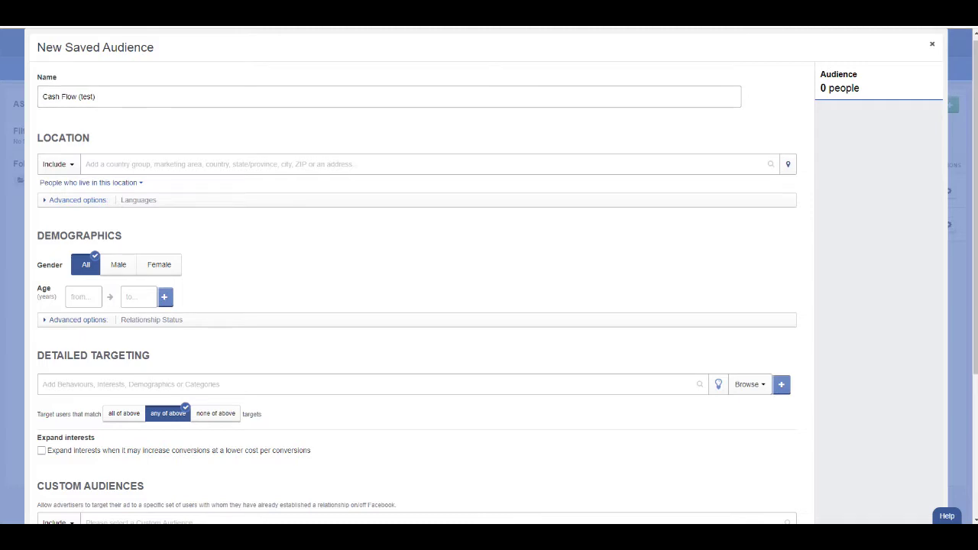
# Step: Add United States to the saved audience's included locations
pyautogui.click(86, 164)
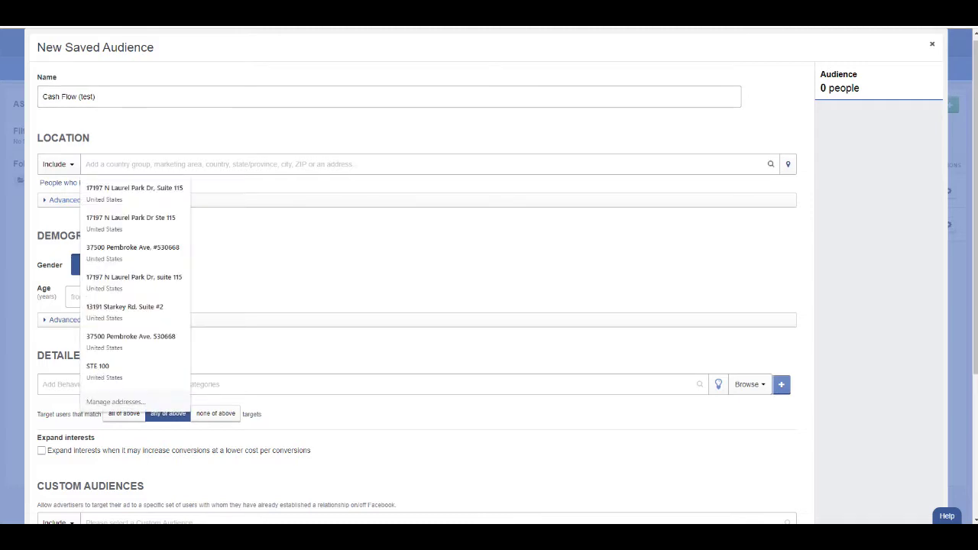
pyautogui.press('Escape')
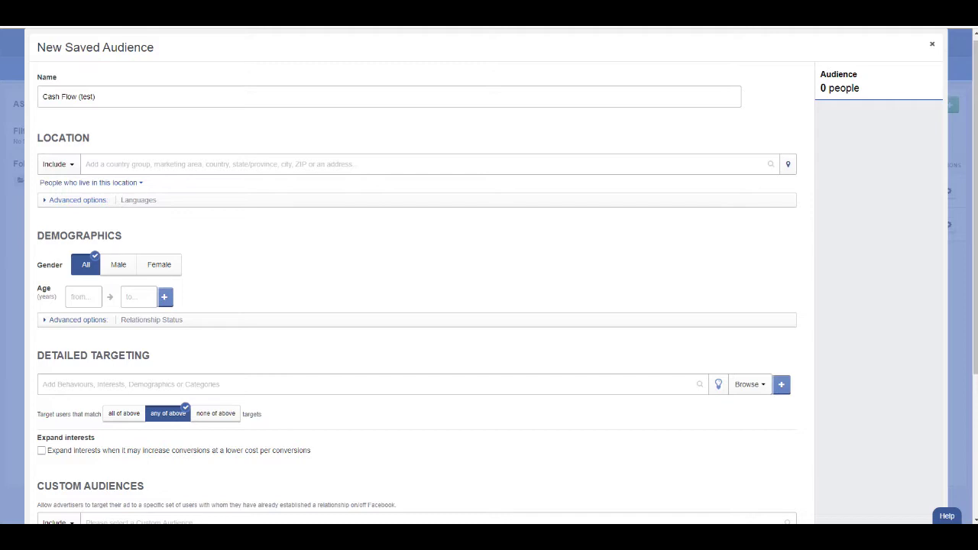
pyautogui.click(87, 164)
pyautogui.write('u')
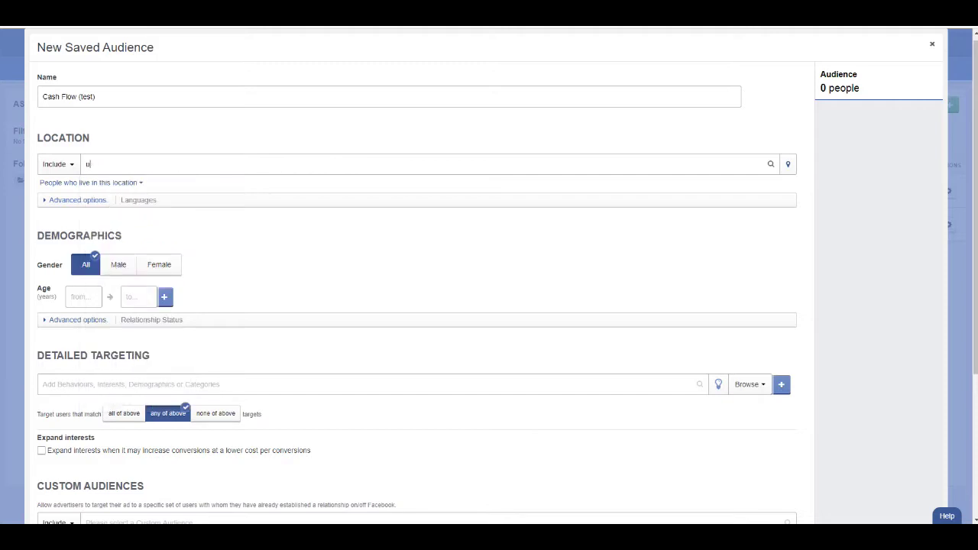
pyautogui.write('nited')
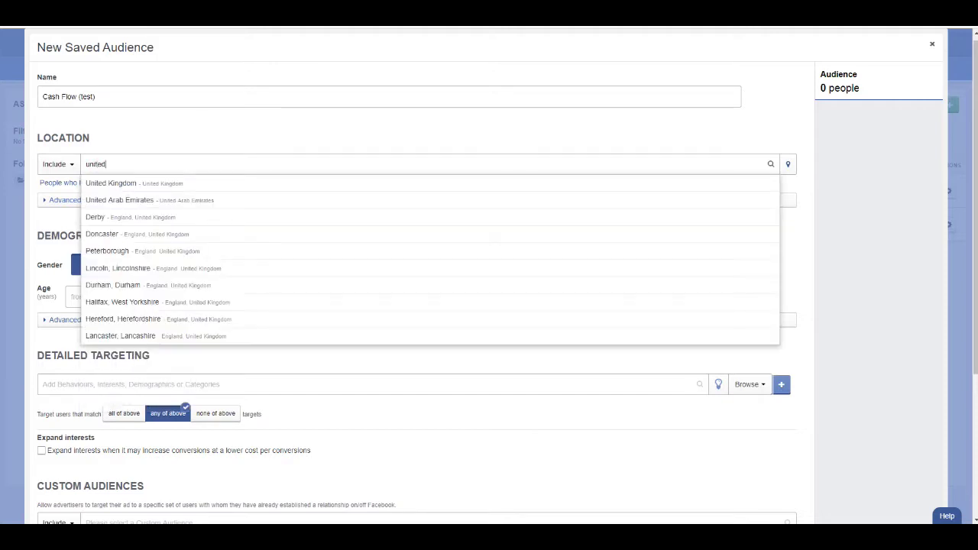
pyautogui.press('Down')
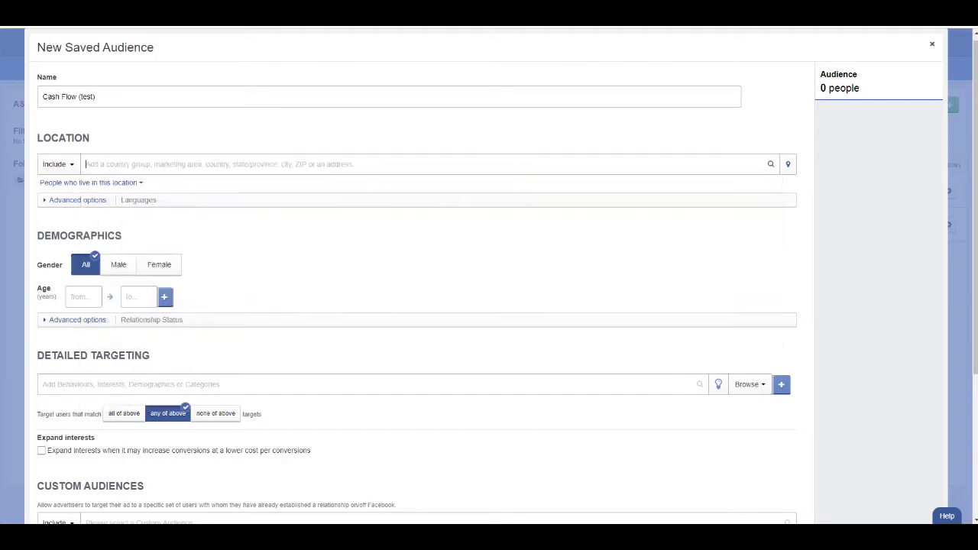
pyautogui.press('Return')
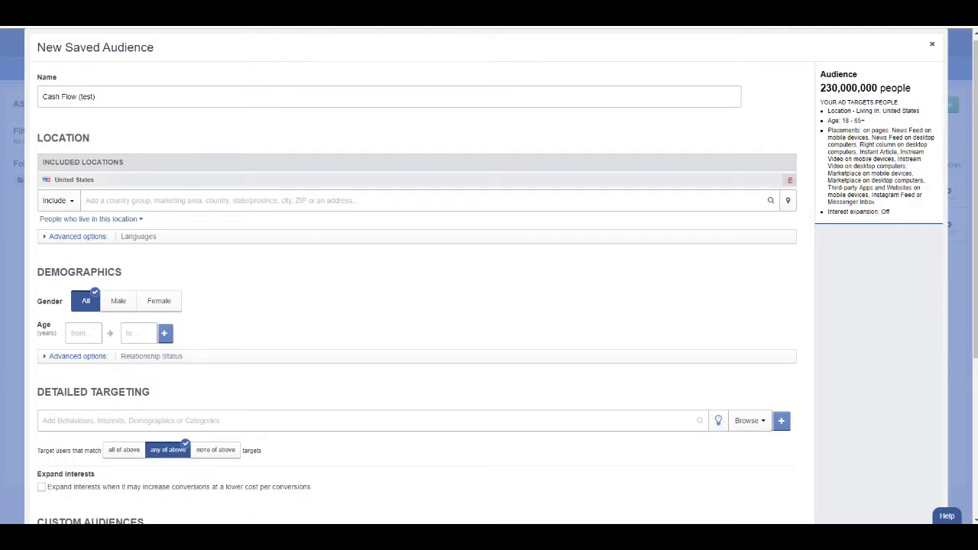
# Step: Replace United States with the states Michigan and California in the included locations
pyautogui.click(790, 180)
pyautogui.click(85, 163)
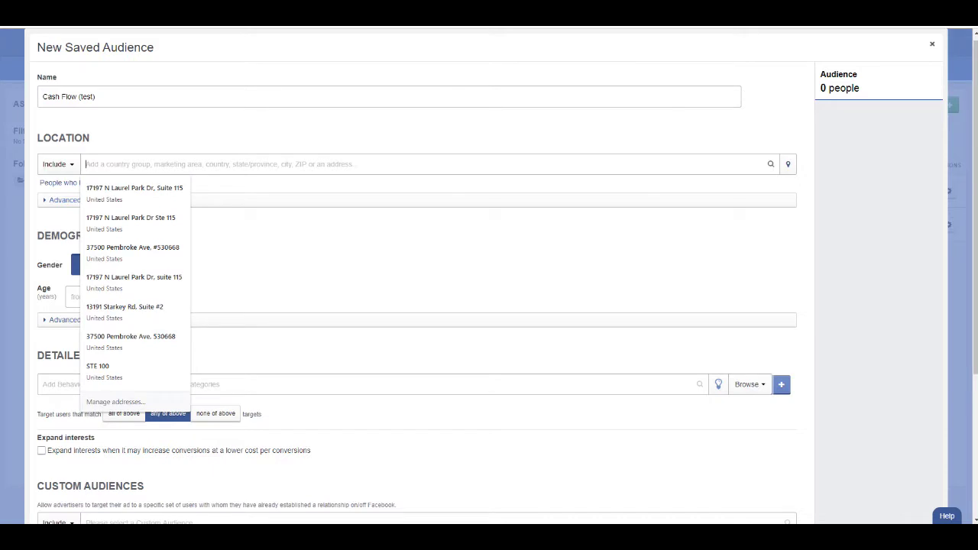
pyautogui.write('michigan')
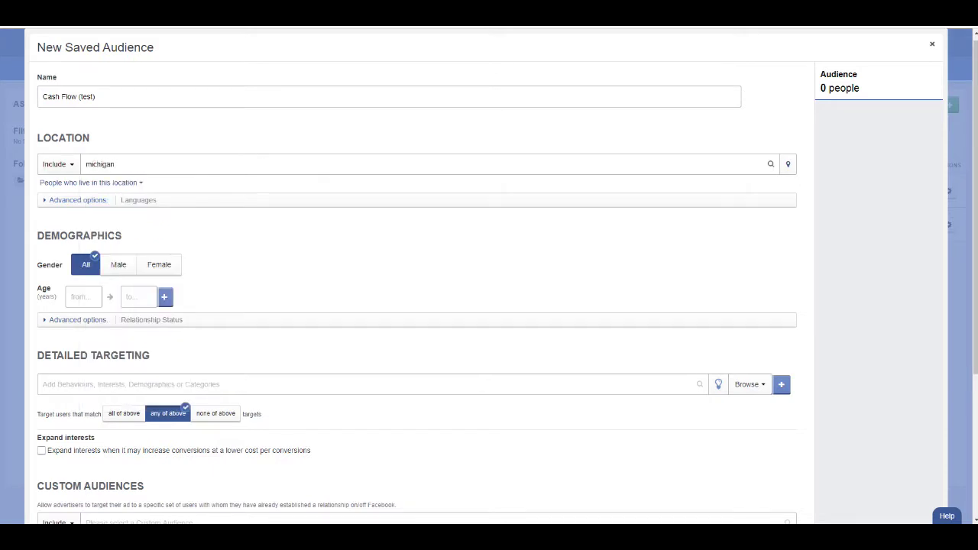
pyautogui.click(100, 183)
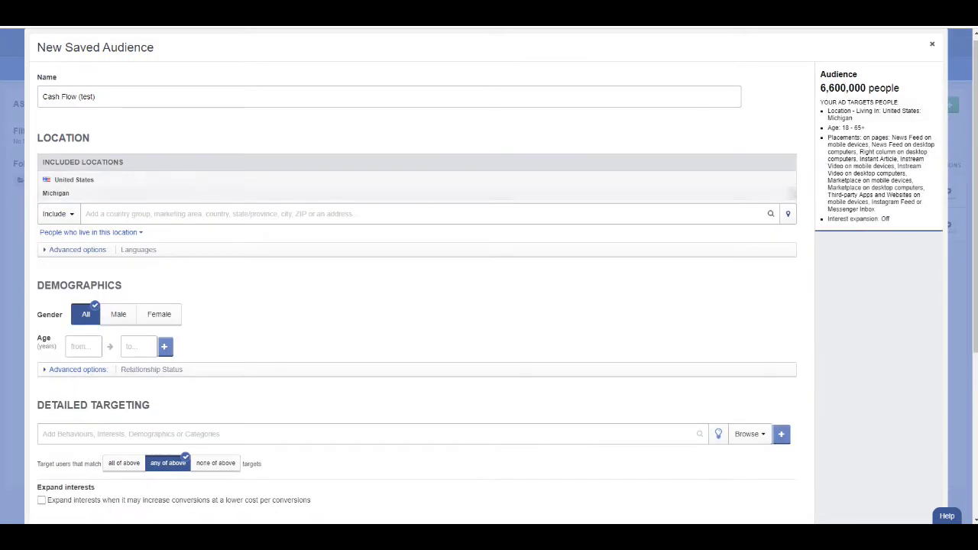
pyautogui.write('california')
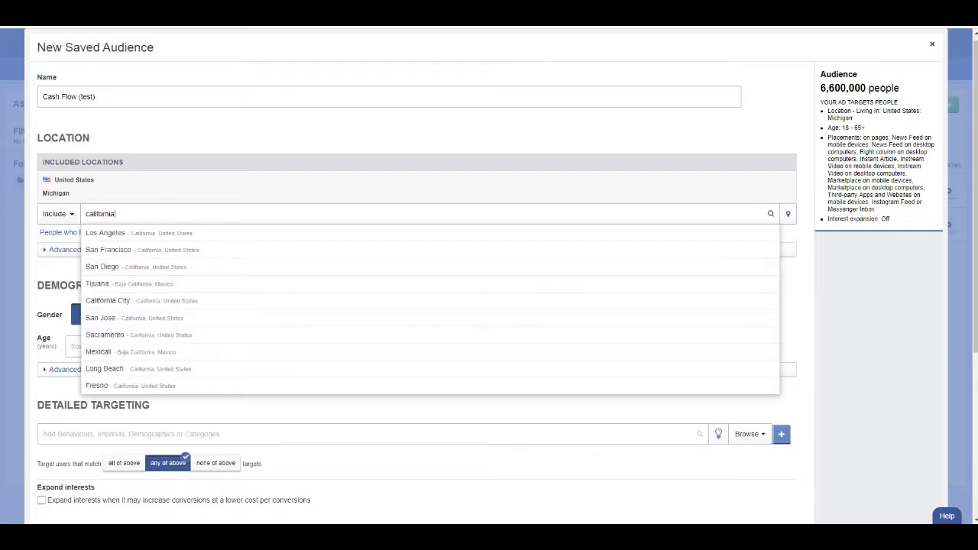
pyautogui.press('Down')
pyautogui.press('Return')
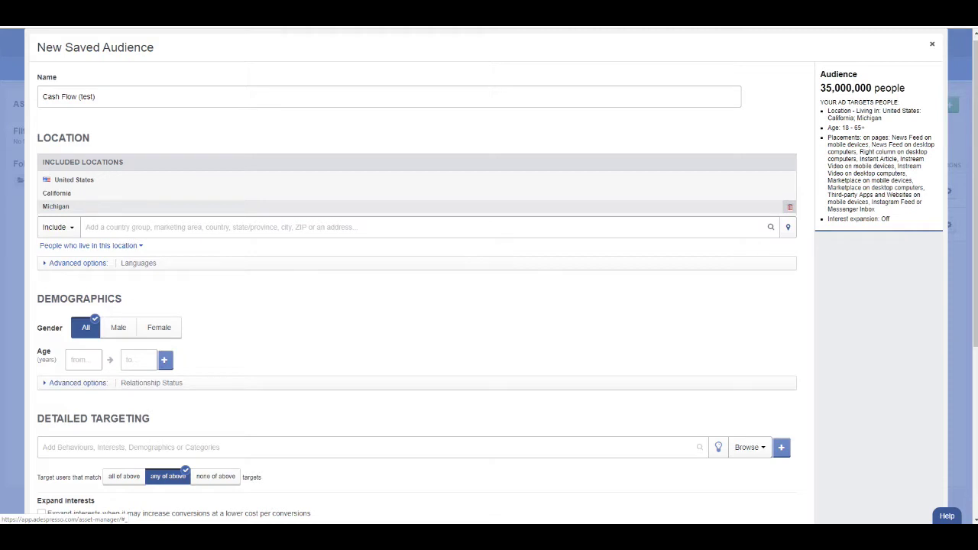
# Step: Remove Michigan and California from the included locations and add Chicago, Illinois
pyautogui.click(789, 206)
pyautogui.click(789, 193)
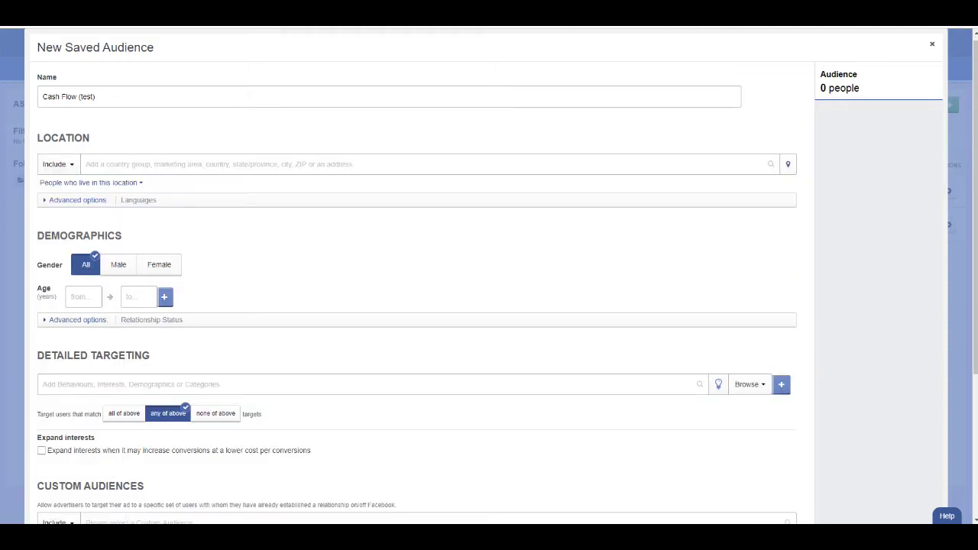
pyautogui.click(356, 163)
pyautogui.write('uni')
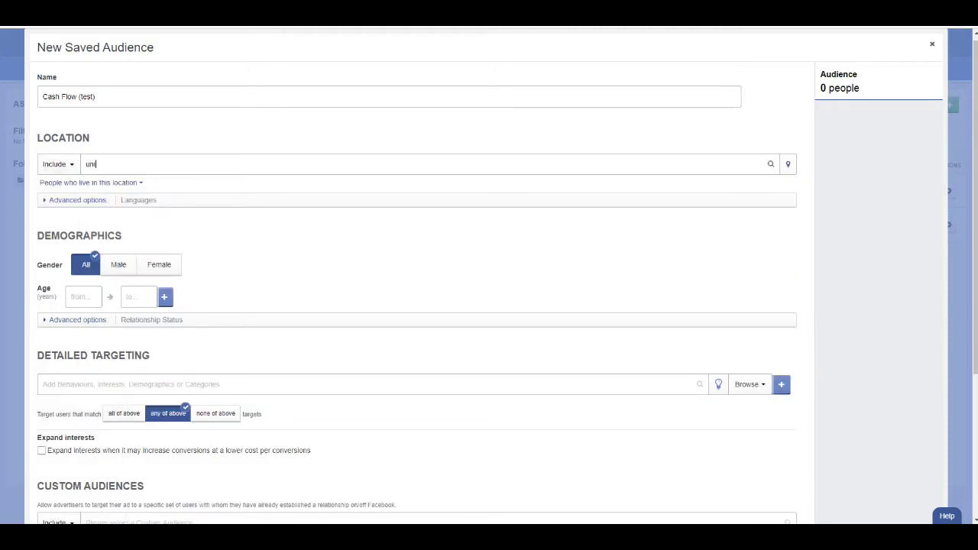
pyautogui.write('ted states')
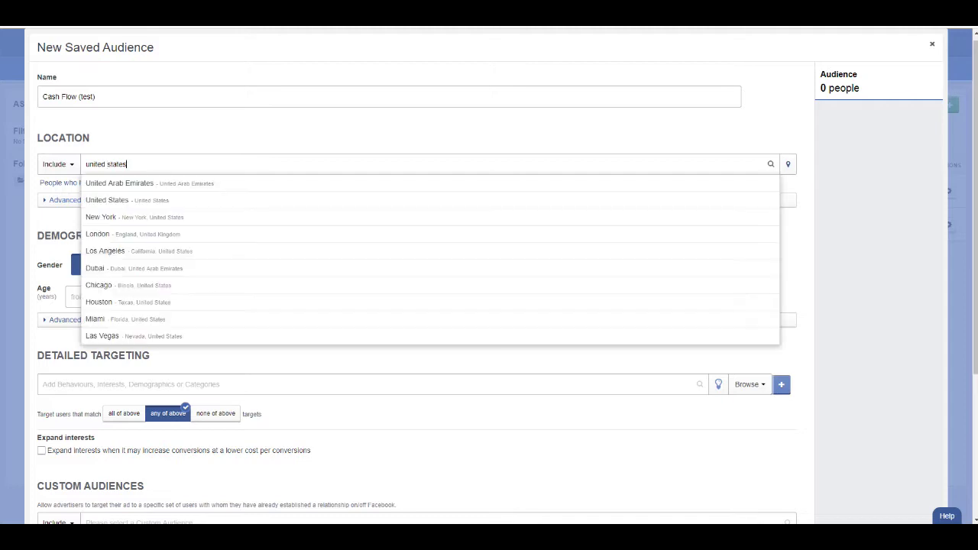
pyautogui.click(98, 285)
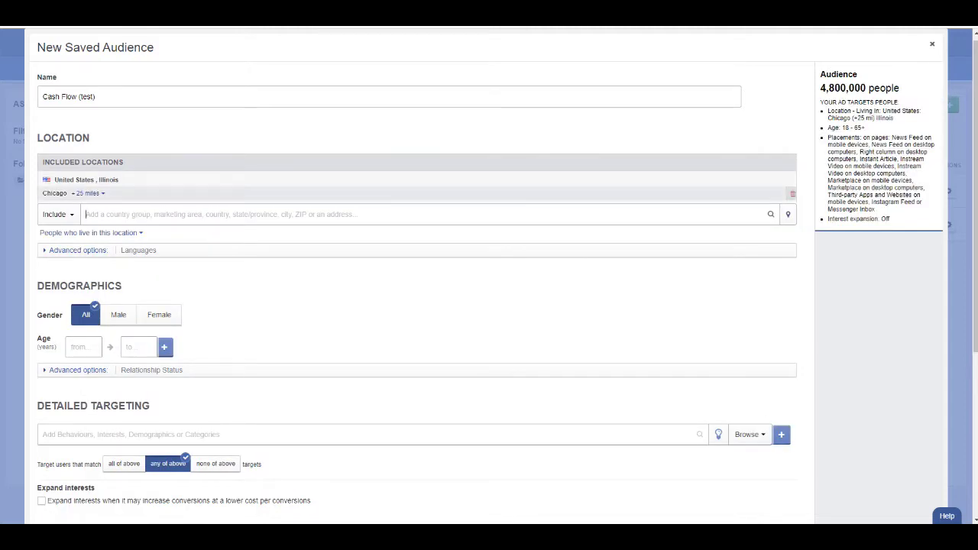
# Step: Remove Chicago and include the whole United States as the audience's location
pyautogui.click(789, 193)
pyautogui.click(86, 163)
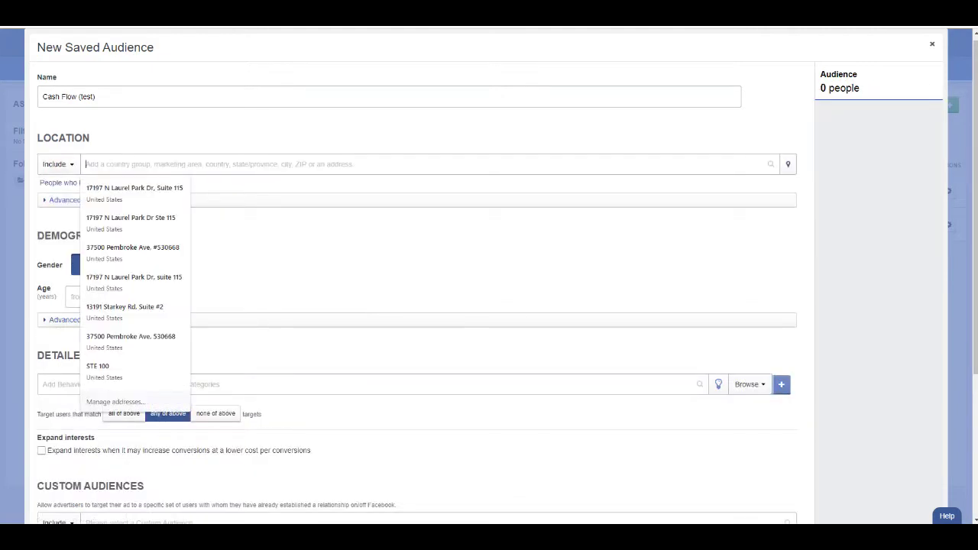
pyautogui.write('united')
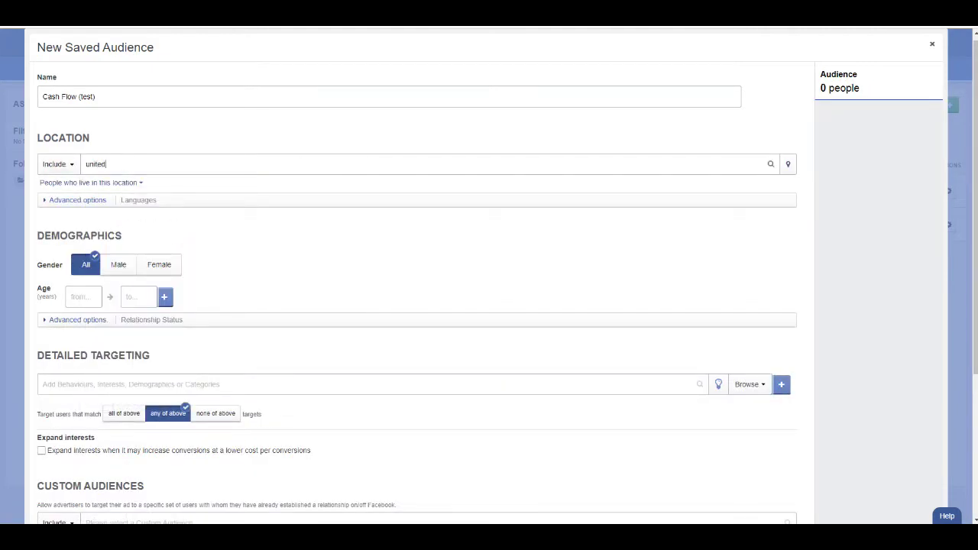
pyautogui.write(' states')
pyautogui.press('BackSpace')
pyautogui.press('BackSpace')
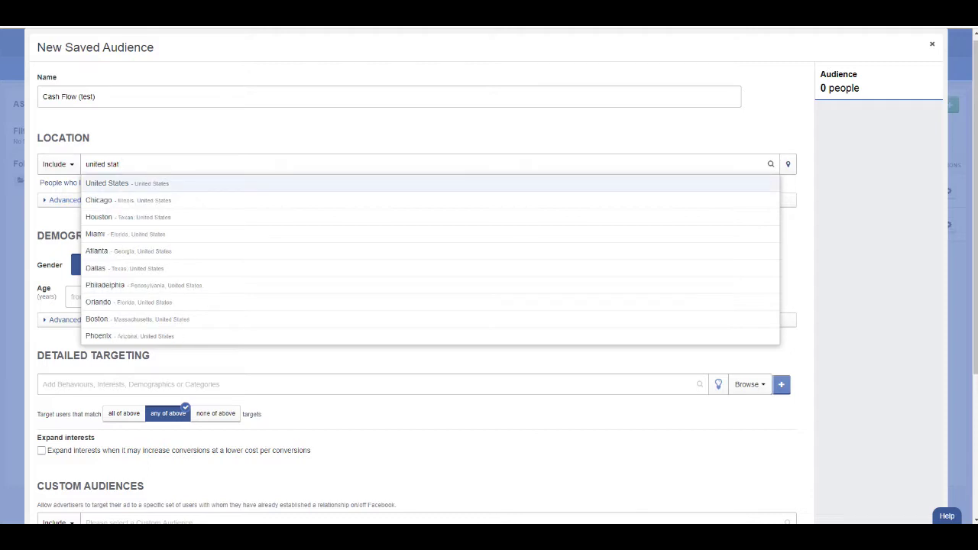
pyautogui.press('Return')
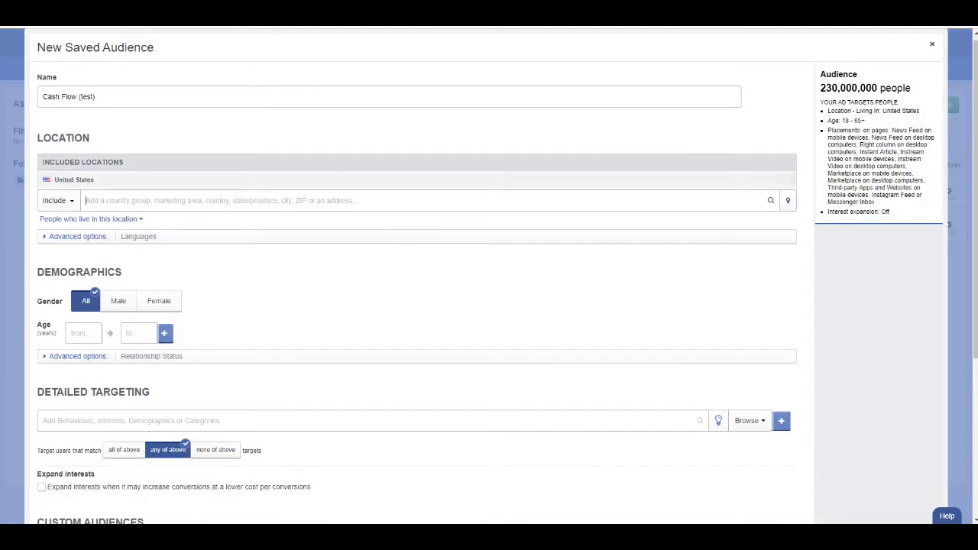
# Step: Set the audience's age range under Demographics from 30 to 65 years
pyautogui.scroll(-1, 416, 306)
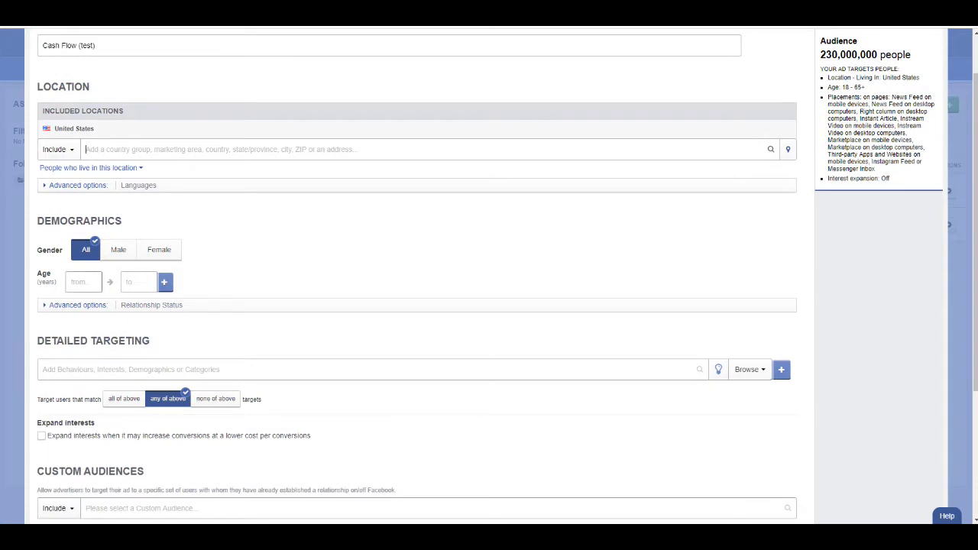
pyautogui.write('30')
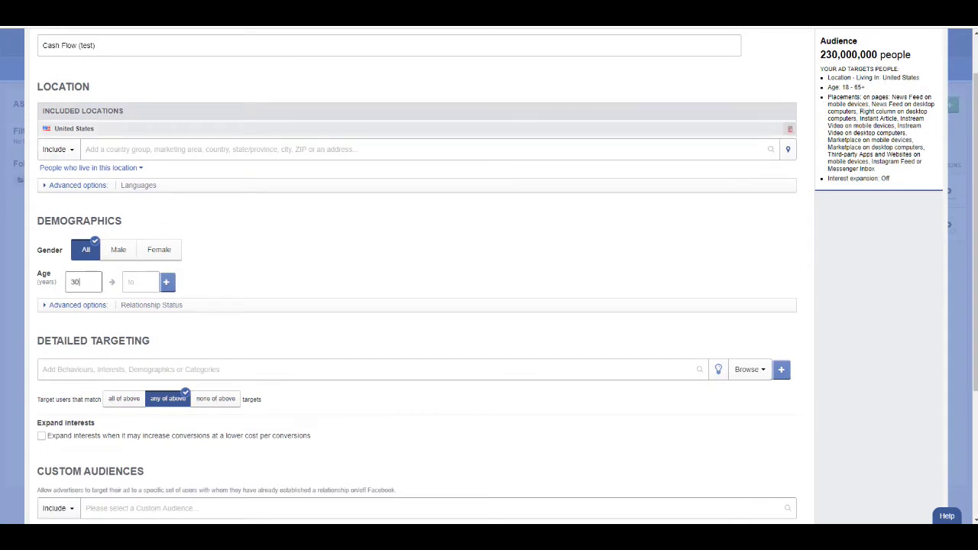
pyautogui.press('Tab')
pyautogui.write('65')
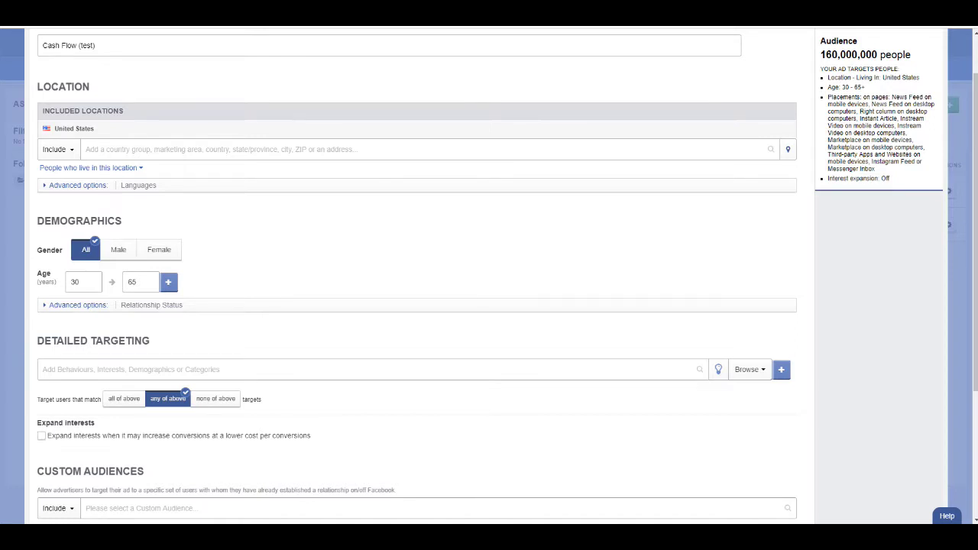
# Step: Look over the relationship status options among the advanced demographics and collapse them again
pyautogui.scroll(-2, 417, 275)
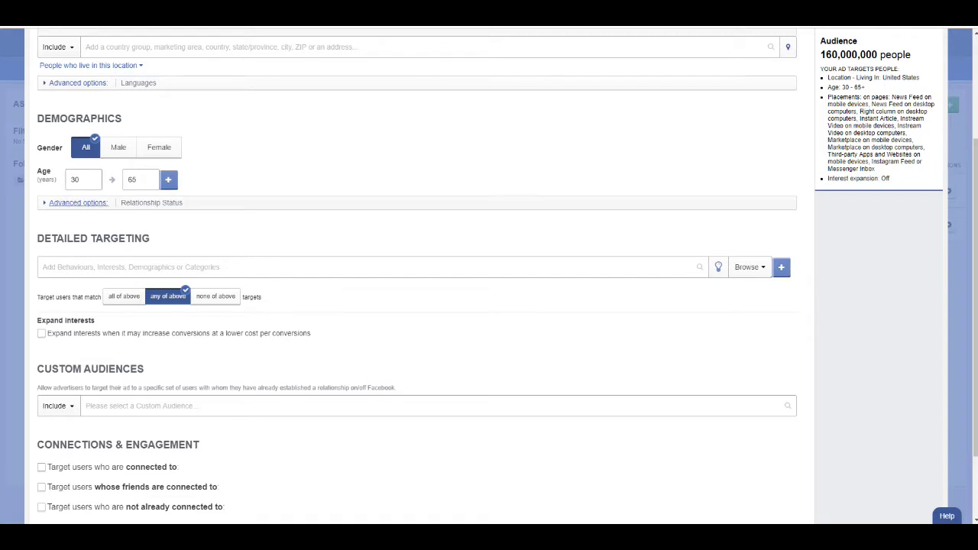
pyautogui.click(77, 203)
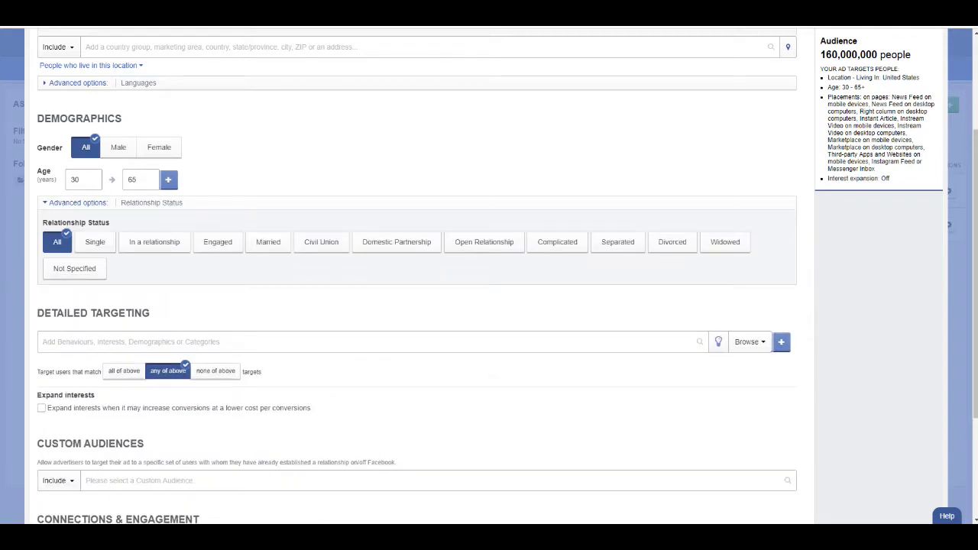
pyautogui.click(77, 202)
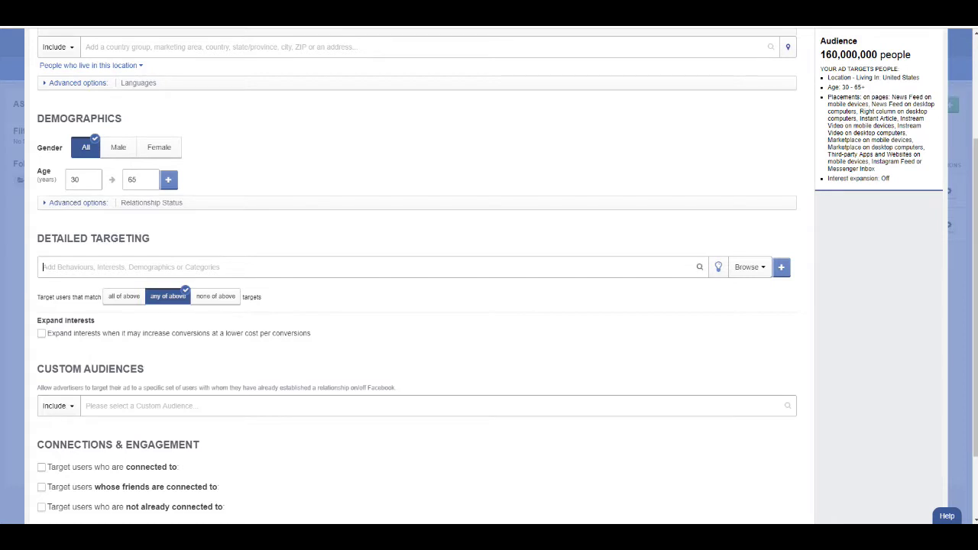
# Step: Search the detailed targeting for "cash flow" and add the Cash flow interest as an included target
pyautogui.write('cas')
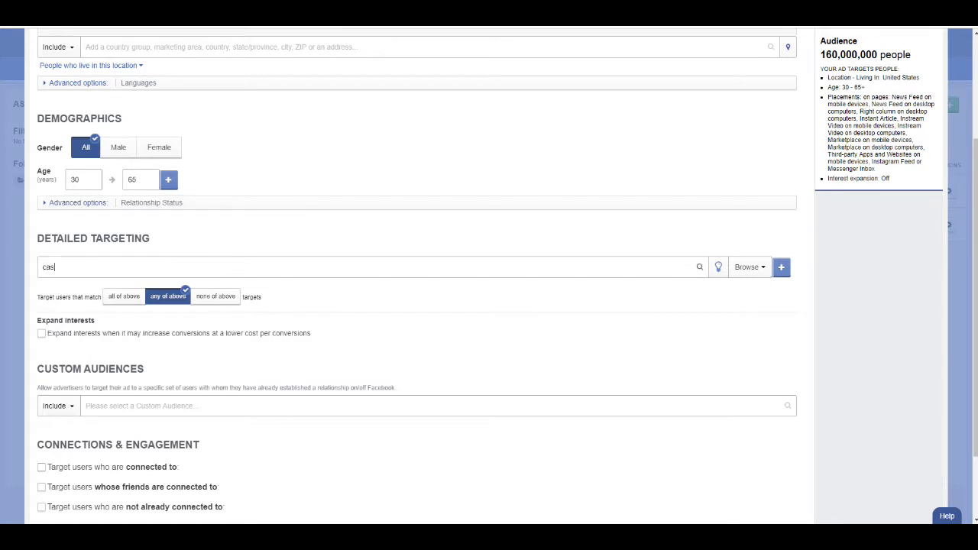
pyautogui.write('h flow')
pyautogui.click(701, 286)
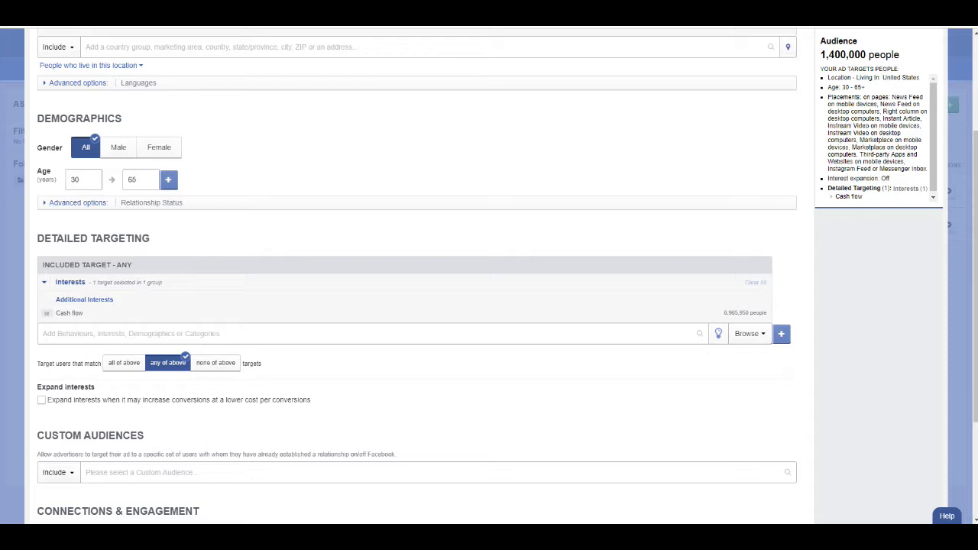
# Step: Review the estimated audience size, the targeted ages and the detailed targeting settings of the saved audience
pyautogui.moveTo(821, 40); pyautogui.dragTo(921, 141)
pyautogui.click(921, 141)
pyautogui.moveTo(826, 55); pyautogui.dragTo(867, 54)
pyautogui.click(866, 54)
pyautogui.moveTo(828, 87); pyautogui.dragTo(865, 87)
pyautogui.click(865, 87)
pyautogui.scroll(-2, 416, 275)
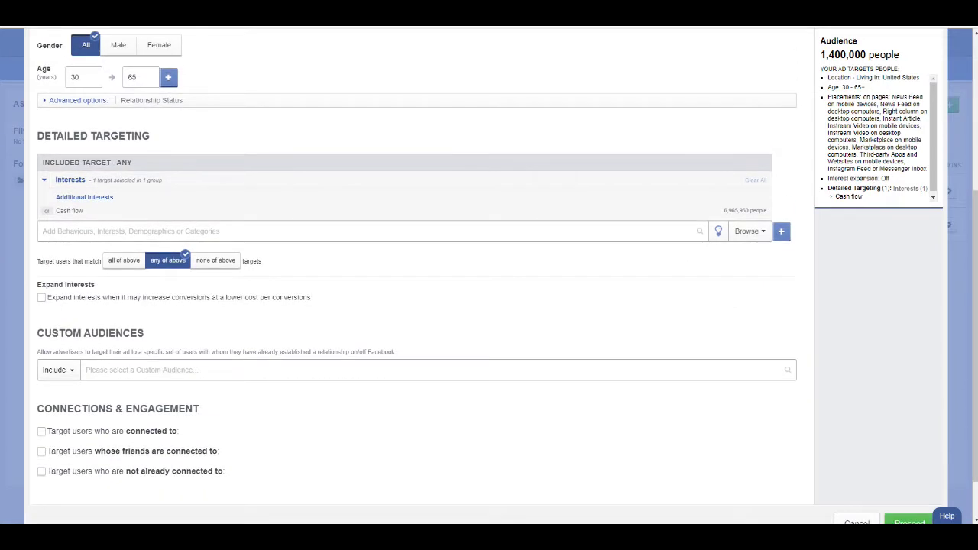
pyautogui.moveTo(53, 261); pyautogui.dragTo(65, 261)
pyautogui.click(59, 262)
# Step: Try the option to target users connected to a page under Connections & Engagement and clear it again
pyautogui.scroll(-1, 489, 275)
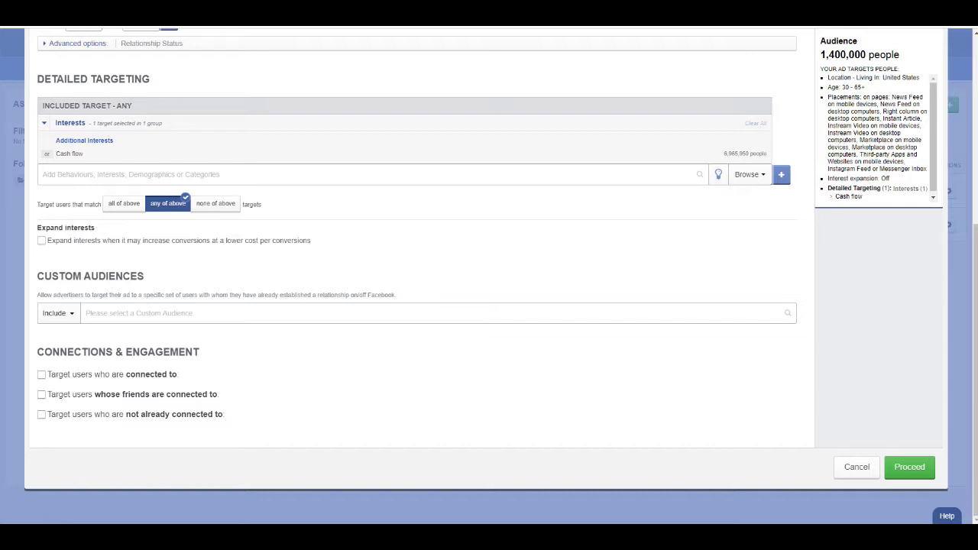
pyautogui.click(42, 375)
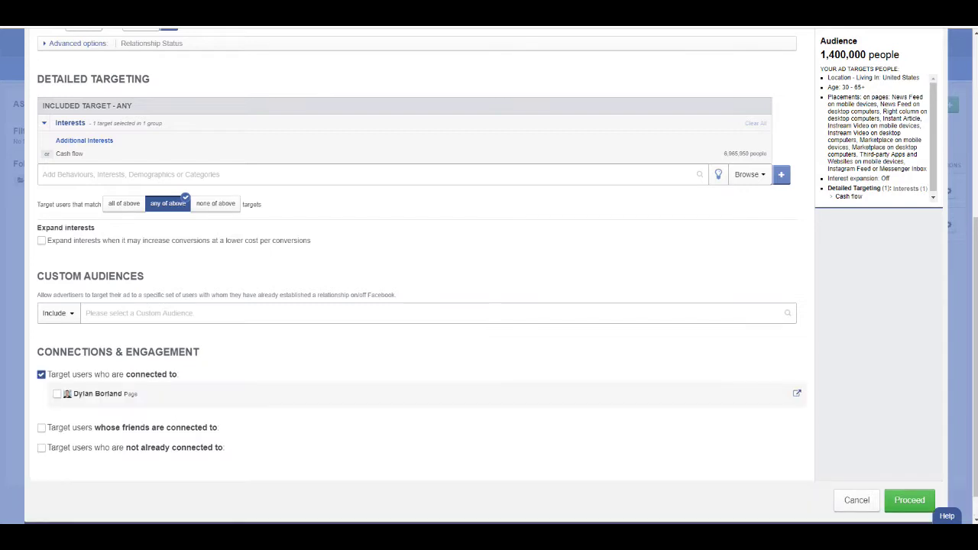
pyautogui.click(41, 374)
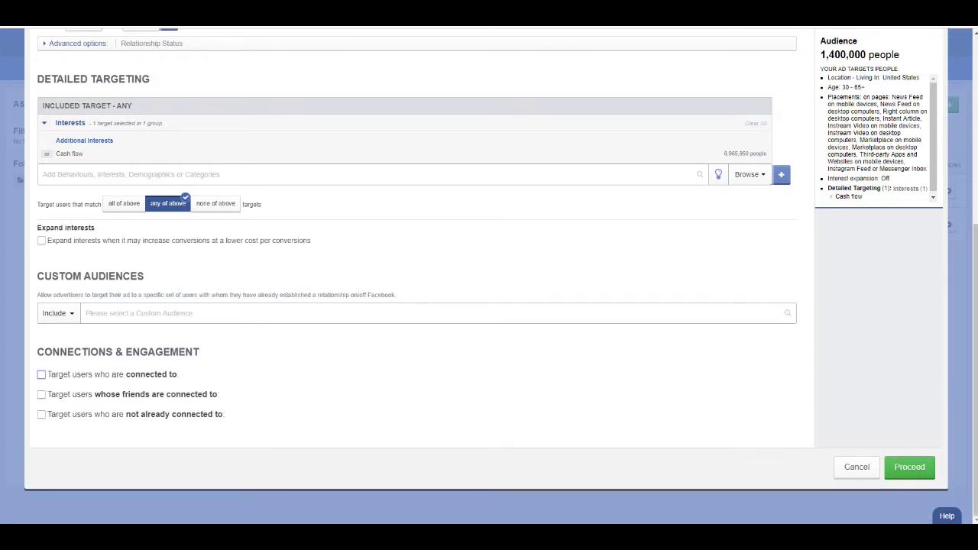
# Step: Review the new saved audience's name, ages, detailed targeting, custom audiences and connections settings, and close it without saving
pyautogui.scroll(4, 489, 275)
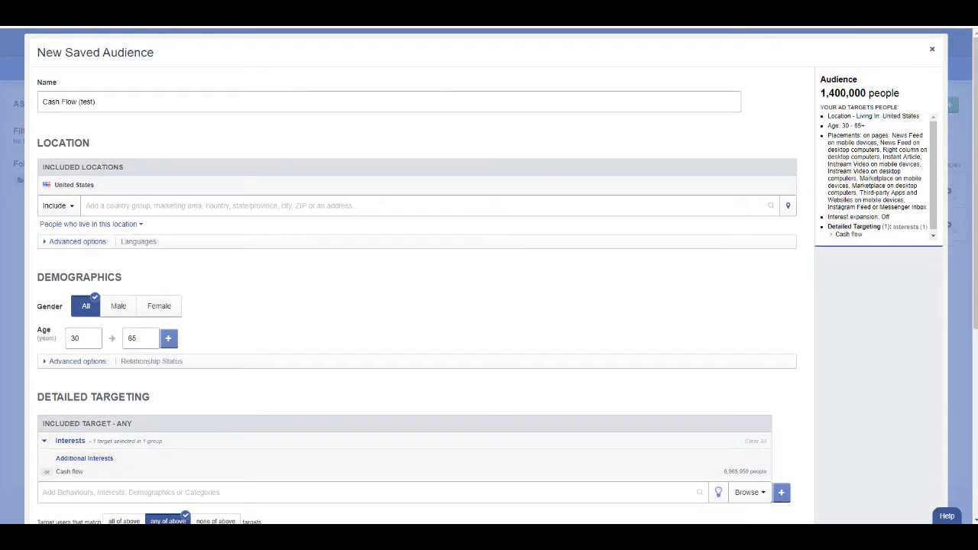
pyautogui.tripleClick(69, 101)
pyautogui.press('Tab')
pyautogui.scroll(-2, 489, 275)
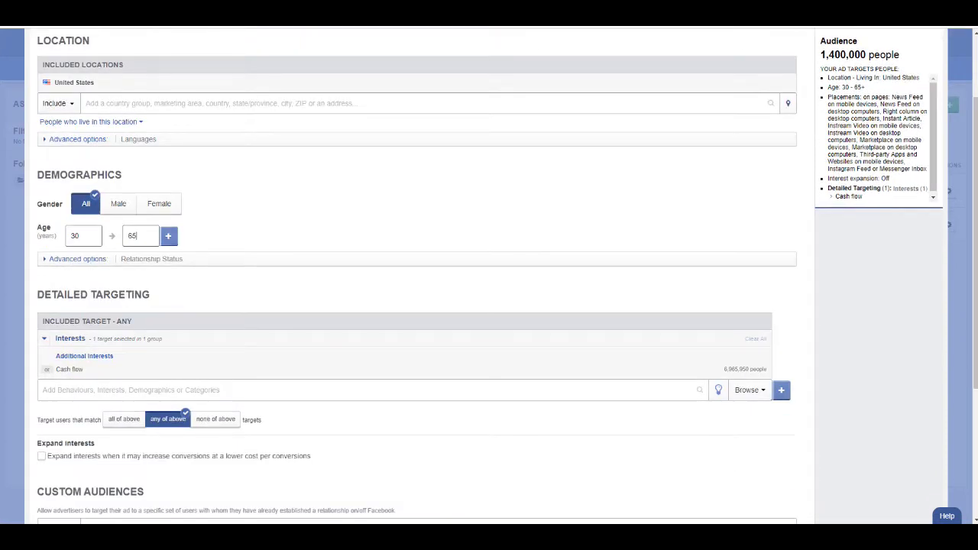
pyautogui.scroll(-2, 488, 275)
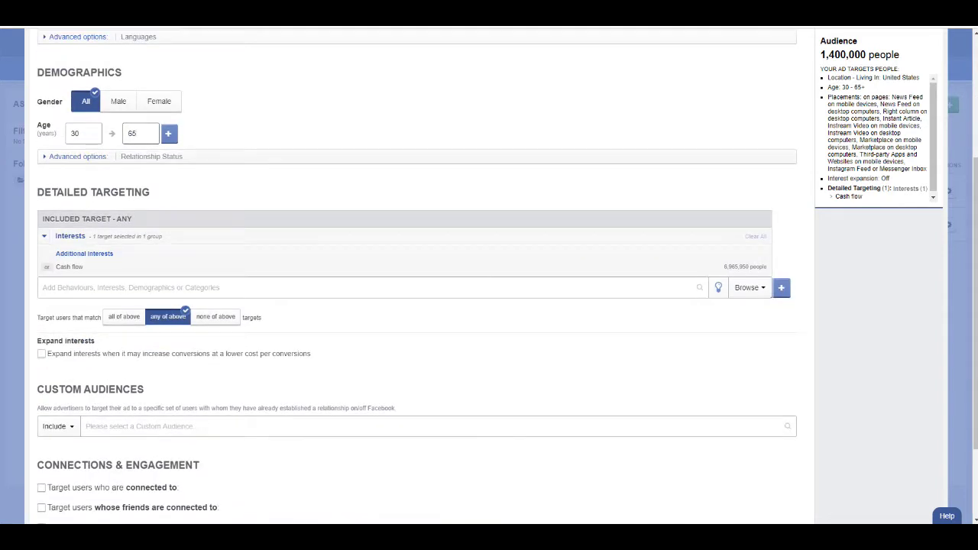
pyautogui.scroll(-2, 489, 275)
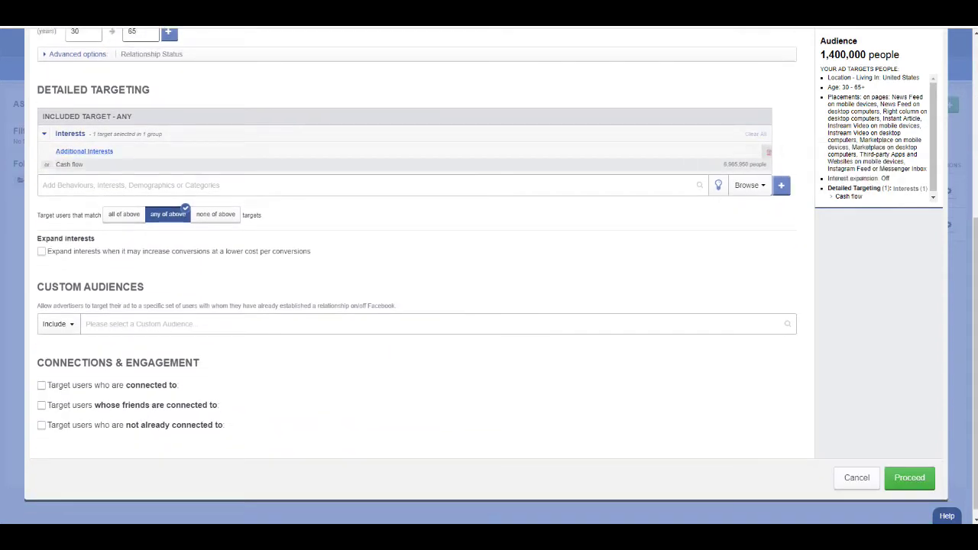
pyautogui.click(43, 185)
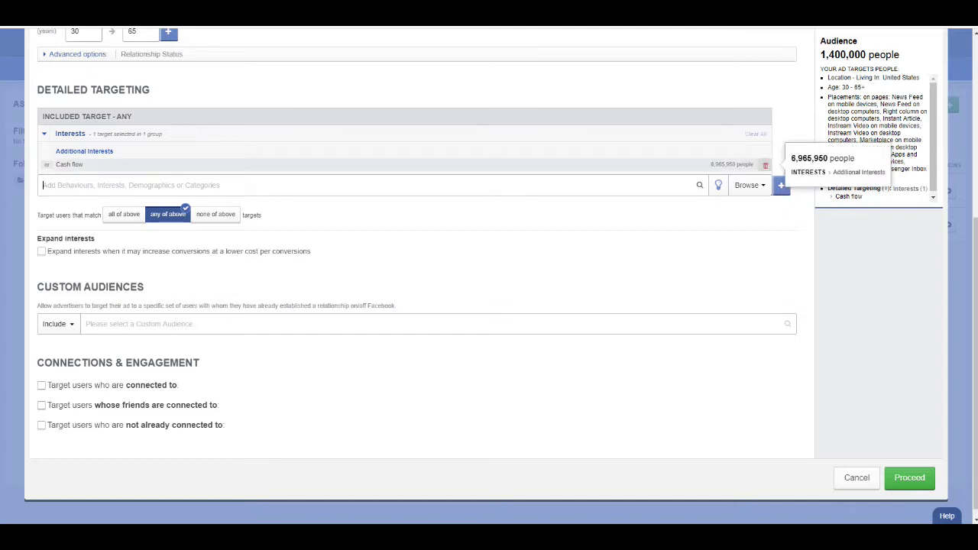
pyautogui.moveTo(53, 215); pyautogui.dragTo(83, 215)
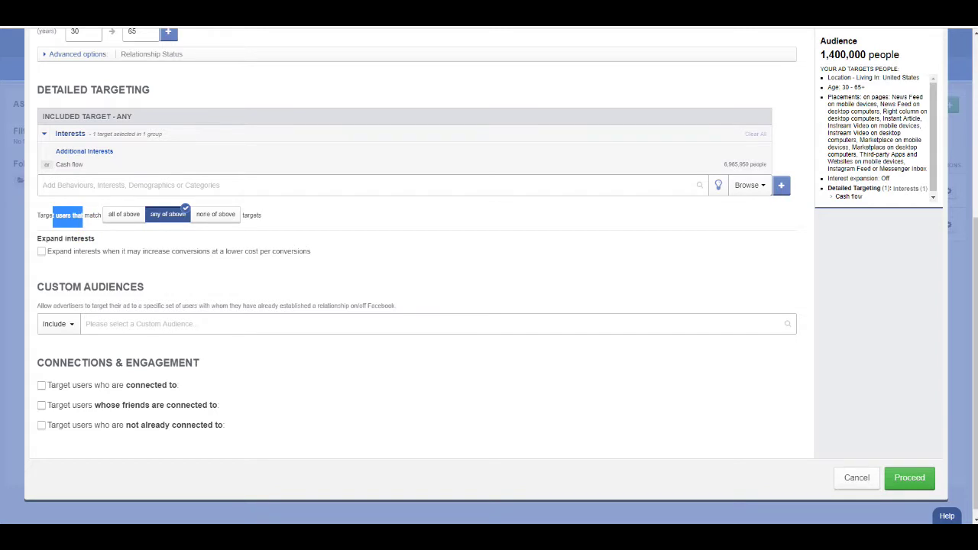
pyautogui.moveTo(51, 286); pyautogui.dragTo(123, 287)
pyautogui.moveTo(52, 363); pyautogui.dragTo(198, 363)
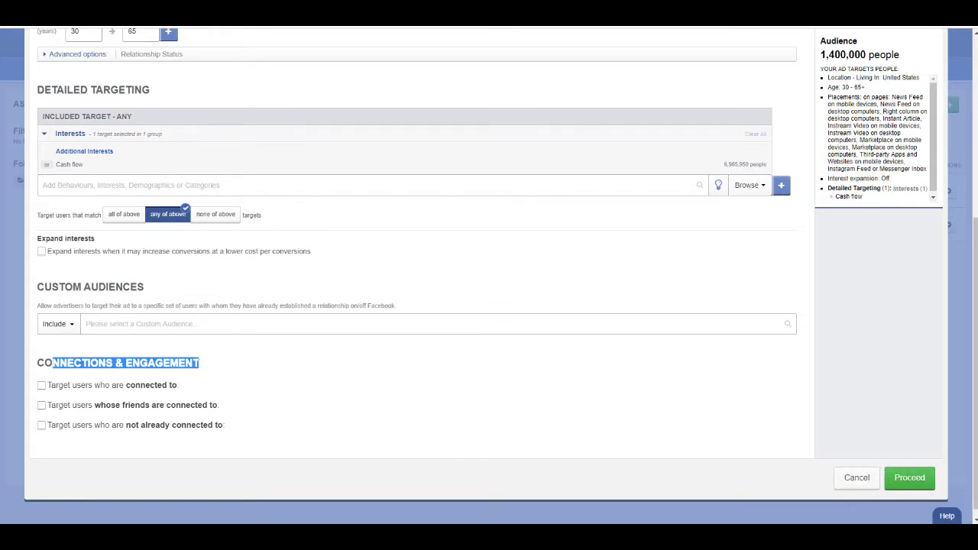
pyautogui.click(856, 478)
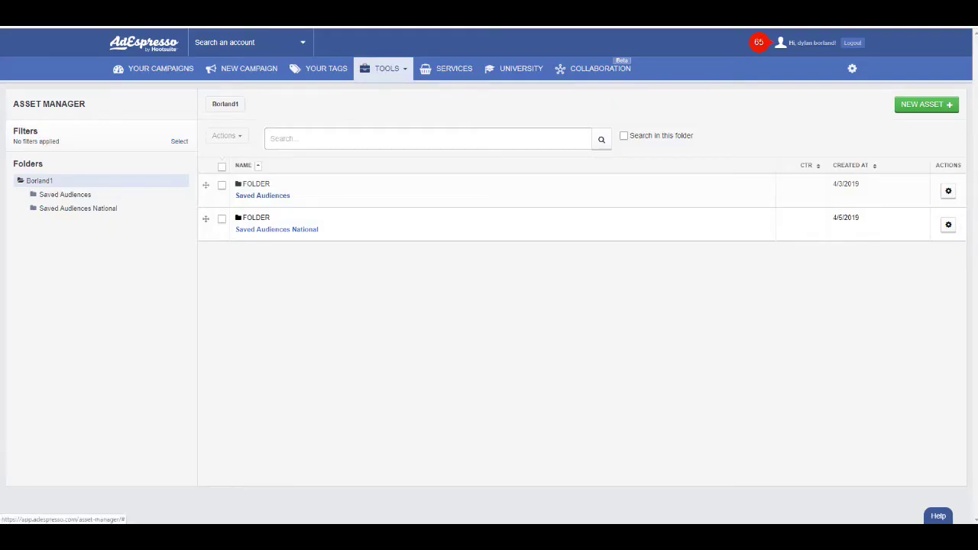
# Step: Open the Saved Audiences National folder and look through its saved audiences
pyautogui.click(277, 229)
pyautogui.scroll(-4, 580, 321)
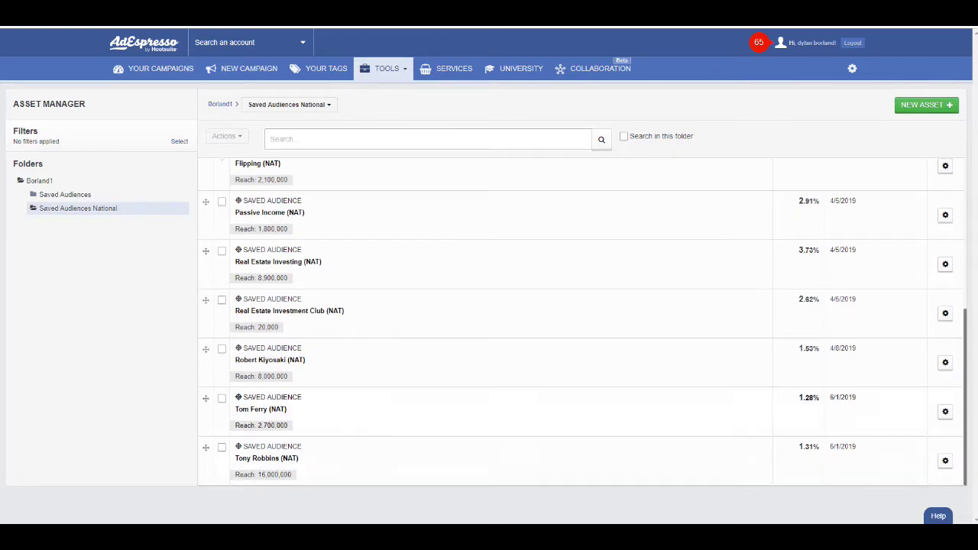
pyautogui.scroll(4, 581, 321)
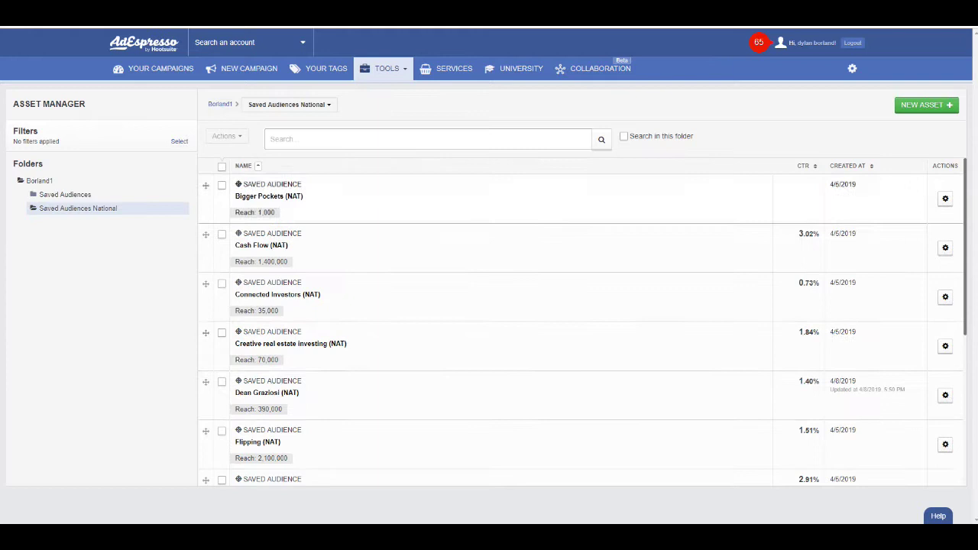
# Step: Start a new Facebook campaign from scratch named "Cash Buyer List (Test)" and choose its ad account, leaving the tags empty
pyautogui.click(160, 68)
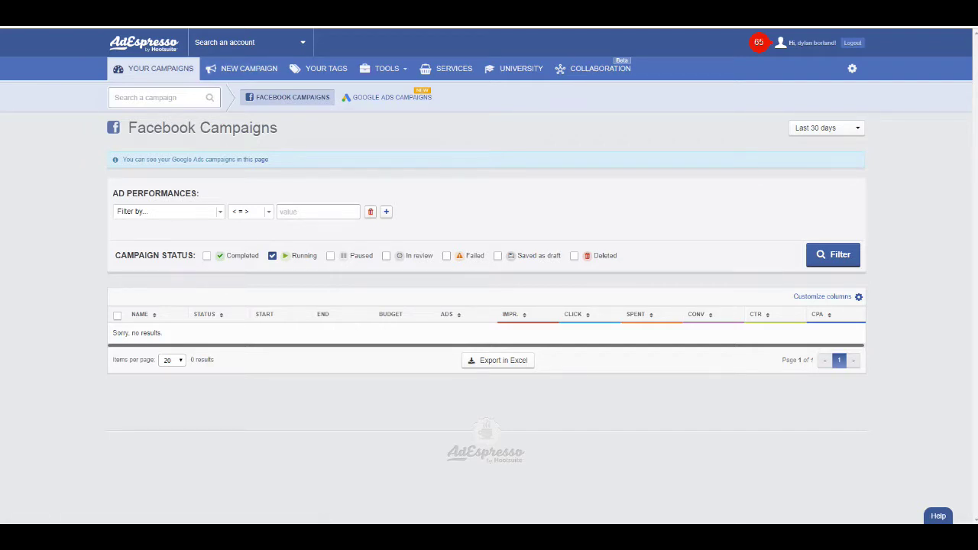
pyautogui.click(241, 68)
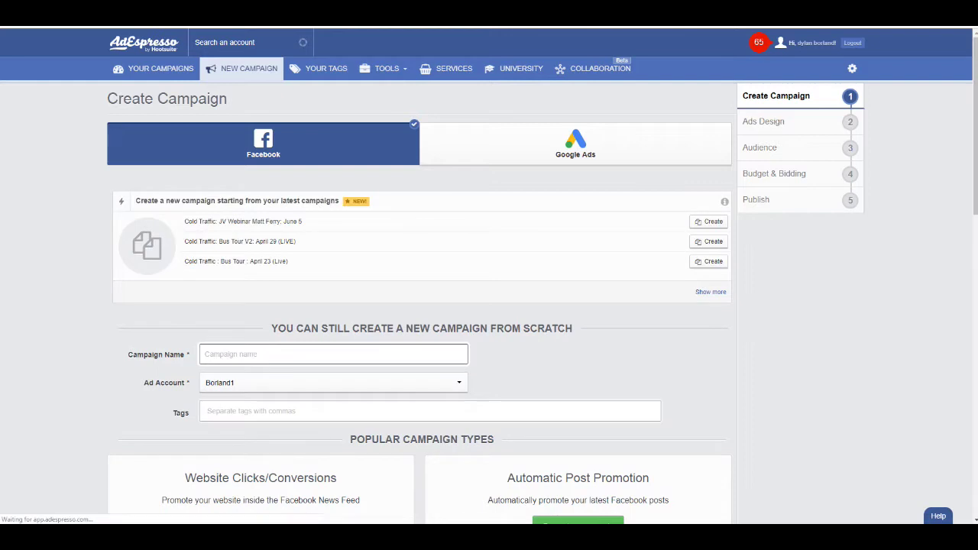
pyautogui.scroll(-1, 489, 305)
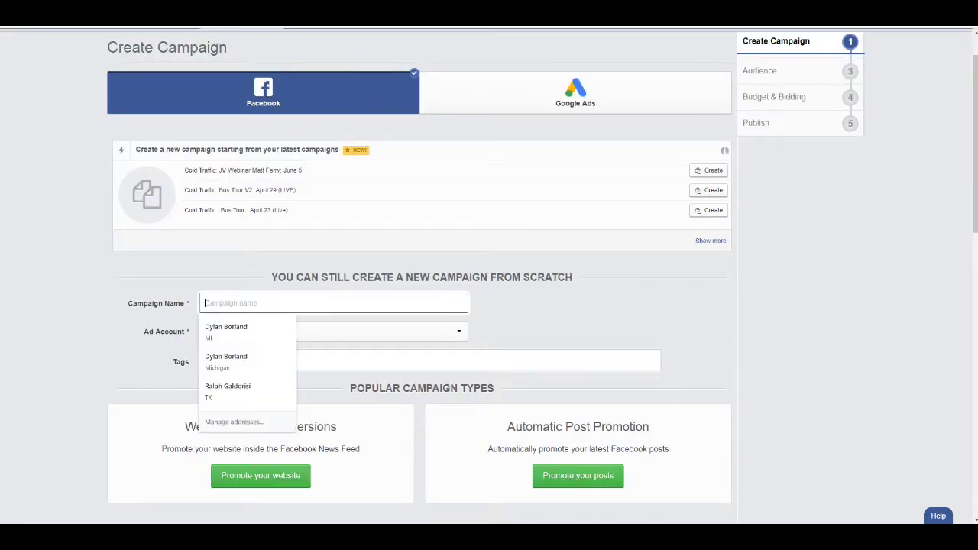
pyautogui.write('Cash Buyer List')
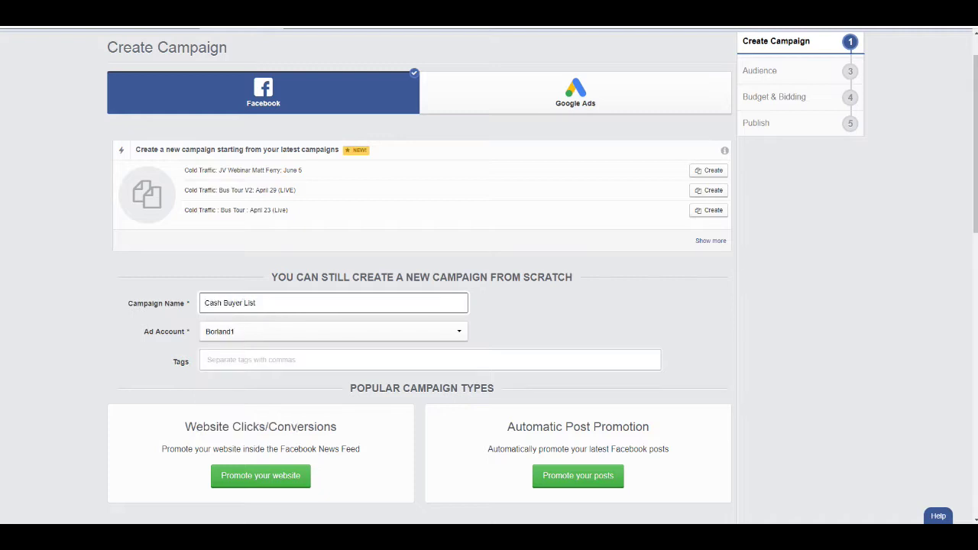
pyautogui.write(' (Test)')
pyautogui.click(333, 331)
pyautogui.click(333, 371)
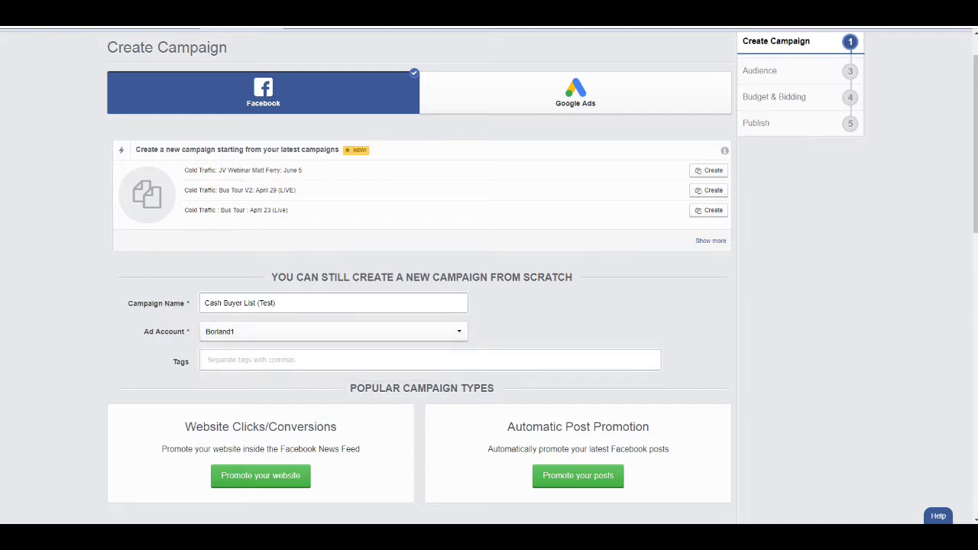
pyautogui.scroll(1, 421, 275)
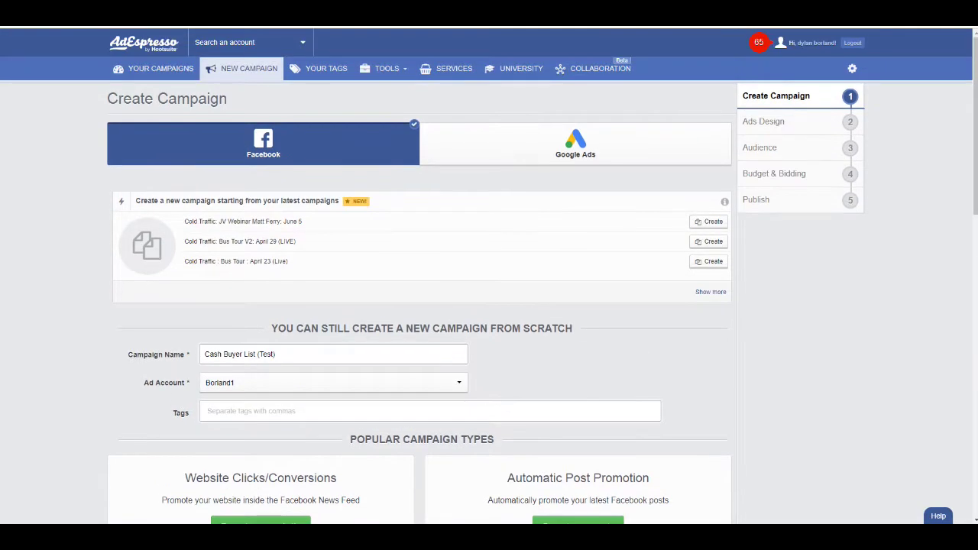
pyautogui.scroll(-2, 421, 275)
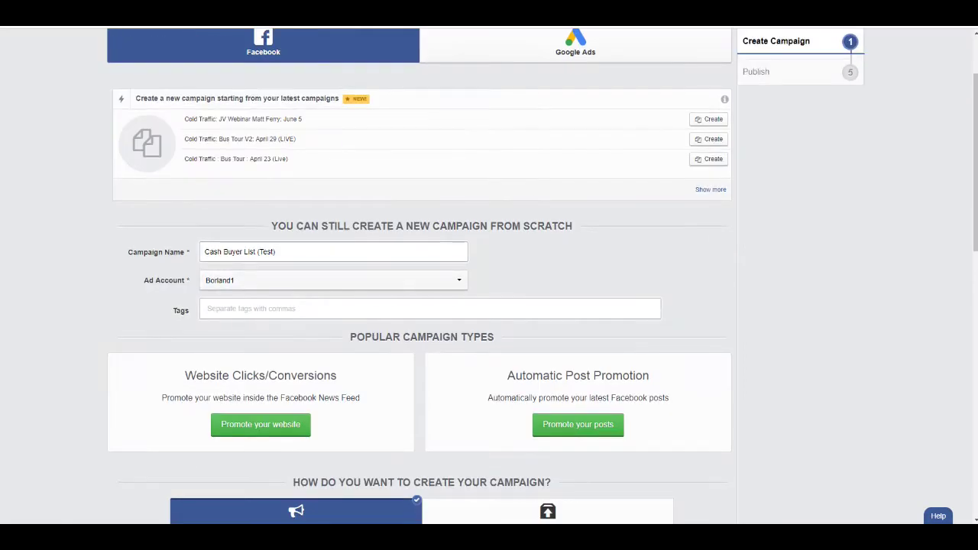
pyautogui.click(334, 280)
pyautogui.click(333, 280)
pyautogui.click(207, 309)
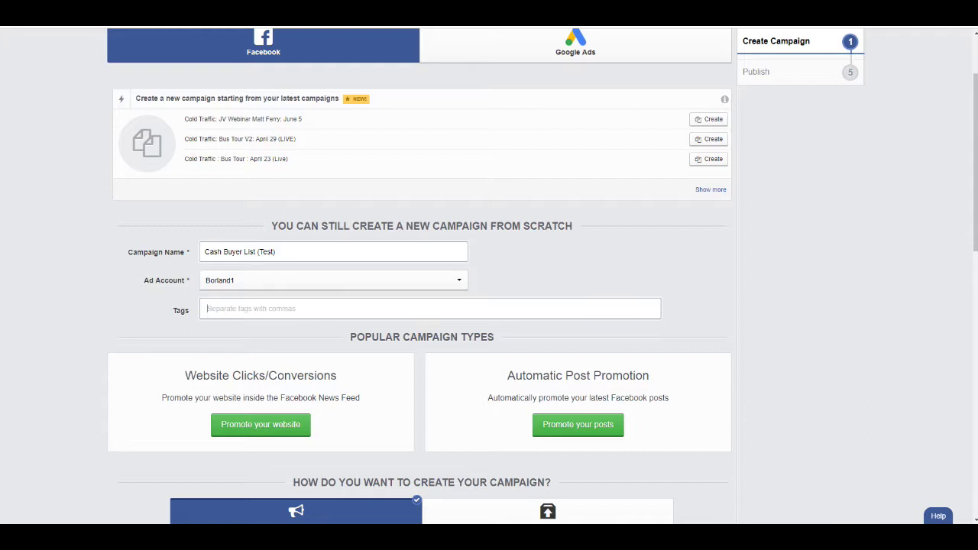
# Step: Look over the popular campaign types and proceed to the ads design with External Website as the ad type
pyautogui.scroll(-1, 420, 275)
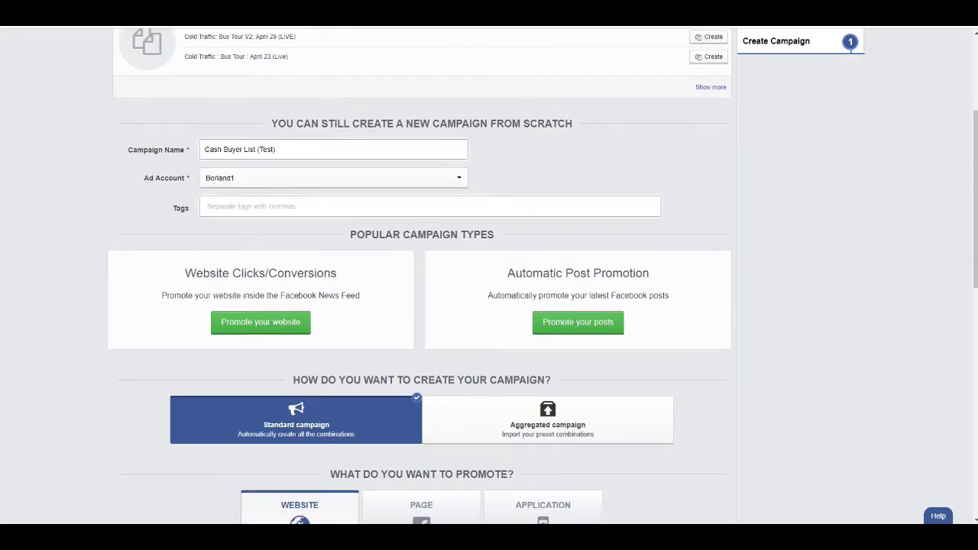
pyautogui.scroll(-1, 420, 275)
pyautogui.moveTo(365, 183); pyautogui.dragTo(482, 183)
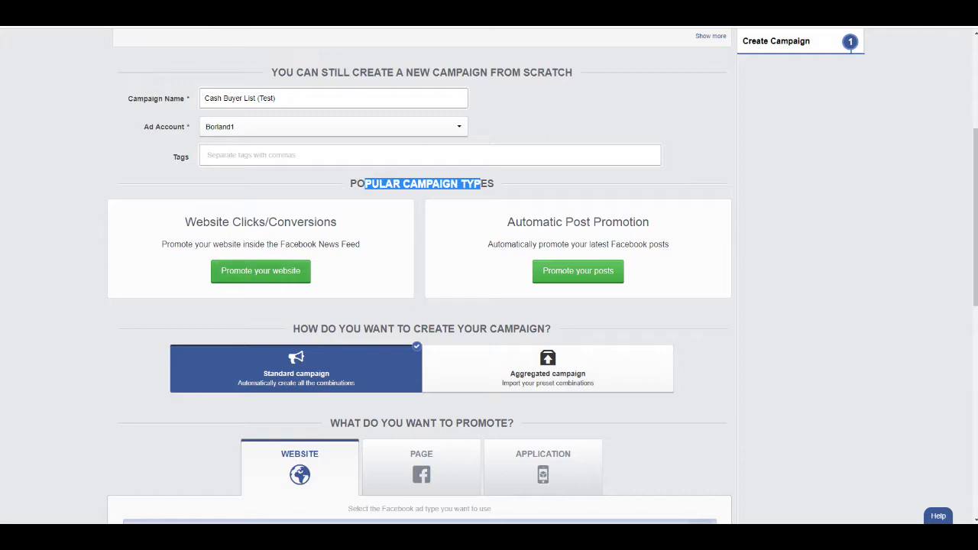
pyautogui.moveTo(196, 221); pyautogui.dragTo(284, 221)
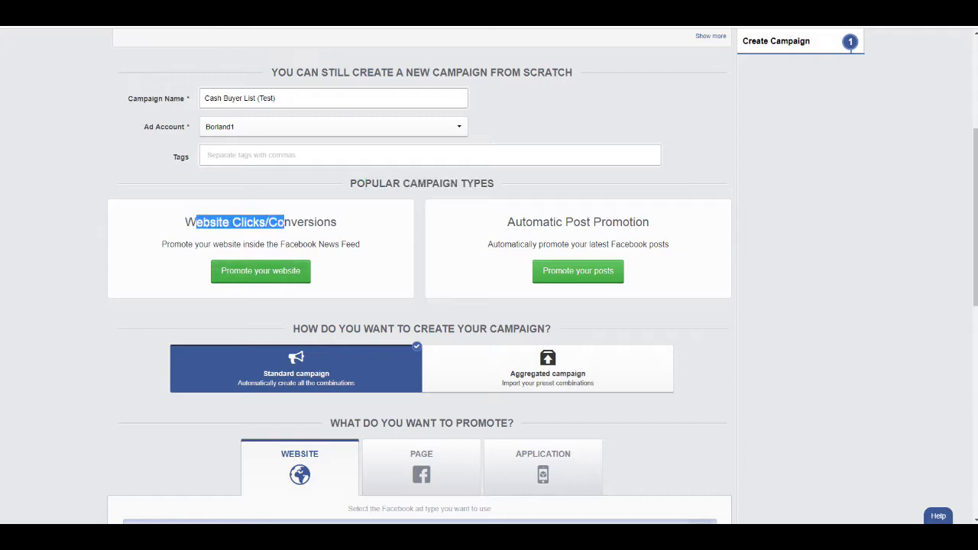
pyautogui.scroll(-5, 419, 275)
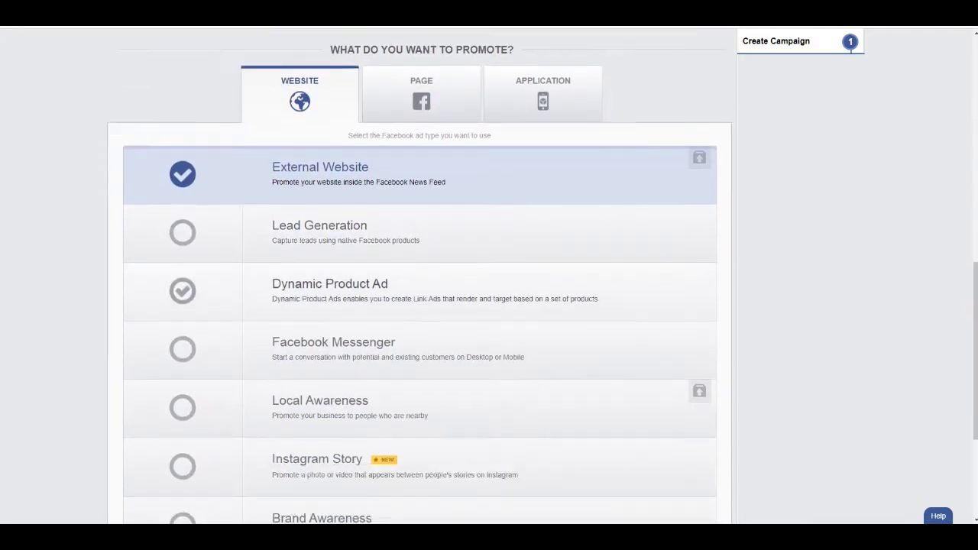
pyautogui.scroll(-2, 419, 275)
pyautogui.scroll(8, 419, 275)
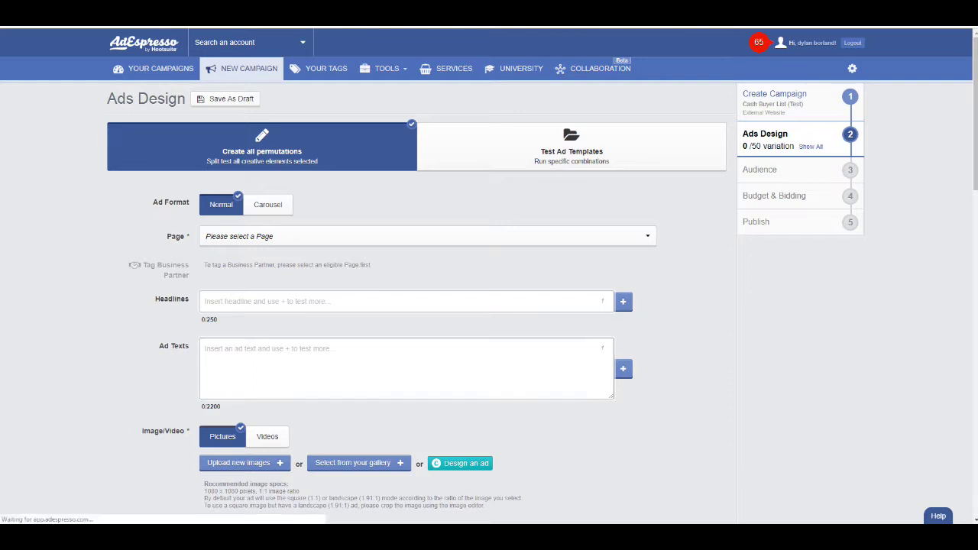
# Step: Choose the advertiser's own Facebook page for the Normal format ad
pyautogui.moveTo(158, 201); pyautogui.dragTo(169, 201)
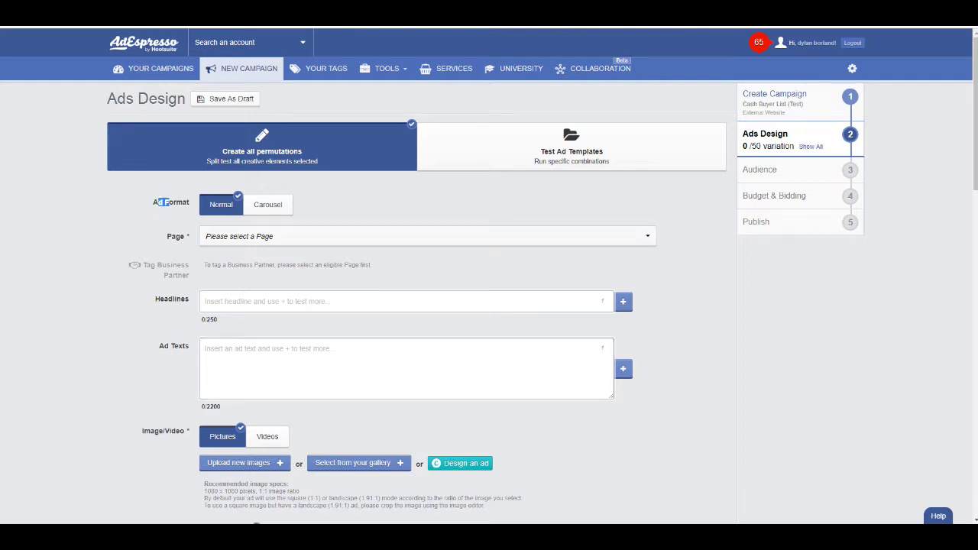
pyautogui.click(240, 237)
pyautogui.click(243, 288)
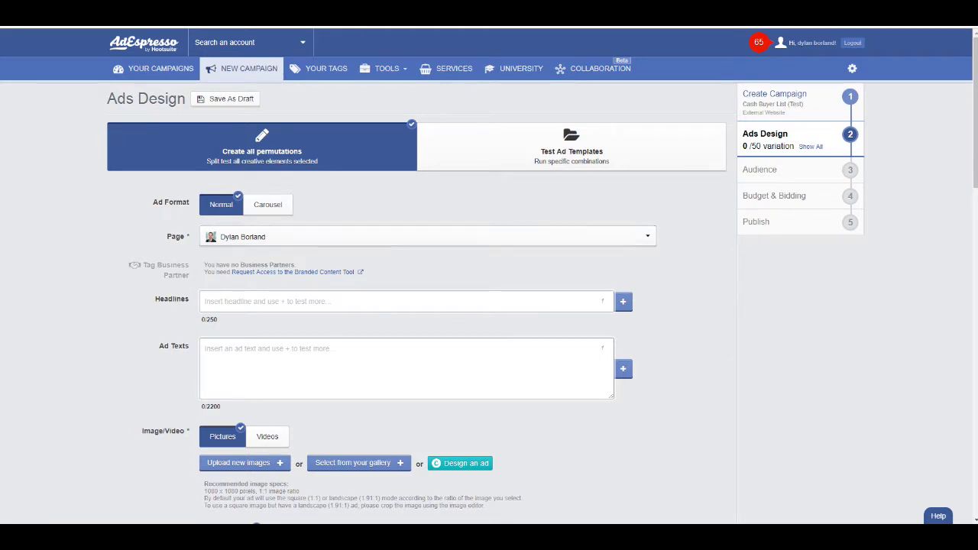
# Step: Copy the bold title line from the ad copy document in Google Docs and paste it as the ad's headline in AdEspresso
pyautogui.scroll(-1, 489, 306)
pyautogui.click(406, 250)
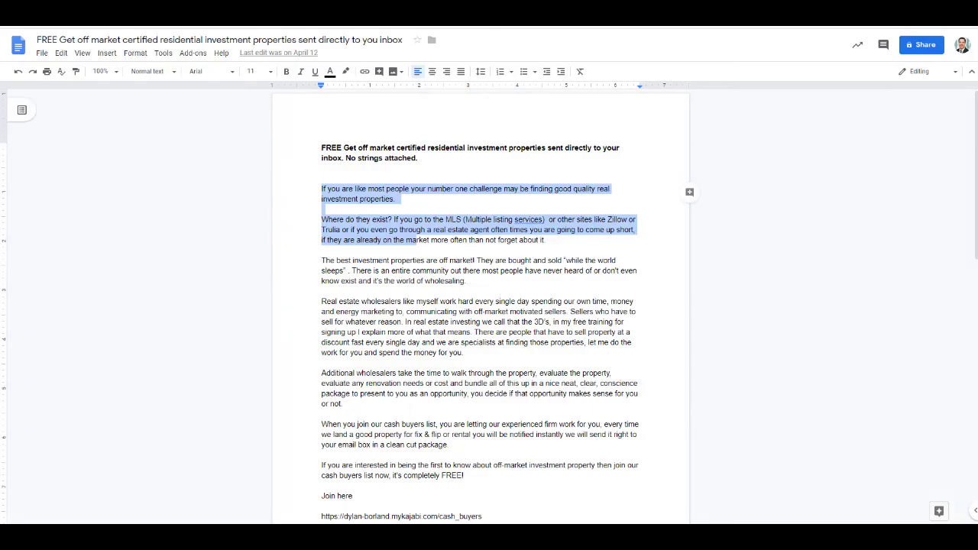
pyautogui.click(399, 147)
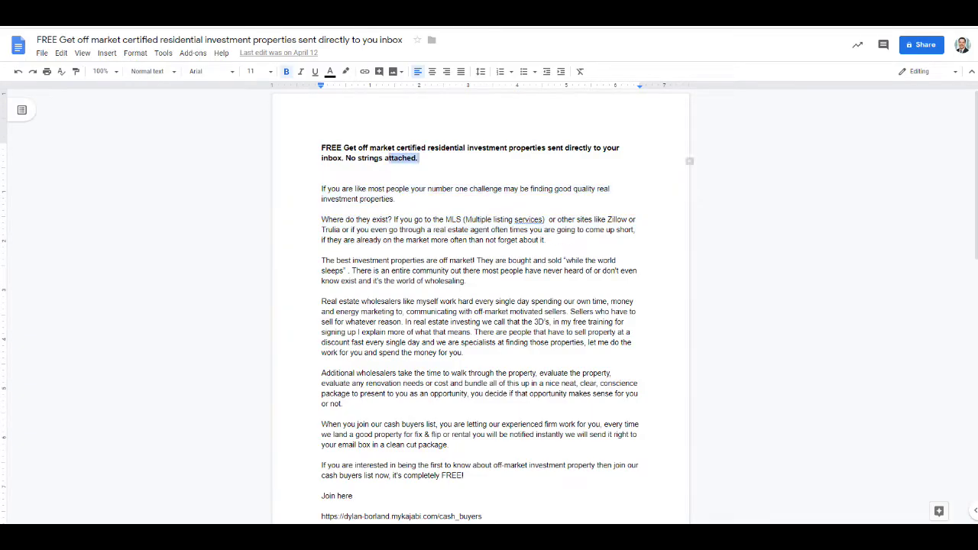
pyautogui.moveTo(417, 158); pyautogui.dragTo(322, 148)
pyautogui.hotkey('ctrl', 'c')
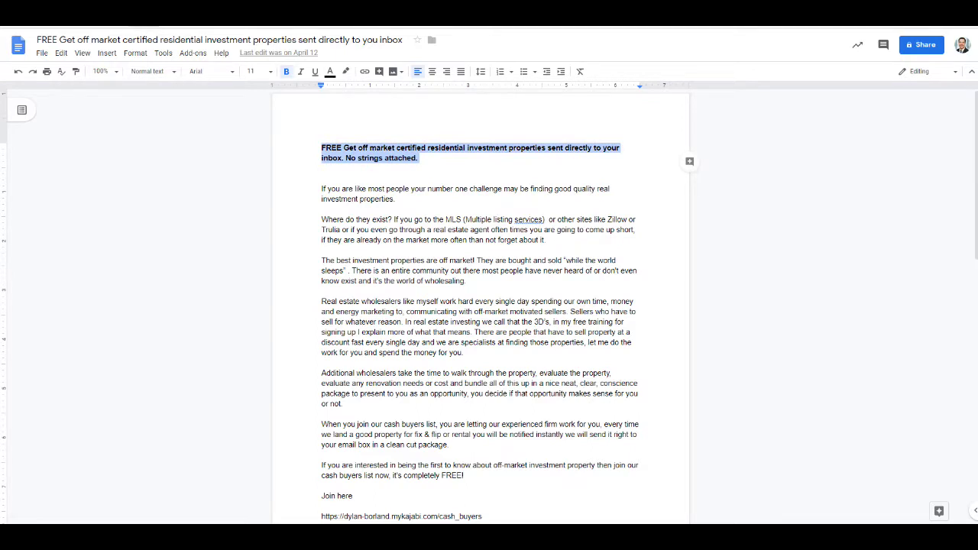
pyautogui.hotkey('ctrl', 'Tab')
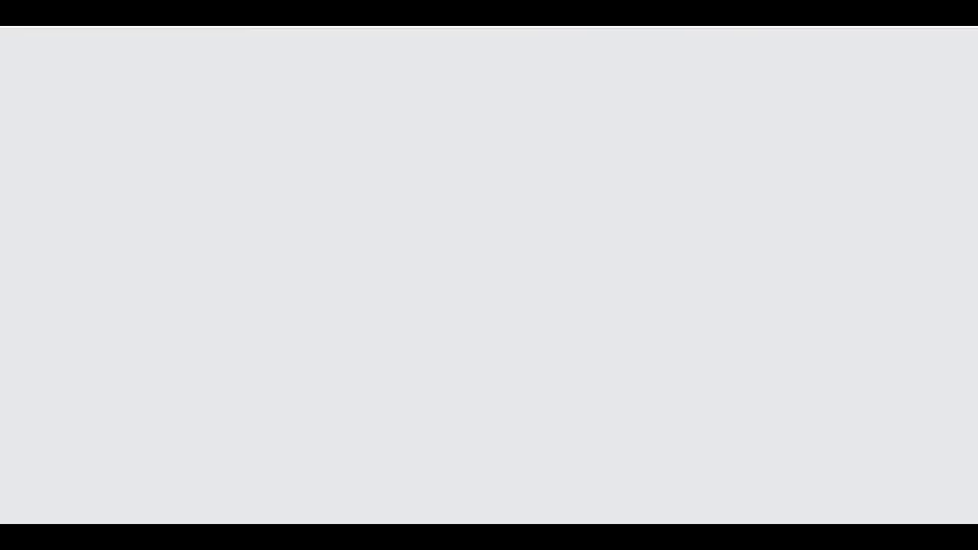
pyautogui.click(205, 249)
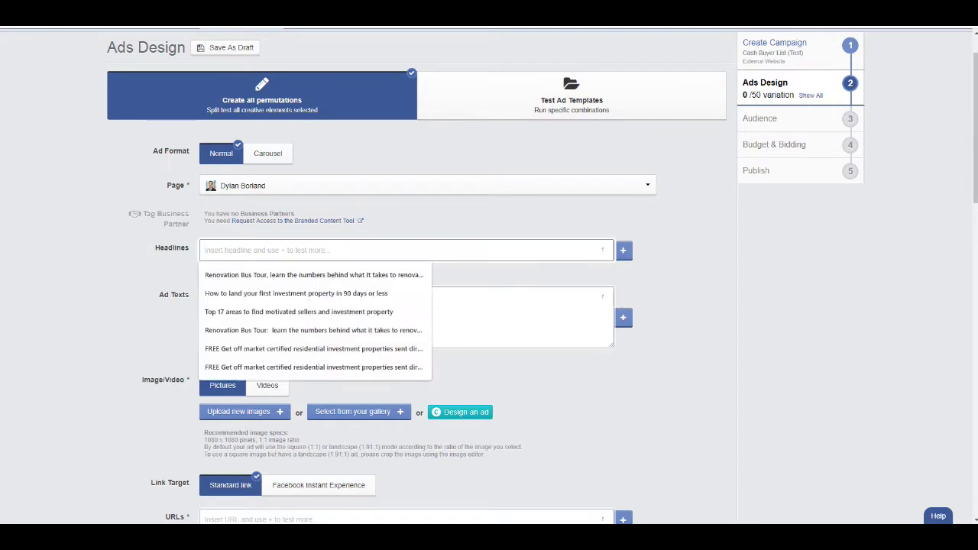
pyautogui.hotkey('ctrl', 'v')
# Step: Return to the ad copy document in Google Docs and go through the body text meant for the ad text
pyautogui.click(204, 297)
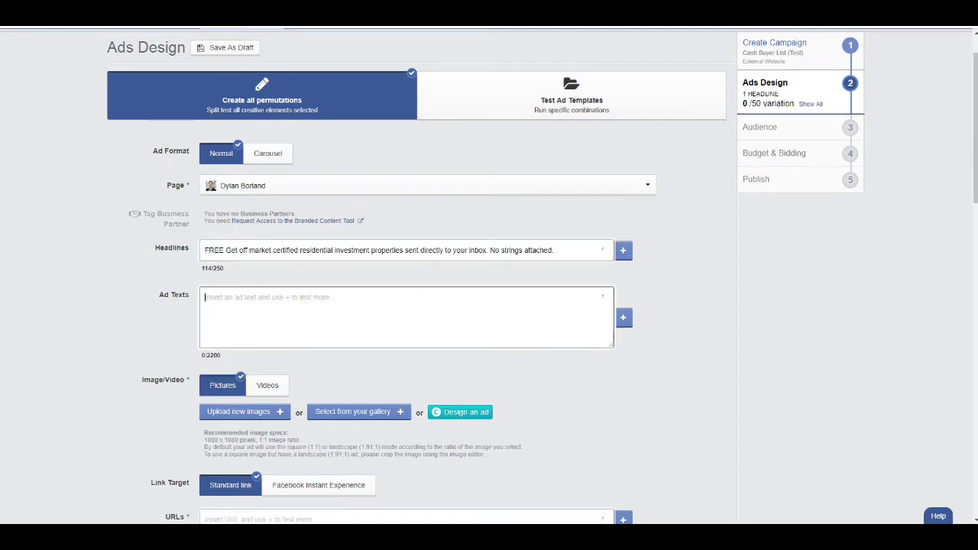
pyautogui.hotkey('ctrl', 'shift', 'Tab')
pyautogui.click(322, 209)
pyautogui.click(322, 189)
pyautogui.moveTo(322, 189); pyautogui.dragTo(481, 520)
pyautogui.click(322, 303)
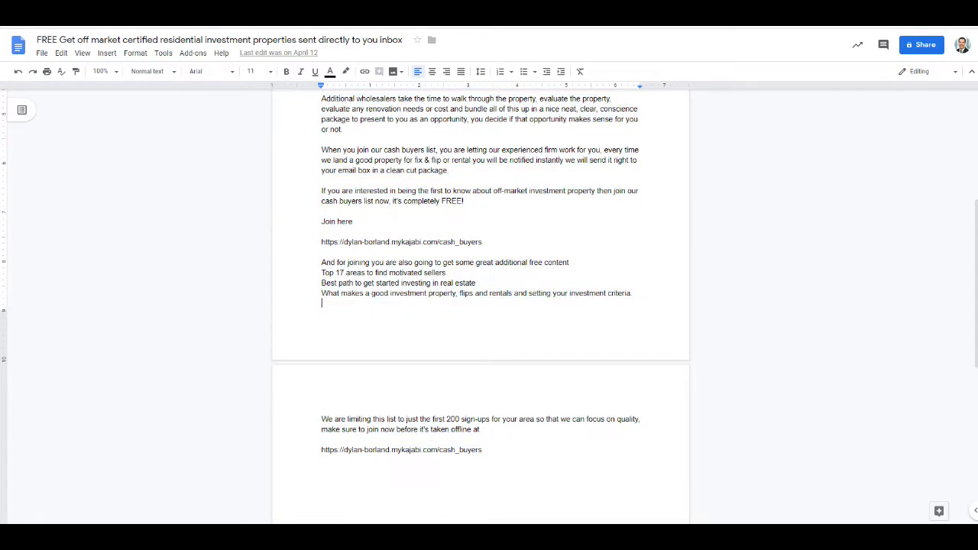
# Step: Go over the sign-up link below "Join here" and the closing lines of the ad copy document
pyautogui.moveTo(482, 241); pyautogui.dragTo(322, 241)
pyautogui.click(436, 241)
pyautogui.moveTo(482, 241); pyautogui.dragTo(321, 241)
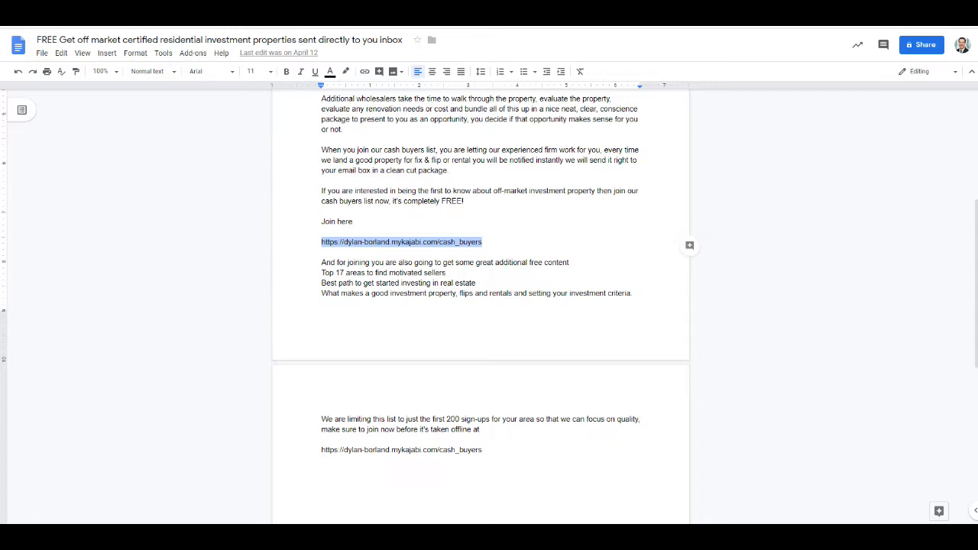
pyautogui.press('Right')
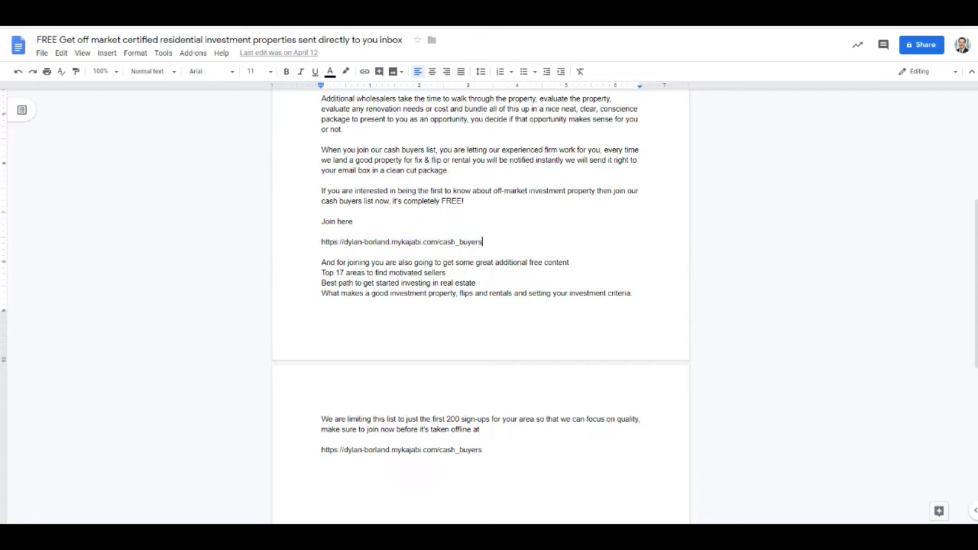
pyautogui.hotkey('ctrl', 'shift', 'Left')
pyautogui.hotkey('ctrl', 'shift', 'Left')
pyautogui.hotkey('ctrl', 'shift', 'Left')
pyautogui.hotkey('ctrl', 'shift', 'Left')
pyautogui.hotkey('ctrl', 'shift', 'Left')
pyautogui.hotkey('ctrl', 'shift', 'Left')
pyautogui.hotkey('ctrl', 'shift', 'Left')
pyautogui.hotkey('ctrl', 'shift', 'Left')
pyautogui.click(498, 419)
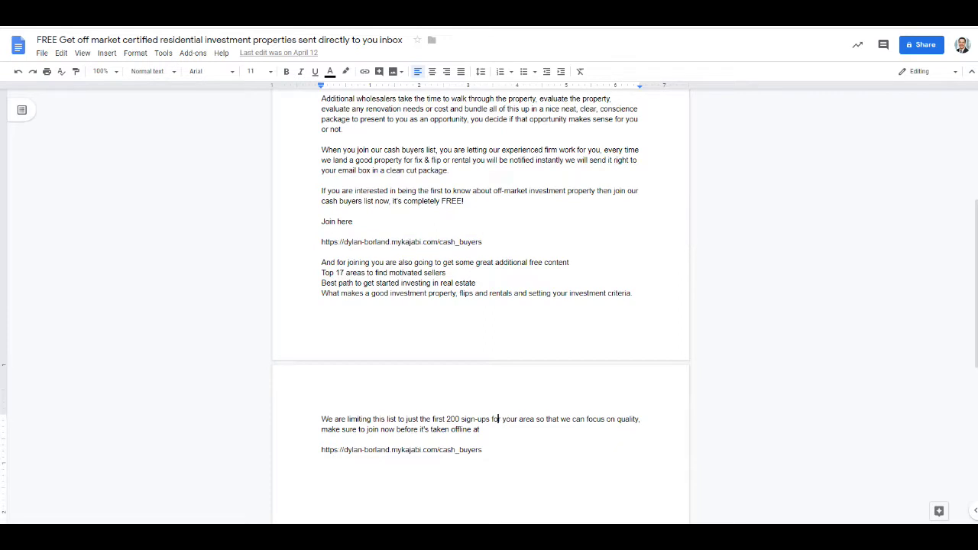
pyautogui.scroll(-1, 489, 306)
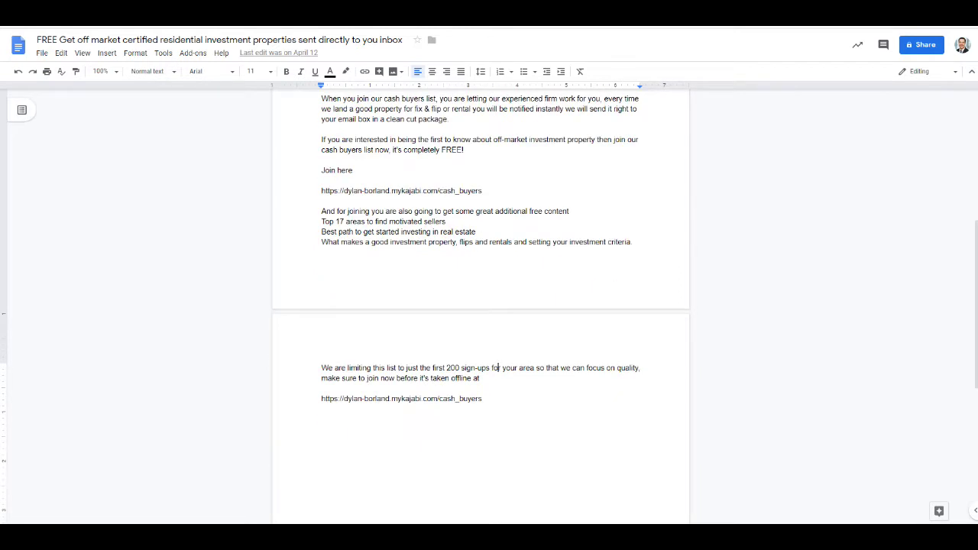
# Step: Copy the body text from the ad copy document and paste it as the ad text in AdEspresso
pyautogui.hotkey('ctrl', 'a')
pyautogui.scroll(6, 481, 306)
pyautogui.moveTo(321, 90); pyautogui.dragTo(321, 189)
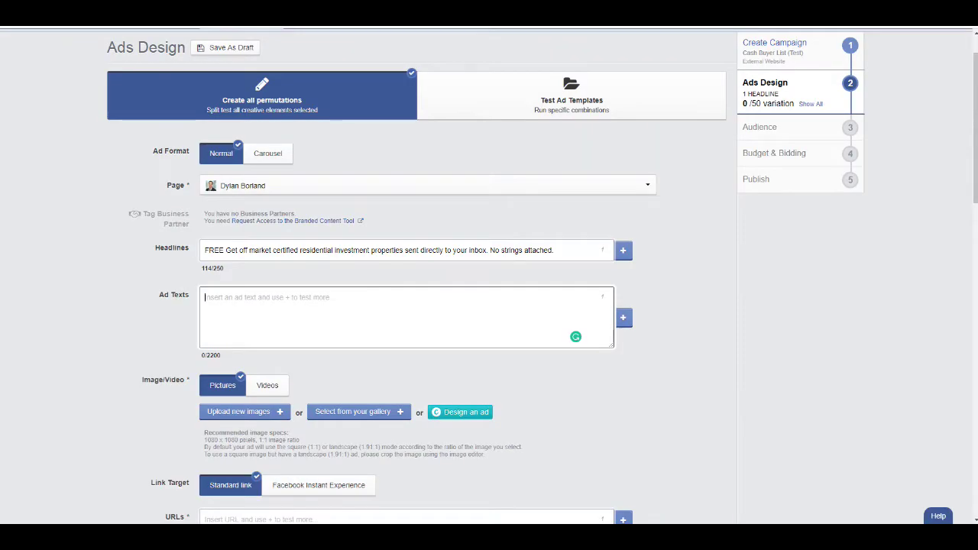
pyautogui.hotkey('ctrl', 'v')
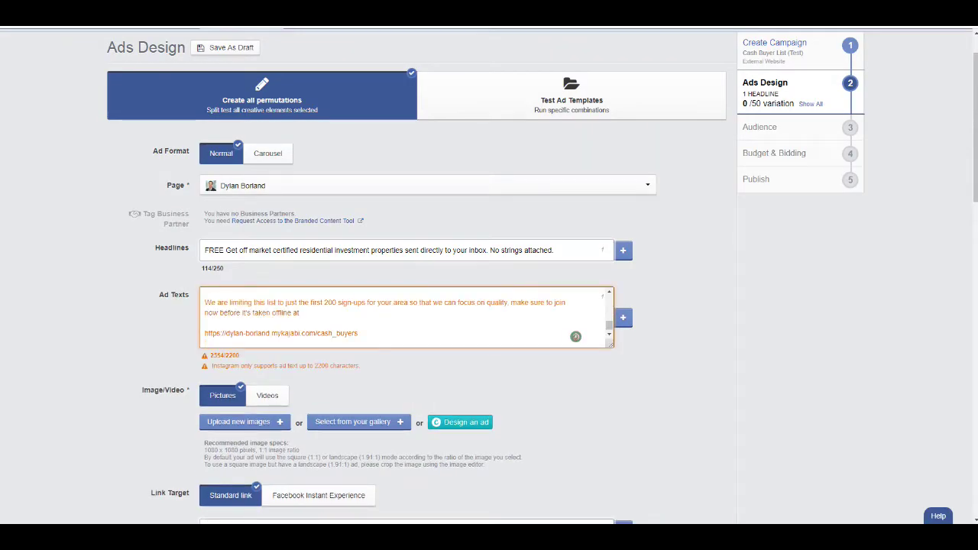
# Step: Check the Instagram character limit note and enlarge the Ad Texts box to read the pasted copy
pyautogui.moveTo(223, 366); pyautogui.dragTo(342, 366)
pyautogui.click(343, 366)
pyautogui.moveTo(611, 344); pyautogui.dragTo(610, 417)
pyautogui.scroll(4, 405, 354)
pyautogui.scroll(1, 405, 354)
pyautogui.scroll(-8, 489, 275)
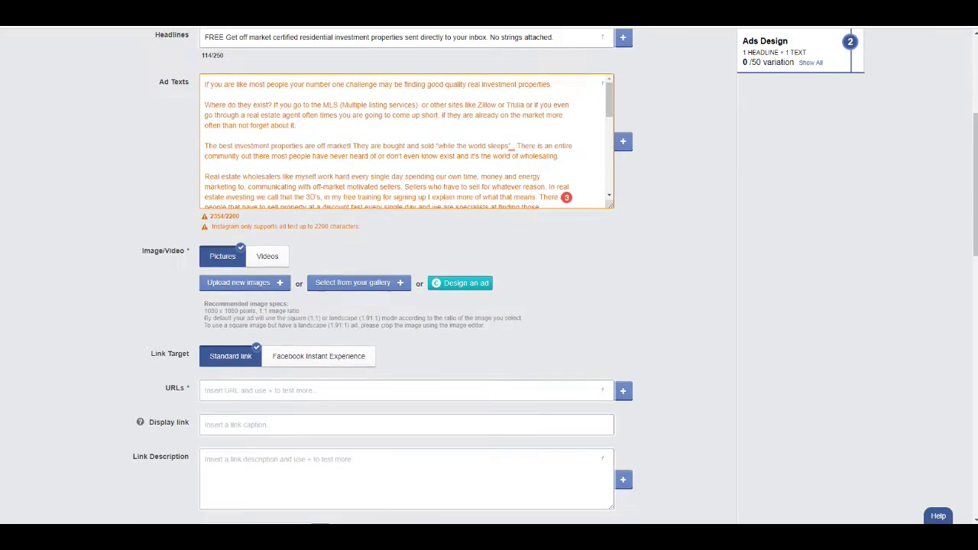
# Step: Turn off the Audience Network, Instagram, Messenger Home, Right Column, Marketplace and Instant Article placements, keeping only Desktop Feed and Mobile Feed
pyautogui.scroll(-4, 422, 306)
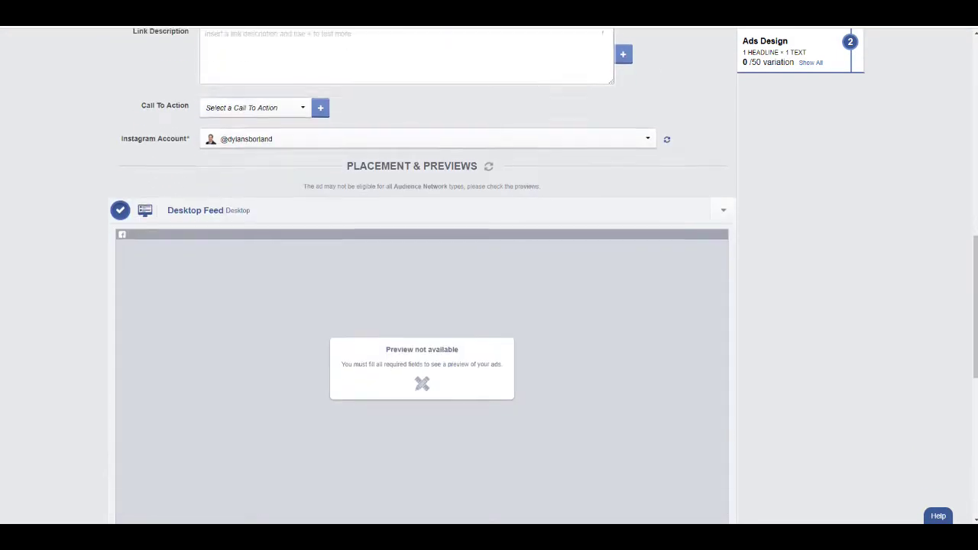
pyautogui.scroll(3, 422, 275)
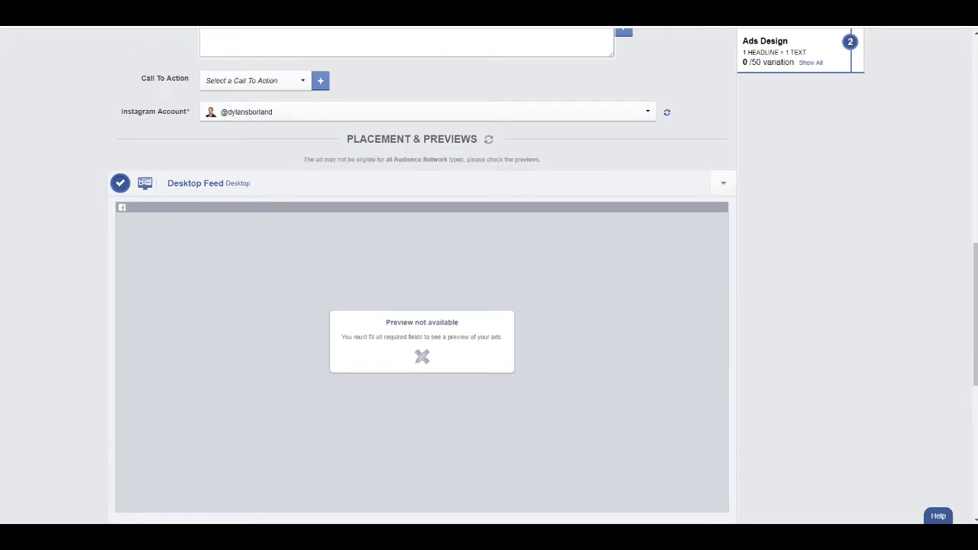
pyautogui.scroll(-5, 422, 306)
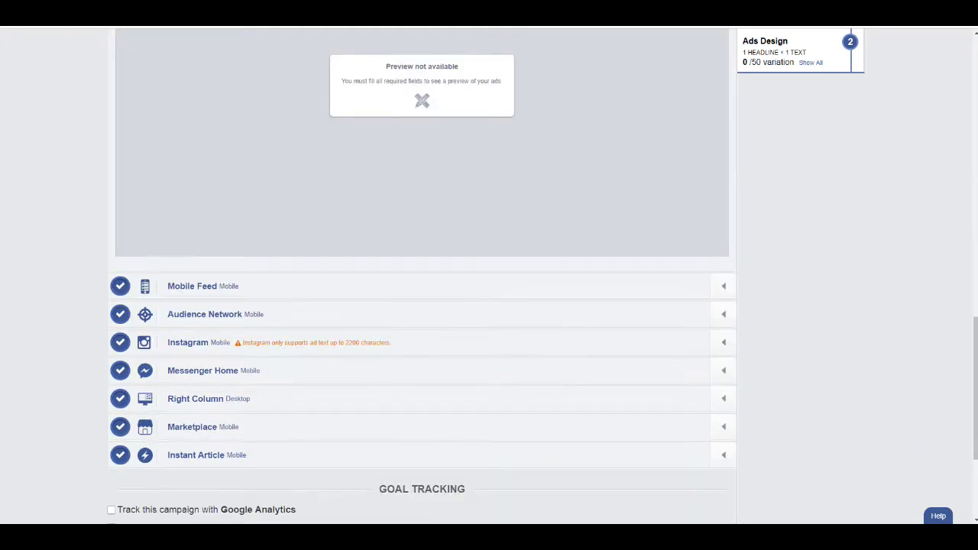
pyautogui.click(120, 314)
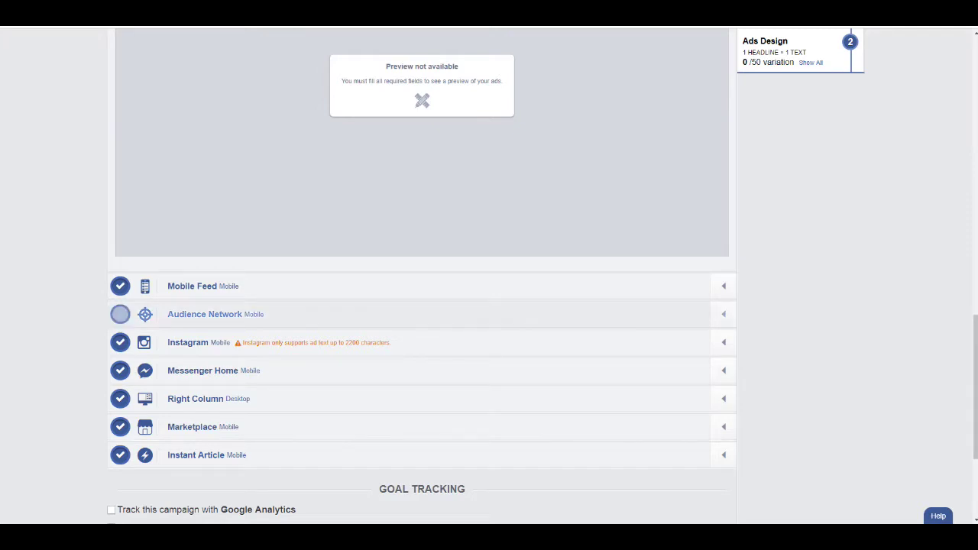
pyautogui.click(120, 342)
pyautogui.click(119, 371)
pyautogui.click(120, 399)
pyautogui.click(120, 427)
pyautogui.click(120, 456)
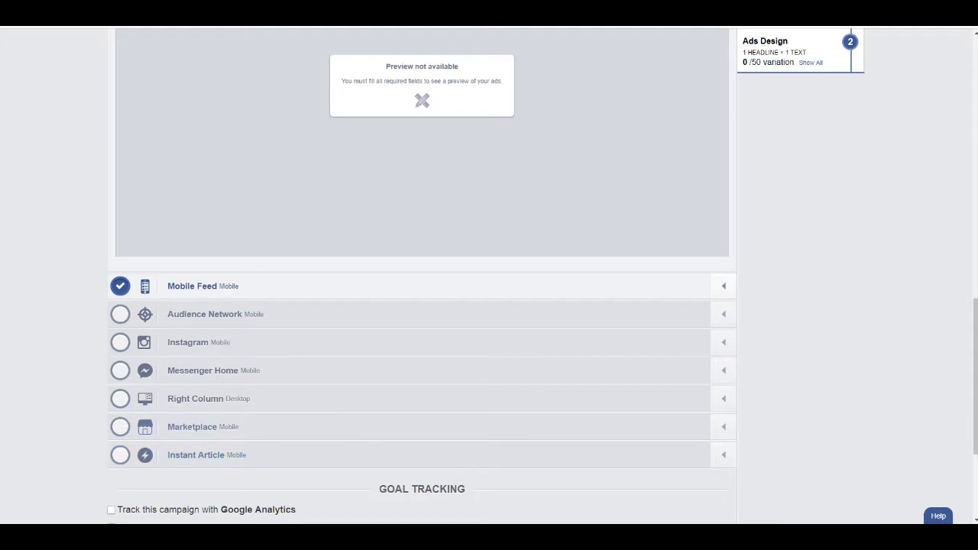
# Step: Return to the ad text, enlarge its box again and look over the remaining ad fields
pyautogui.scroll(3, 422, 275)
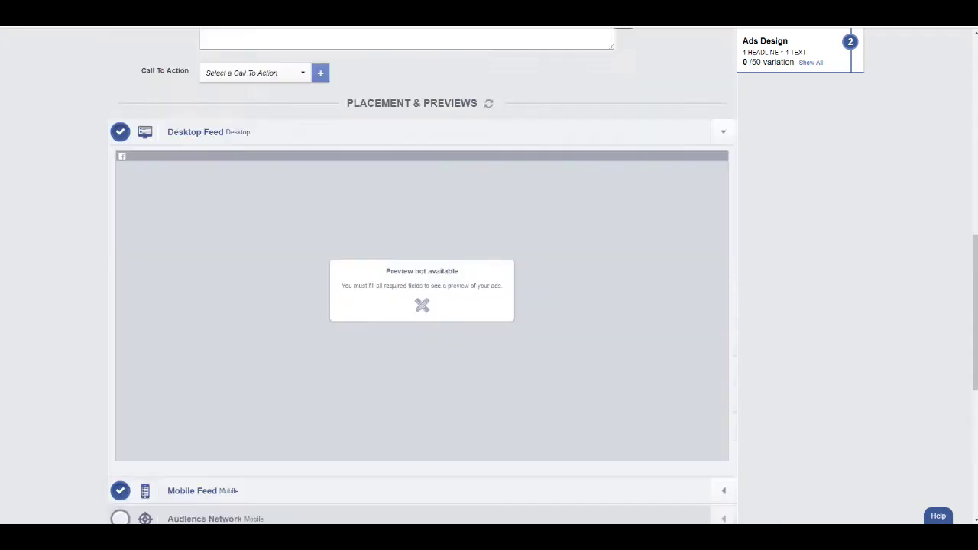
pyautogui.scroll(6, 422, 275)
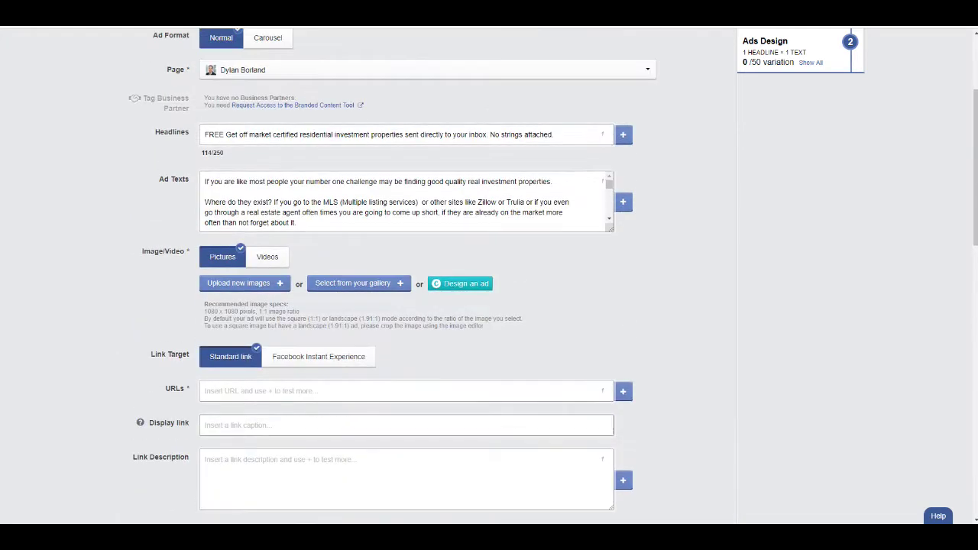
pyautogui.moveTo(610, 228); pyautogui.dragTo(610, 322)
pyautogui.scroll(-2, 406, 248)
pyautogui.scroll(-4, 405, 248)
pyautogui.scroll(4, 405, 248)
pyautogui.scroll(5, 405, 248)
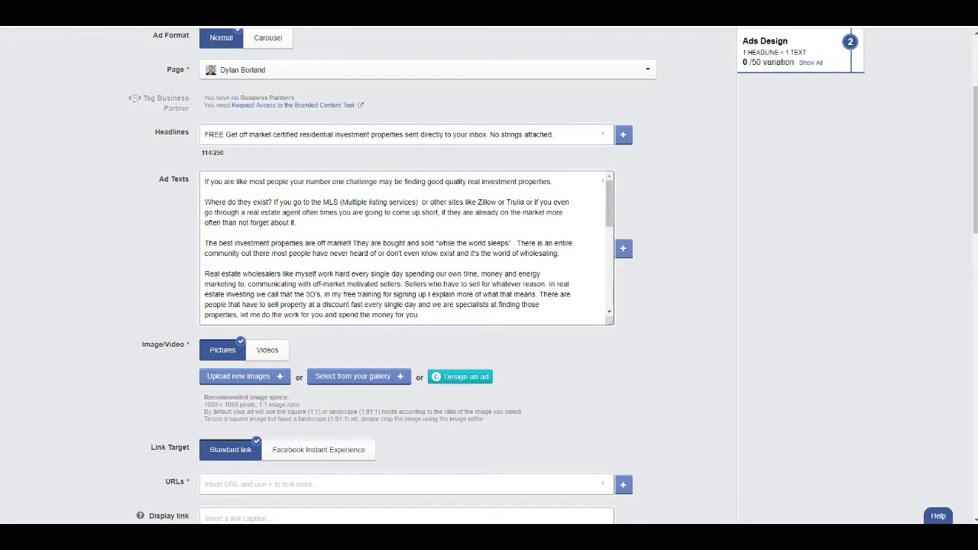
# Step: Add the gallery images IMG_1486(2), IMG_8070, IMG_8912 and IMG_8909 to the ad
pyautogui.scroll(-2, 489, 275)
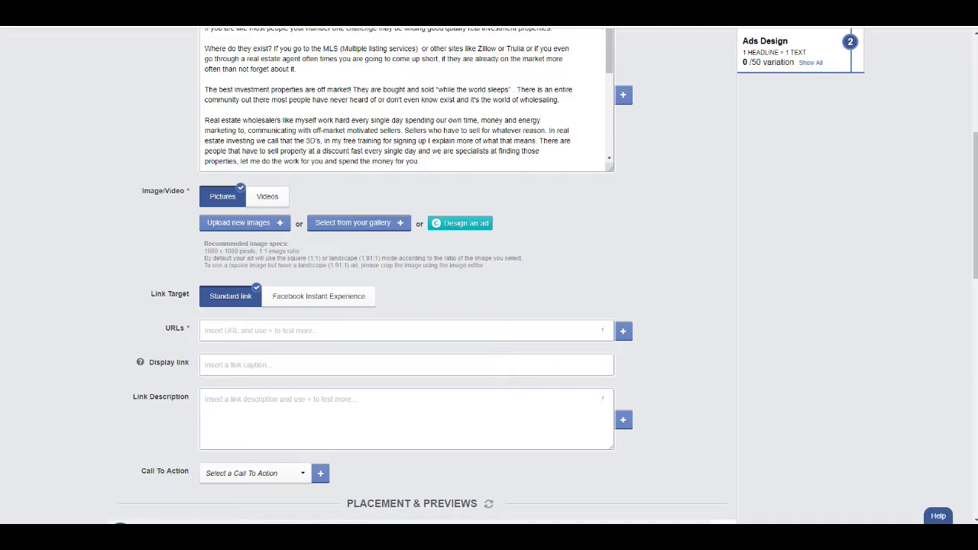
pyautogui.click(358, 222)
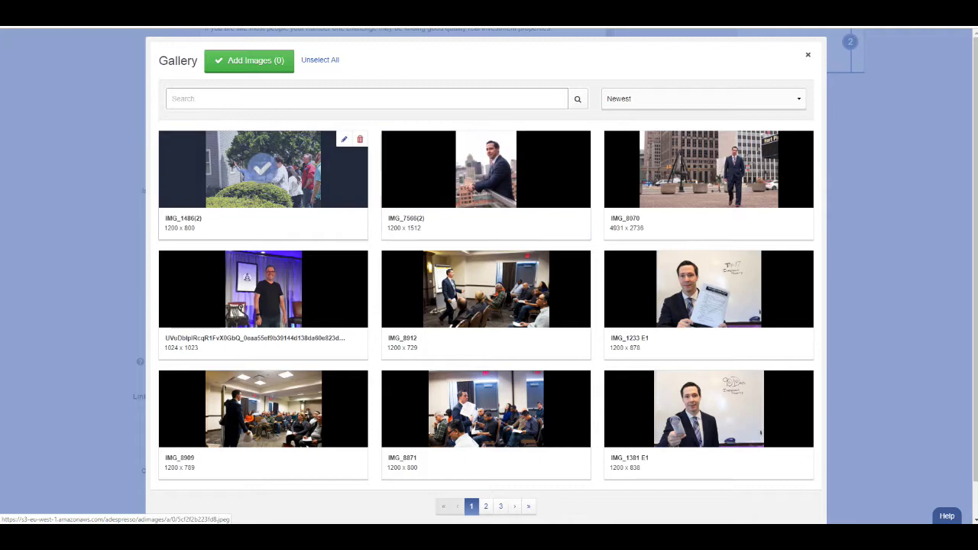
pyautogui.click(261, 168)
pyautogui.click(707, 168)
pyautogui.click(486, 289)
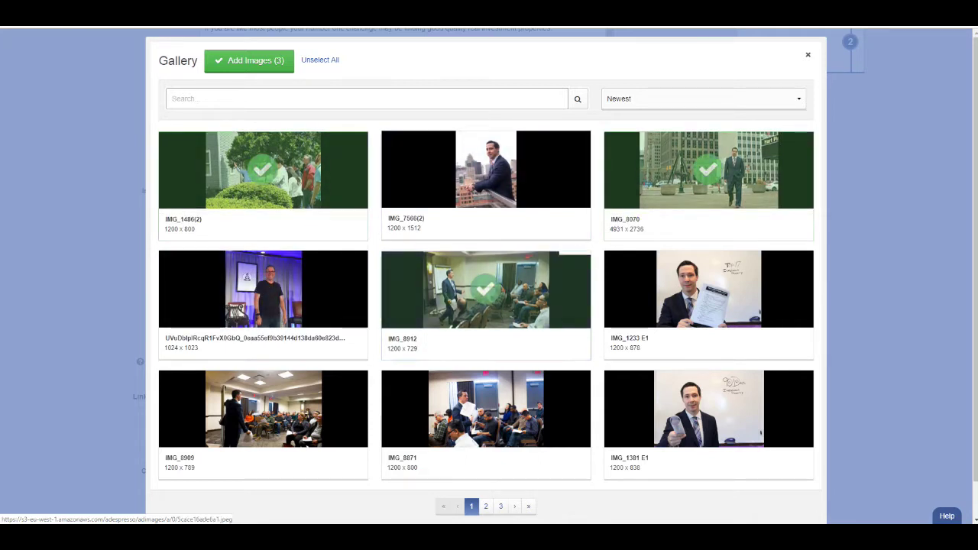
pyautogui.click(261, 409)
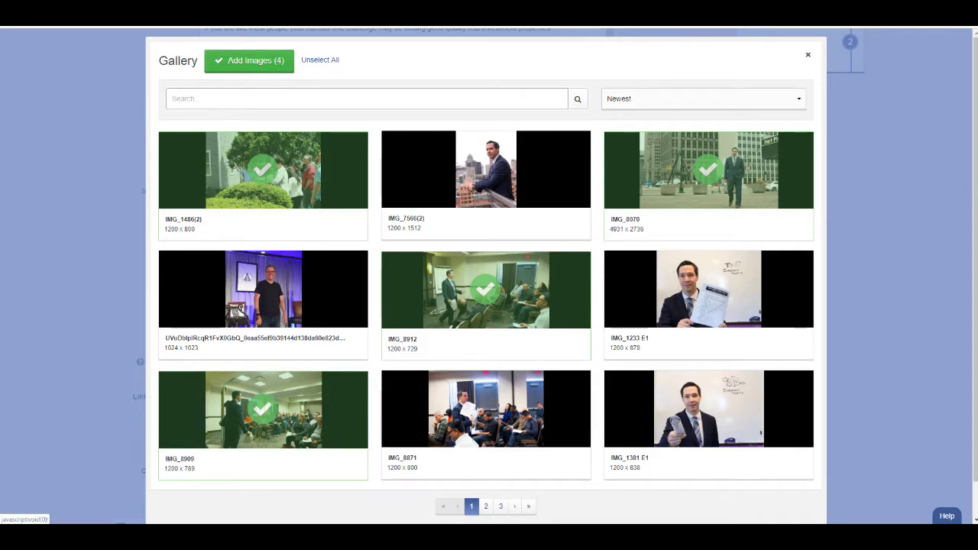
pyautogui.click(249, 60)
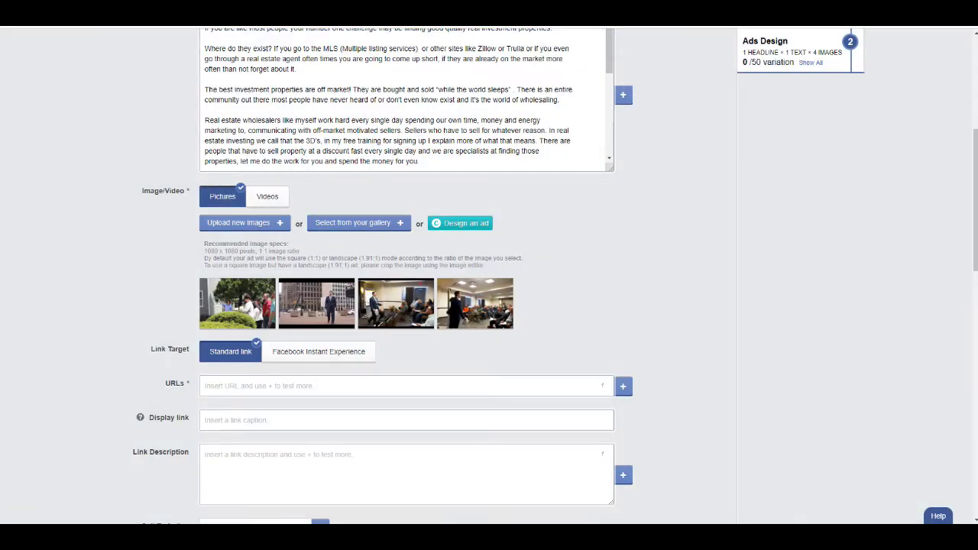
# Step: Copy the web address of the cash buyers landing page and enter it as both the ad's URL and its display link
pyautogui.scroll(-3, 489, 275)
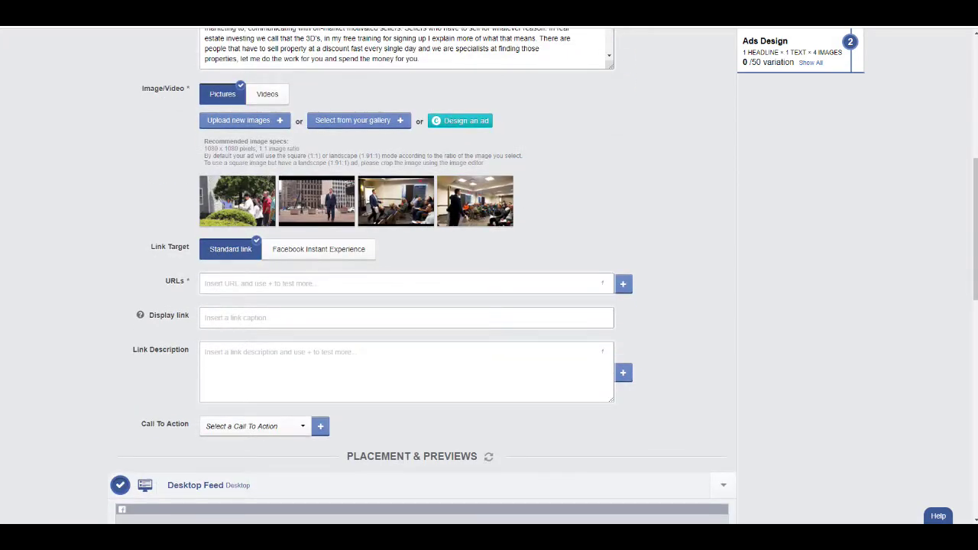
pyautogui.click(205, 284)
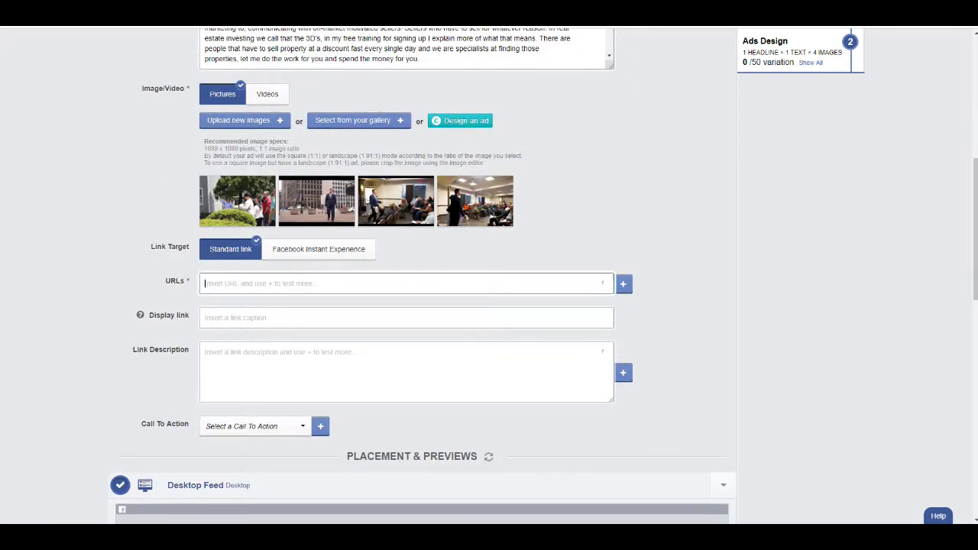
pyautogui.press('Escape')
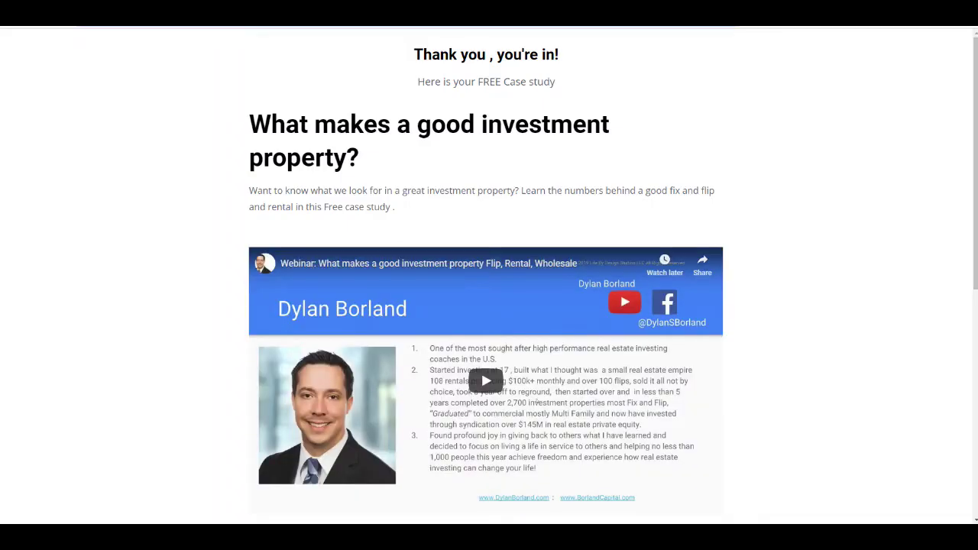
pyautogui.click(19, 21)
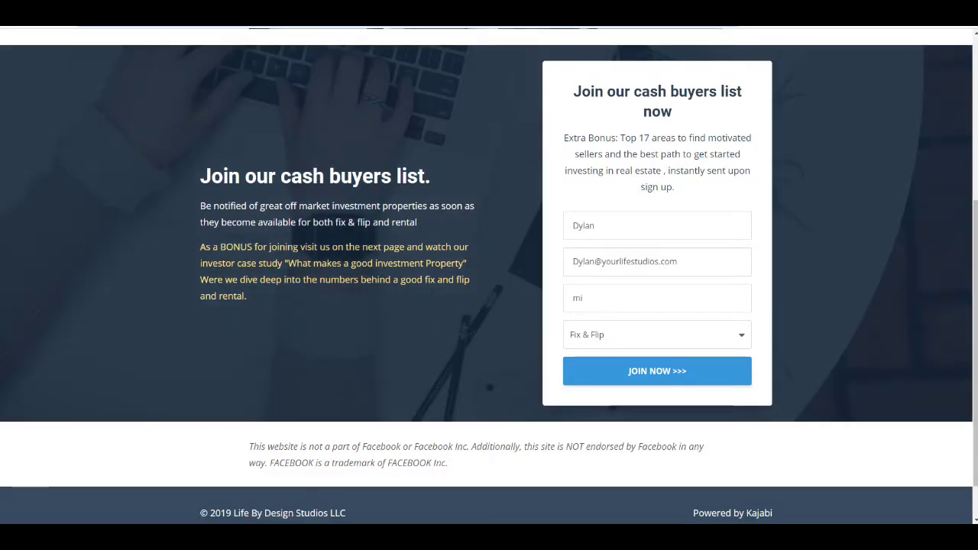
pyautogui.scroll(4, 489, 275)
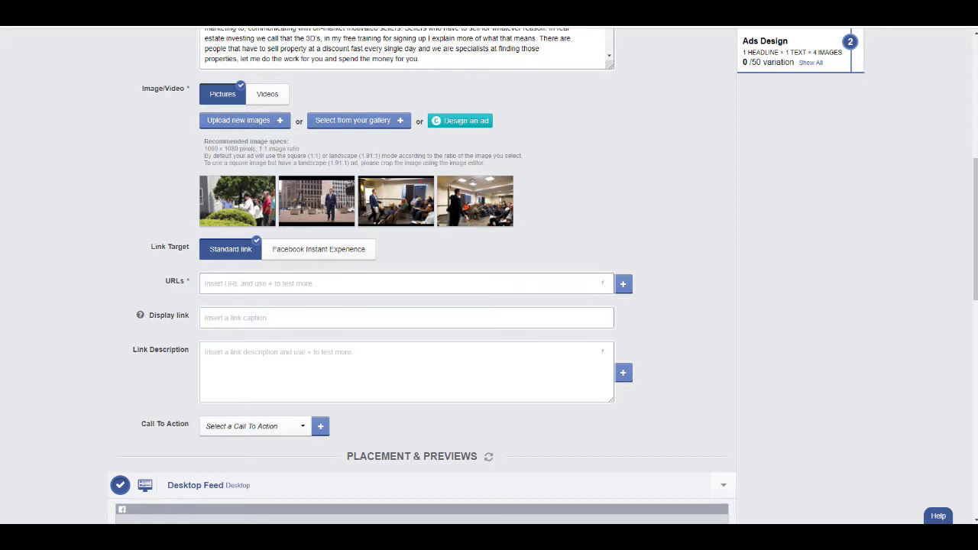
pyautogui.click(406, 284)
pyautogui.write('https://dylan-borland.mykajabi.com/cash_buyers?fbclid=IwAR0UZ-u4FgNXE3nroxS8J__pKgMidRdW2WTK7GwPhXFnx3btaIG5EA3ZzUA')
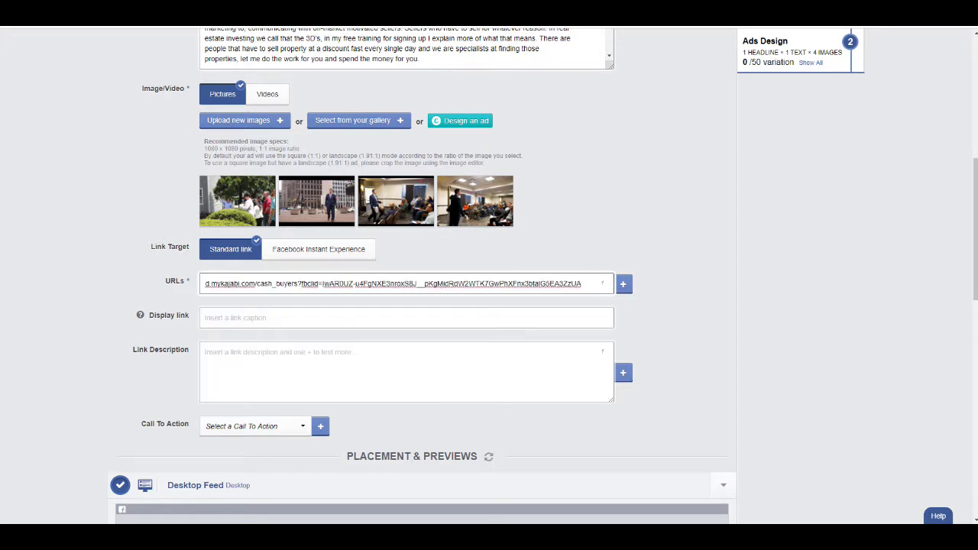
pyautogui.press('Tab')
pyautogui.click(405, 317)
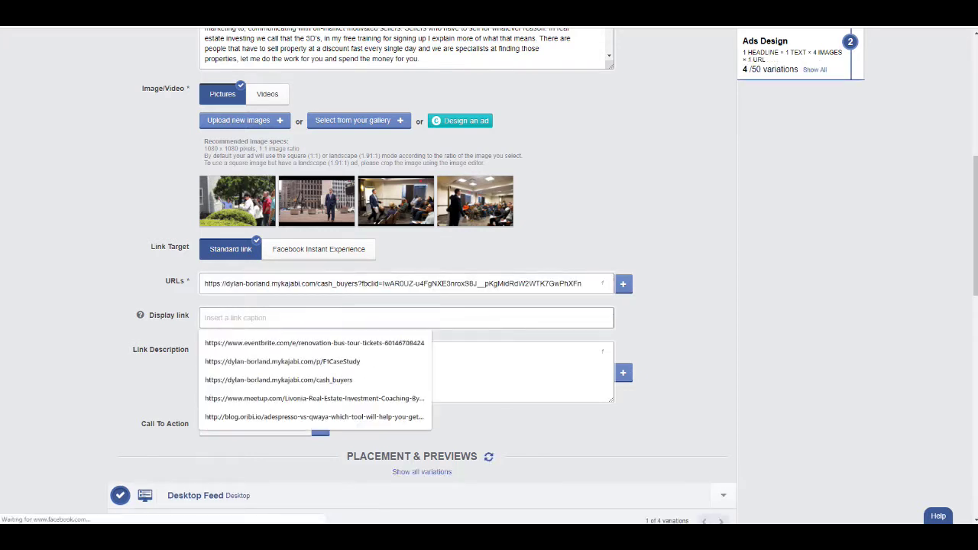
pyautogui.write('https://dylan-borland.mykajabi.com/cash_buyers?fbclid=IwAR0UZ-u4FgNXE3nroxS8J__pKgMidRdW2WTK7GwPhXFnx3btalG5EA3ZzUA')
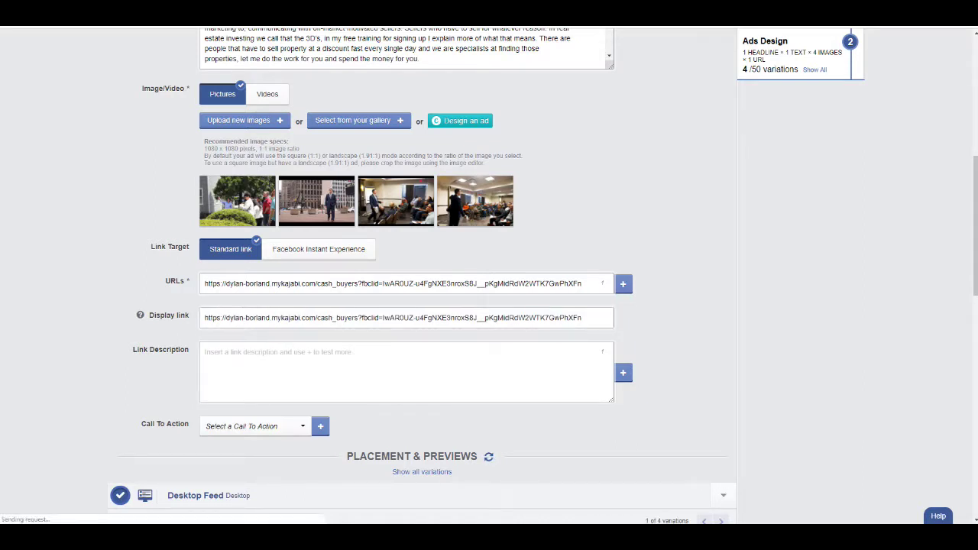
# Step: Review the ad's fields, the Call To Action options and the Desktop Feed preview, leaving the link description and call to action unset
pyautogui.click(205, 352)
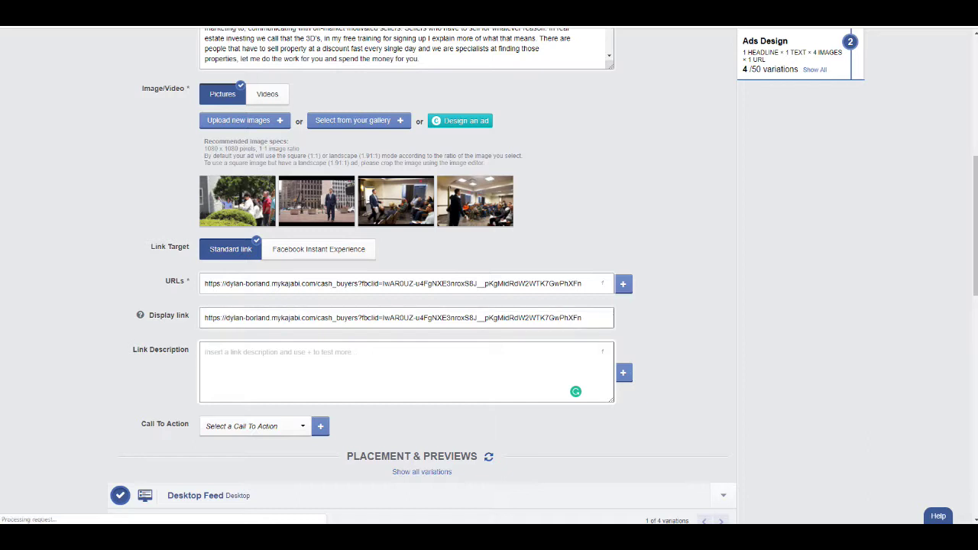
pyautogui.scroll(-1, 422, 276)
pyautogui.scroll(6, 422, 276)
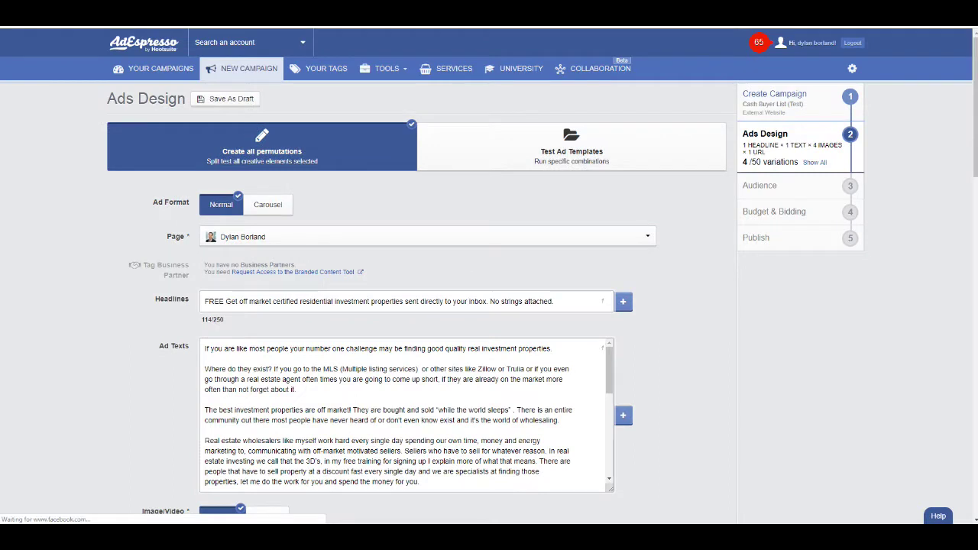
pyautogui.scroll(-2, 489, 276)
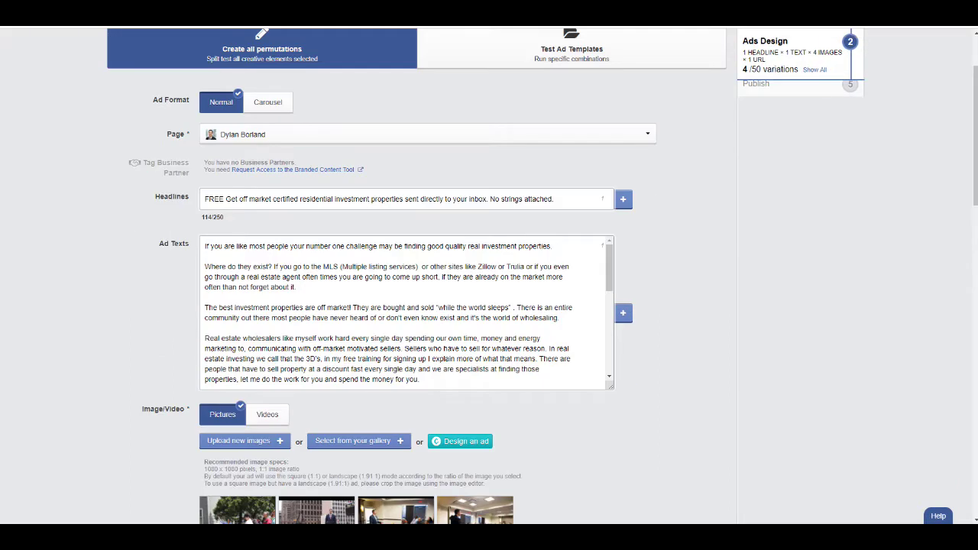
pyautogui.scroll(-6, 489, 275)
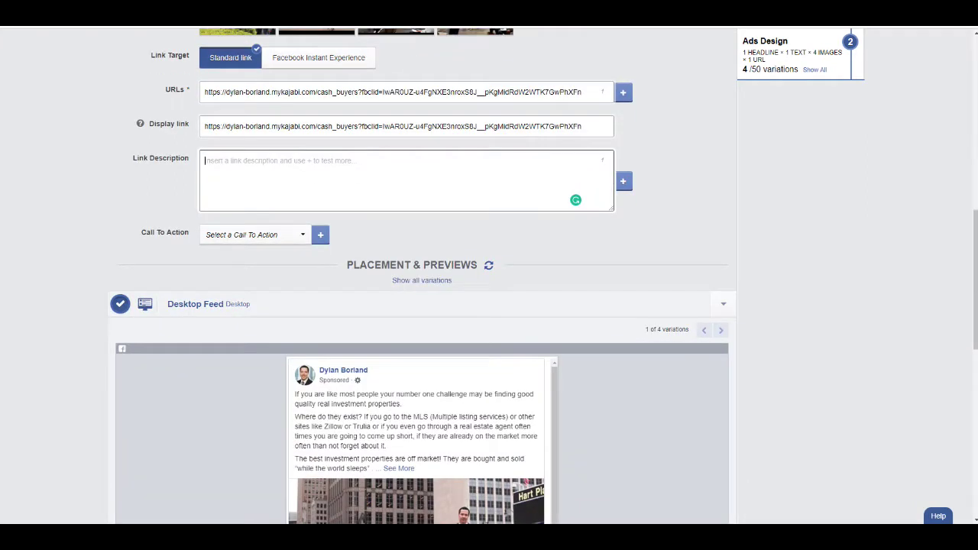
pyautogui.click(254, 234)
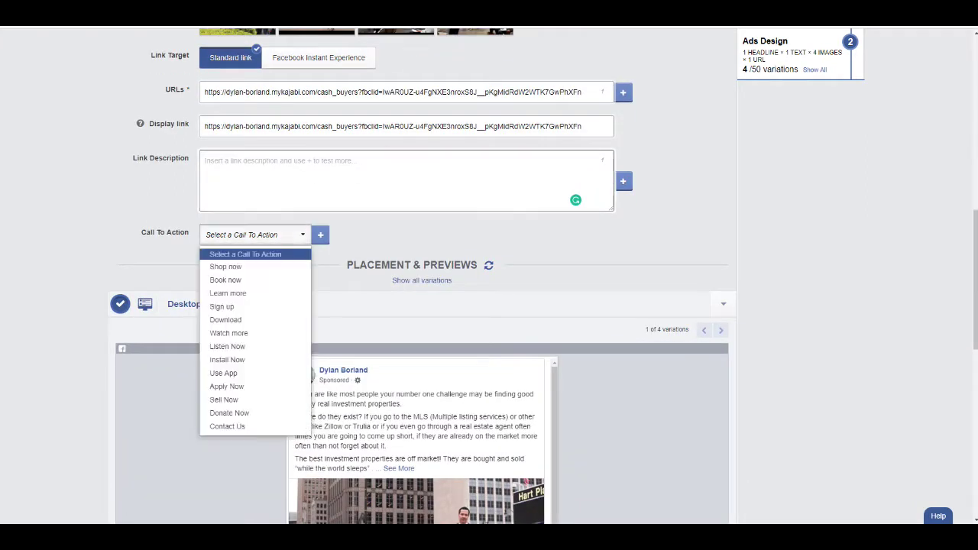
pyautogui.press('Escape')
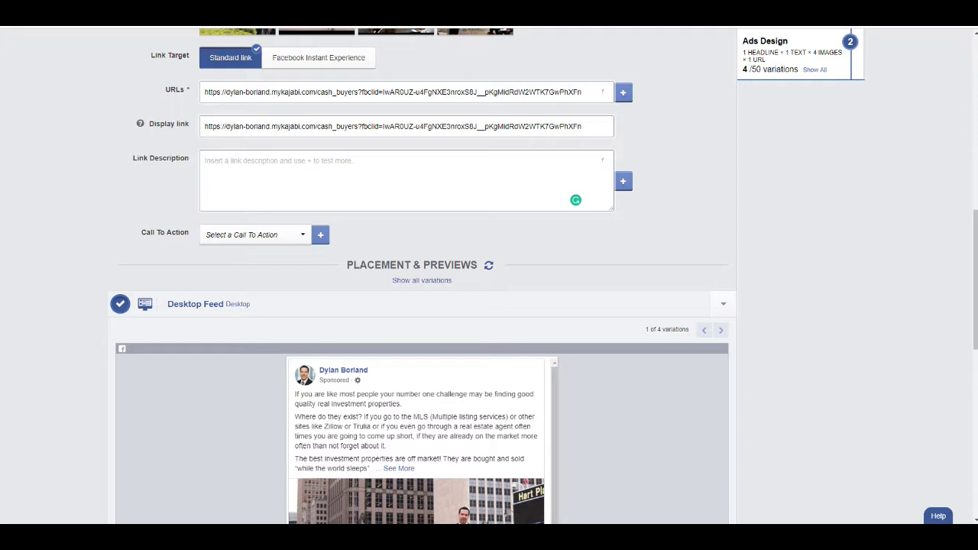
pyautogui.scroll(-4, 422, 306)
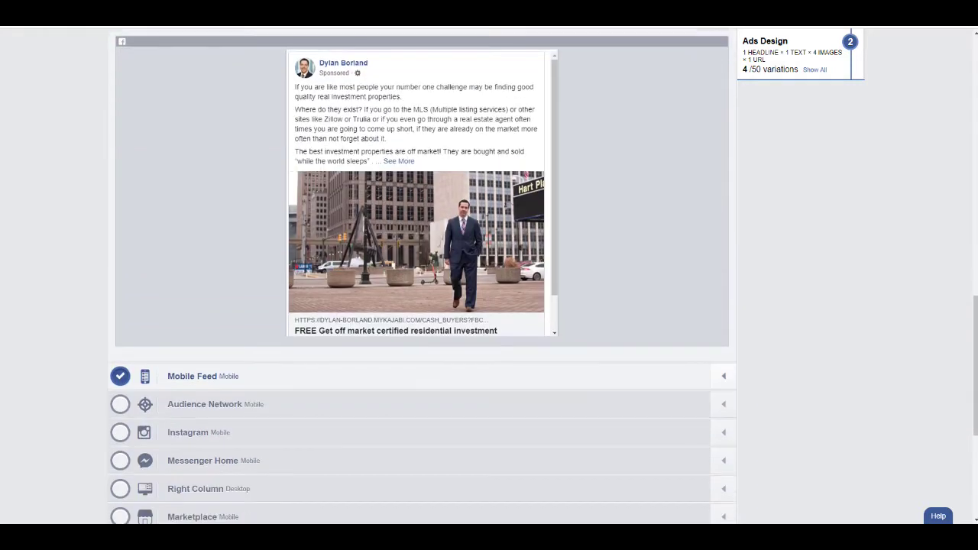
# Step: Display the second ad variation in the Desktop Feed preview and look over its text, image and headline
pyautogui.scroll(1, 422, 275)
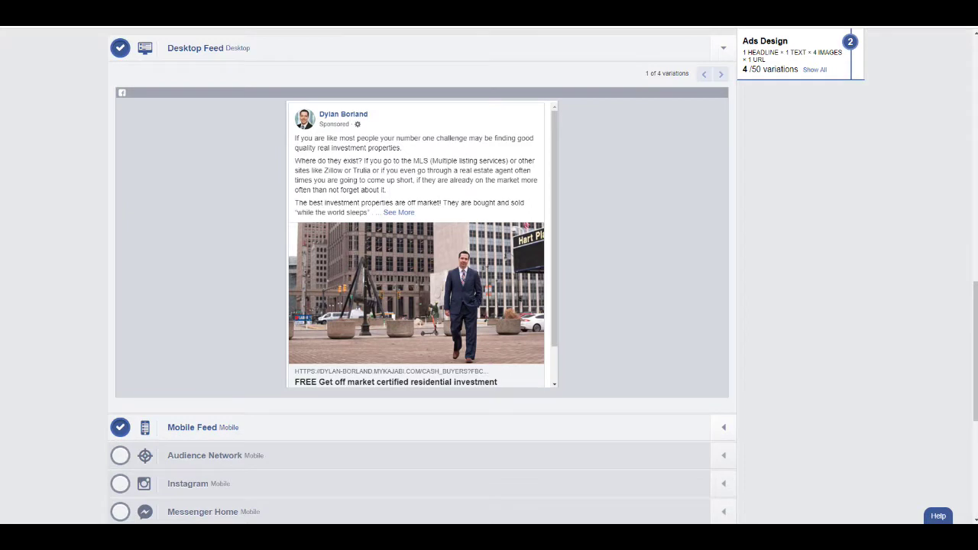
pyautogui.scroll(-1, 422, 245)
pyautogui.click(720, 74)
pyautogui.scroll(-2, 422, 244)
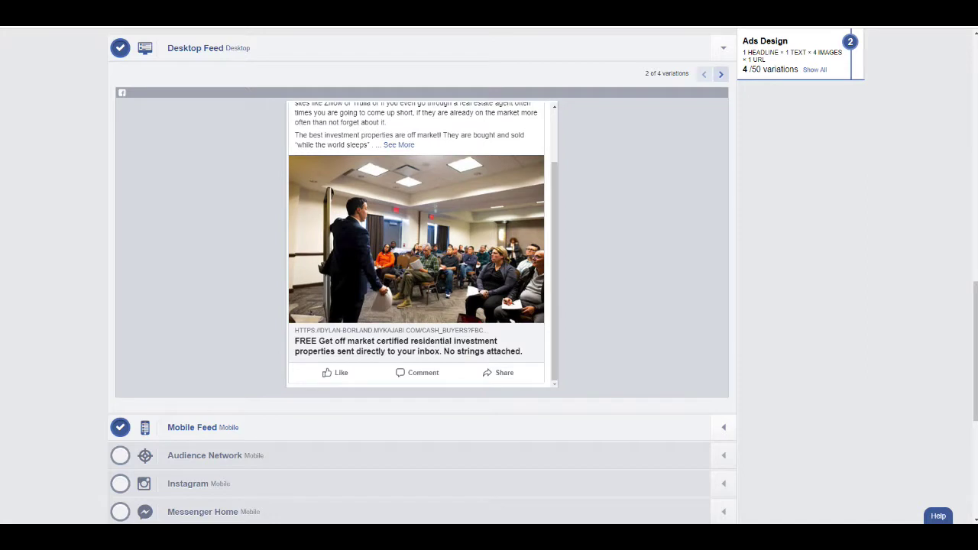
pyautogui.scroll(2, 422, 245)
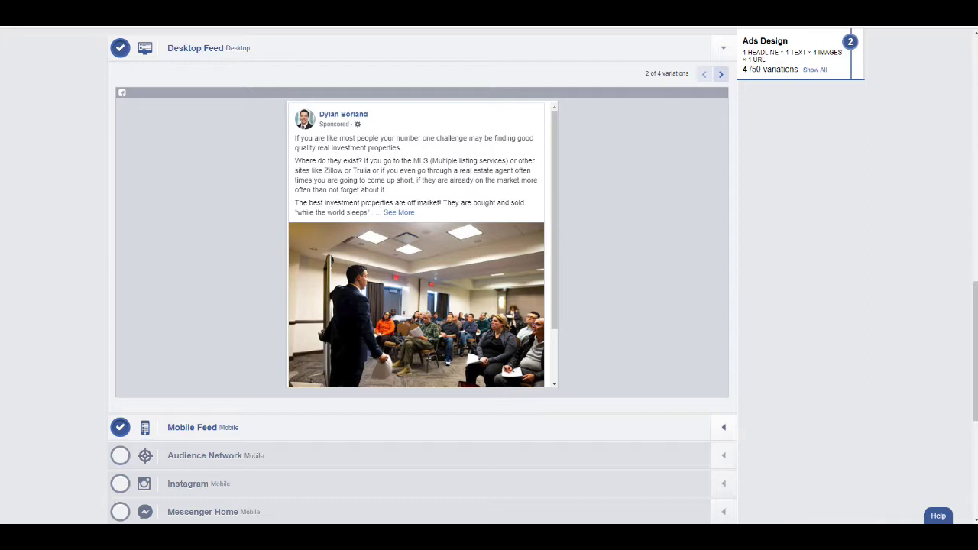
# Step: Open the Mobile Feed preview, switch to its second variation and examine how the whole ad looks on a phone
pyautogui.click(722, 429)
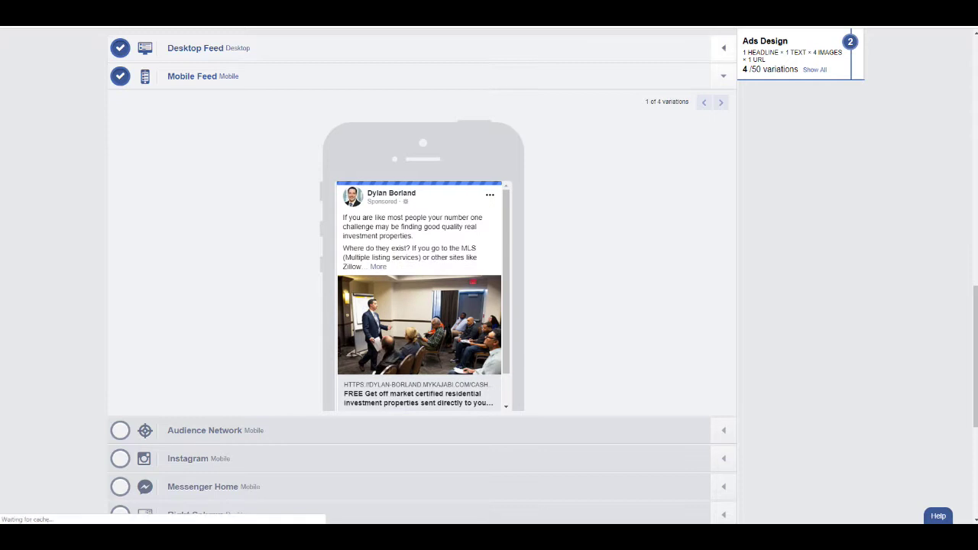
pyautogui.click(721, 102)
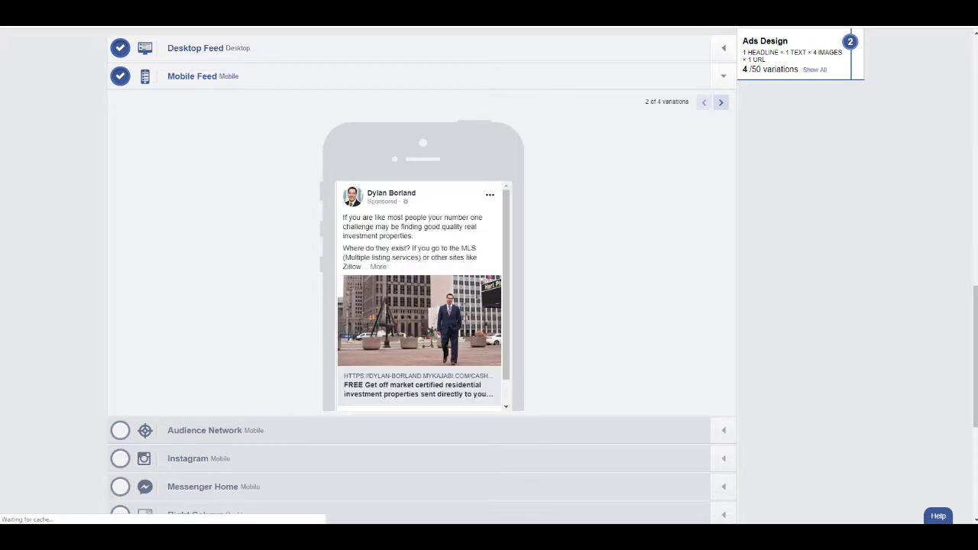
pyautogui.scroll(-1, 420, 275)
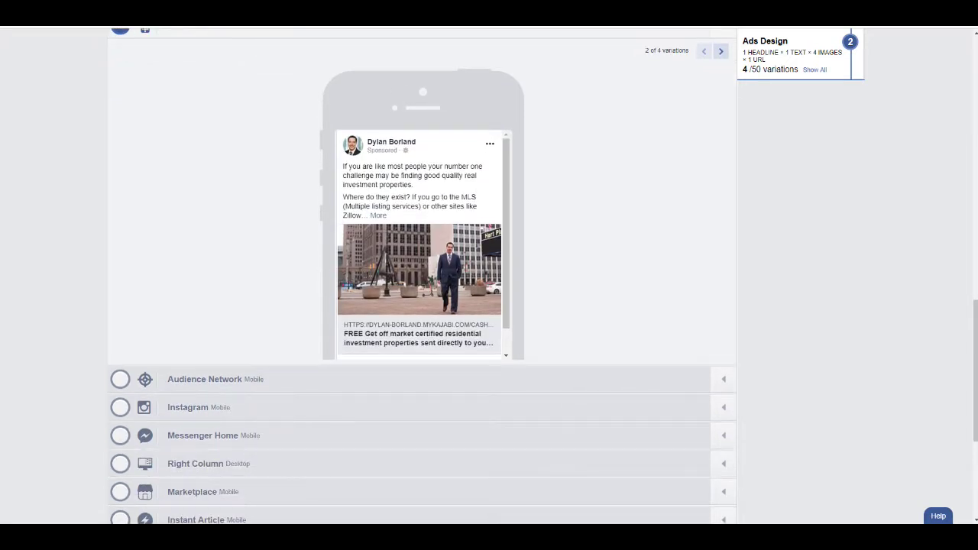
pyautogui.scroll(-2, 420, 275)
pyautogui.scroll(2, 420, 275)
pyautogui.scroll(-1, 420, 245)
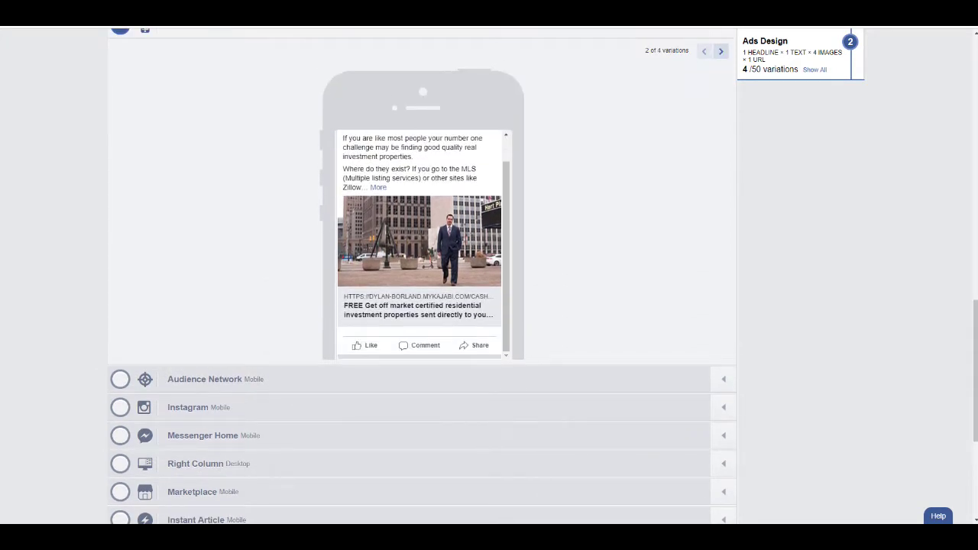
# Step: Return to the ad format and Page settings and check the available Page options, keeping the selected page
pyautogui.scroll(6, 420, 275)
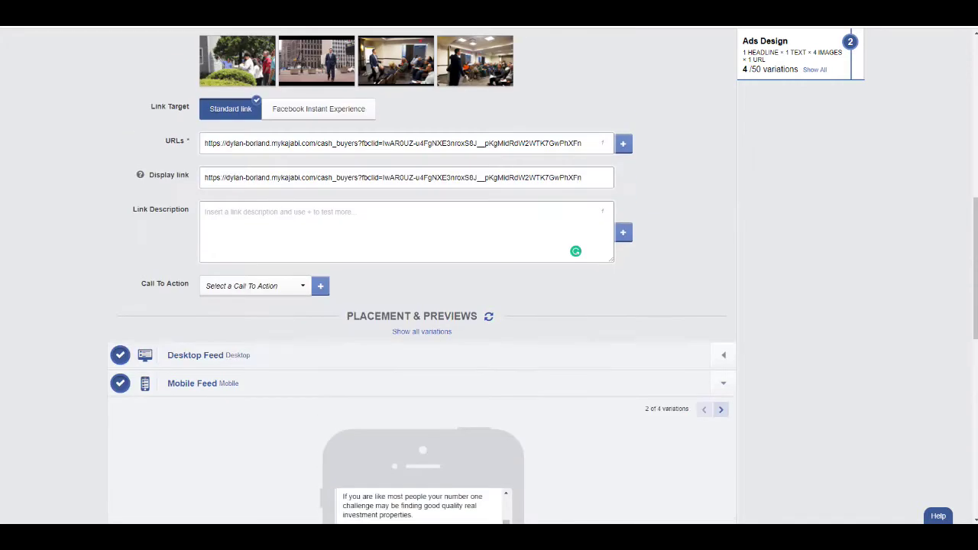
pyautogui.scroll(7, 420, 275)
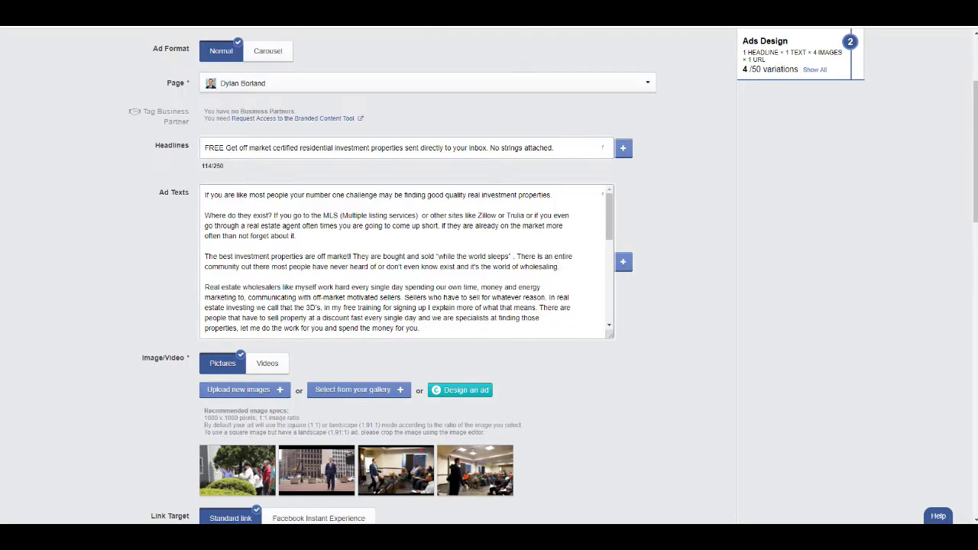
pyautogui.scroll(2, 420, 275)
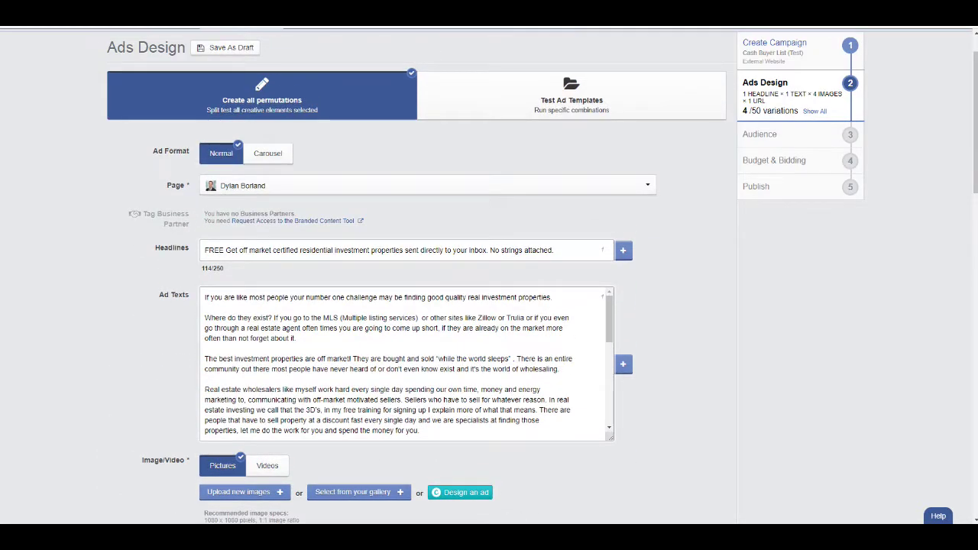
pyautogui.click(427, 185)
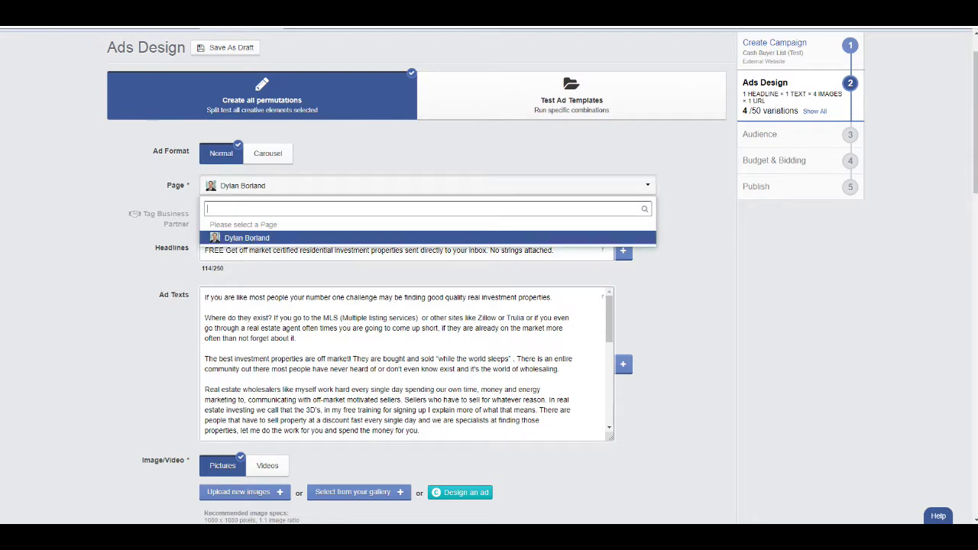
pyautogui.click(427, 185)
pyautogui.scroll(-1, 420, 275)
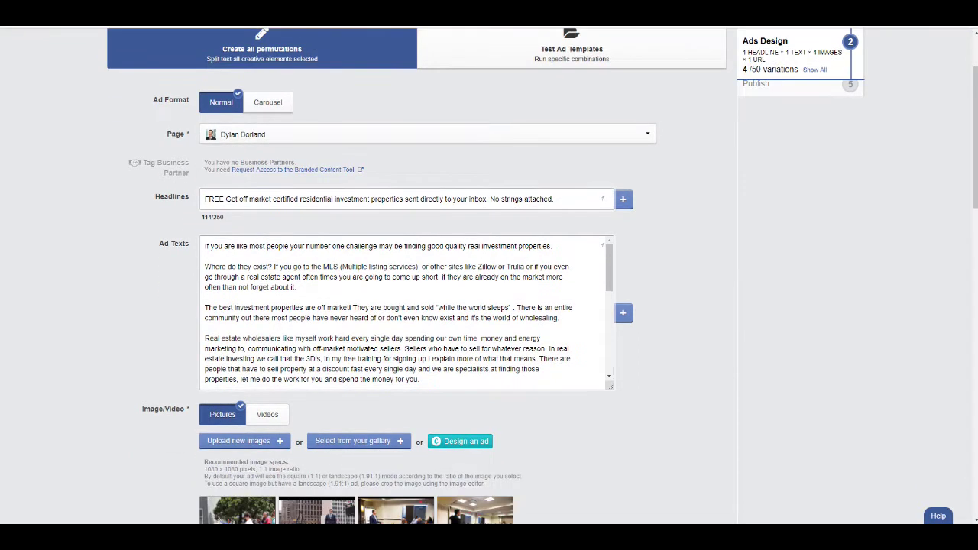
# Step: Review the landing page links placed within the ad text, highlighting each one without editing it
pyautogui.scroll(-10, 290, 219)
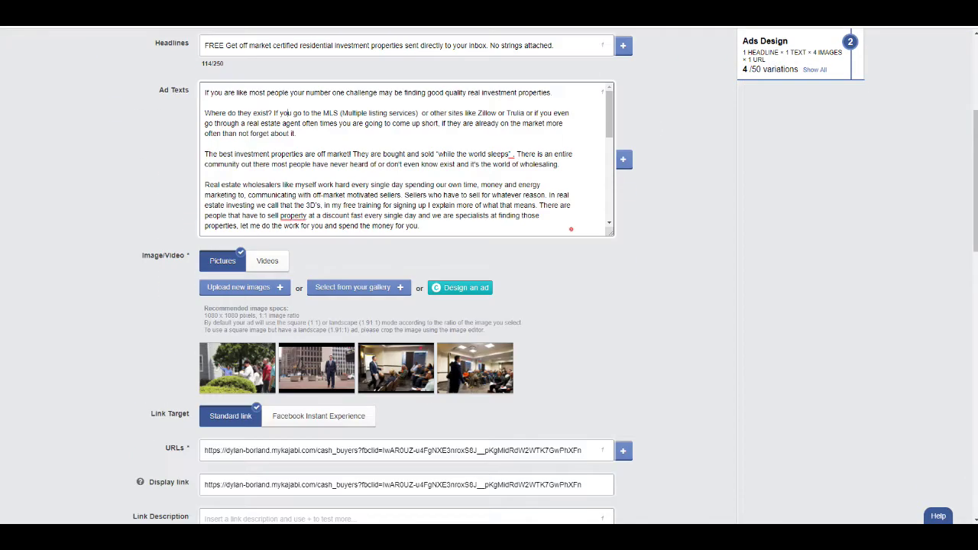
pyautogui.moveTo(358, 225); pyautogui.dragTo(204, 215)
pyautogui.click(359, 123)
pyautogui.moveTo(358, 123); pyautogui.dragTo(205, 123)
pyautogui.click(426, 174)
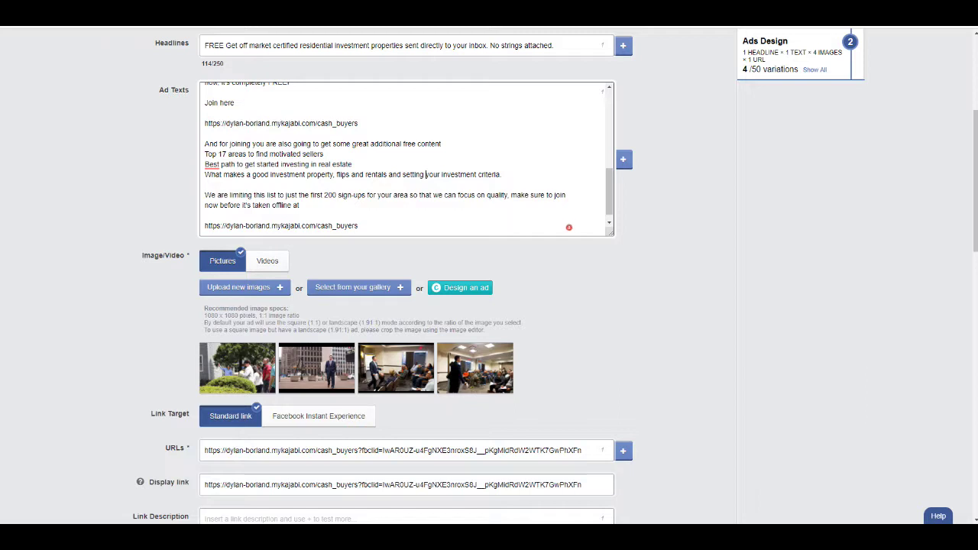
# Step: Check the ad's images, URL, display link and link description, leaving these fields as they are
pyautogui.scroll(-2, 489, 306)
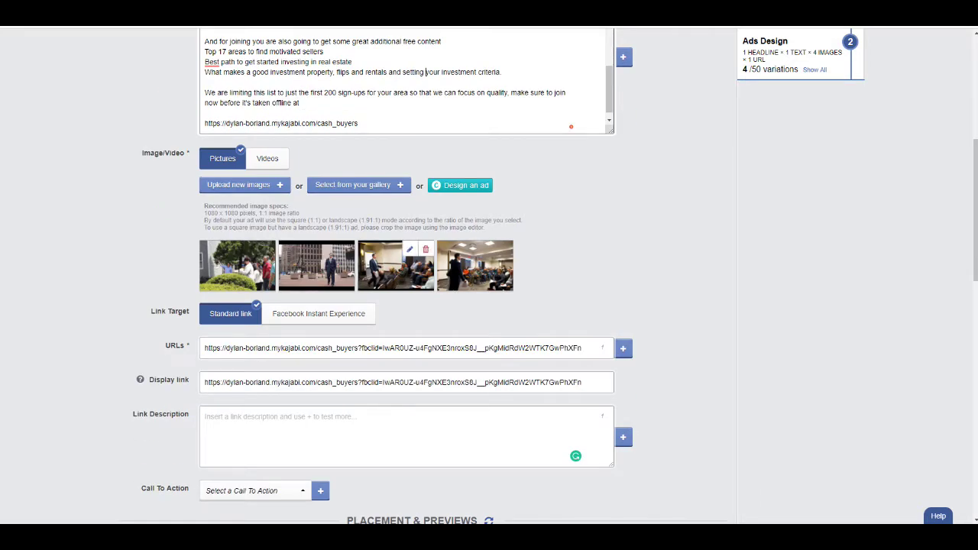
pyautogui.scroll(-2, 474, 266)
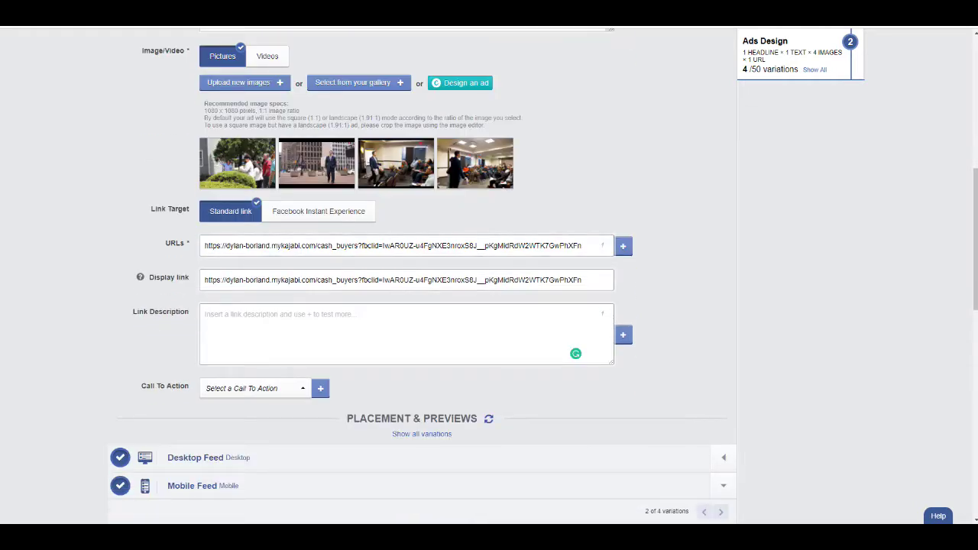
pyautogui.click(236, 245)
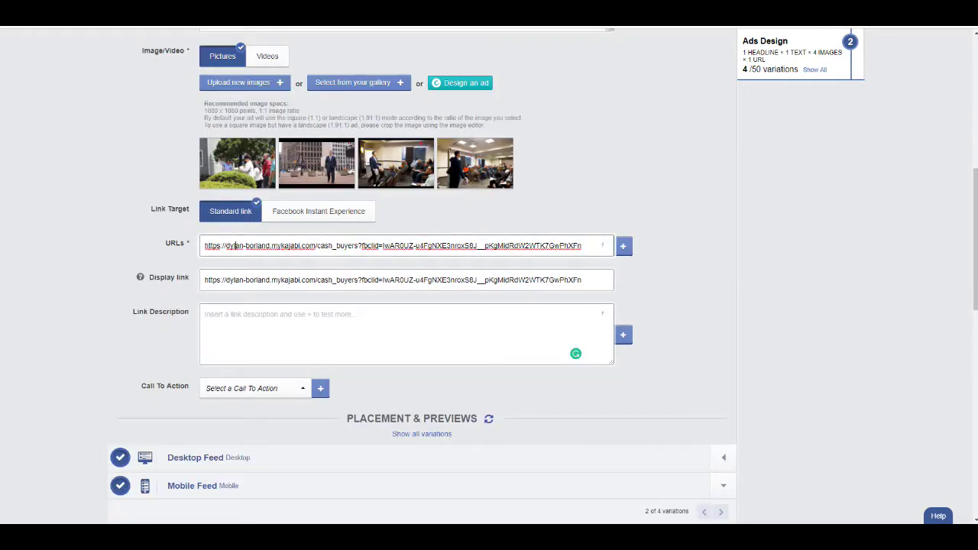
pyautogui.click(256, 280)
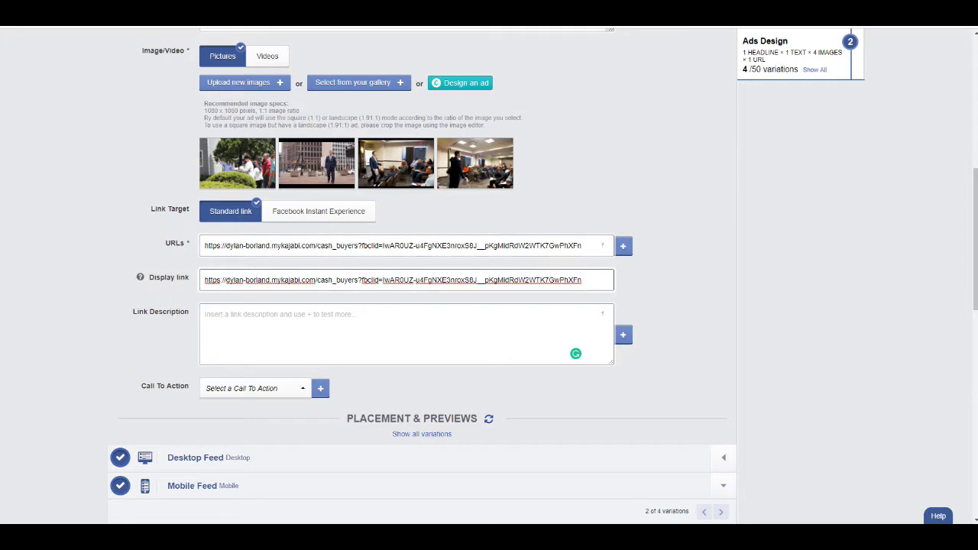
pyautogui.click(205, 314)
pyautogui.scroll(-1, 422, 276)
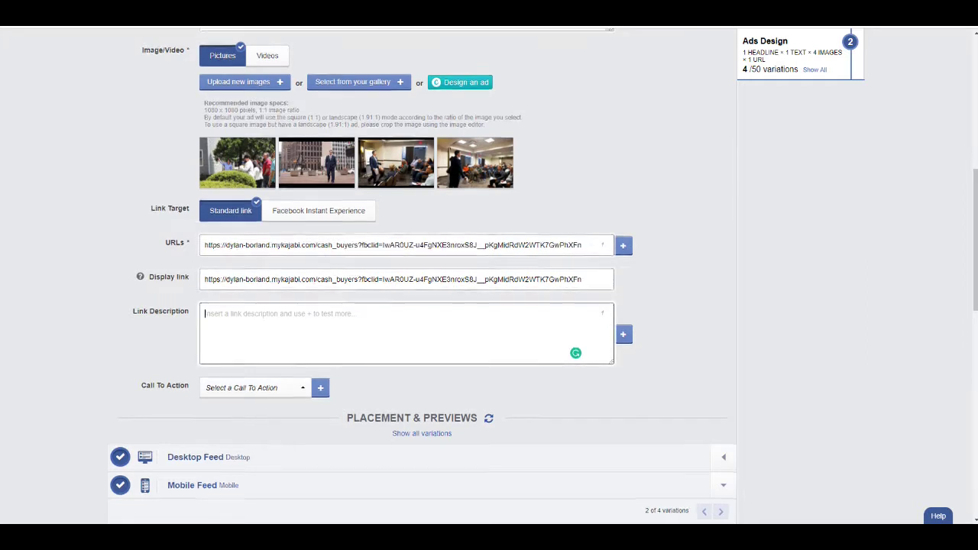
pyautogui.scroll(-5, 422, 275)
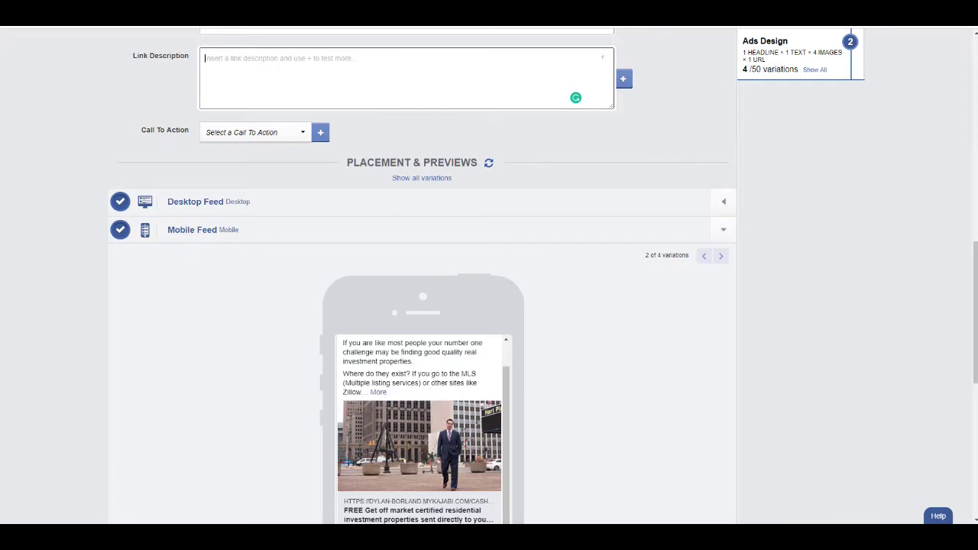
# Step: Reopen the Desktop Feed preview and look over the remaining placements and the Goal Tracking options
pyautogui.click(722, 201)
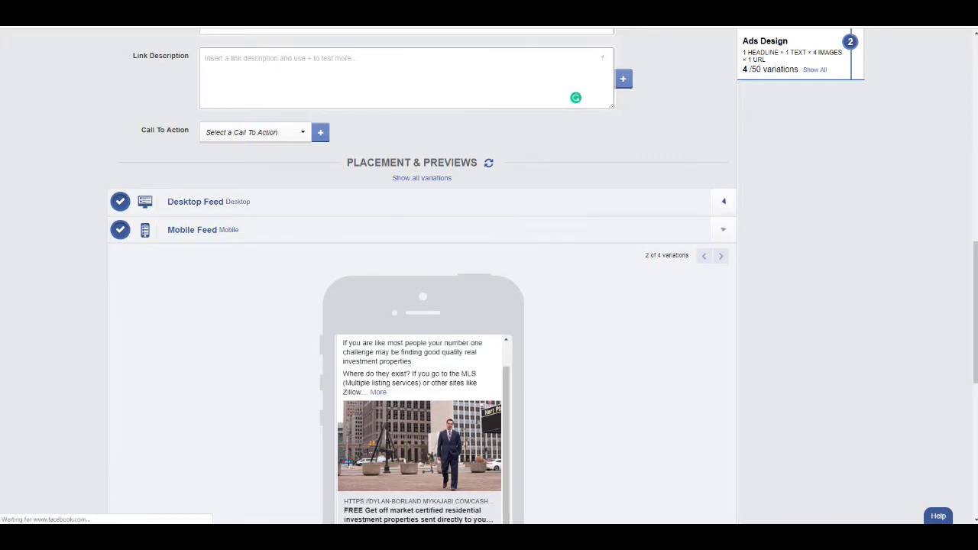
pyautogui.scroll(-4, 422, 275)
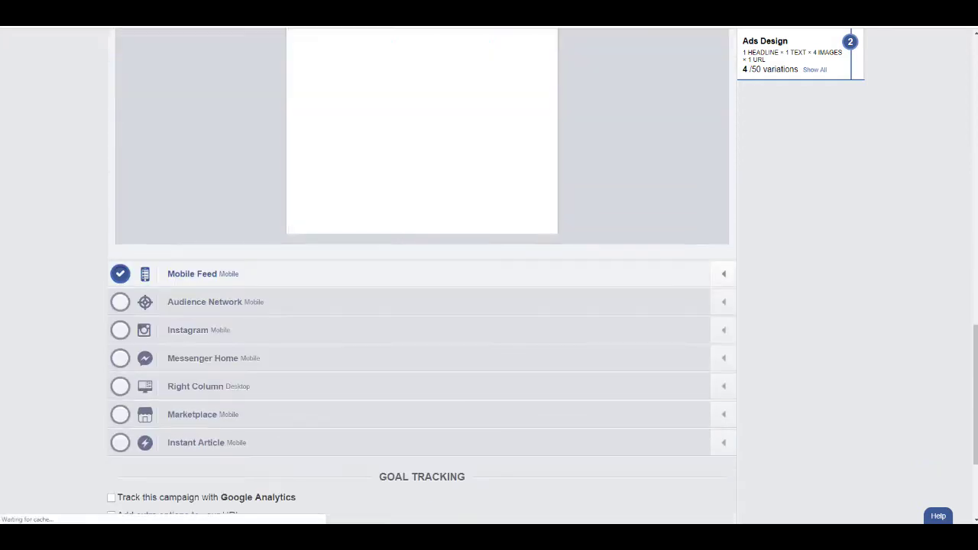
pyautogui.scroll(-3, 120, 413)
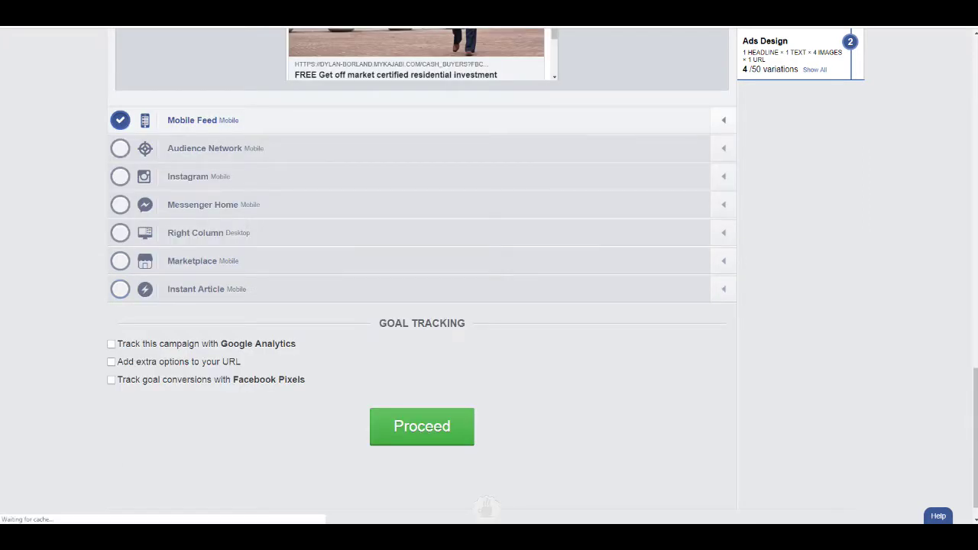
# Step: Enable goal conversion tracking with Facebook Pixels, choose the Cash Buyer Conversion URIC pixel and proceed to the Audience stage
pyautogui.click(111, 379)
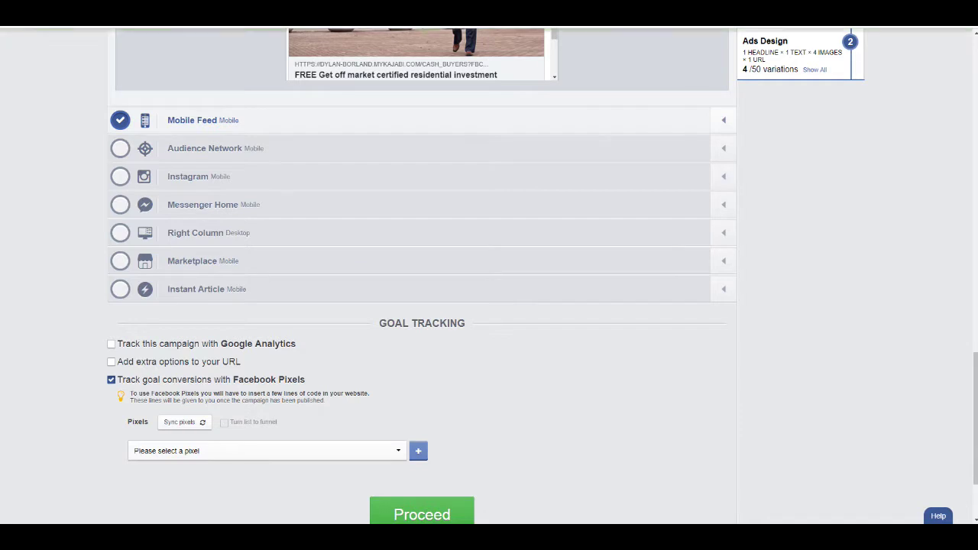
pyautogui.scroll(-2, 422, 305)
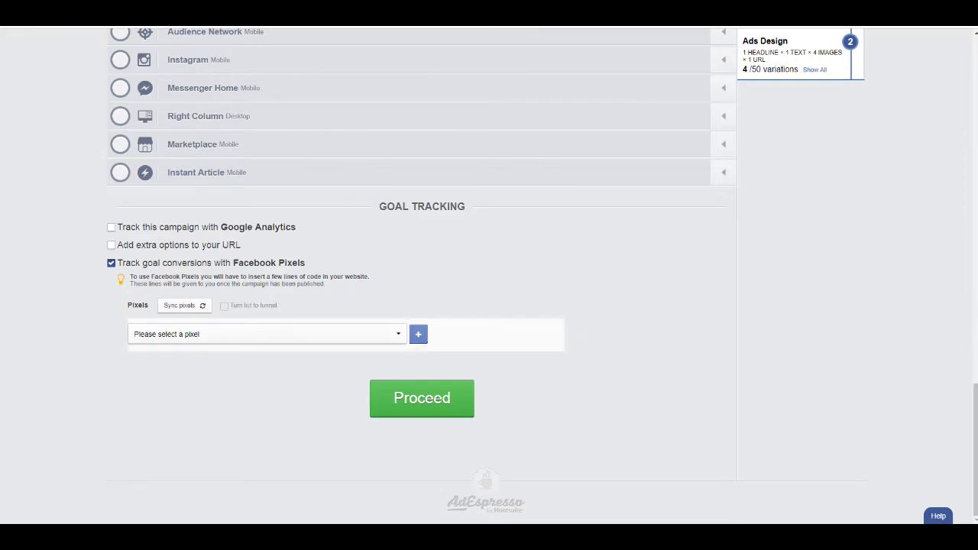
pyautogui.click(267, 334)
pyautogui.press('Up')
pyautogui.press('Up')
pyautogui.press('Up')
pyautogui.press('Up')
pyautogui.press('Up')
pyautogui.press('Up')
pyautogui.press('Up')
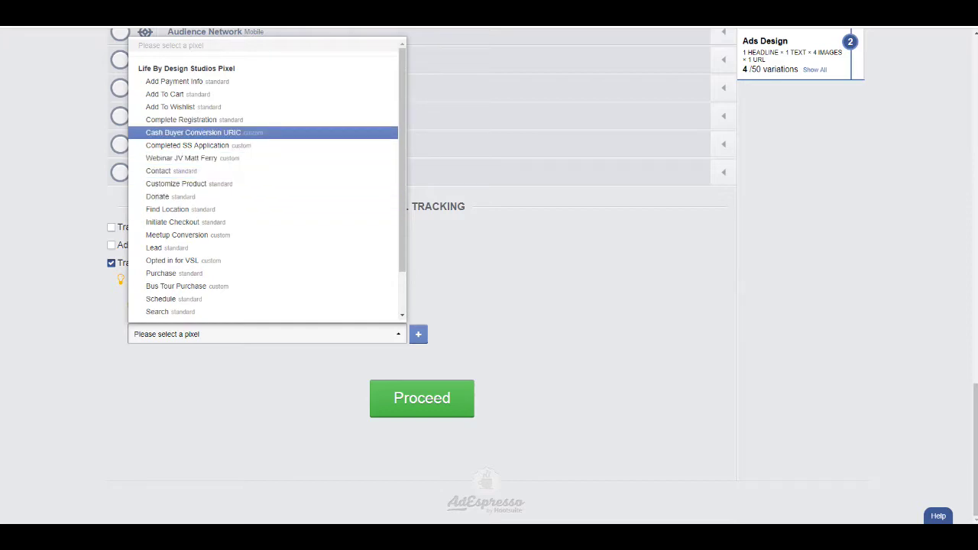
pyautogui.press('Return')
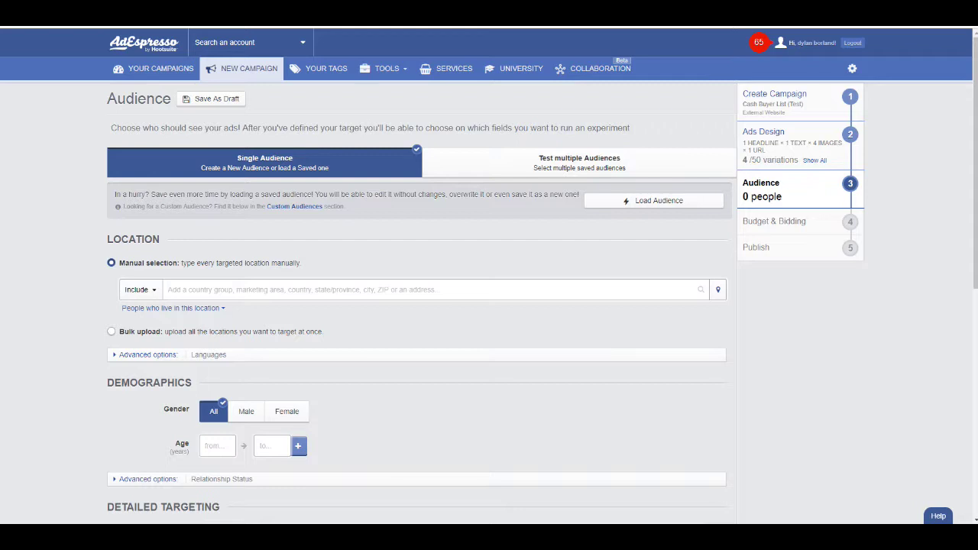
# Step: Set the campaign to test multiple audiences, review the saved audiences and select Bigger Pockets MI as the first
pyautogui.click(578, 163)
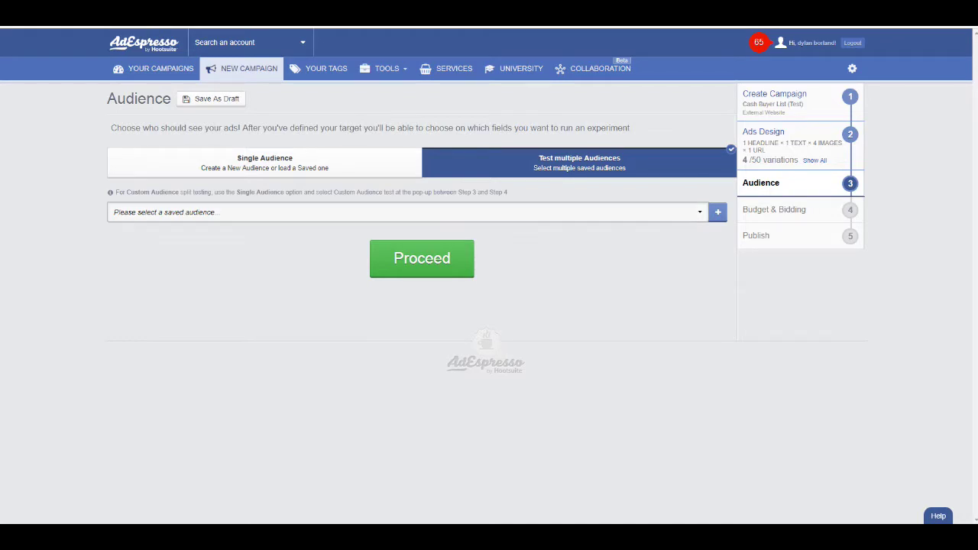
pyautogui.click(407, 212)
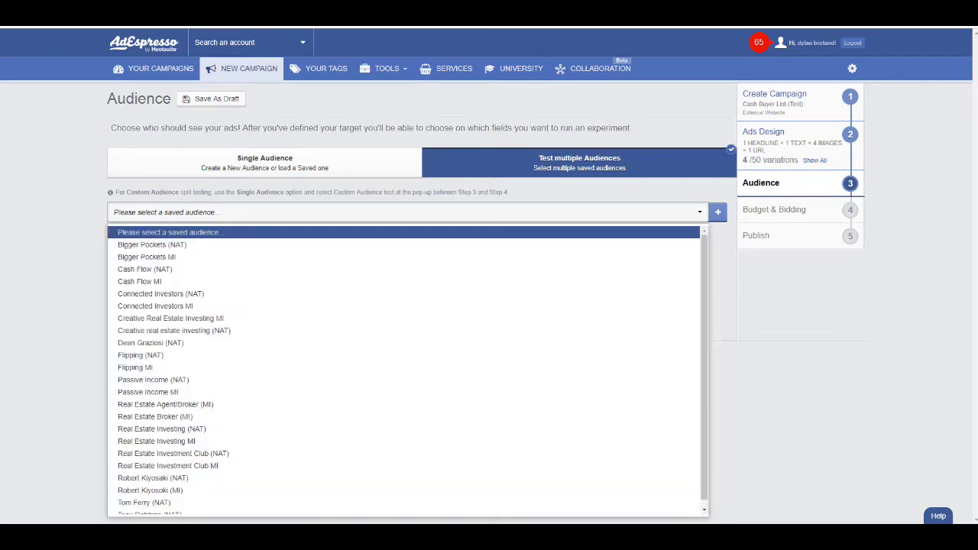
pyautogui.press('Escape')
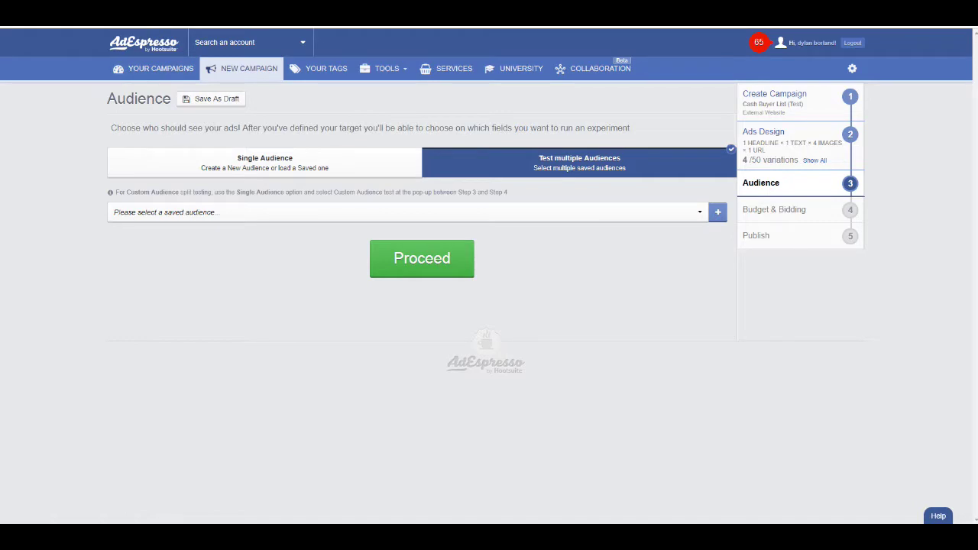
pyautogui.click(406, 212)
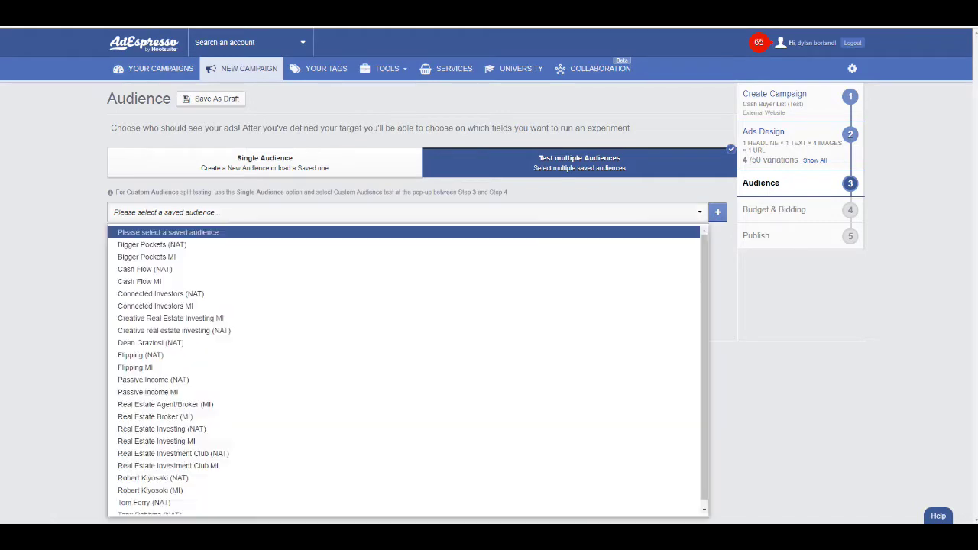
pyautogui.click(406, 257)
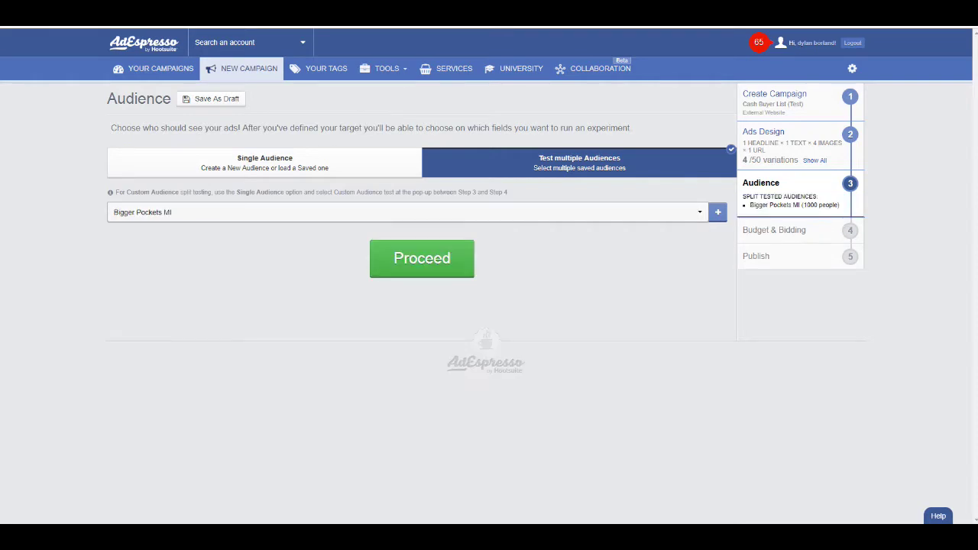
# Step: Add another audience row and replace Bigger Pockets MI with the saved audience Dean Graziosi (NAT)
pyautogui.click(717, 212)
pyautogui.click(406, 237)
pyautogui.scroll(-1, 406, 376)
pyautogui.scroll(-1, 405, 375)
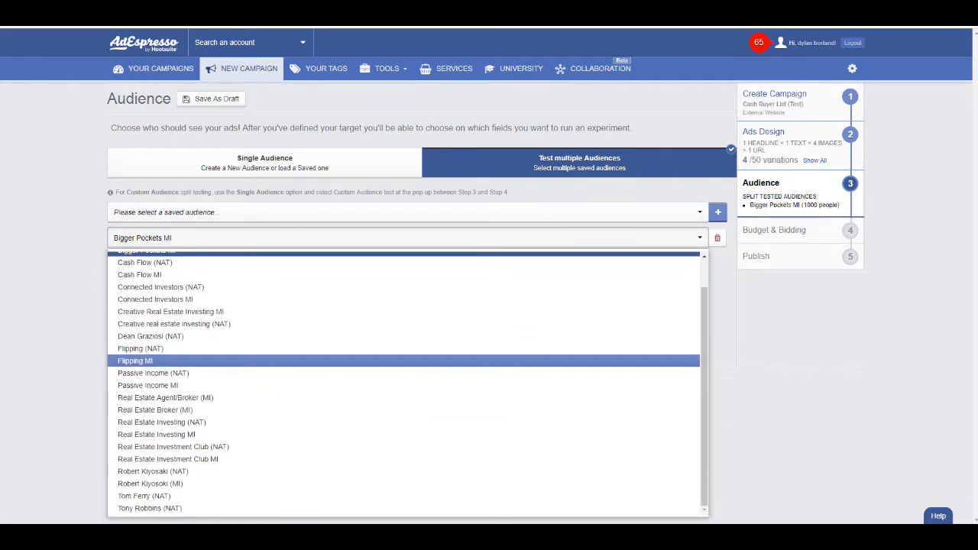
pyautogui.click(151, 336)
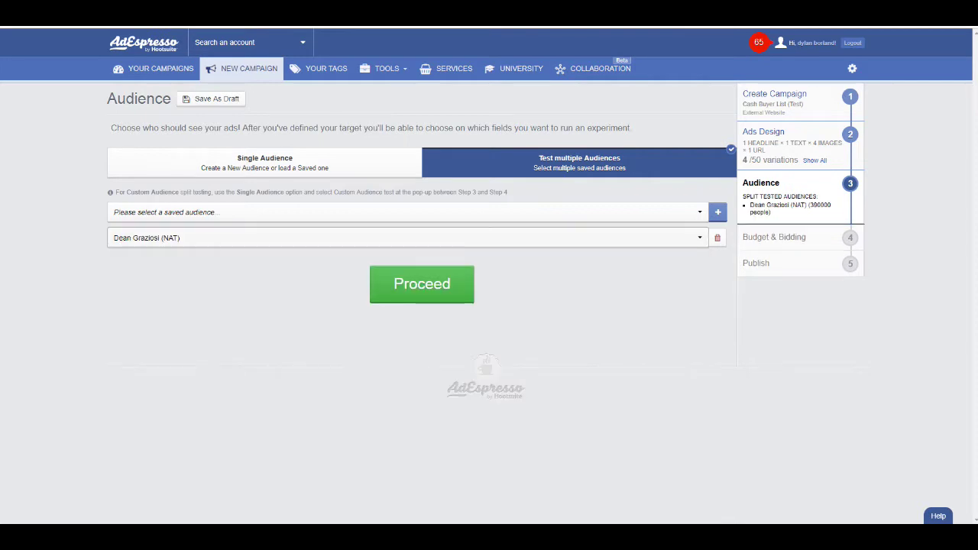
# Step: Add the saved audiences Cash Flow MI and Bigger Pockets (NAT) to the split test
pyautogui.click(717, 212)
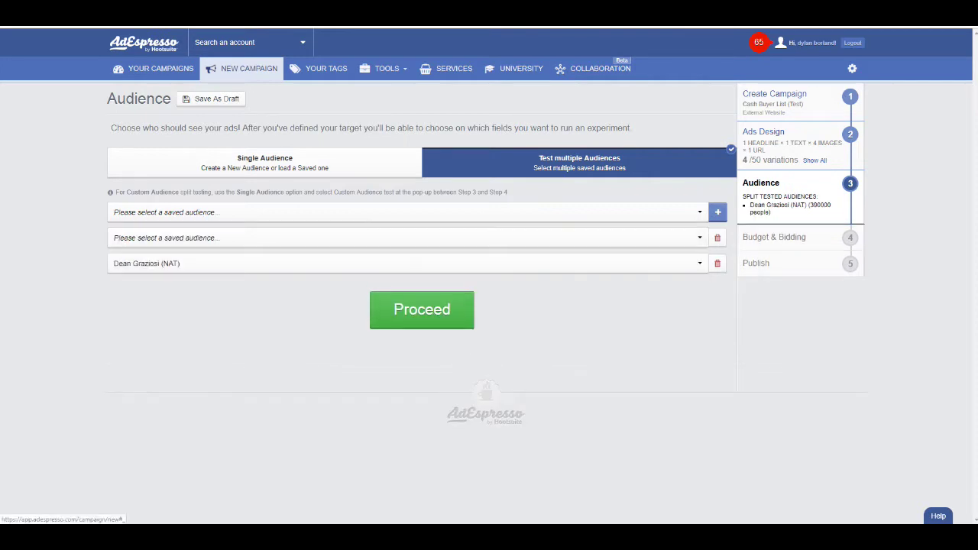
pyautogui.click(405, 212)
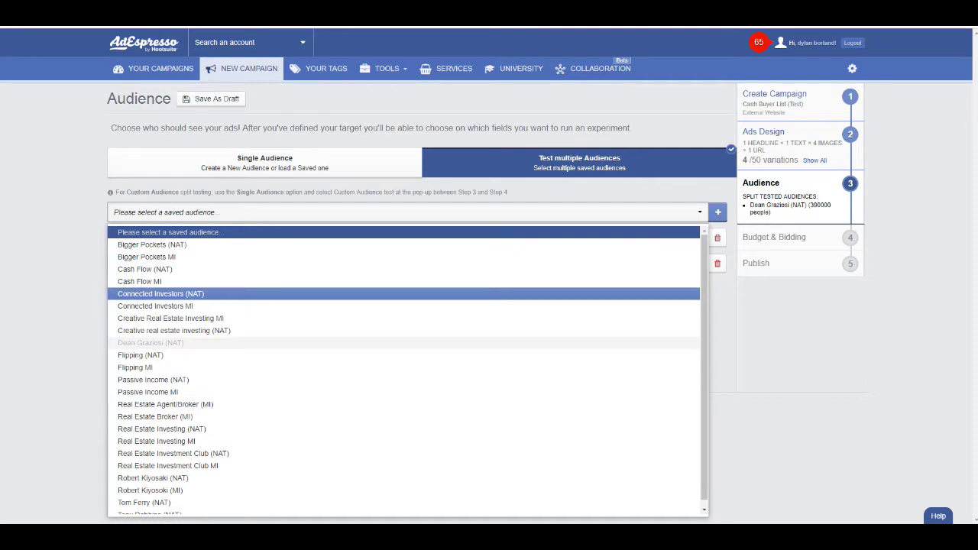
pyautogui.click(153, 280)
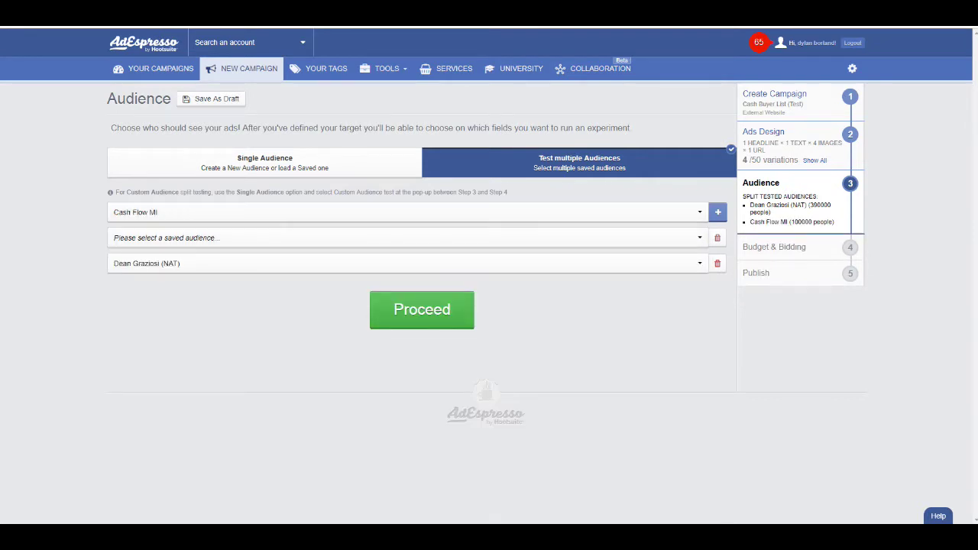
pyautogui.click(719, 212)
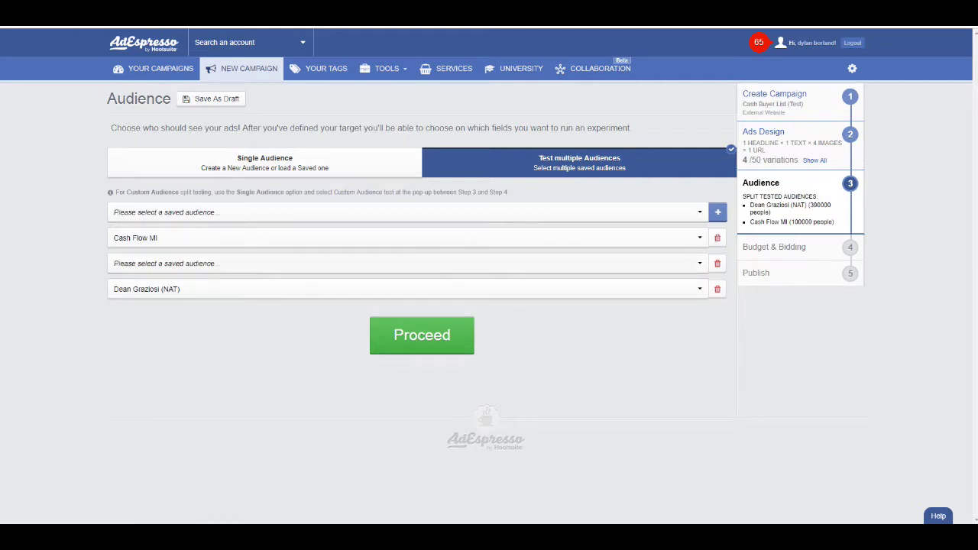
pyautogui.click(407, 263)
pyautogui.click(407, 295)
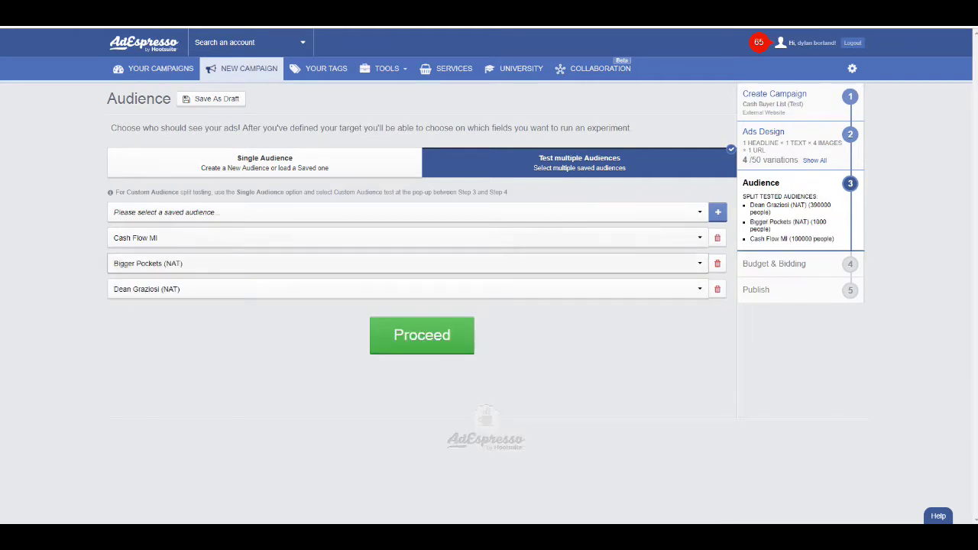
# Step: Add the saved audiences Creative Real Estate Investing MI and Flipping MI to the split test
pyautogui.click(405, 212)
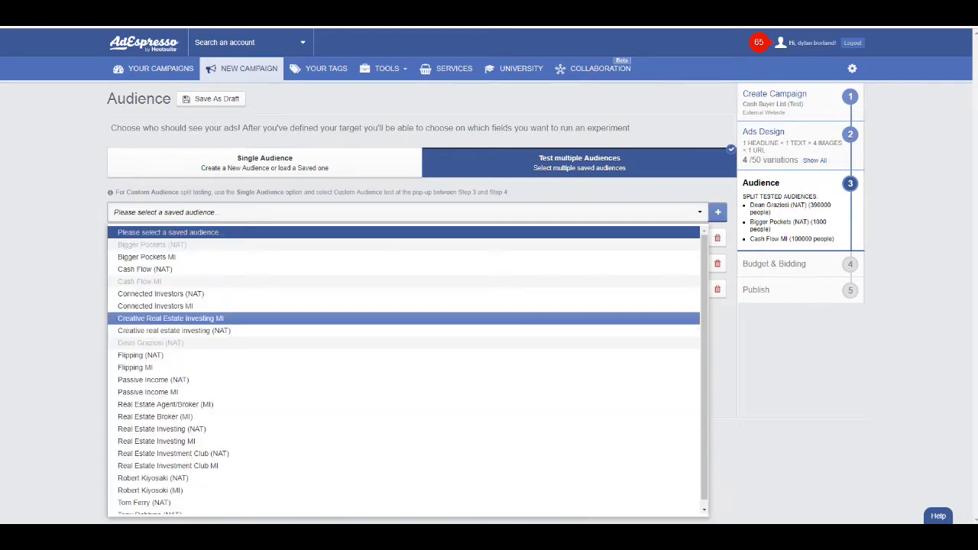
pyautogui.click(153, 319)
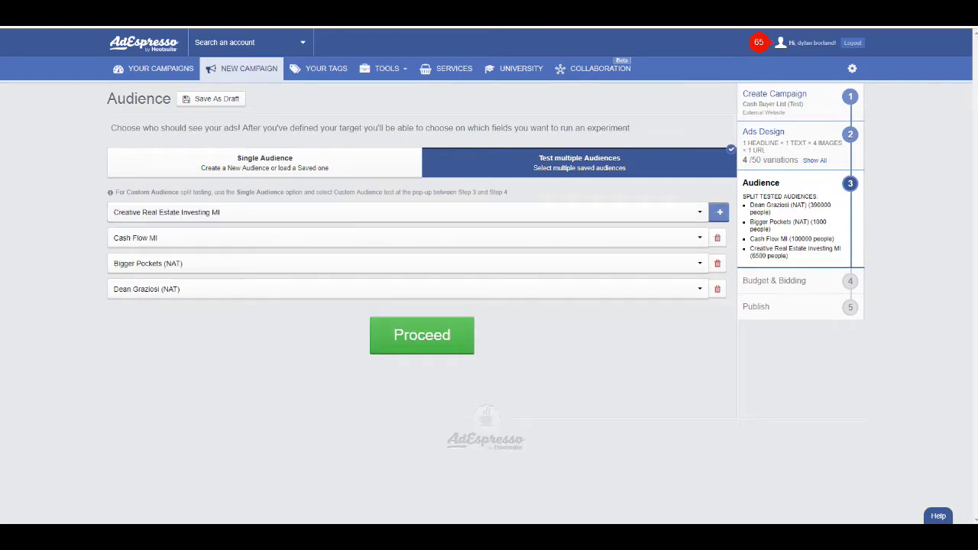
pyautogui.click(719, 212)
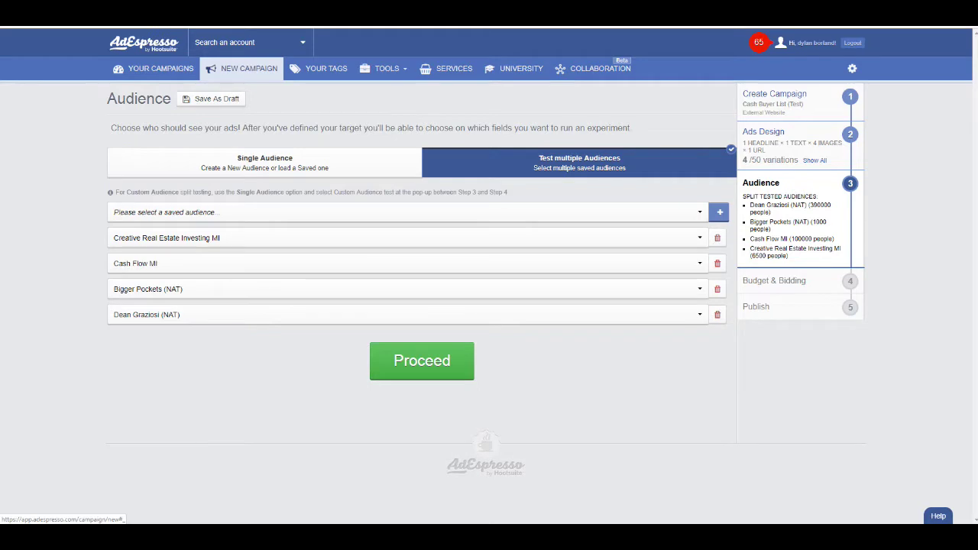
pyautogui.click(407, 212)
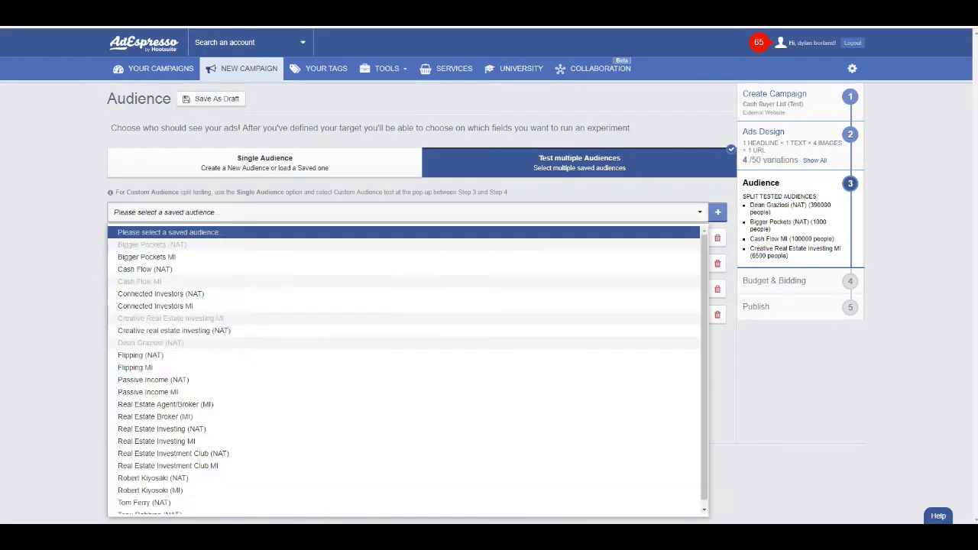
pyautogui.click(408, 366)
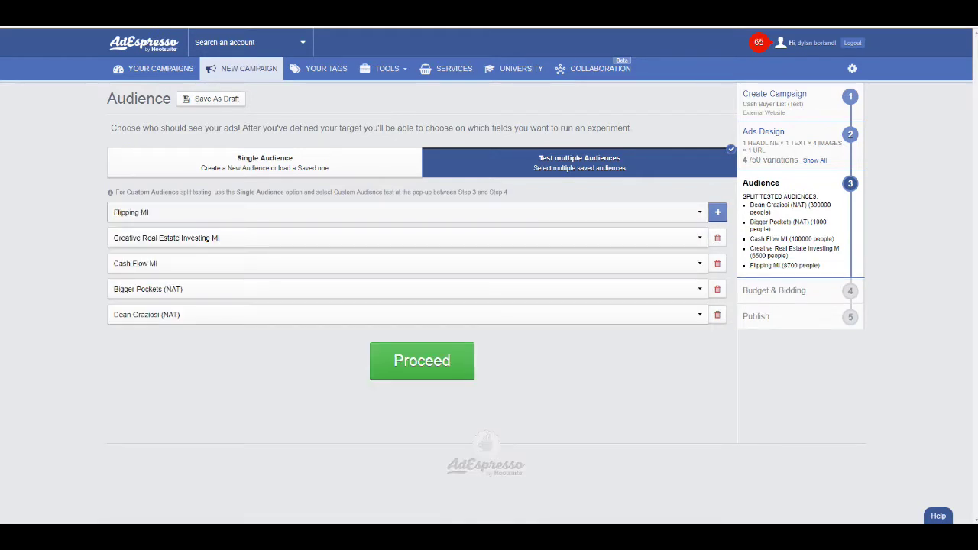
# Step: Add the saved audiences Robert Kiyosaki (NAT) and Connected Investors (NAT) to the split test
pyautogui.click(719, 212)
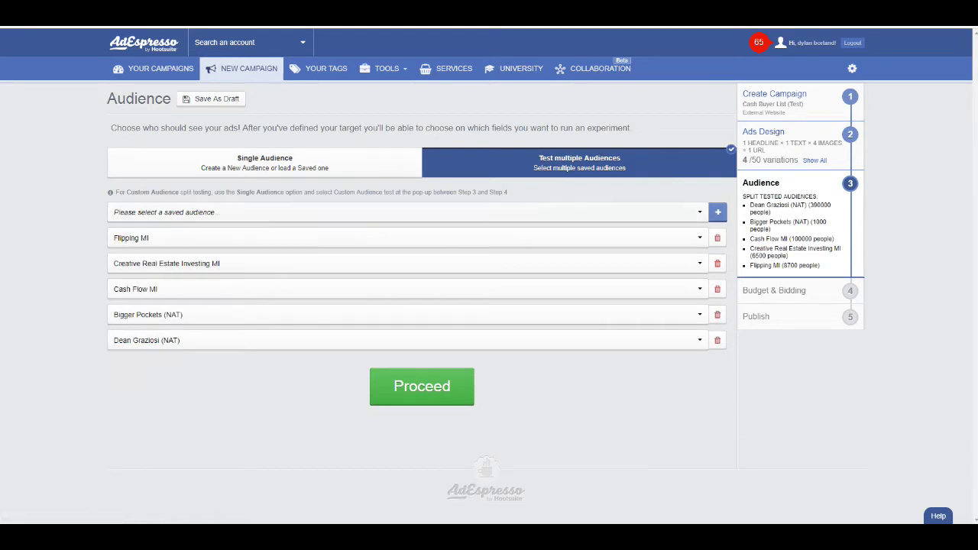
pyautogui.click(680, 212)
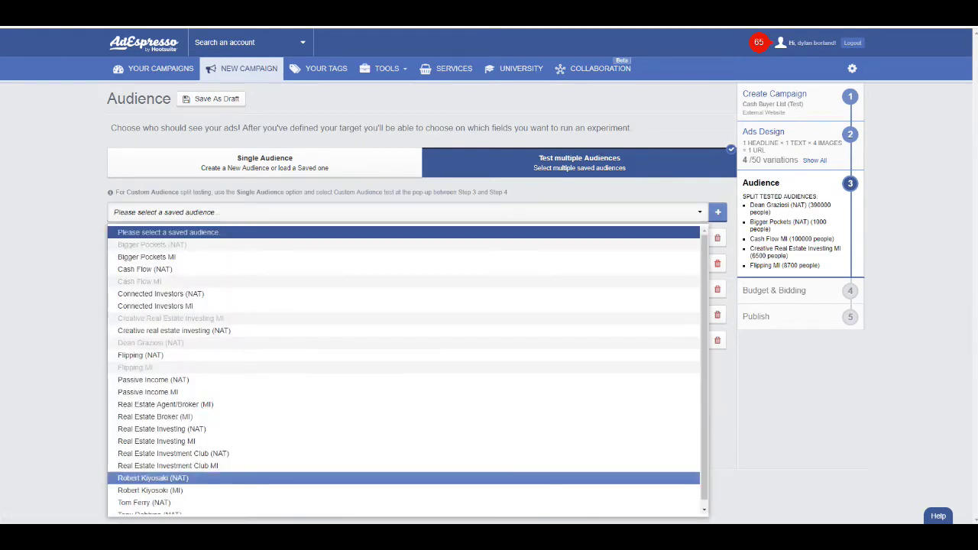
pyautogui.click(153, 477)
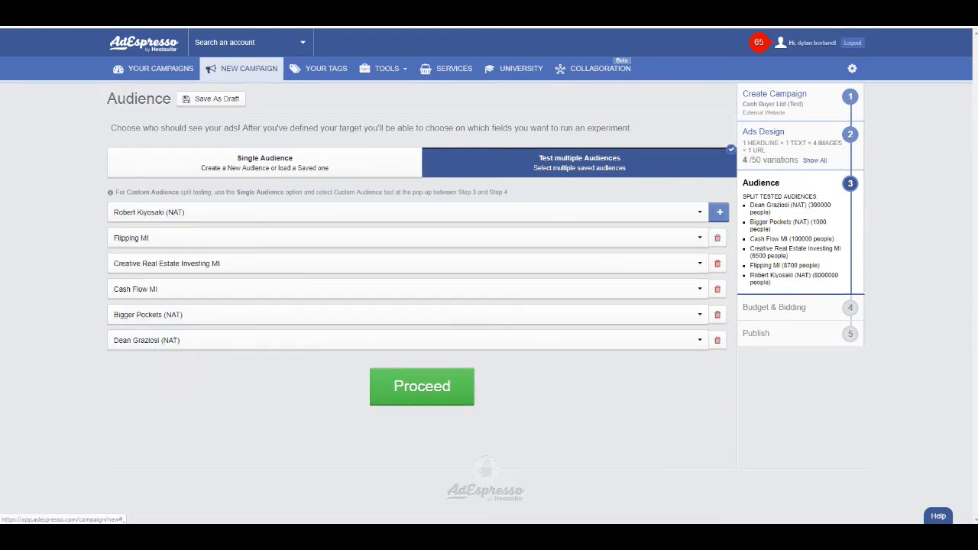
pyautogui.click(719, 212)
pyautogui.click(673, 211)
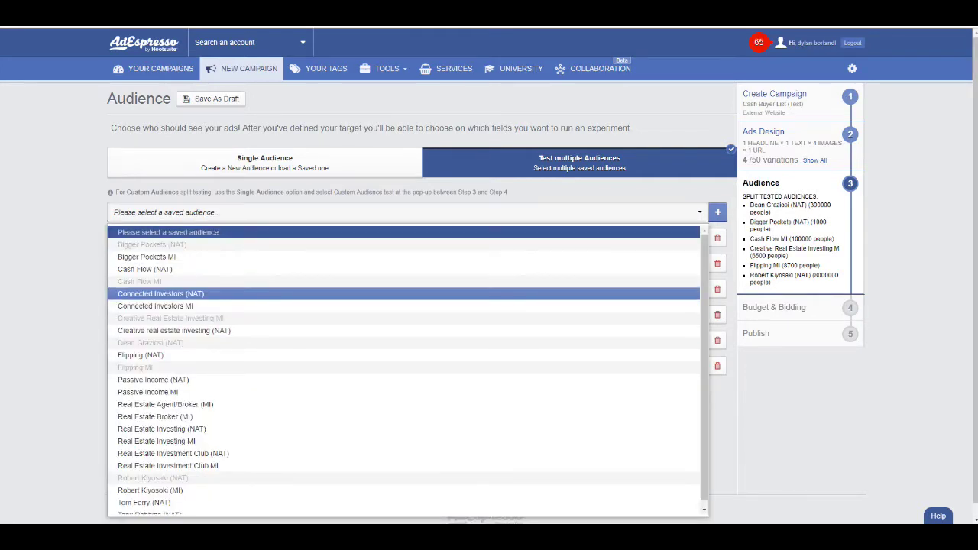
pyautogui.click(160, 293)
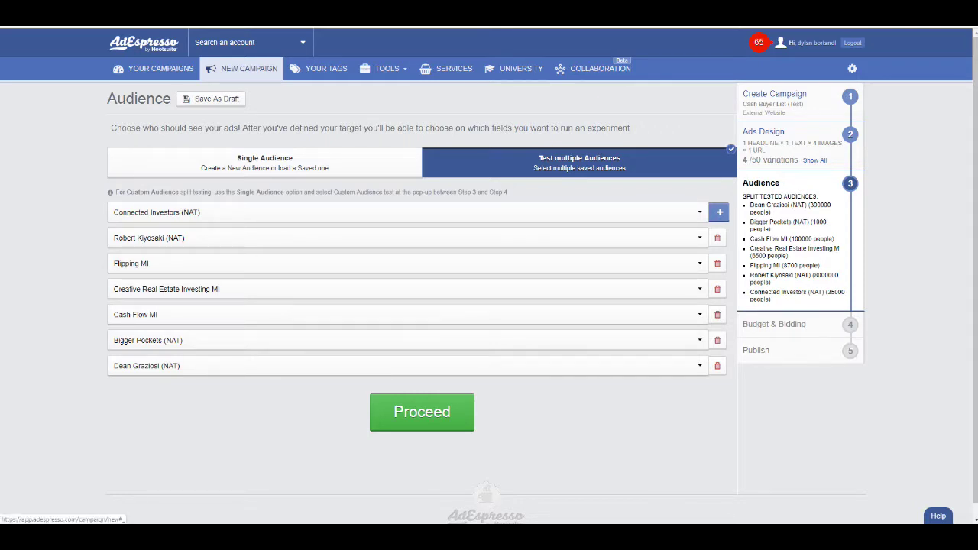
# Step: Add the saved audience Real Estate Investing (NAT) to the split test
pyautogui.click(719, 211)
pyautogui.click(412, 212)
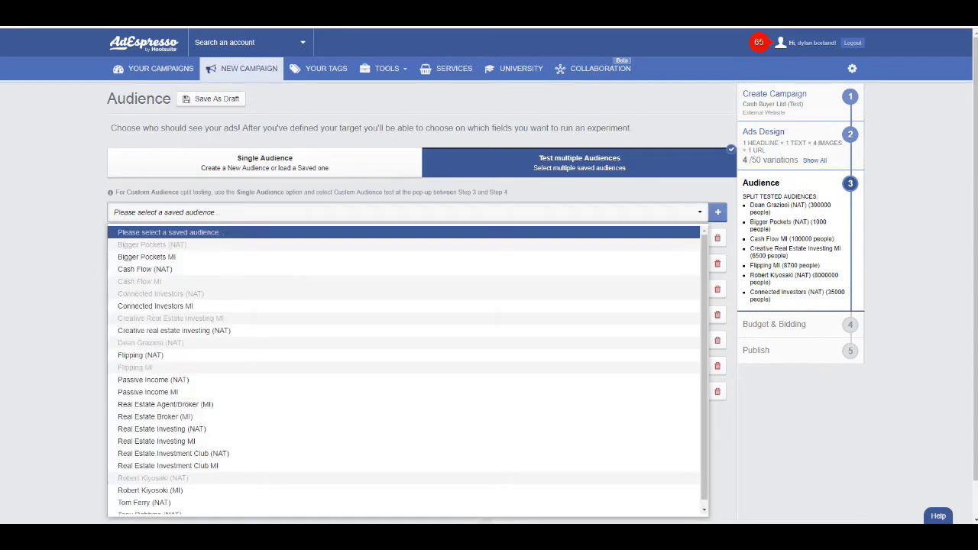
pyautogui.click(162, 429)
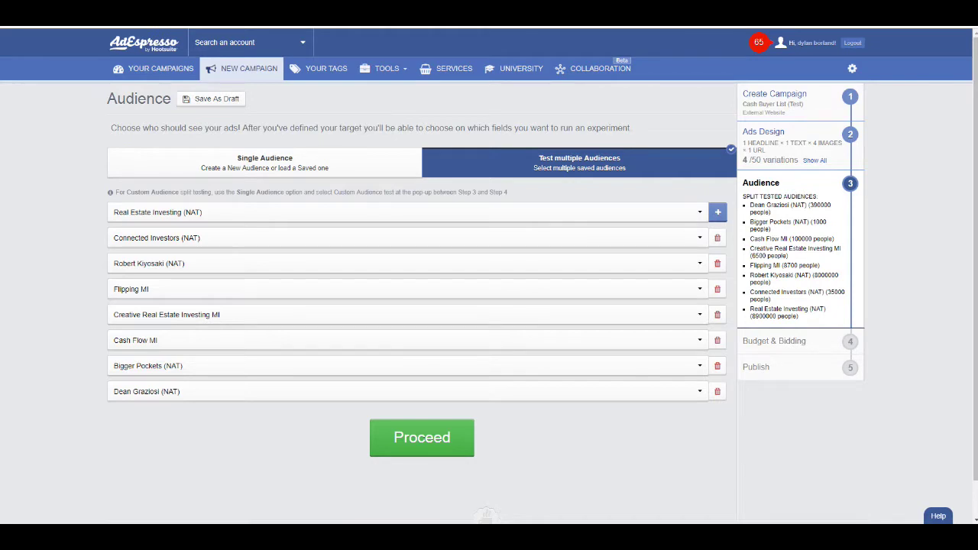
# Step: Review the split tested audiences and the ad variations in the campaign summary, and proceed to the Budget & Bidding stage
pyautogui.scroll(-1, 489, 275)
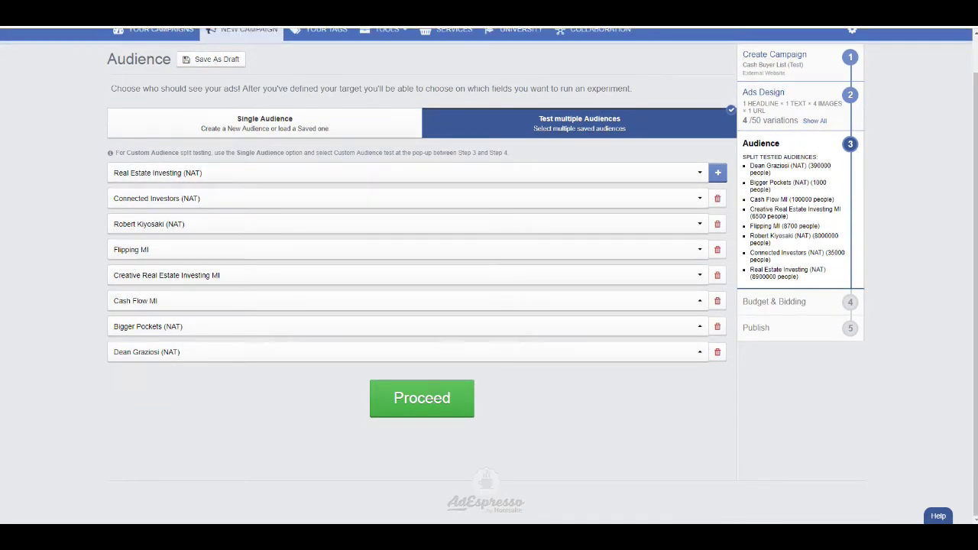
pyautogui.moveTo(750, 157); pyautogui.dragTo(795, 216)
pyautogui.click(794, 216)
pyautogui.scroll(1, 795, 216)
pyautogui.scroll(1, 489, 275)
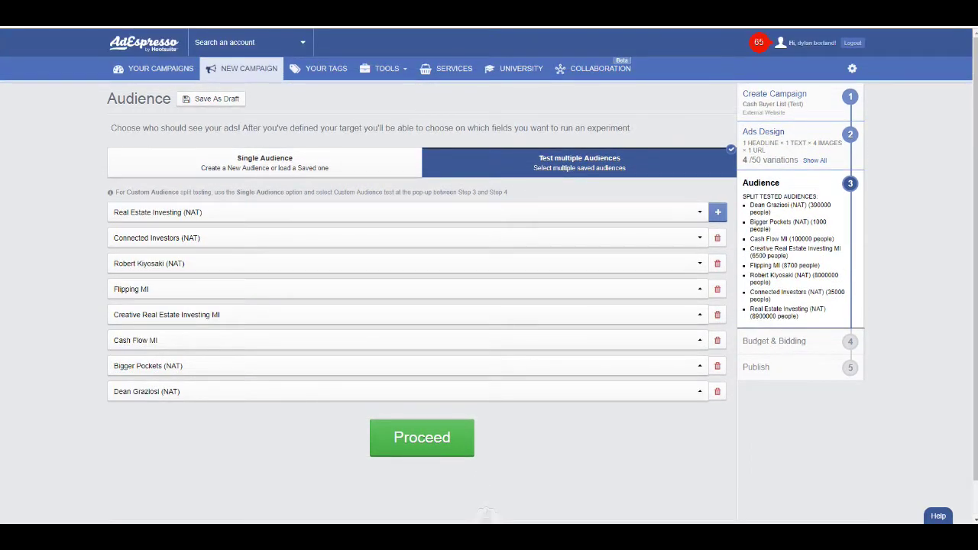
pyautogui.moveTo(812, 143); pyautogui.dragTo(839, 143)
pyautogui.click(472, 442)
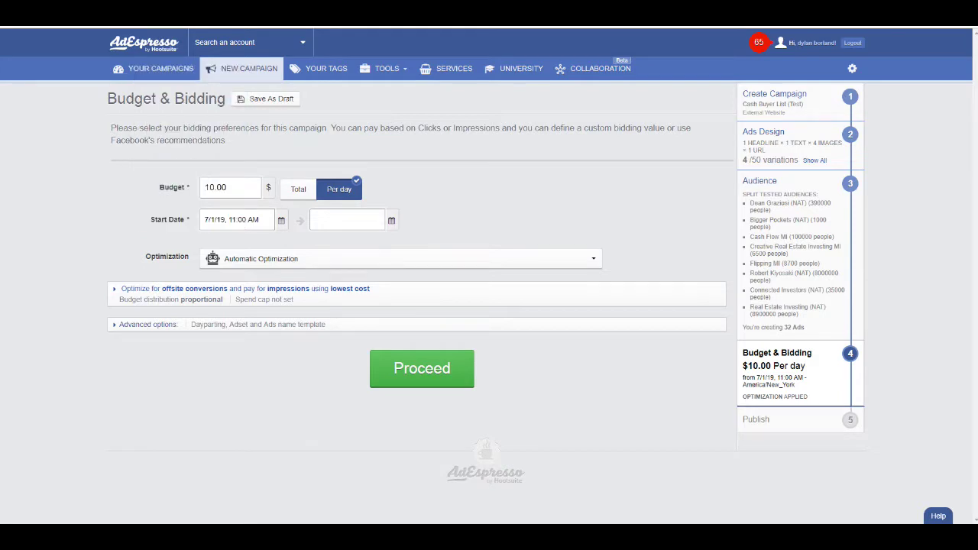
# Step: Check in the campaign summary how many ads the campaign is creating
pyautogui.moveTo(743, 327)
pyautogui.mouseDown()
pyautogui.moveTo(805, 327)
pyautogui.moveTo(763, 327)
pyautogui.mouseUp()
pyautogui.click(762, 327)
pyautogui.moveTo(742, 327); pyautogui.dragTo(805, 327)
pyautogui.moveTo(805, 327); pyautogui.dragTo(745, 327)
pyautogui.click(744, 327)
# Step: Compare the total and per-day budget types, keep Per day and set the budget to $80.00
pyautogui.click(298, 188)
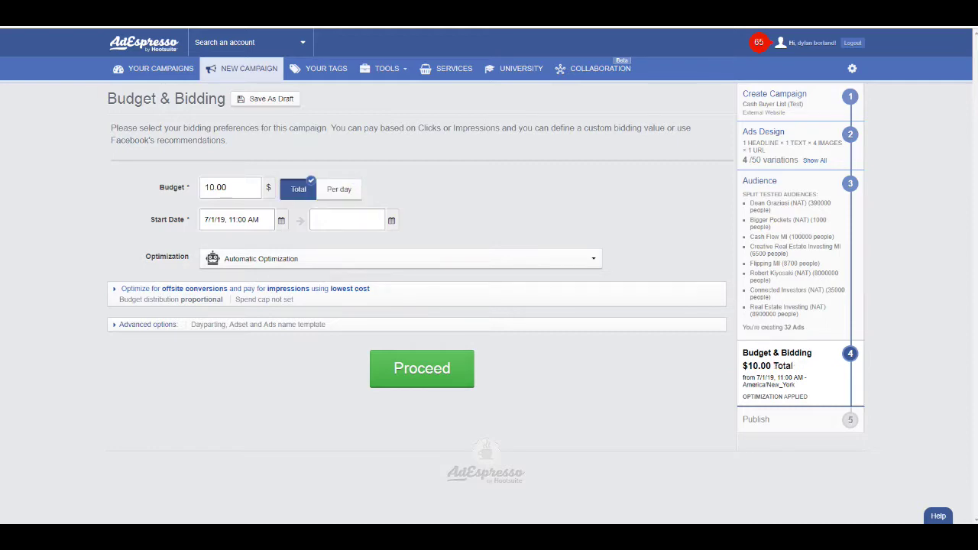
pyautogui.click(338, 189)
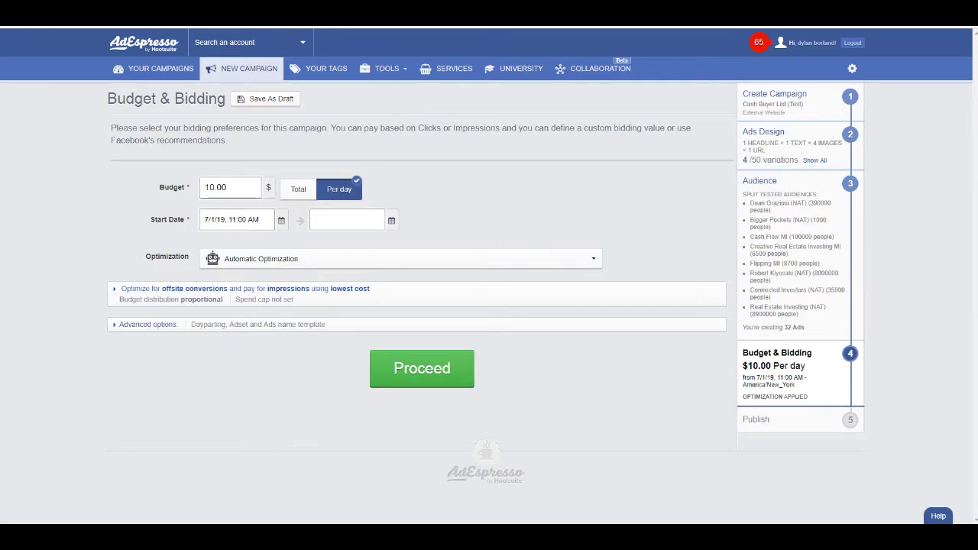
pyautogui.doubleClick(215, 187)
pyautogui.write('80.00')
pyautogui.press('Tab')
# Step: Keep the campaign's start date and set its end date to July 10, 2019
pyautogui.click(236, 219)
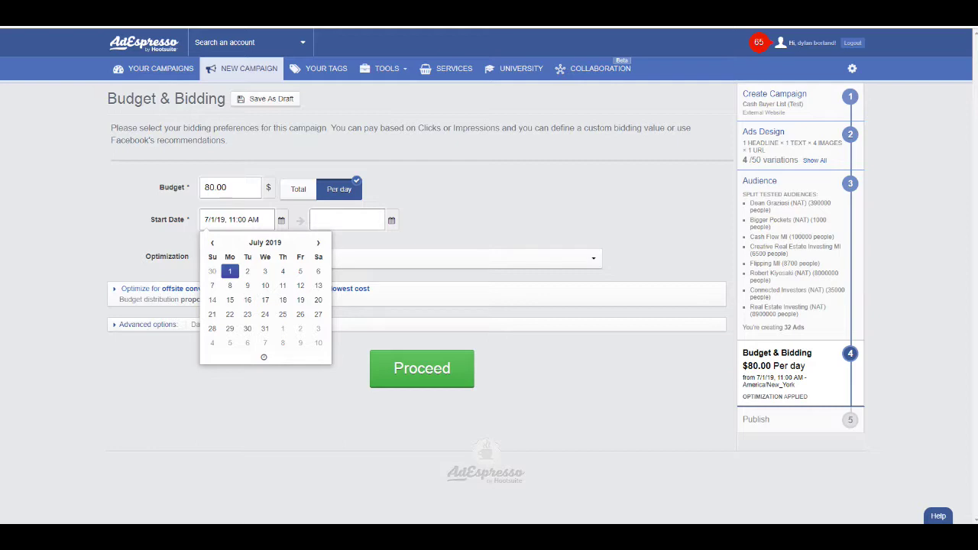
pyautogui.click(347, 219)
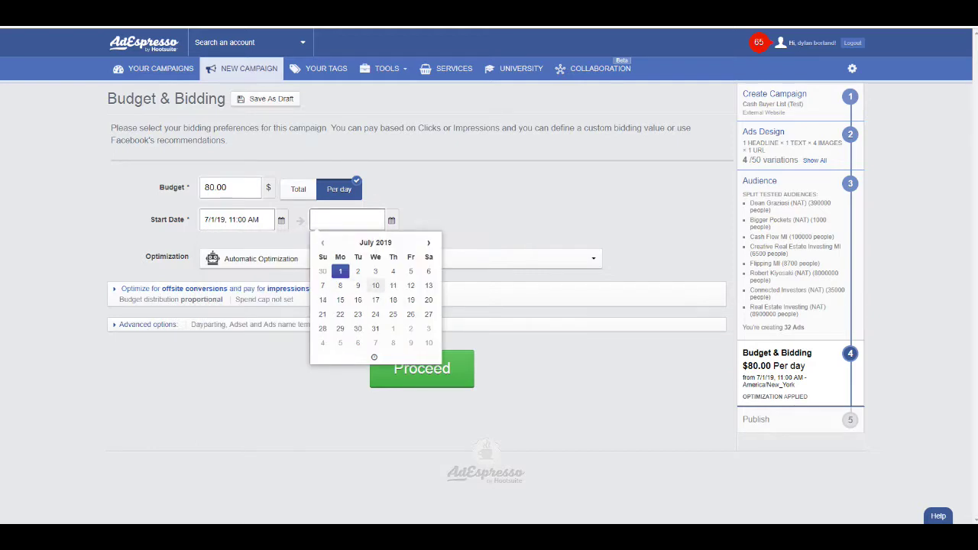
pyautogui.click(375, 284)
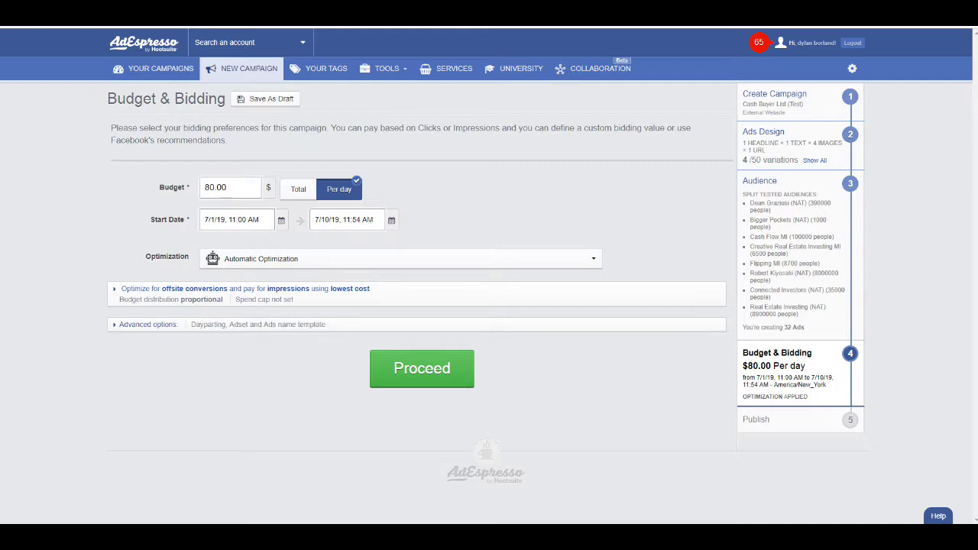
pyautogui.click(348, 219)
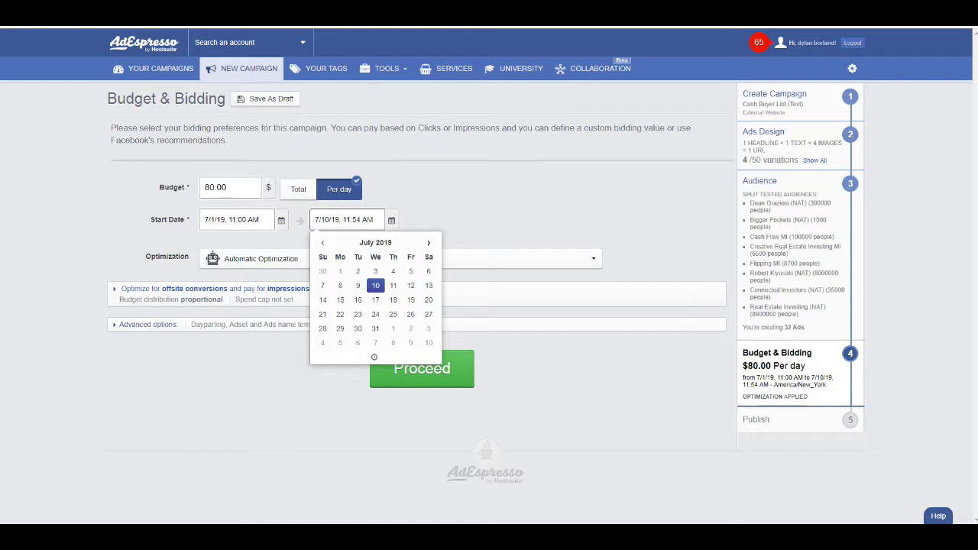
pyautogui.press('Escape')
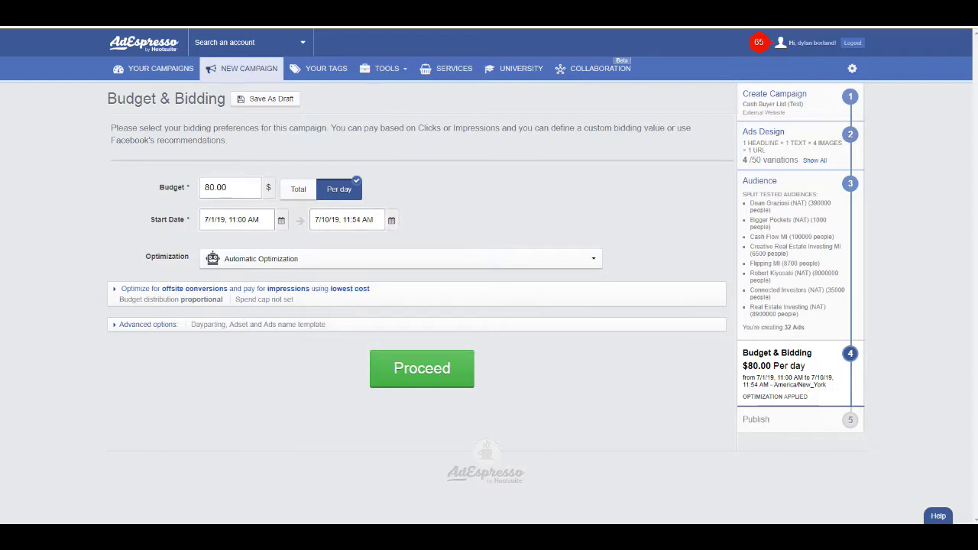
pyautogui.click(346, 220)
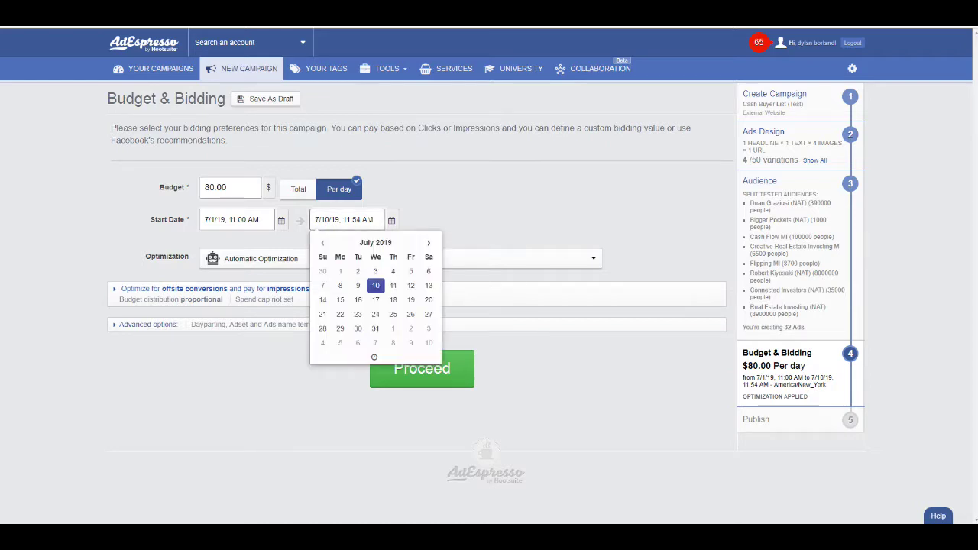
pyautogui.press('Escape')
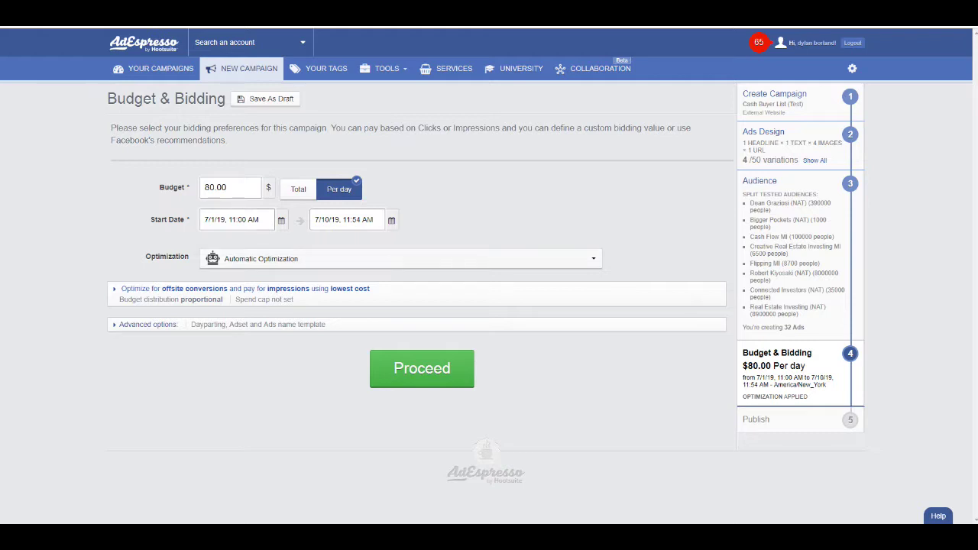
# Step: Look over the Optimization choices, keeping Automatic Optimization, and expand the budget distribution and bidding settings to examine them
pyautogui.click(400, 258)
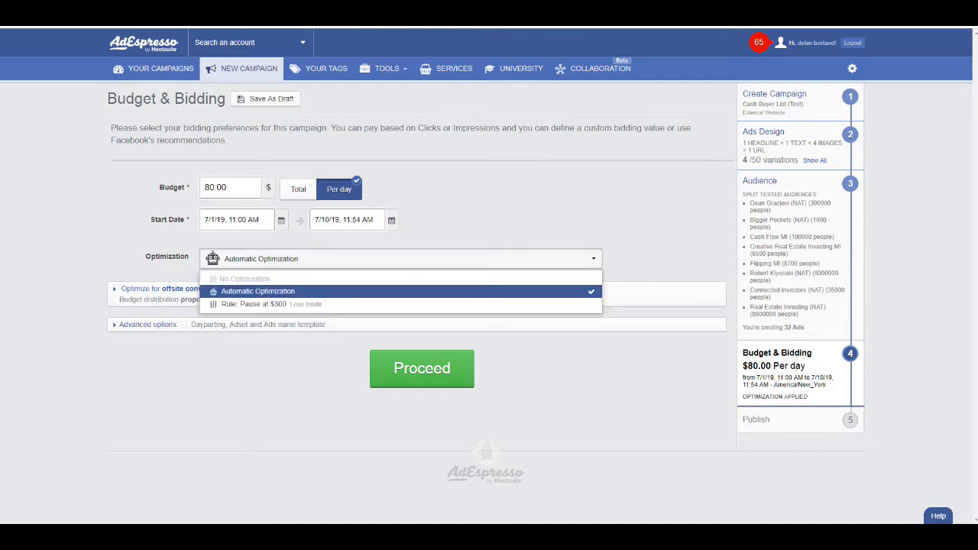
pyautogui.press('Escape')
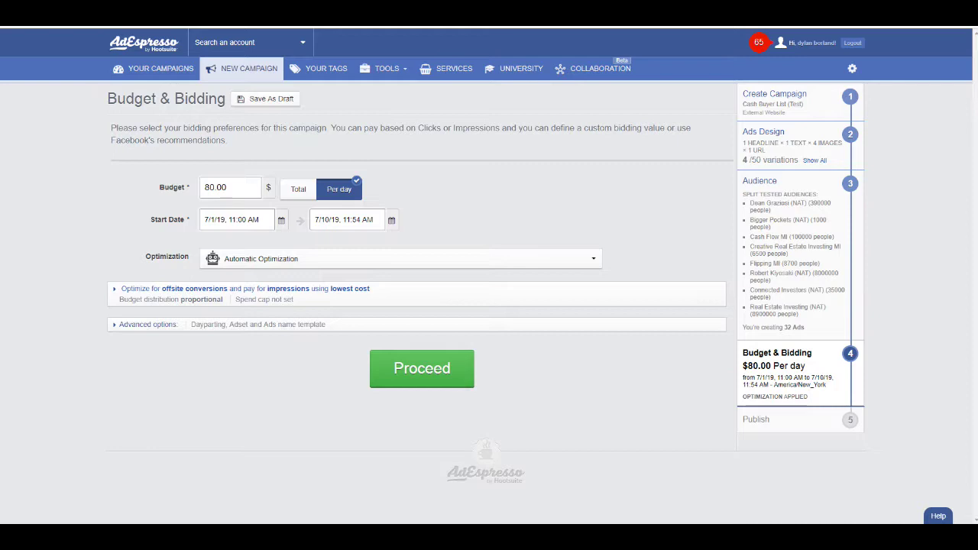
pyautogui.click(244, 289)
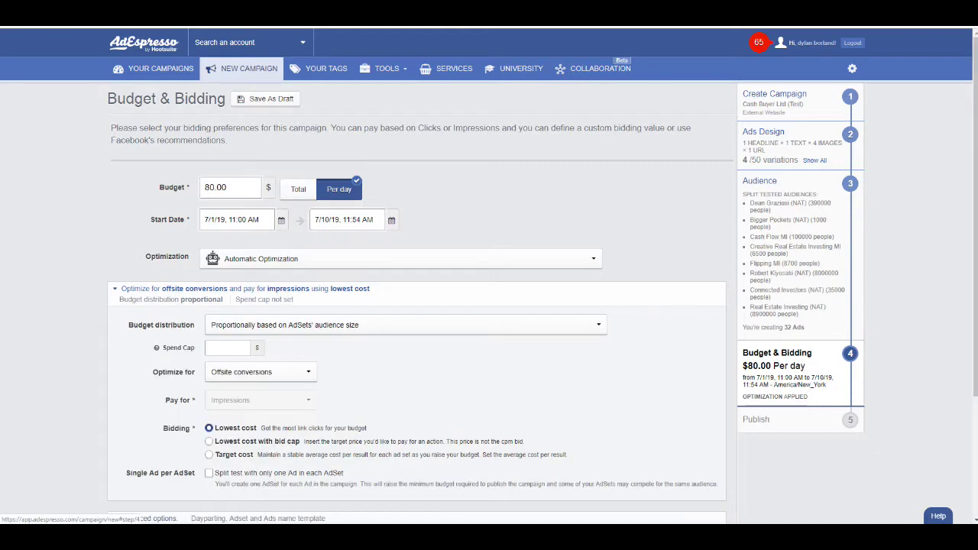
pyautogui.scroll(-1, 489, 305)
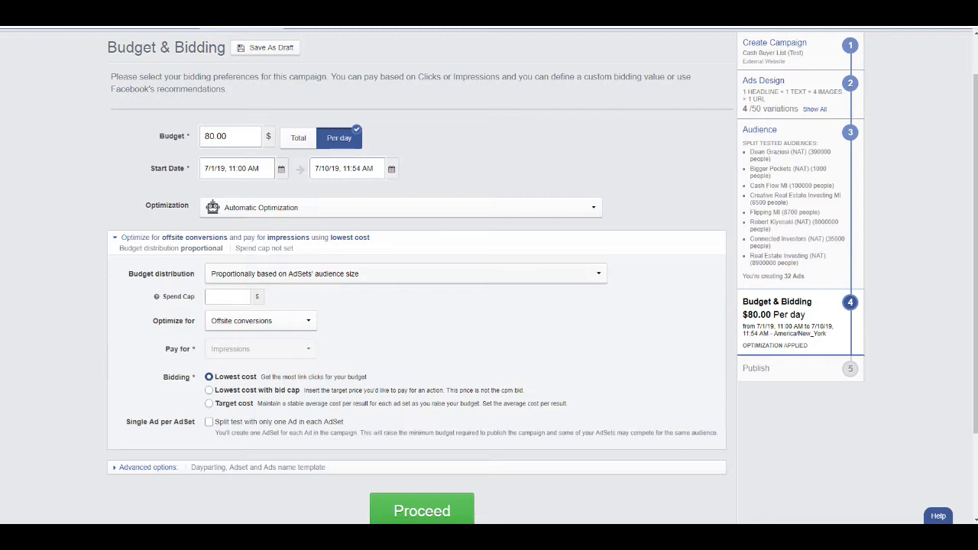
# Step: Distribute the budget evenly across all Adsets and set the campaign's spend cap to $480.00
pyautogui.click(405, 273)
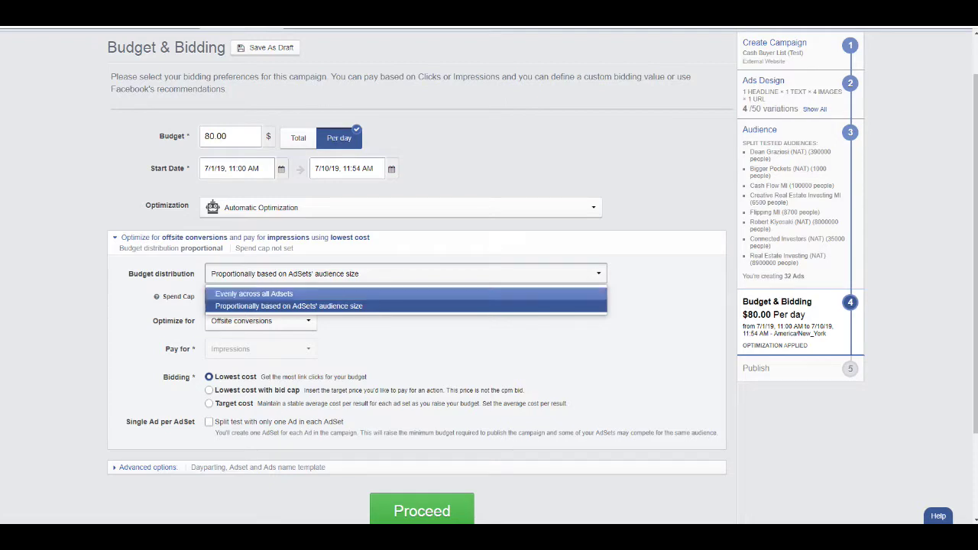
pyautogui.click(254, 293)
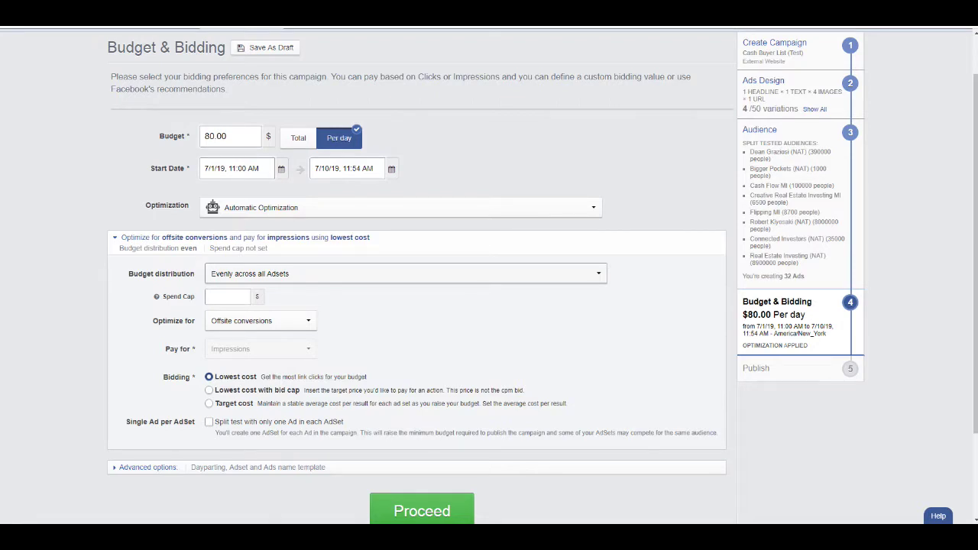
pyautogui.moveTo(156, 297)
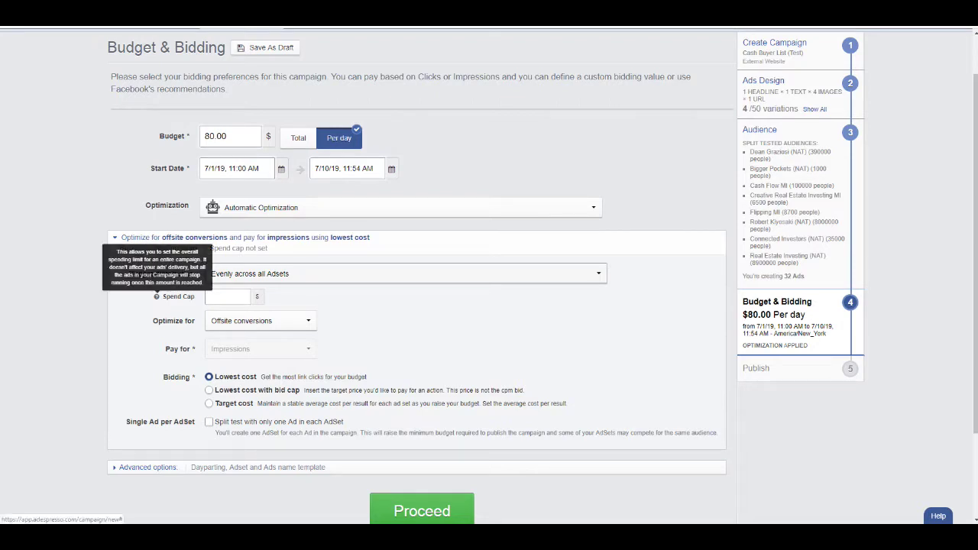
pyautogui.click(225, 296)
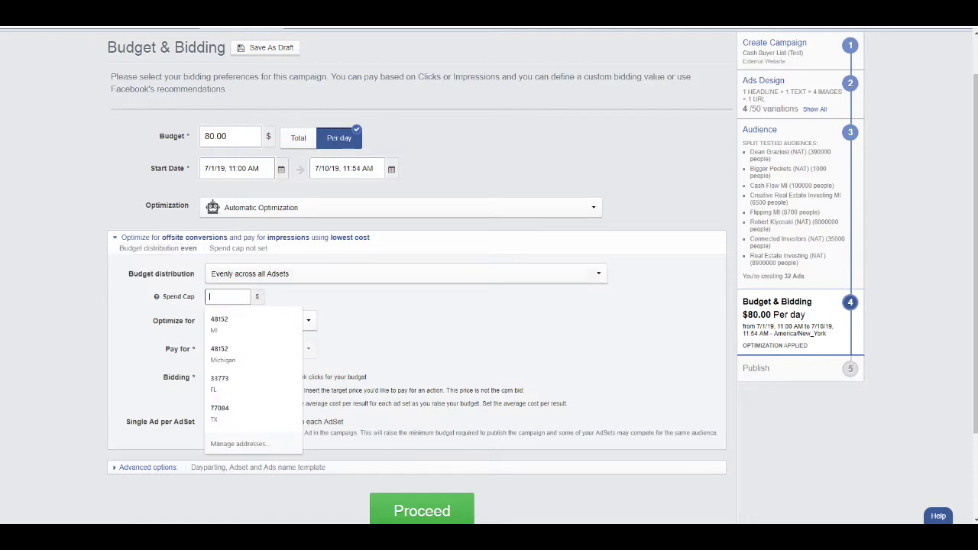
pyautogui.press('Escape')
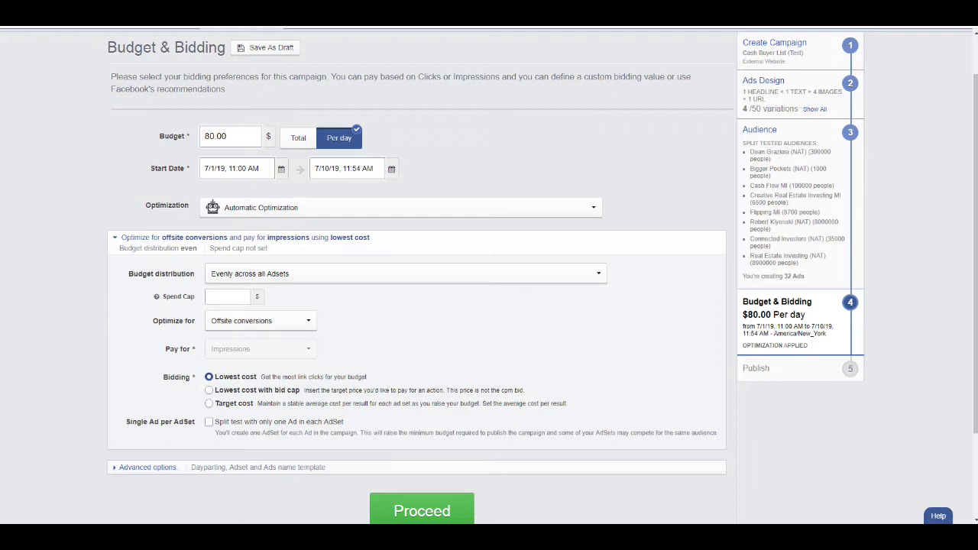
pyautogui.write('320')
pyautogui.press('Tab')
pyautogui.doubleClick(219, 296)
pyautogui.write('80')
pyautogui.write('480.00')
pyautogui.press('Tab')
# Step: Look over the Optimize for choices and the advanced naming and dayparting options without changing them, and proceed to the Publish stage
pyautogui.click(260, 320)
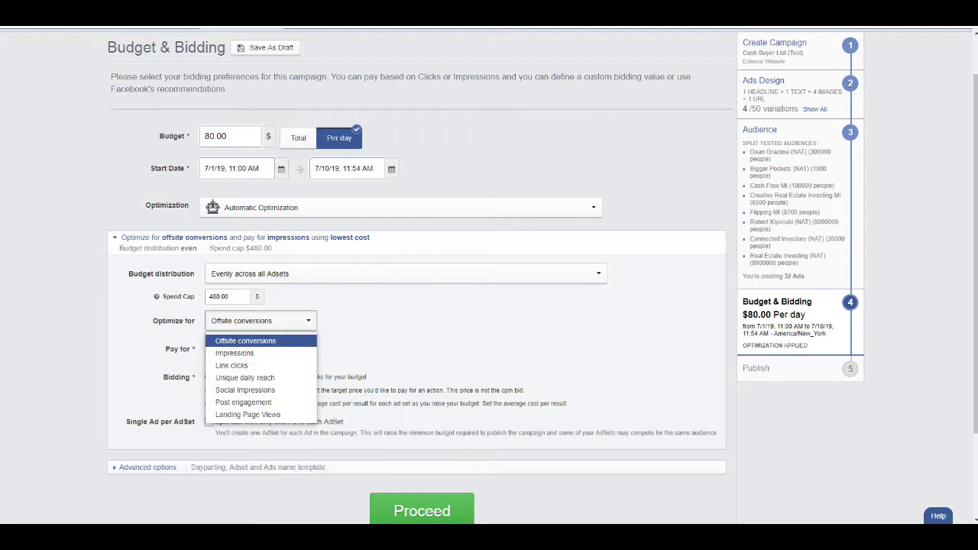
pyautogui.press('Return')
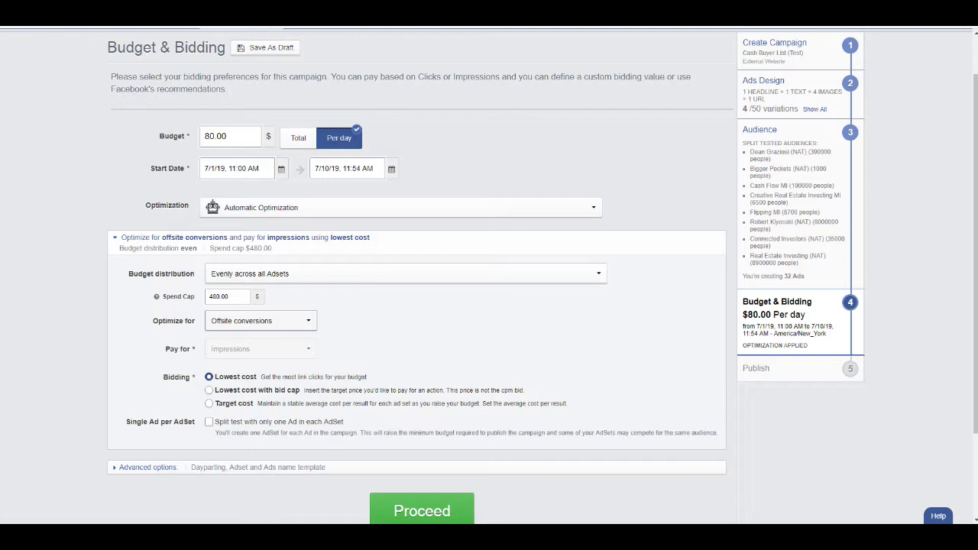
pyautogui.scroll(-3, 422, 305)
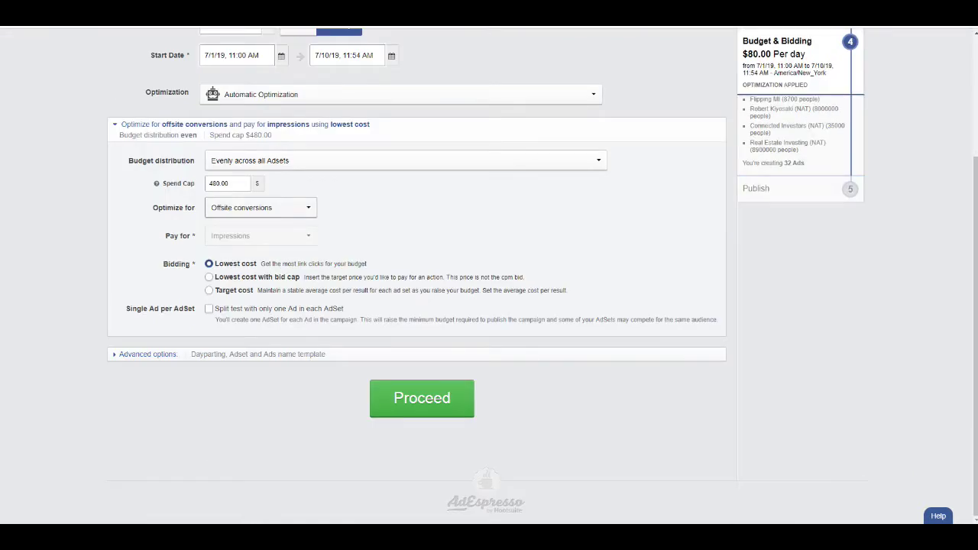
pyautogui.click(148, 354)
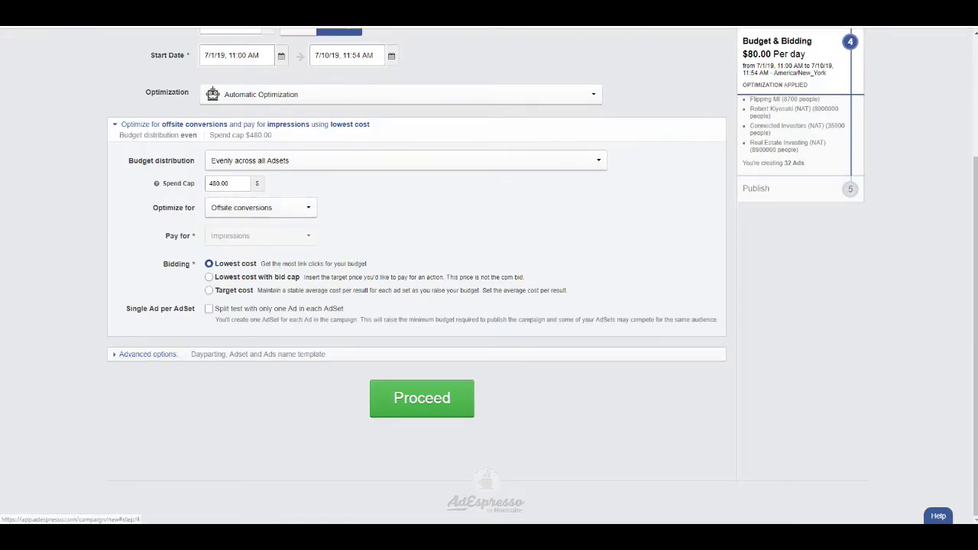
pyautogui.scroll(-6, 443, 307)
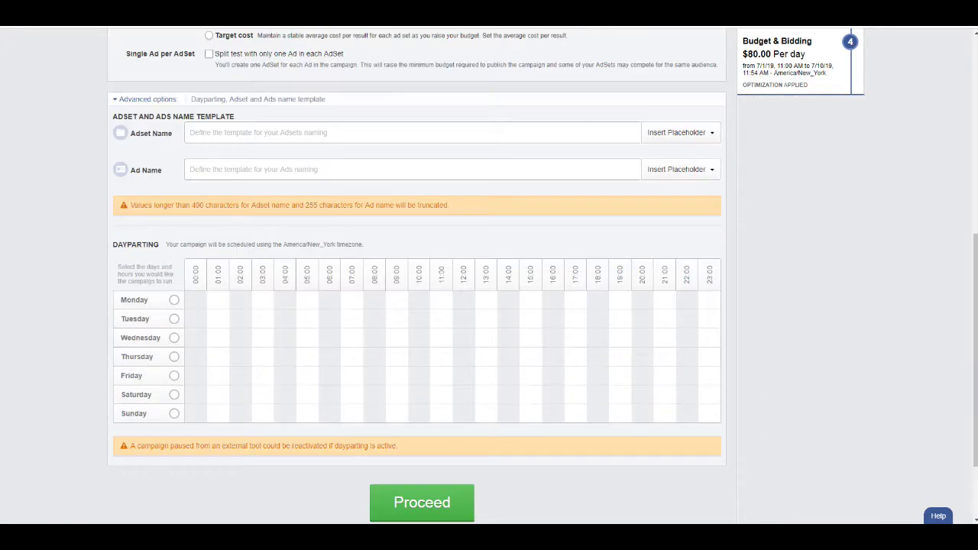
pyautogui.scroll(3, 444, 308)
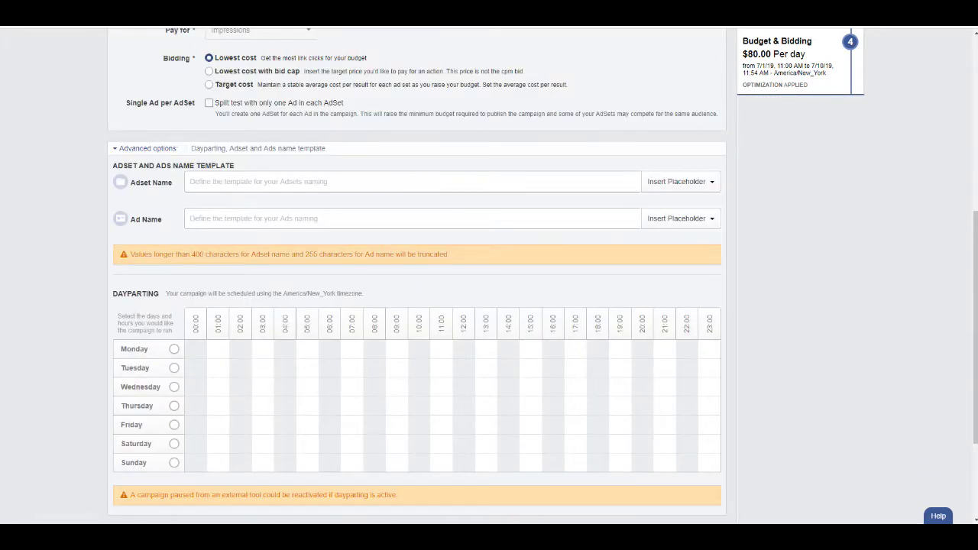
pyautogui.click(148, 148)
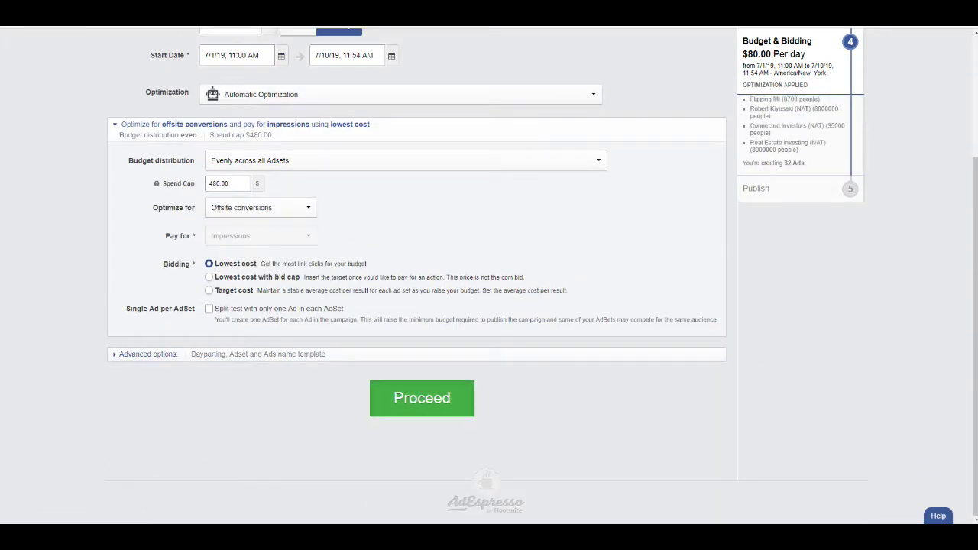
pyautogui.click(422, 398)
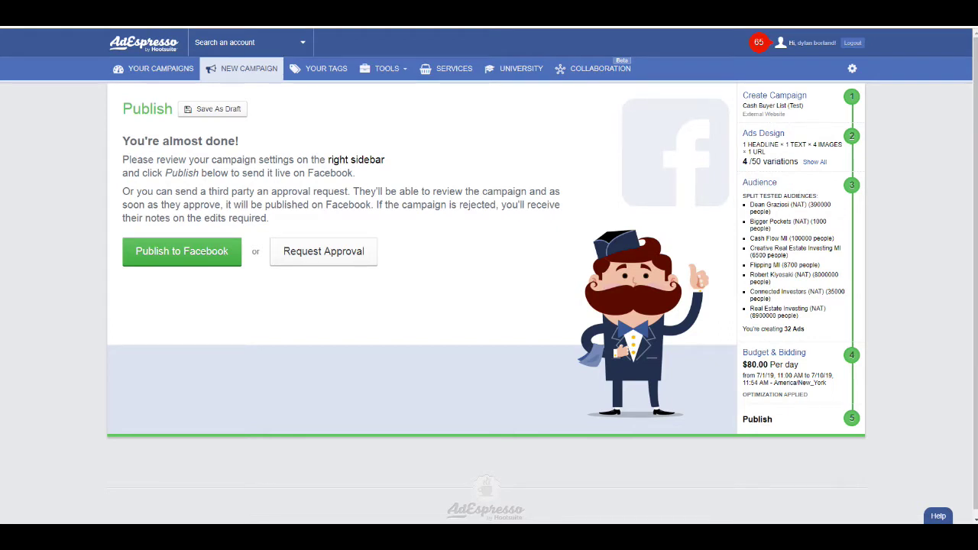
# Step: Review the variations, split-tested audiences, ad count and end date in the campaign summary, and publish the campaign to Facebook
pyautogui.moveTo(750, 161); pyautogui.dragTo(825, 144)
pyautogui.moveTo(754, 205); pyautogui.dragTo(767, 291)
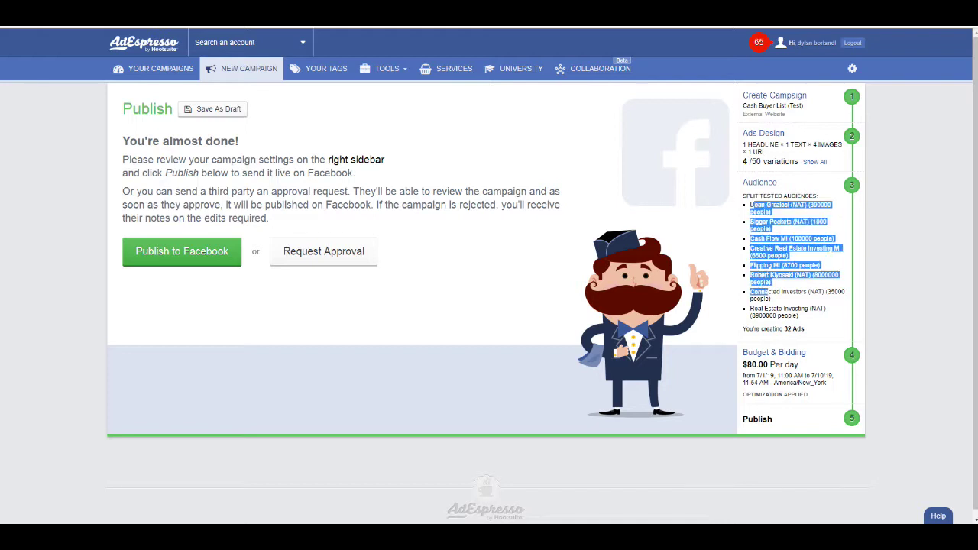
pyautogui.scroll(-1, 768, 291)
pyautogui.moveTo(805, 321); pyautogui.dragTo(784, 322)
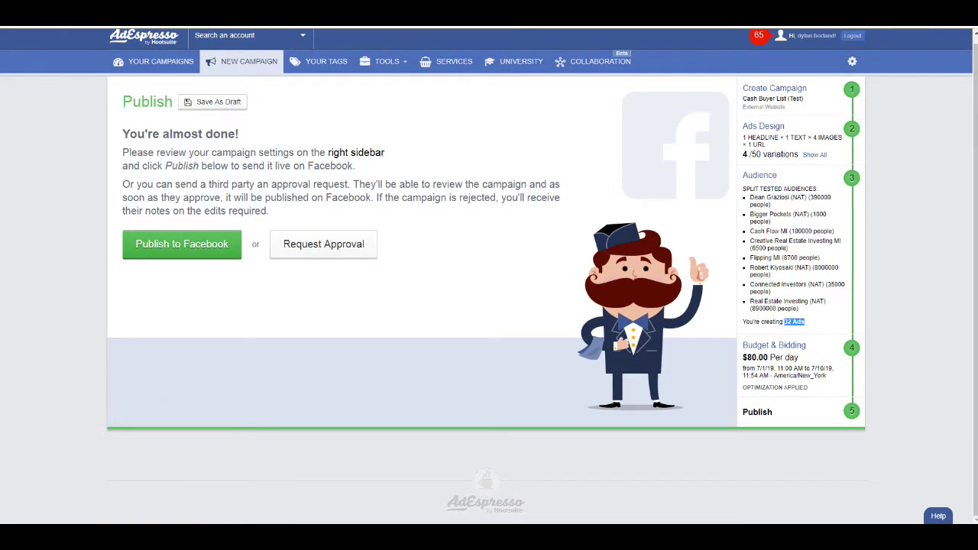
pyautogui.moveTo(798, 358); pyautogui.dragTo(824, 368)
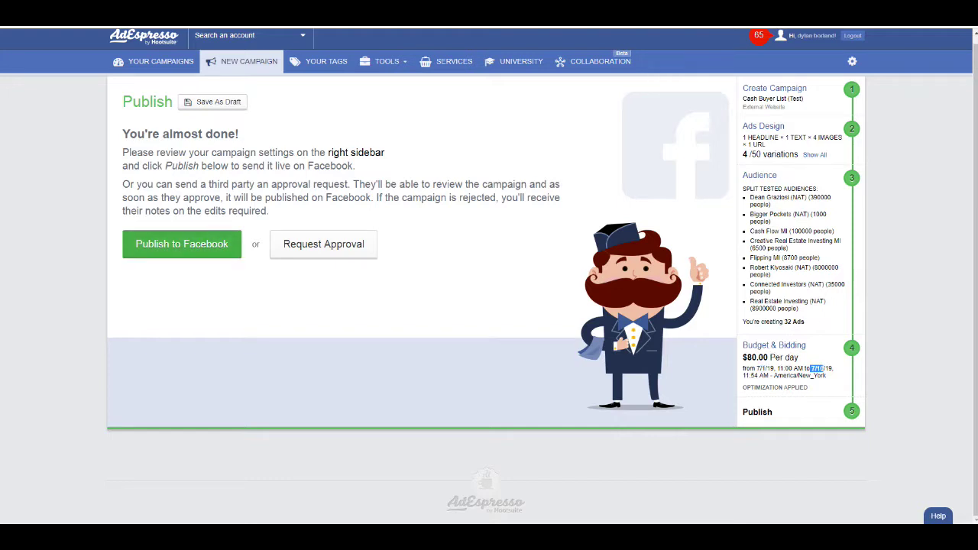
pyautogui.click(182, 243)
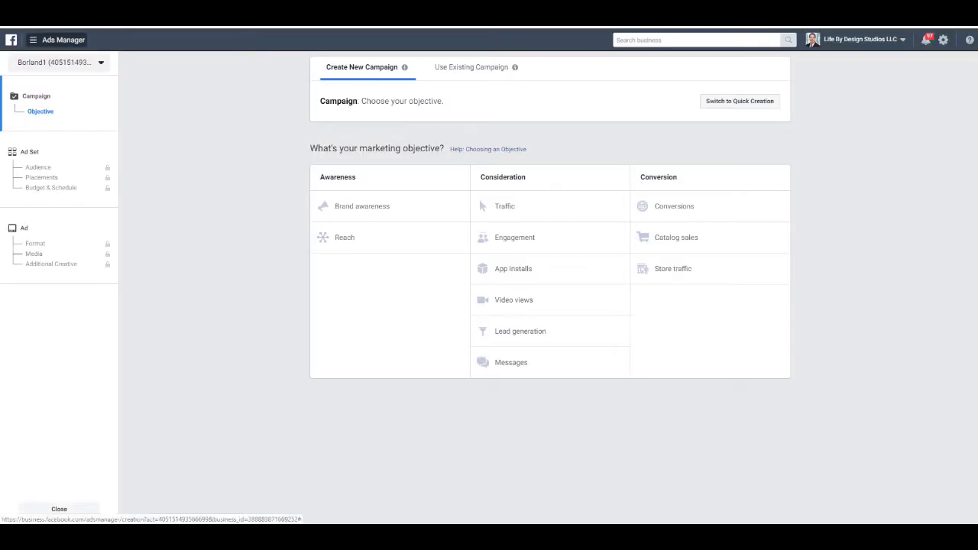
# Step: Switch to Facebook Ads Manager, check which ad account is selected, and open the main Ads Manager page
pyautogui.click(58, 62)
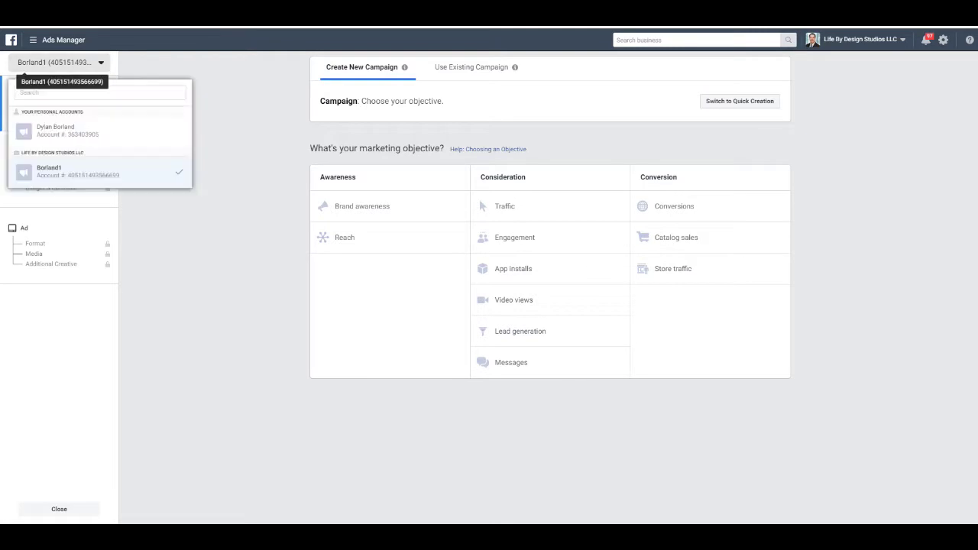
pyautogui.press('Escape')
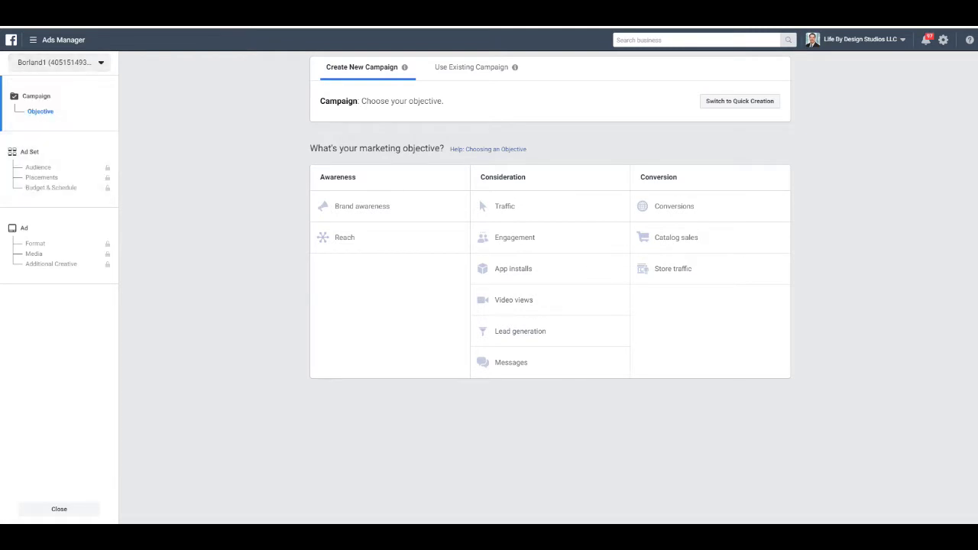
pyautogui.click(58, 40)
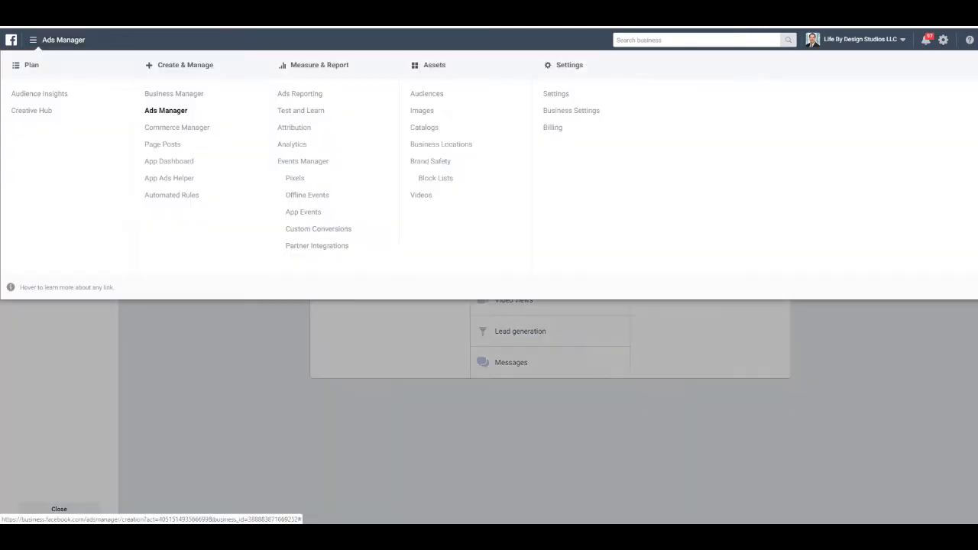
pyautogui.click(166, 110)
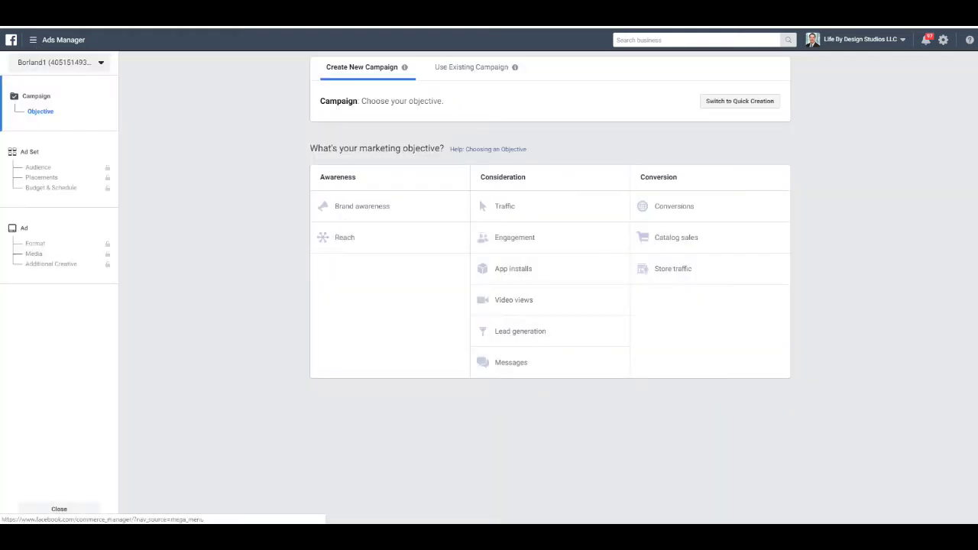
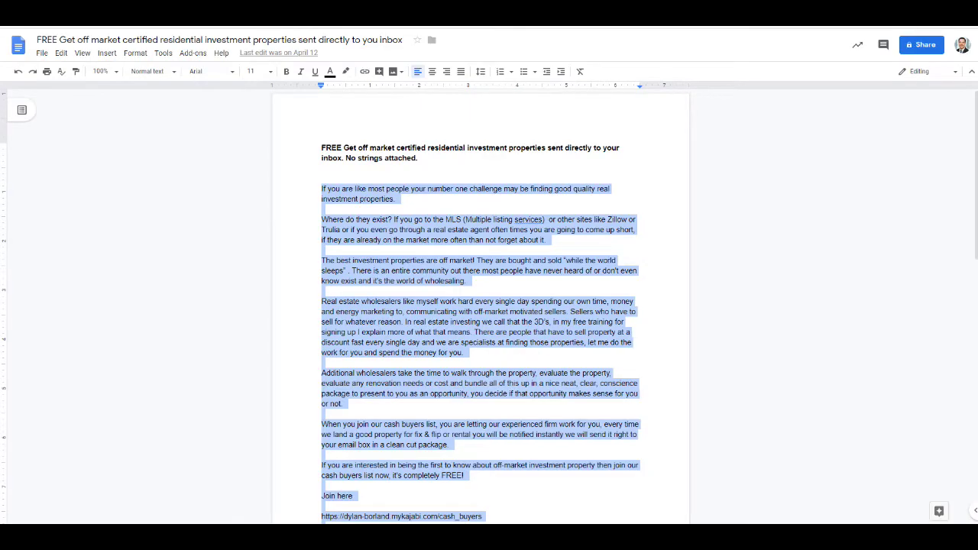
# Step: Switch to the Google Docs ad copy and examine its bold headline, opening question and body paragraphs
pyautogui.click(363, 147)
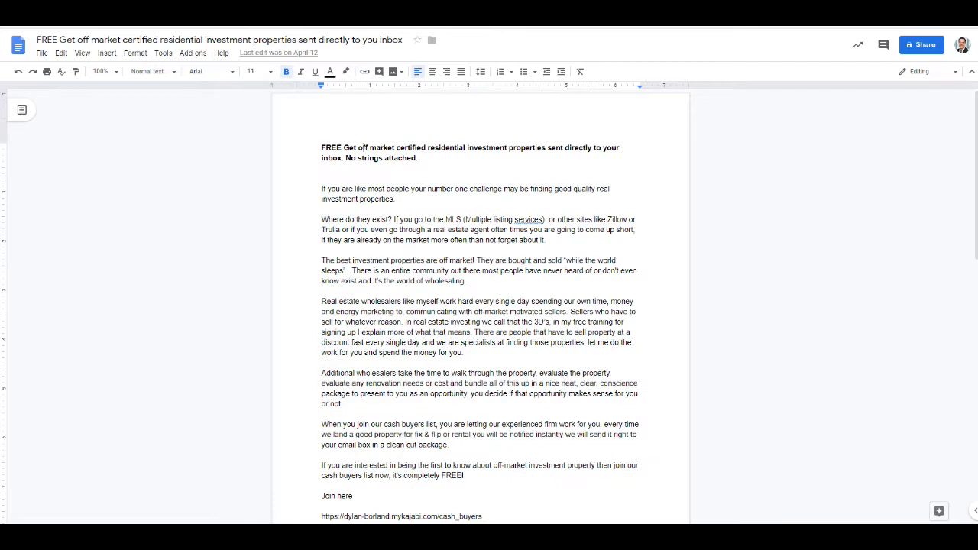
pyautogui.moveTo(342, 189); pyautogui.dragTo(391, 260)
pyautogui.click(467, 281)
pyautogui.moveTo(527, 343); pyautogui.dragTo(371, 189)
pyautogui.moveTo(325, 148); pyautogui.dragTo(322, 185)
pyautogui.click(324, 175)
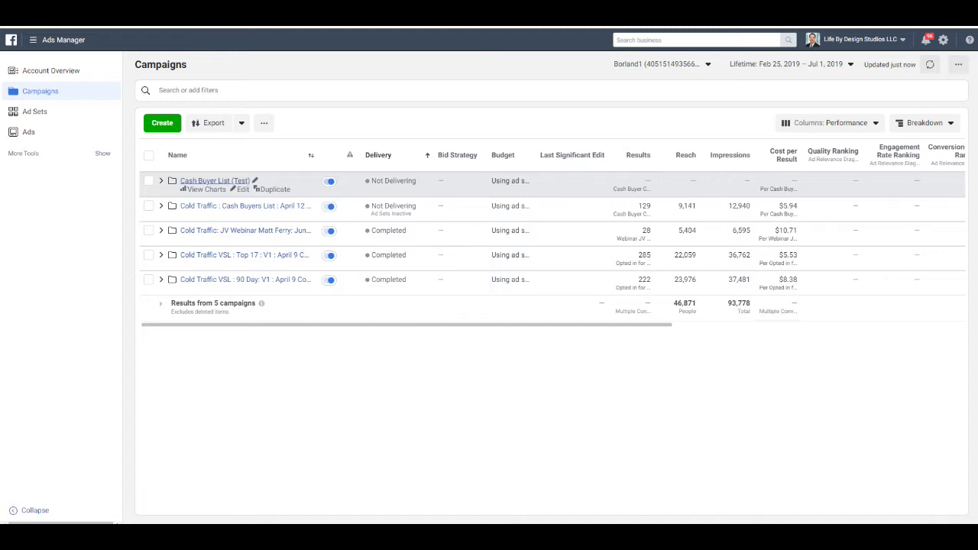
# Step: Switch to Facebook Ads Manager and open the Cash Buyer List (Test) campaign for editing
pyautogui.click(242, 189)
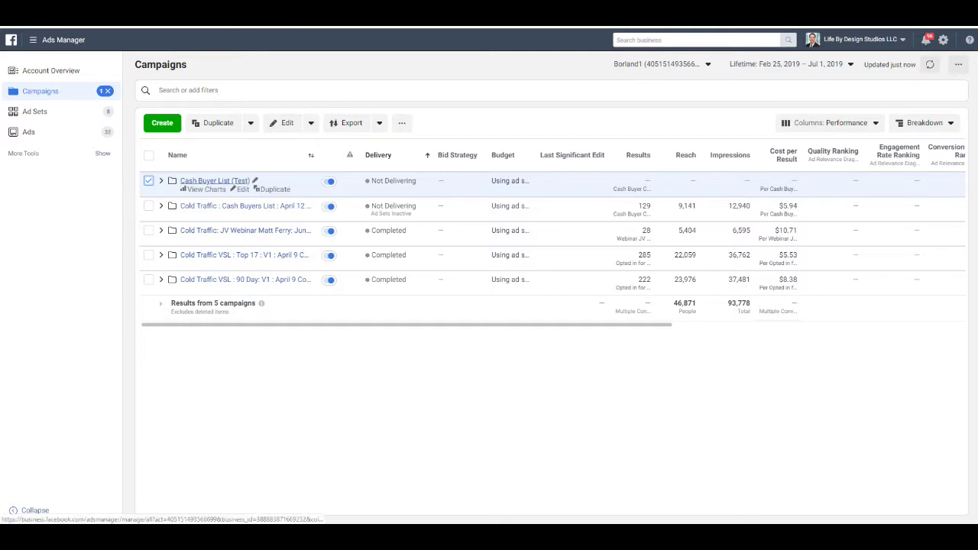
# Step: Open the Cash Buyer List (Test) campaign for editing, set its campaign spending limit to $320.00, and dismiss the notice
pyautogui.click(287, 122)
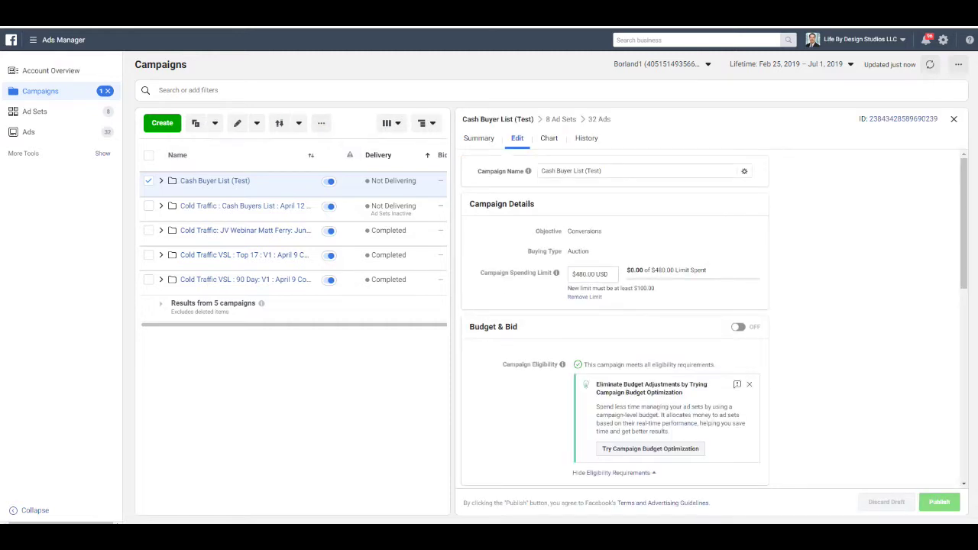
pyautogui.moveTo(556, 272)
pyautogui.click(587, 274)
pyautogui.tripleClick(587, 273)
pyautogui.hotkey('alt', 'Tab')
pyautogui.write('320.00')
pyautogui.press('Tab')
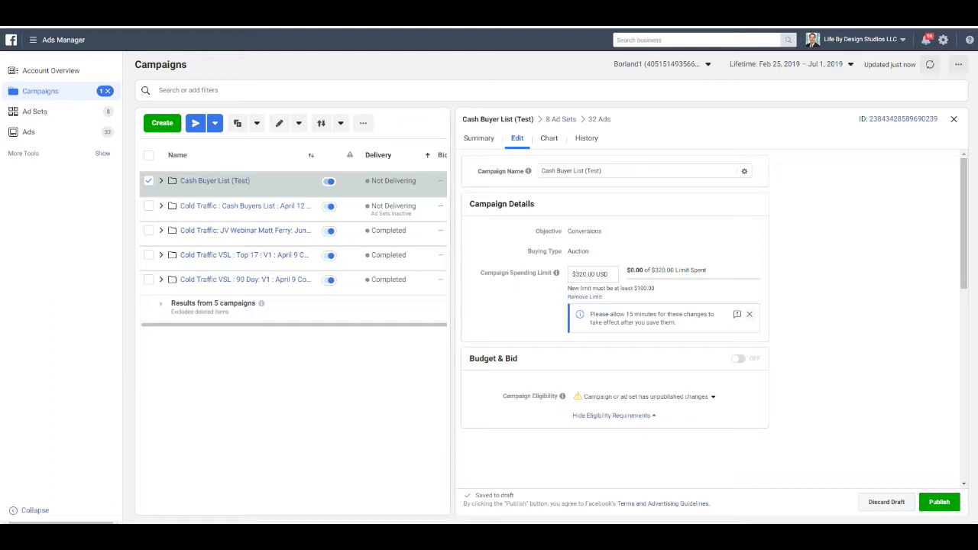
pyautogui.click(749, 314)
pyautogui.scroll(-1, 710, 321)
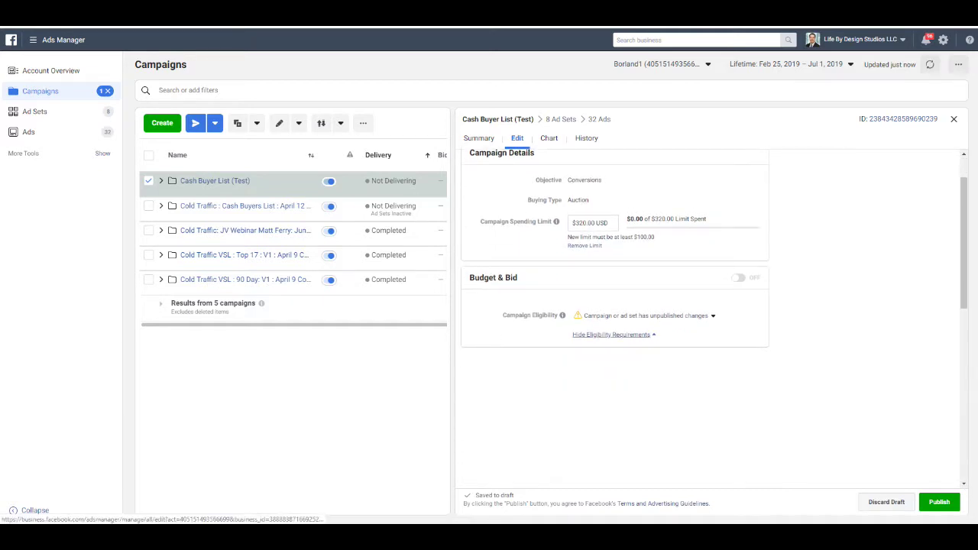
# Step: Cancel the publishing prompts for the campaign and keep the spending limit change as a draft
pyautogui.scroll(1, 611, 337)
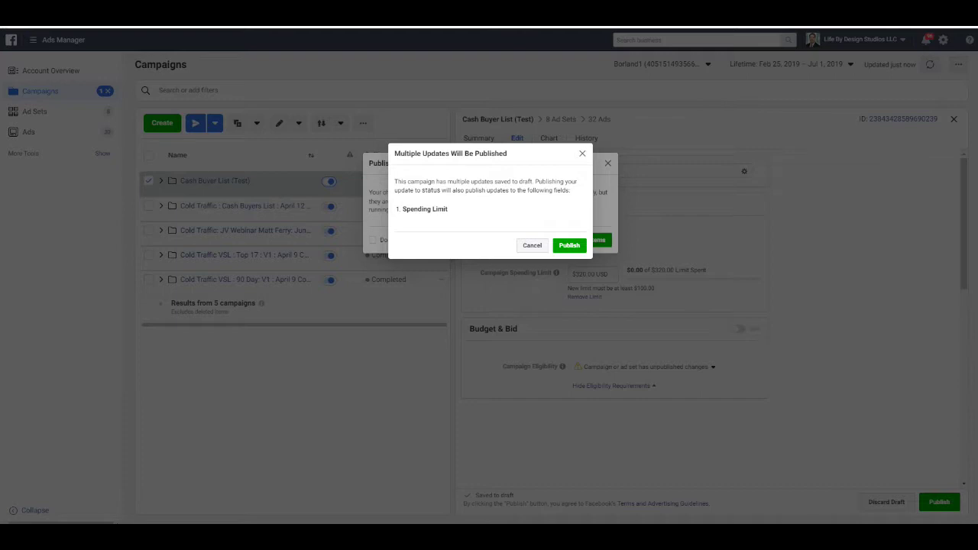
pyautogui.press('Escape')
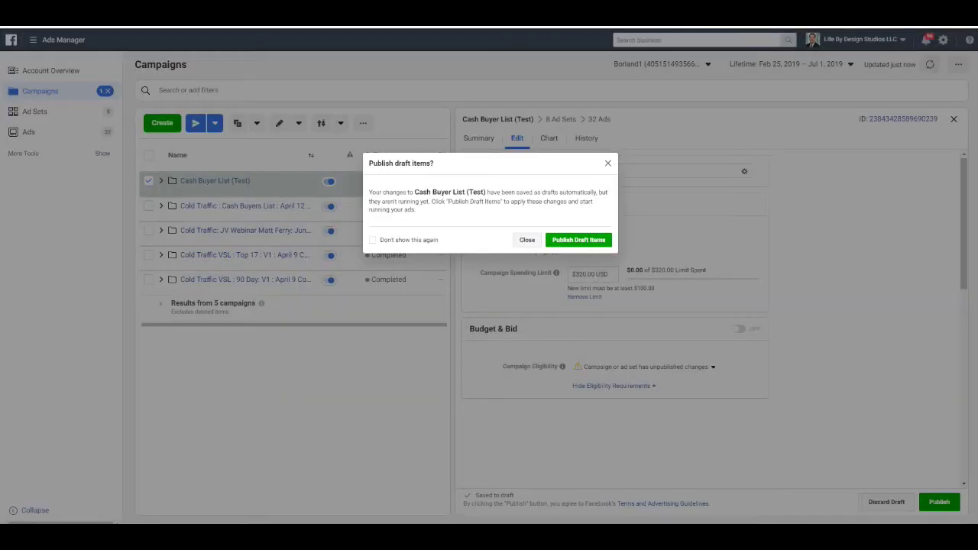
pyautogui.click(527, 240)
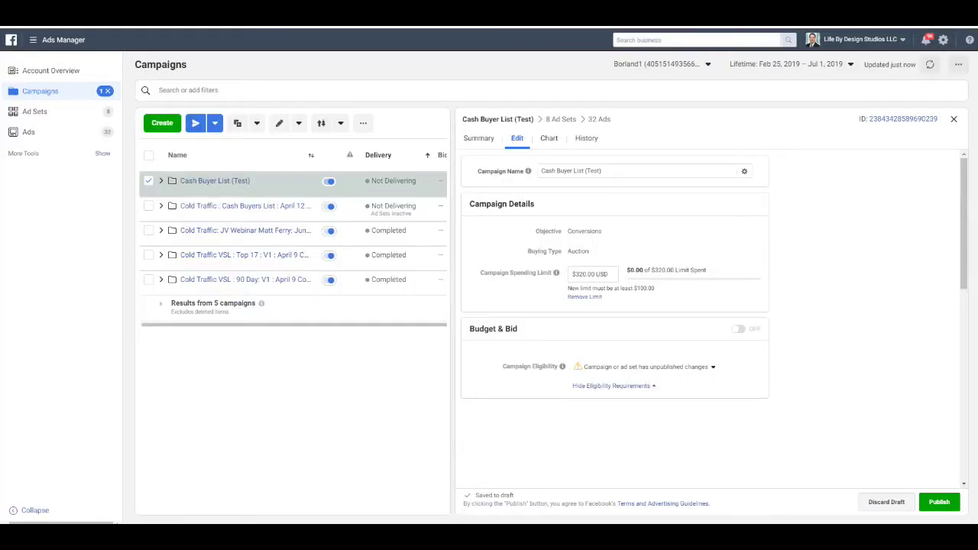
pyautogui.moveTo(738, 328)
pyautogui.scroll(-5, 711, 321)
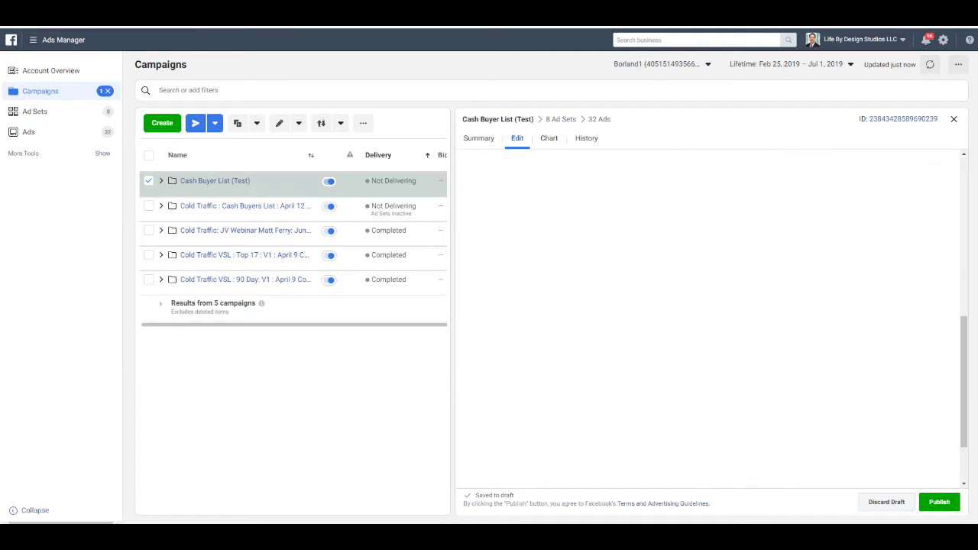
pyautogui.scroll(5, 711, 321)
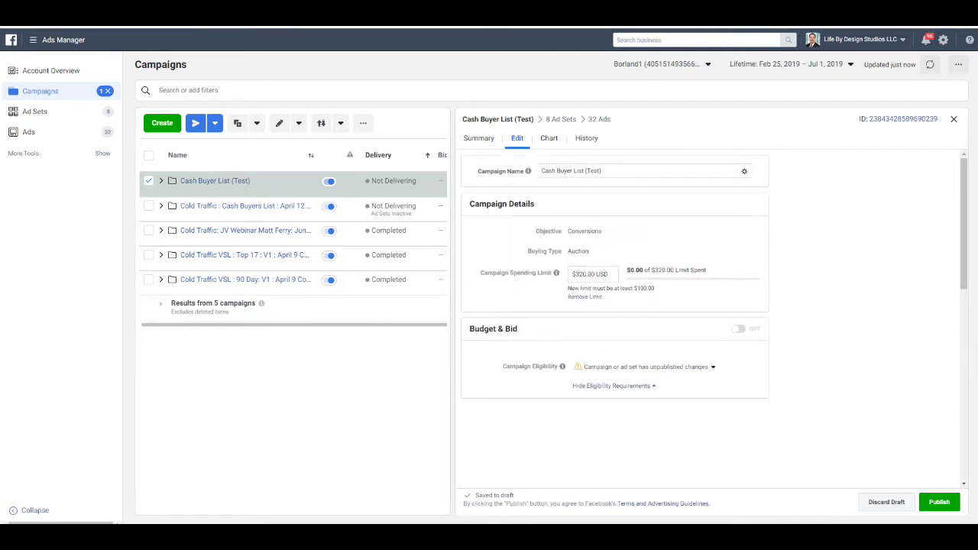
# Step: Set the campaign spending limit to $800.00 and close the campaign editor without publishing the draft
pyautogui.click(595, 274)
pyautogui.moveTo(556, 272)
pyautogui.moveTo(543, 230); pyautogui.dragTo(595, 231)
pyautogui.doubleClick(583, 230)
pyautogui.click(595, 274)
pyautogui.press('Return')
pyautogui.tripleClick(594, 274)
pyautogui.write('800.00')
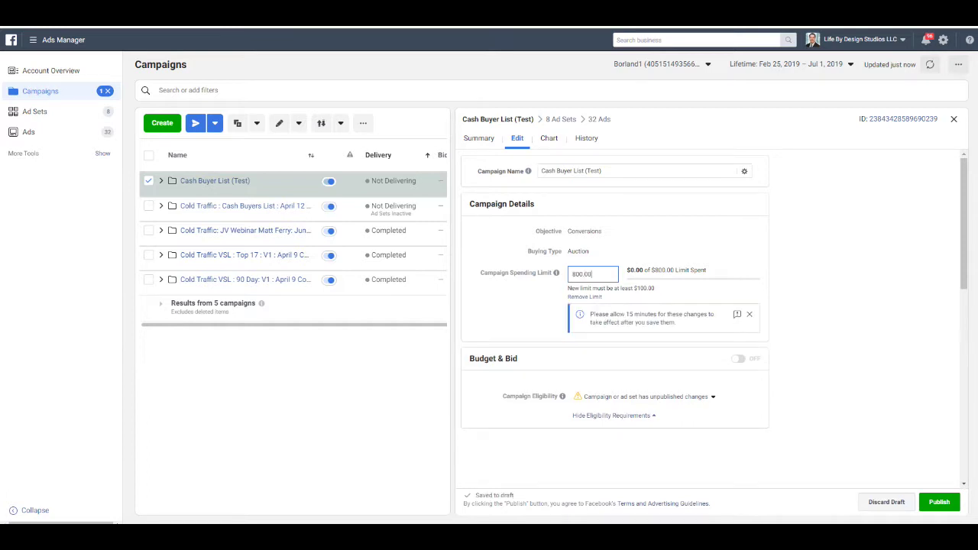
pyautogui.press('Tab')
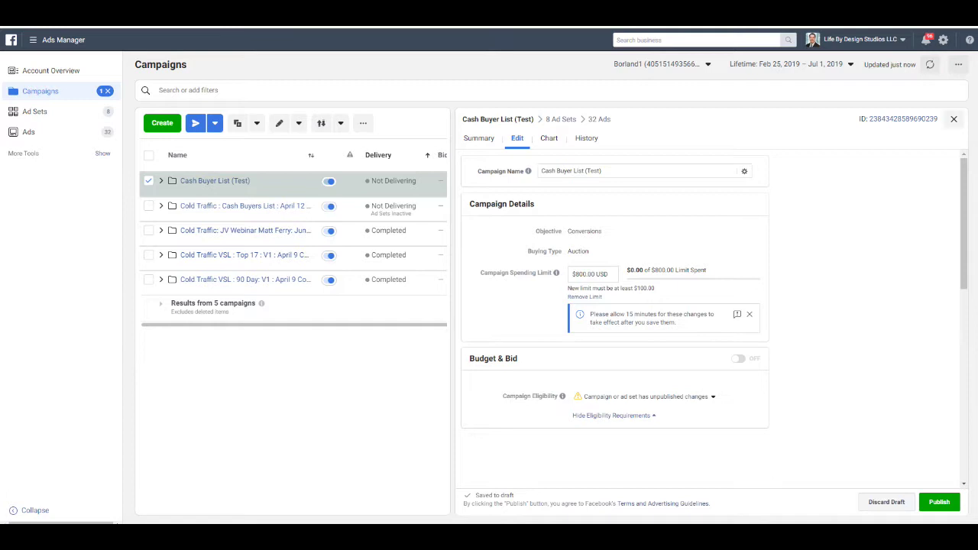
pyautogui.click(953, 120)
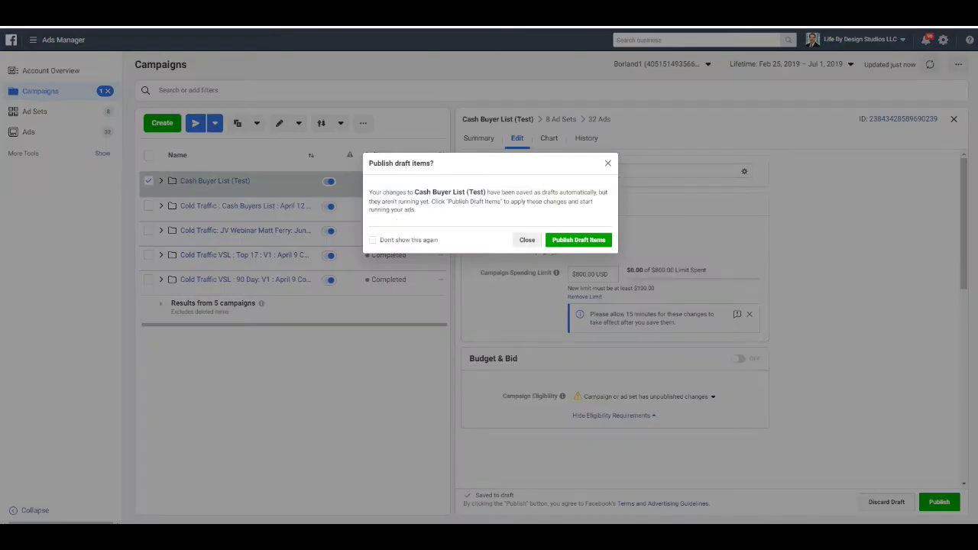
pyautogui.click(527, 240)
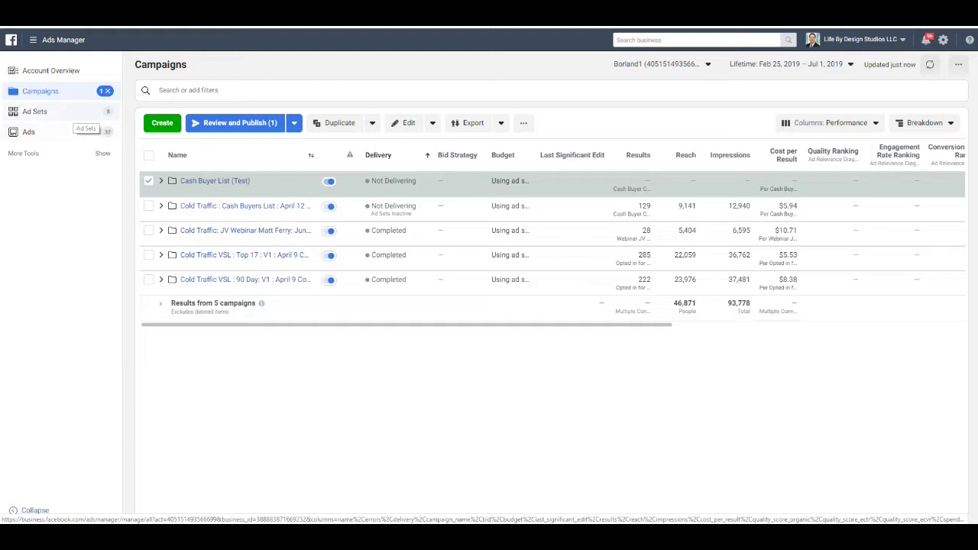
# Step: Examine the ad sets and the ads that belong to the selected campaign
pyautogui.click(76, 111)
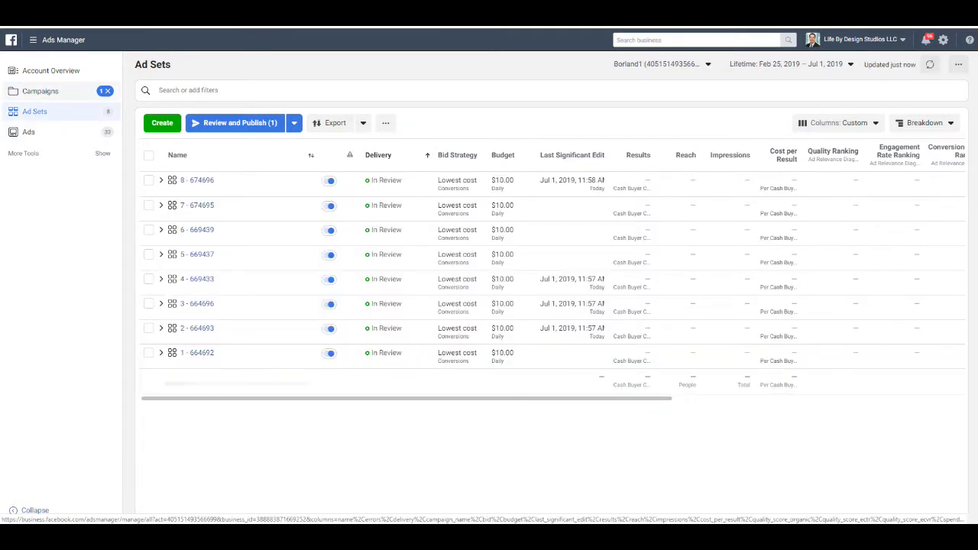
pyautogui.click(53, 91)
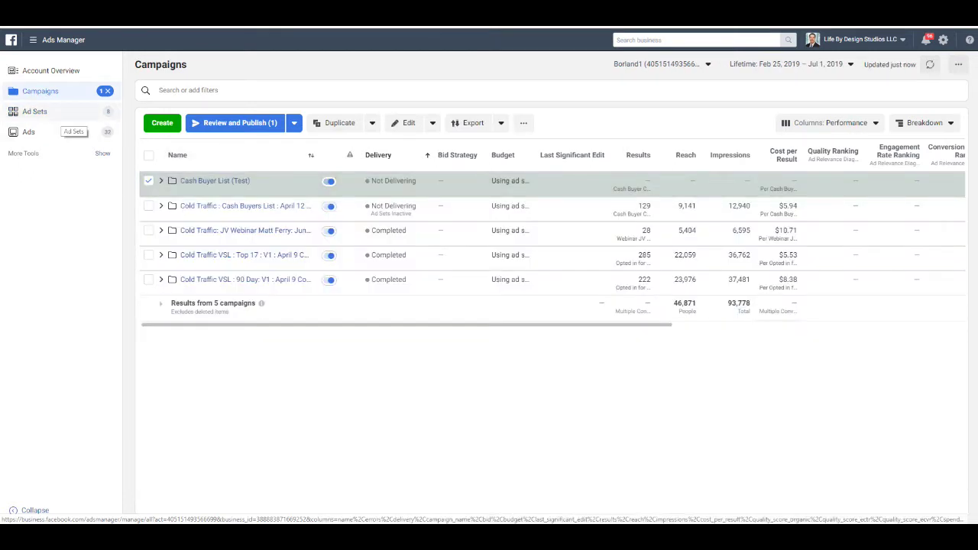
pyautogui.click(77, 112)
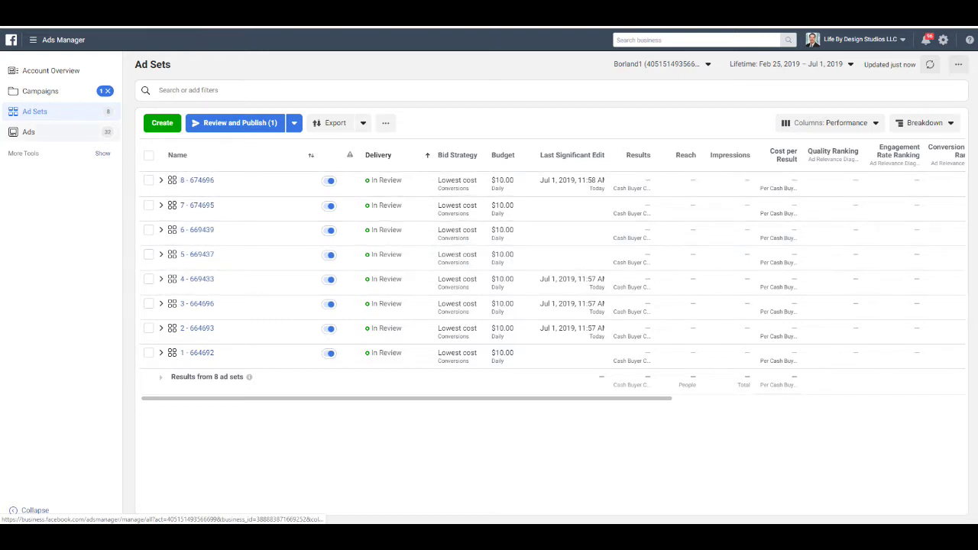
pyautogui.click(29, 132)
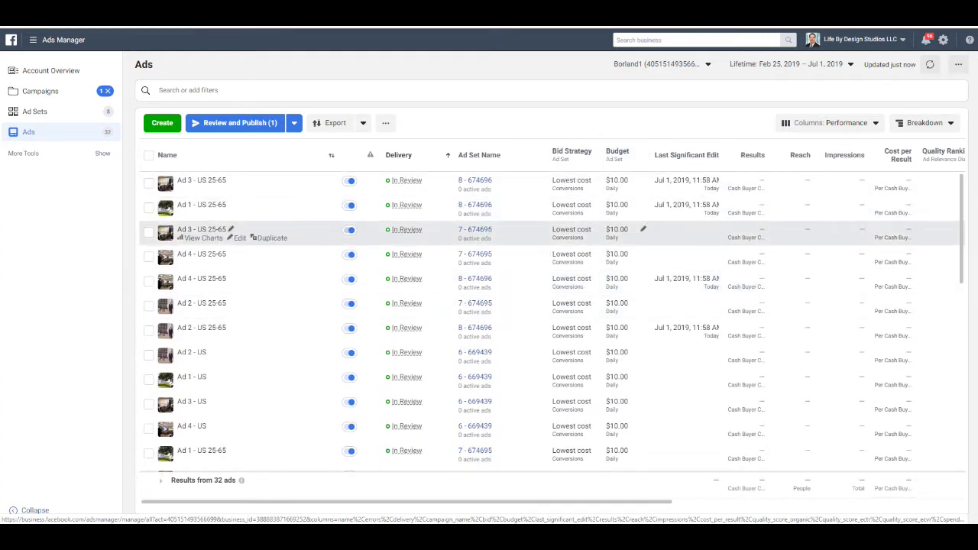
pyautogui.scroll(-2, 230, 378)
pyautogui.scroll(-3, 488, 321)
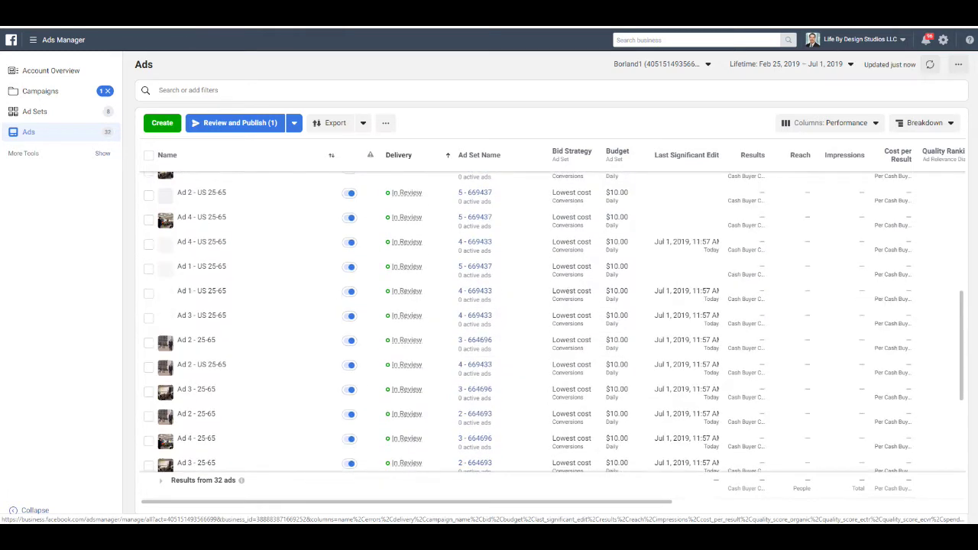
# Step: Select all of the campaign's ad sets and open them together for editing
pyautogui.click(35, 112)
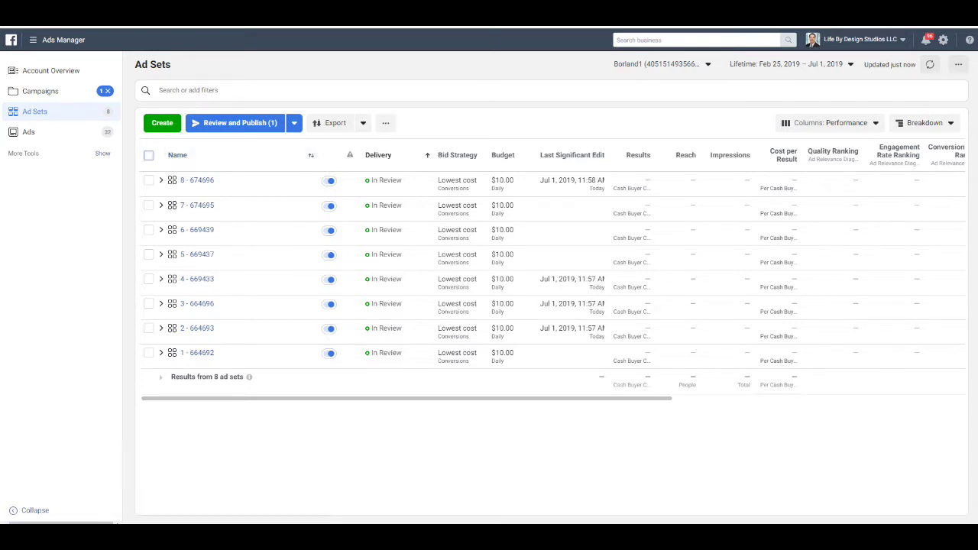
pyautogui.click(149, 155)
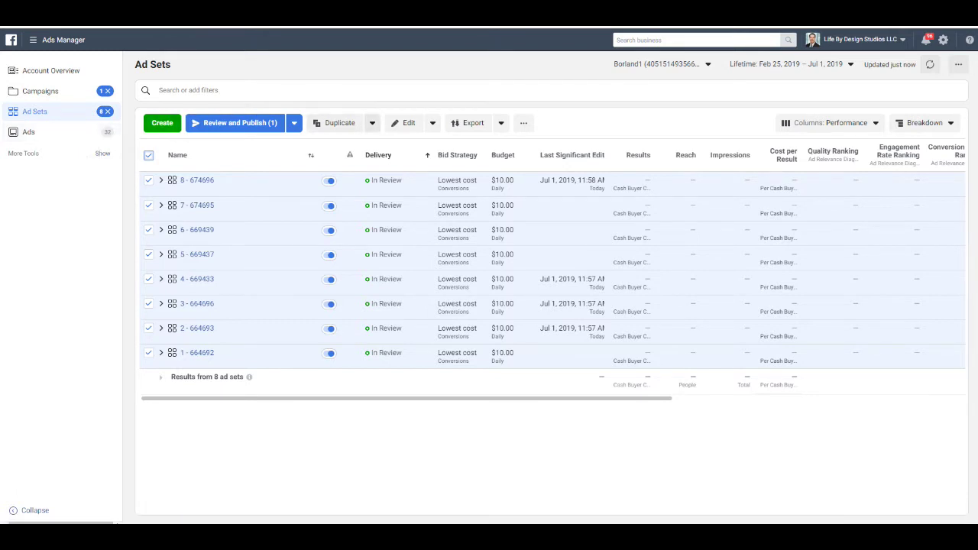
pyautogui.click(409, 122)
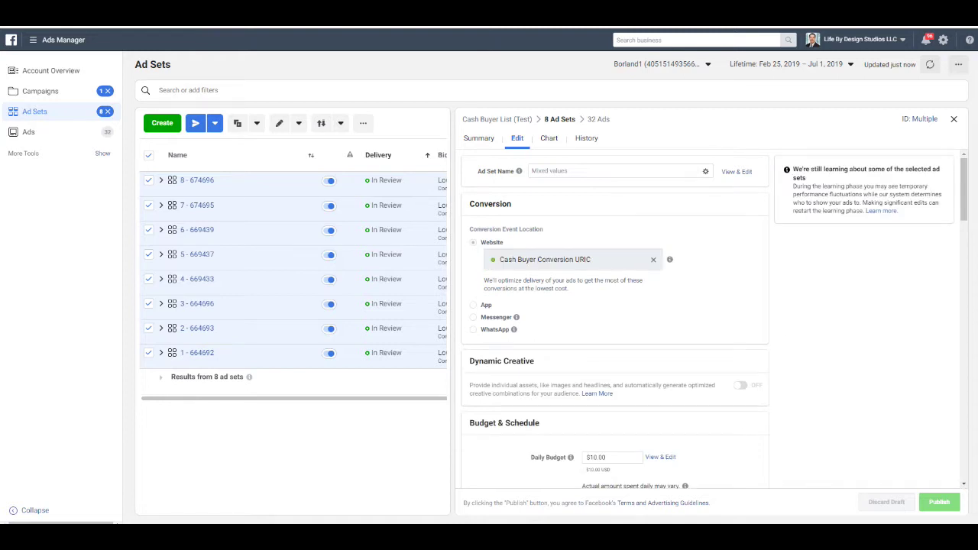
# Step: Examine the daily budget of each selected ad set, then close the budget overview without changes
pyautogui.scroll(-1, 473, 191)
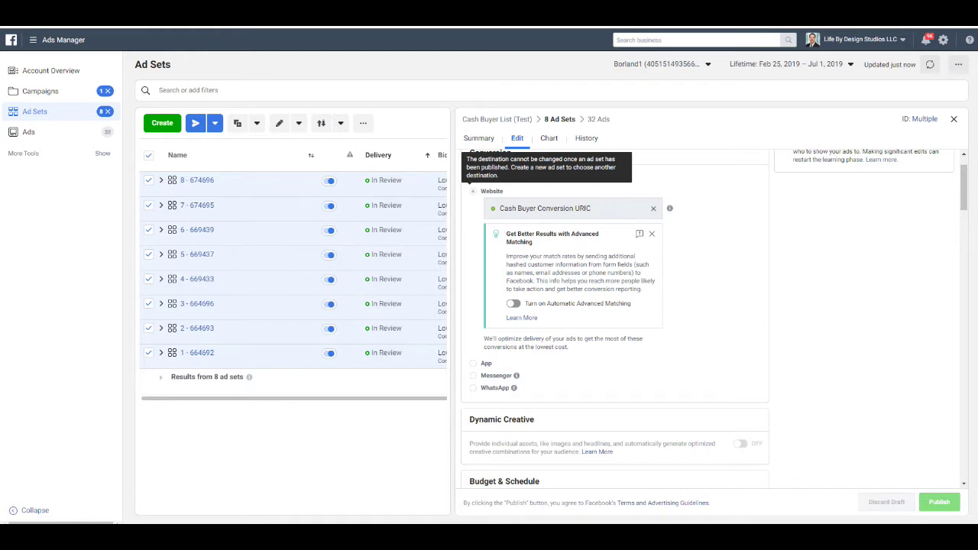
pyautogui.scroll(-5, 614, 317)
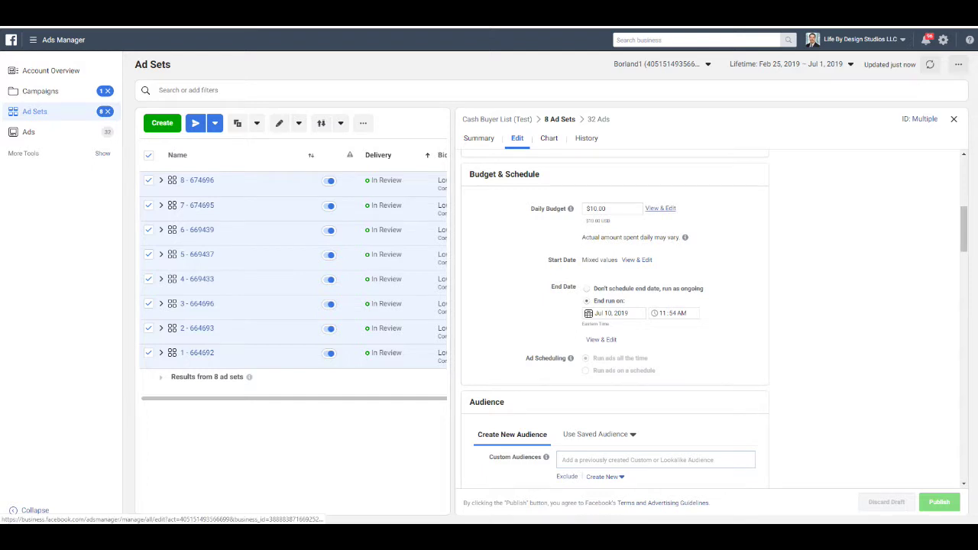
pyautogui.click(660, 207)
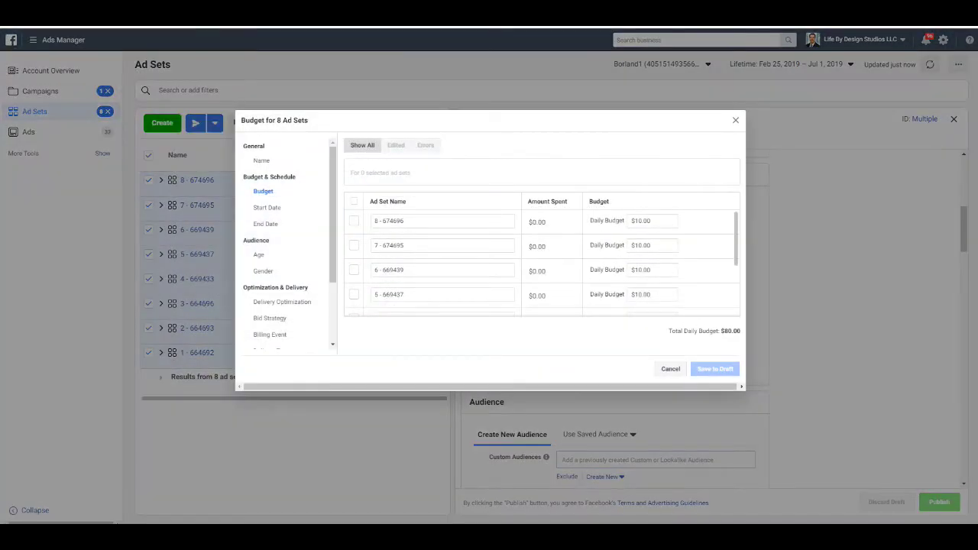
pyautogui.scroll(-3, 542, 262)
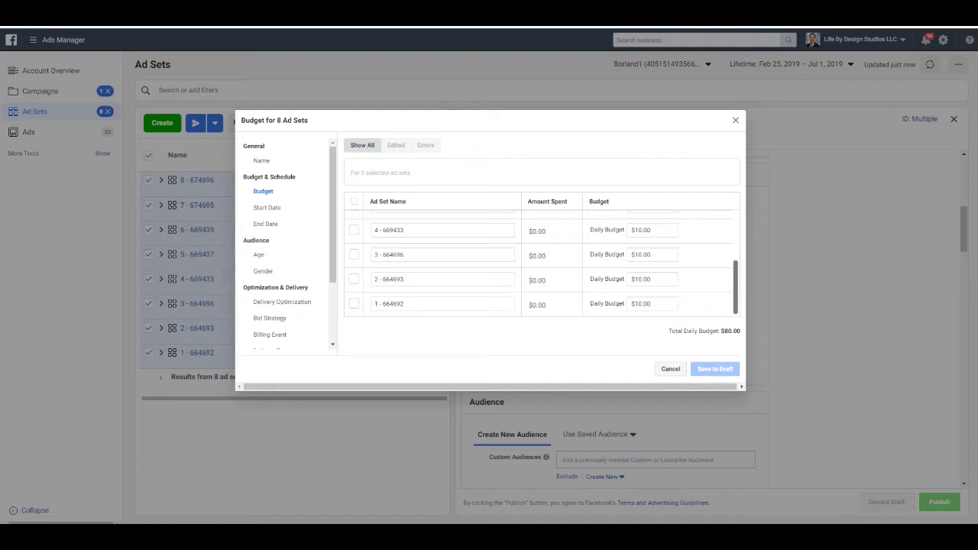
pyautogui.scroll(3, 542, 263)
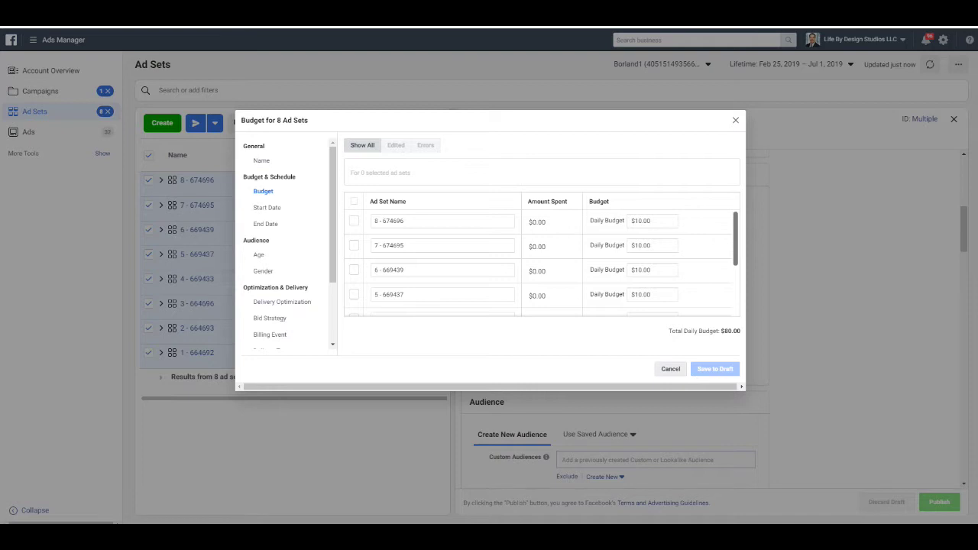
pyautogui.press('Escape')
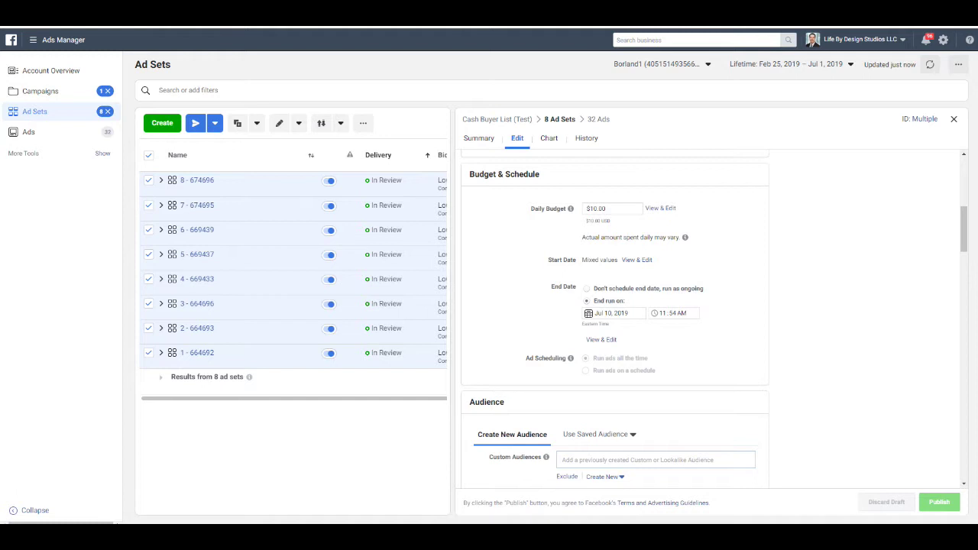
# Step: Examine the start and end dates of the selected ad sets
pyautogui.click(600, 339)
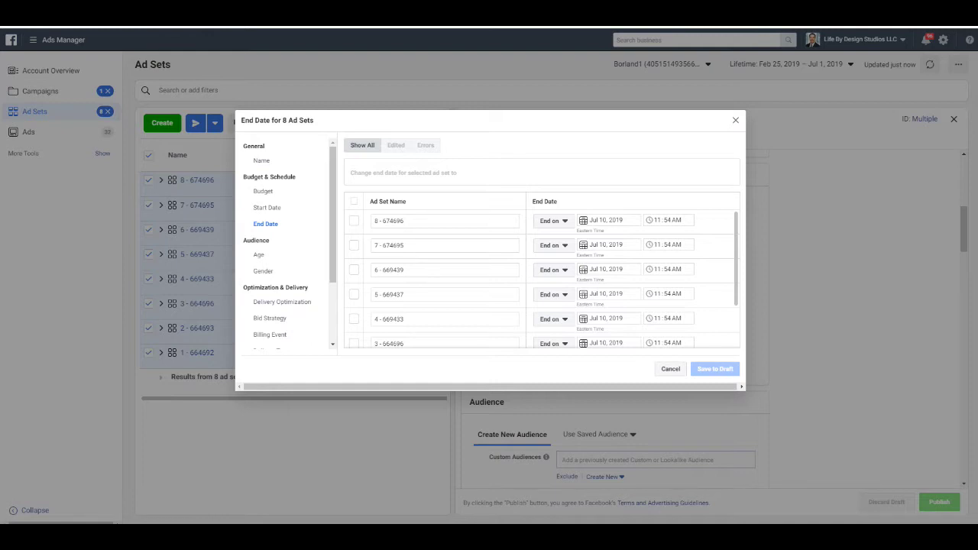
pyautogui.click(266, 207)
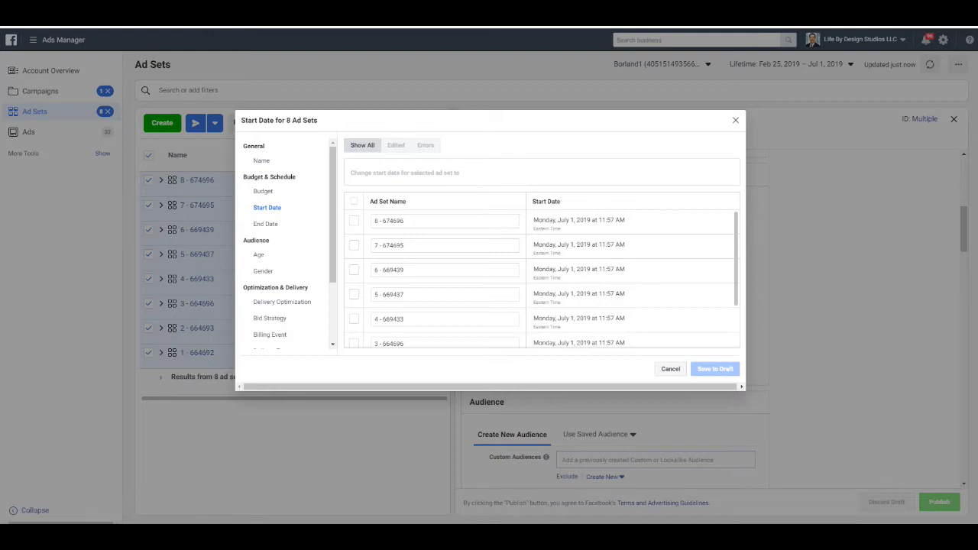
pyautogui.scroll(-2, 541, 278)
pyautogui.scroll(2, 540, 278)
pyautogui.click(265, 224)
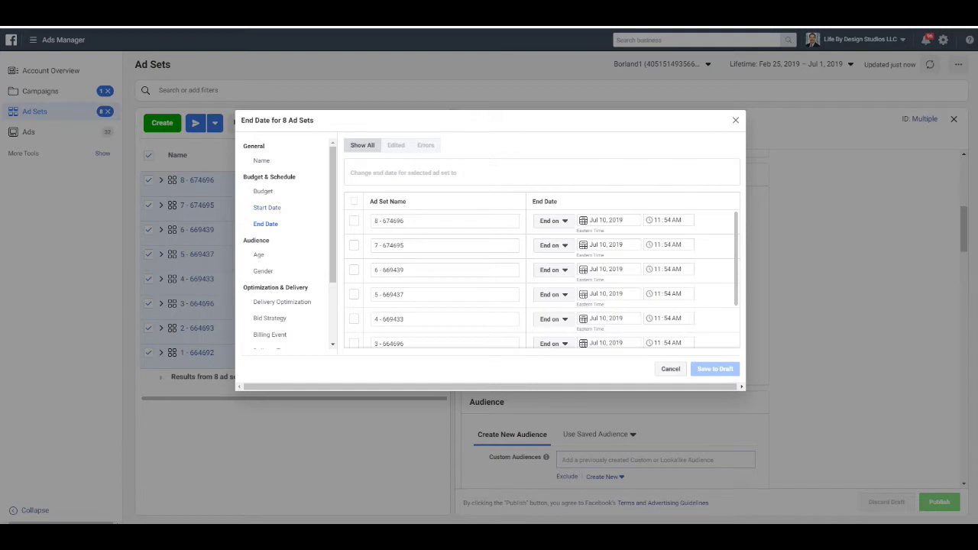
# Step: Examine the age ranges and the gender targeting of the selected ad sets
pyautogui.click(258, 255)
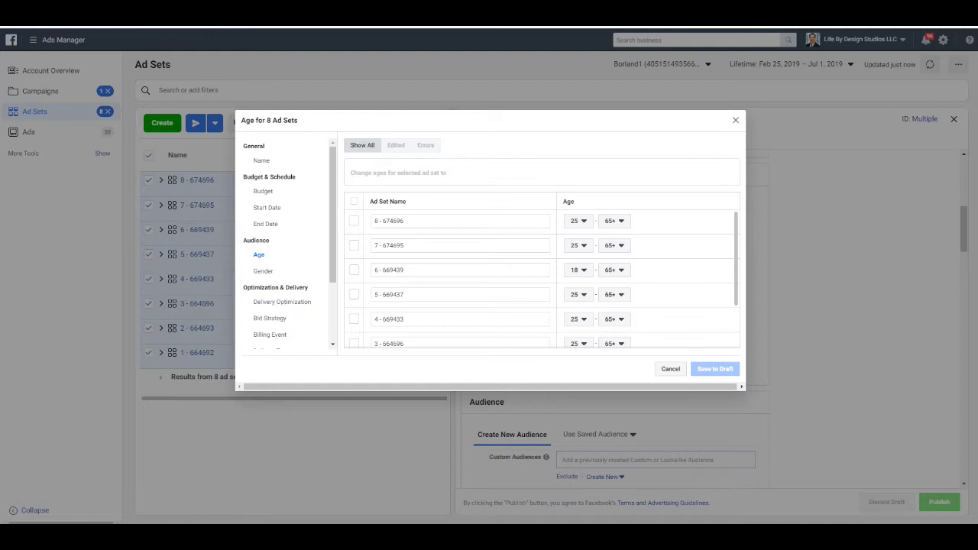
pyautogui.scroll(-2, 541, 278)
pyautogui.scroll(2, 542, 278)
pyautogui.scroll(-2, 541, 278)
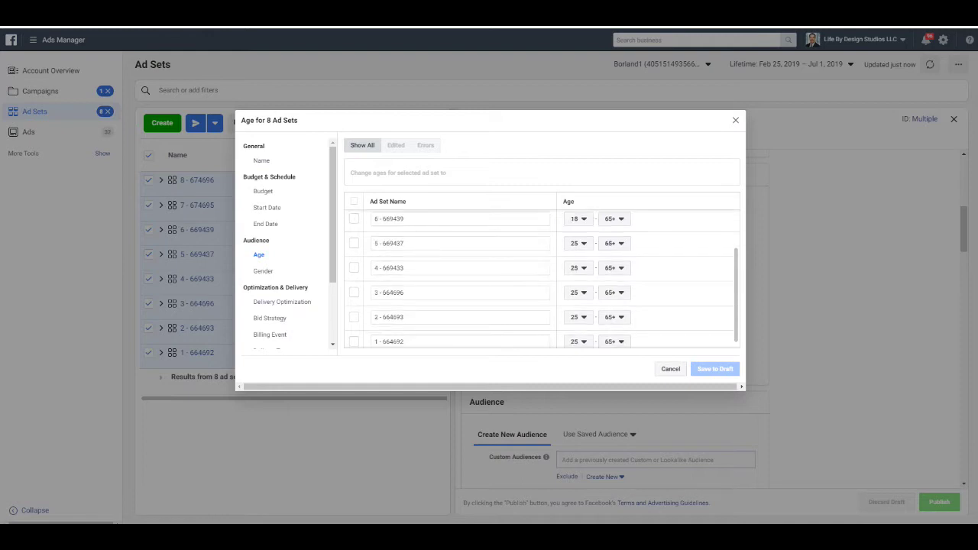
pyautogui.scroll(2, 542, 279)
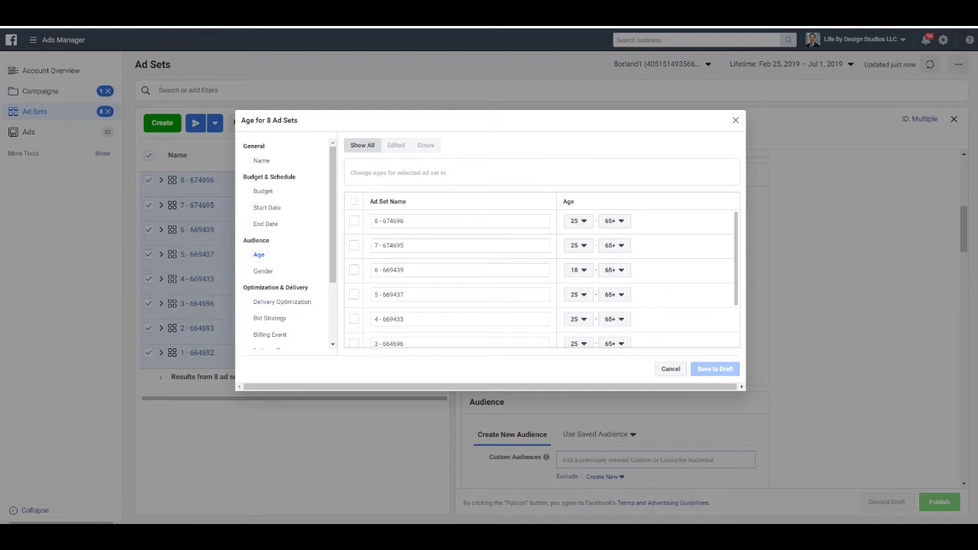
pyautogui.click(401, 269)
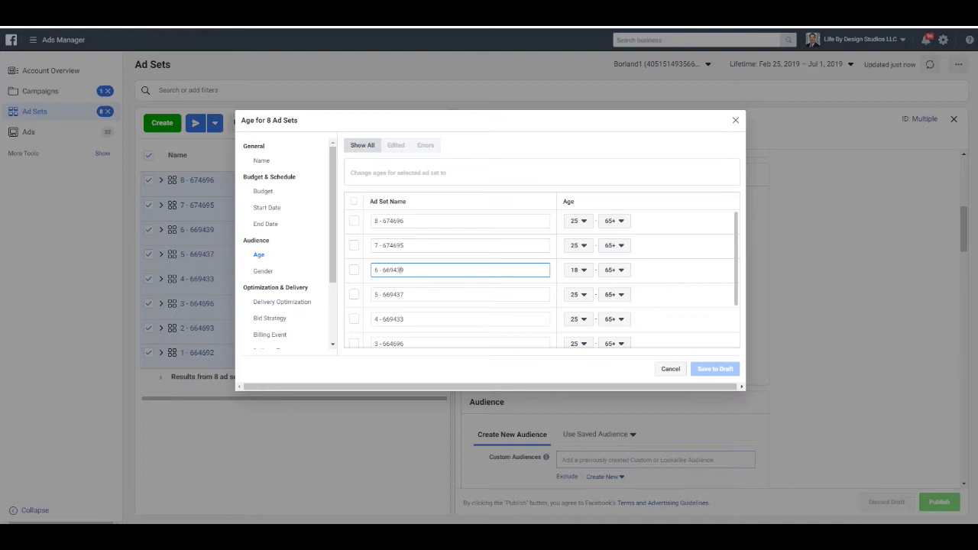
pyautogui.scroll(-2, 401, 269)
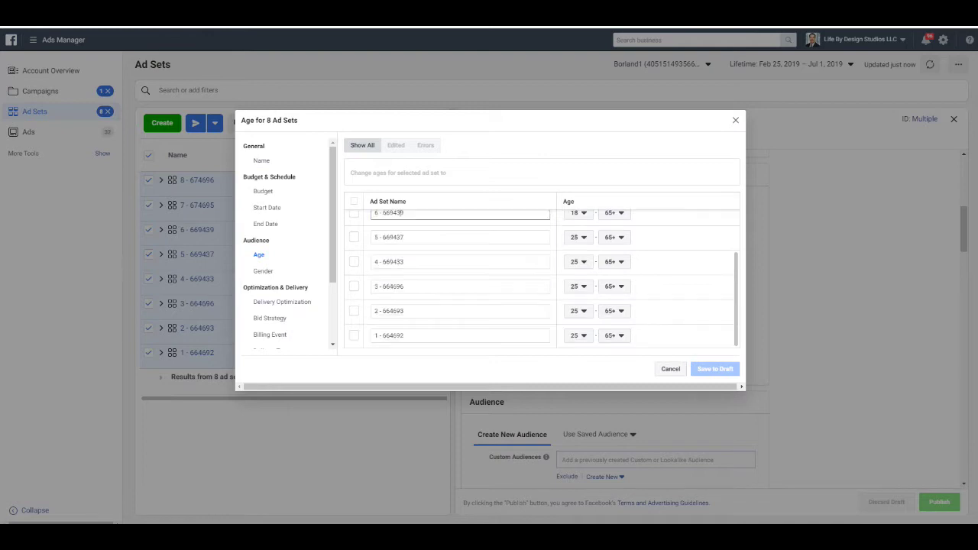
pyautogui.click(263, 270)
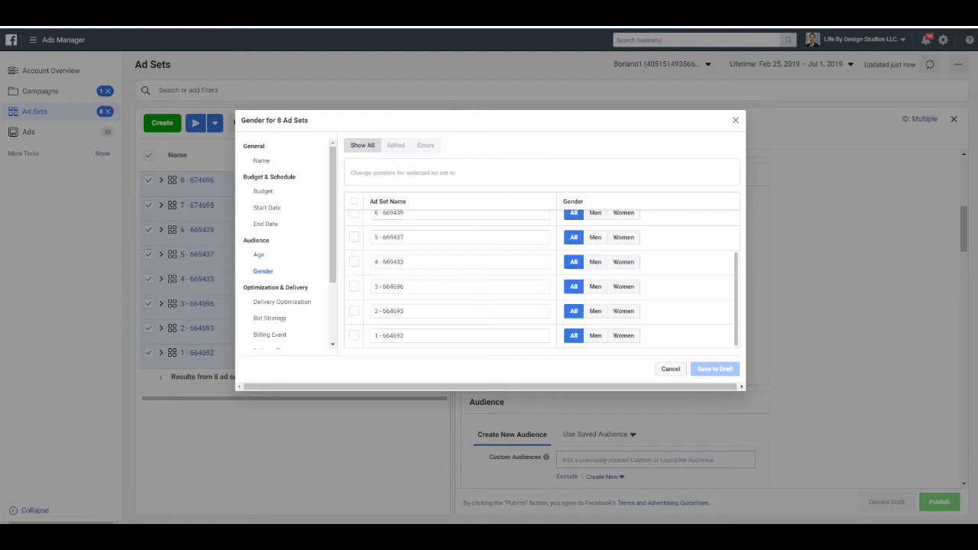
# Step: Examine the delivery optimization, bid strategy and placements of the selected ad sets in the bulk overview
pyautogui.scroll(2, 541, 279)
pyautogui.scroll(-2, 541, 279)
pyautogui.scroll(-3, 286, 245)
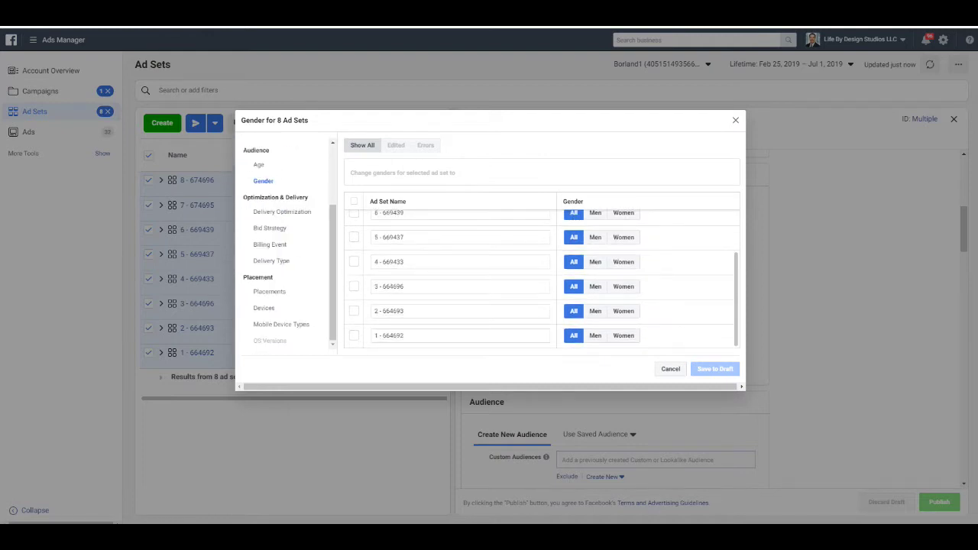
pyautogui.click(282, 211)
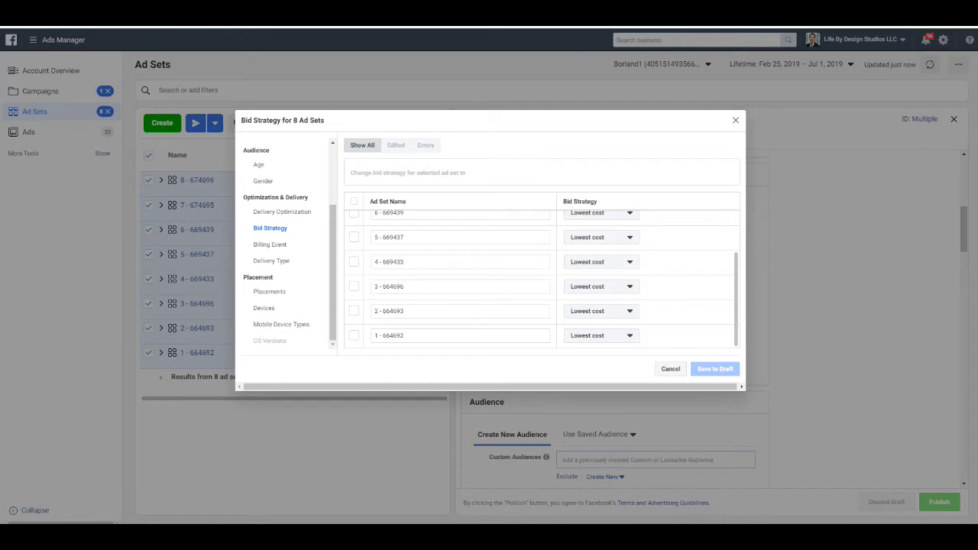
pyautogui.click(269, 291)
pyautogui.scroll(-1, 541, 279)
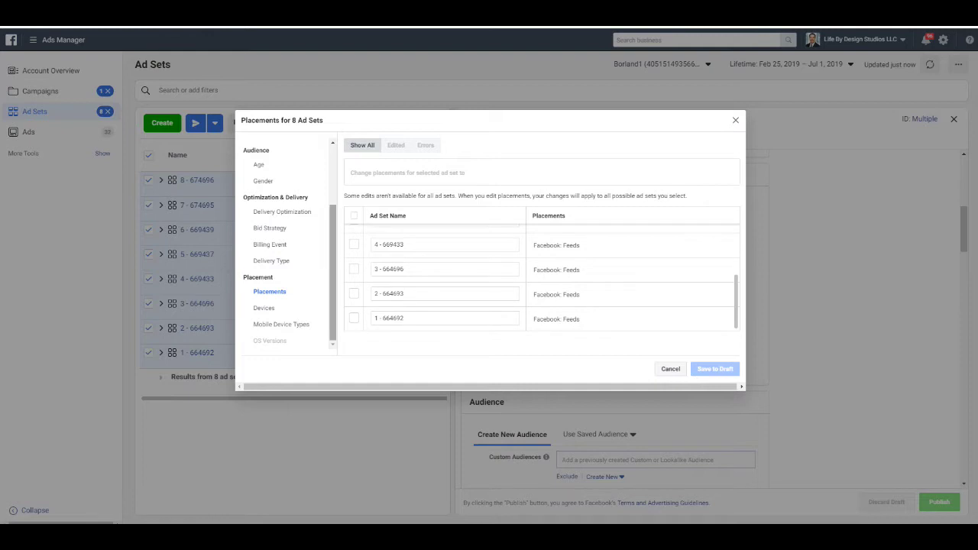
# Step: Review the daily budgets, start dates and end dates of the selected ad sets again in the bulk overview
pyautogui.scroll(3, 287, 244)
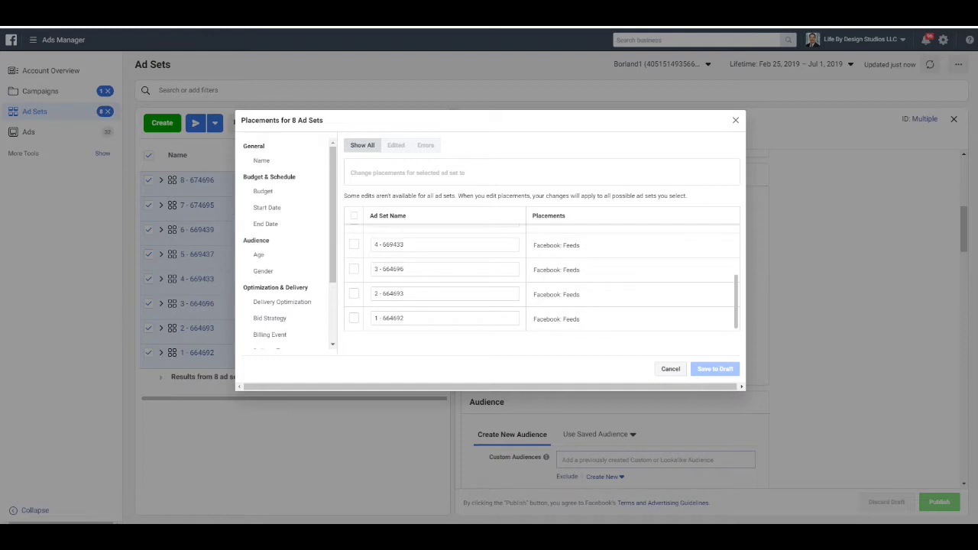
pyautogui.click(263, 191)
pyautogui.scroll(2, 540, 263)
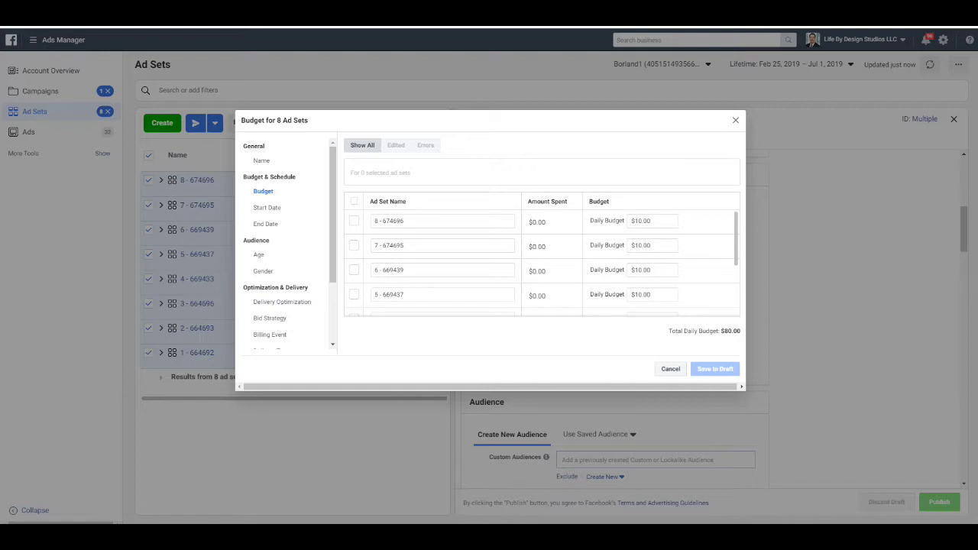
pyautogui.scroll(-2, 541, 262)
pyautogui.click(267, 207)
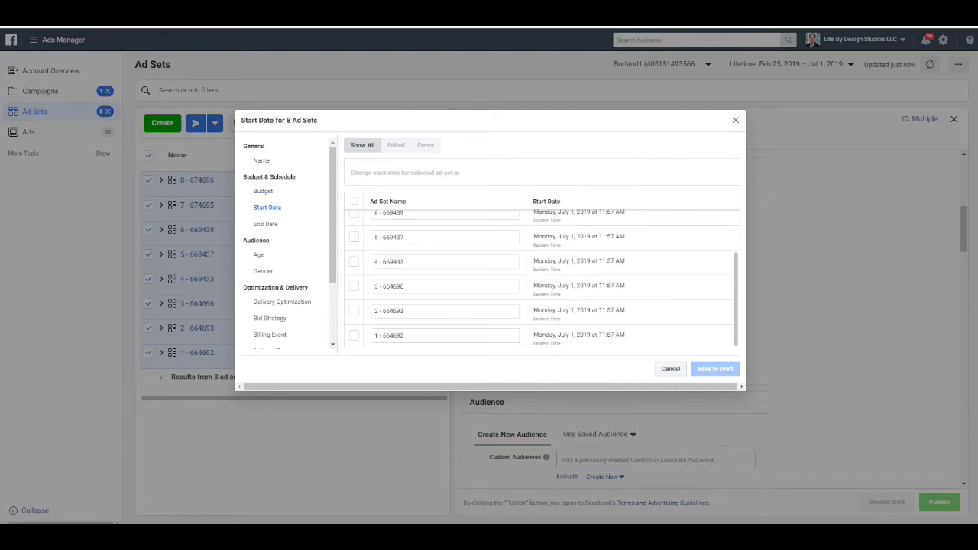
pyautogui.click(265, 224)
pyautogui.scroll(2, 541, 278)
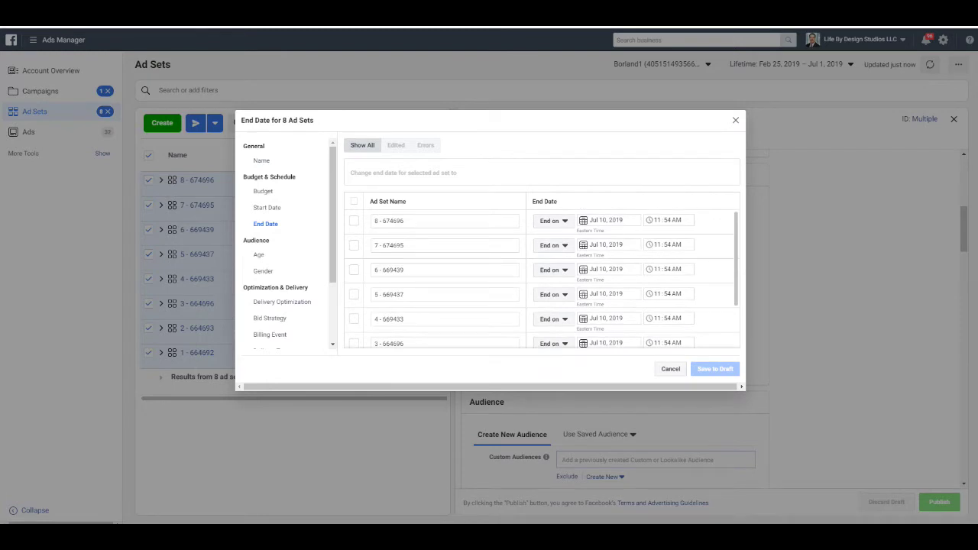
pyautogui.scroll(-3, 542, 279)
# Step: Review the age ranges and gender targeting of the selected ad sets again
pyautogui.click(258, 254)
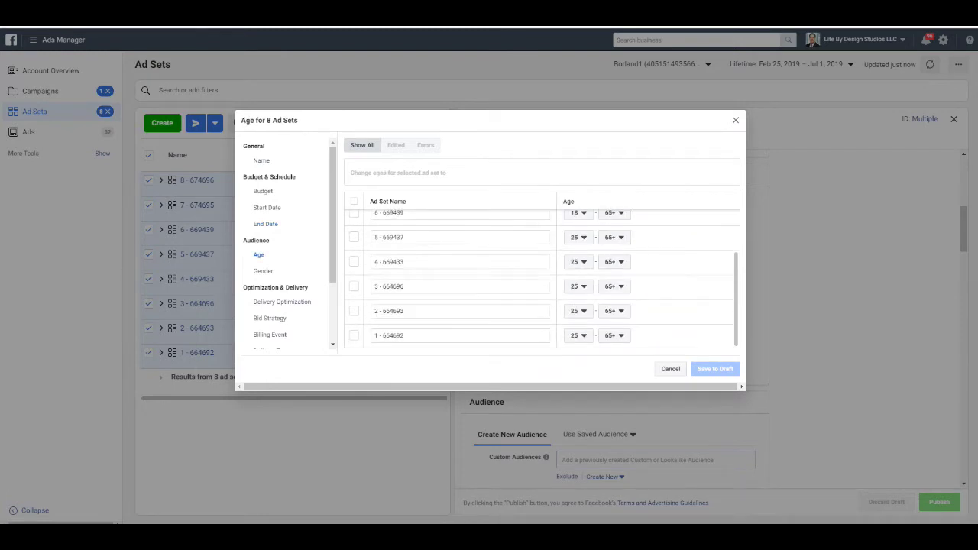
pyautogui.click(263, 271)
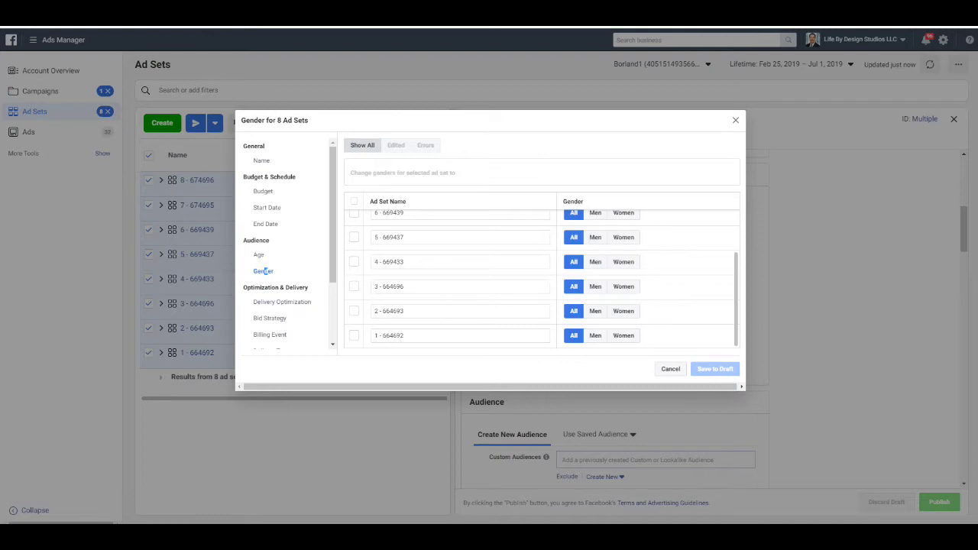
pyautogui.scroll(-2, 286, 243)
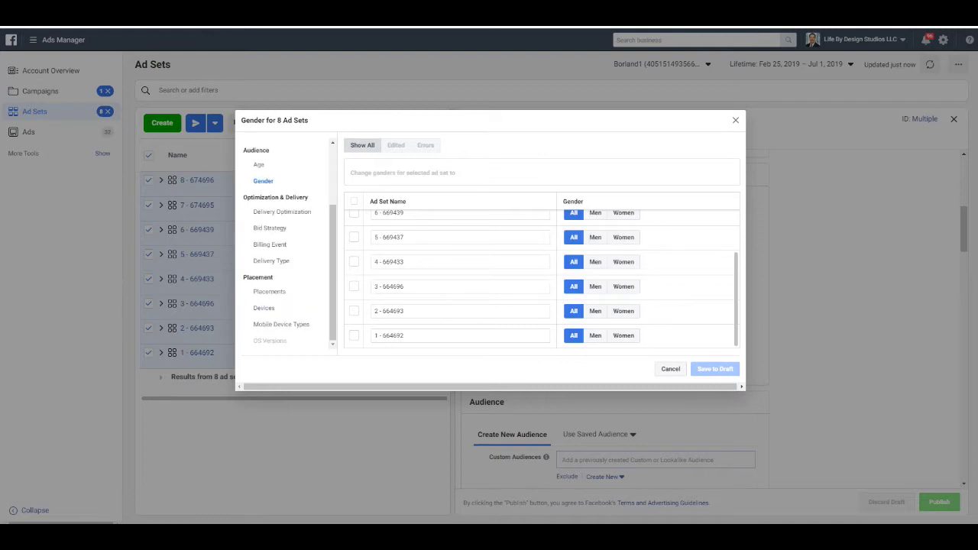
# Step: Check the delivery optimization, bid strategy and placements across the selected ad sets, then close the overview without changes
pyautogui.click(282, 212)
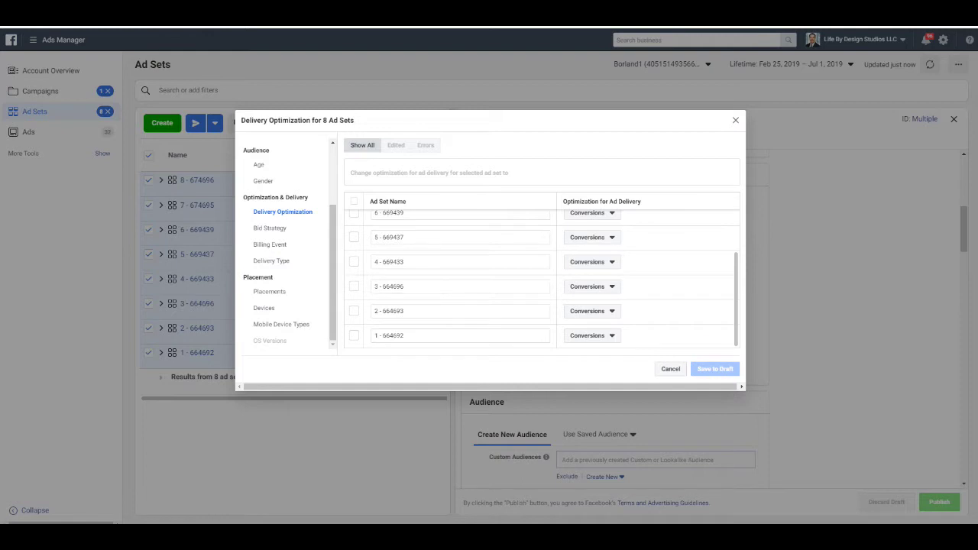
pyautogui.click(270, 228)
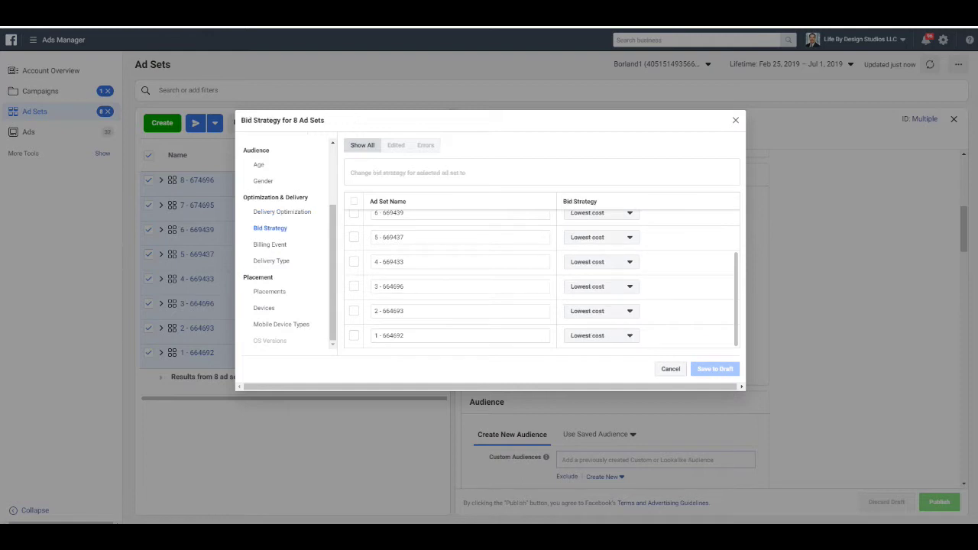
pyautogui.scroll(1, 540, 278)
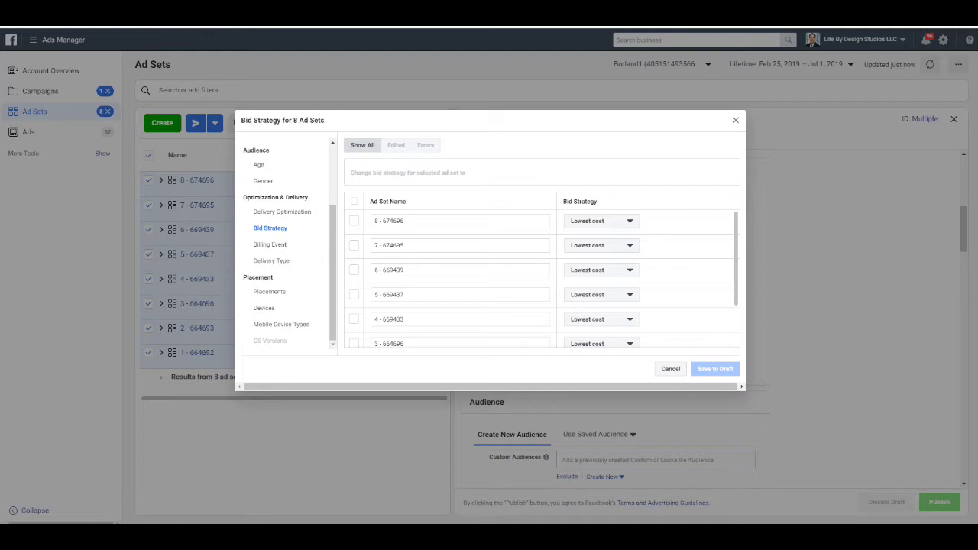
pyautogui.click(269, 291)
pyautogui.scroll(-3, 540, 275)
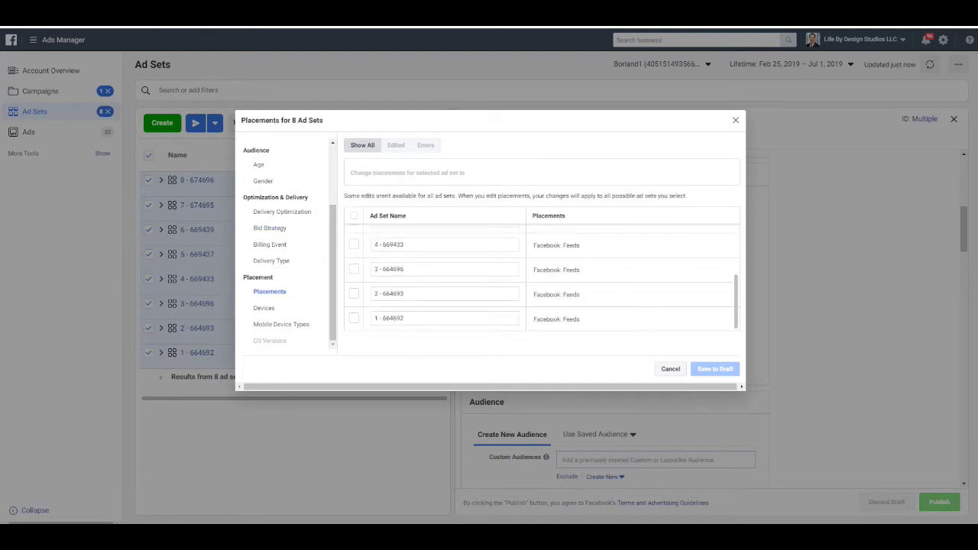
pyautogui.press('Escape')
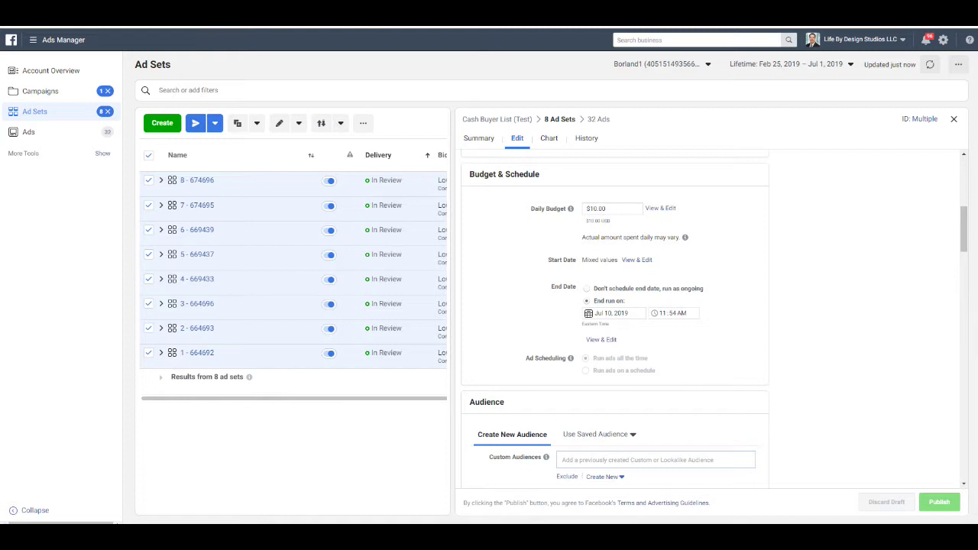
# Step: Examine the shared audience settings of the selected ad sets, including the full list of detailed targeting interests
pyautogui.scroll(-7, 615, 321)
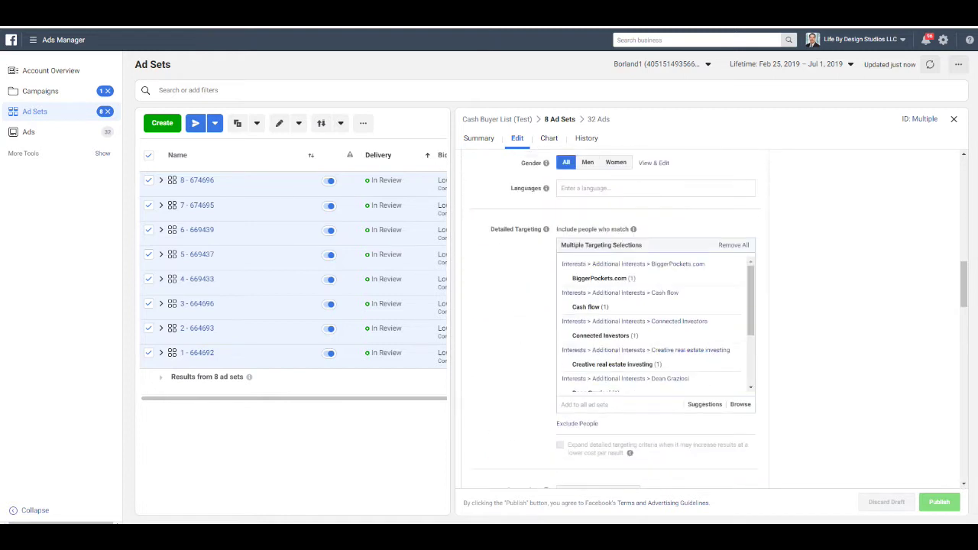
pyautogui.scroll(-5, 615, 321)
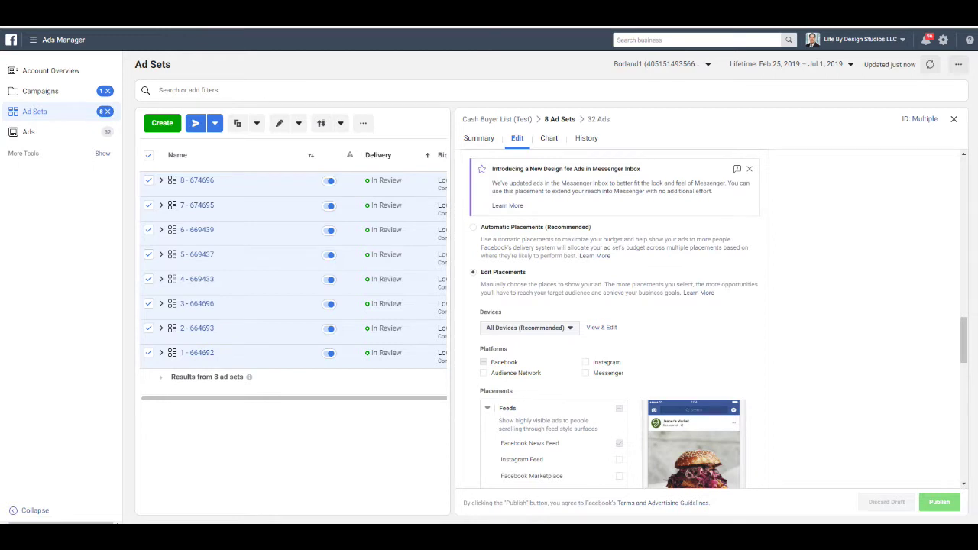
pyautogui.scroll(4, 615, 320)
pyautogui.scroll(6, 615, 321)
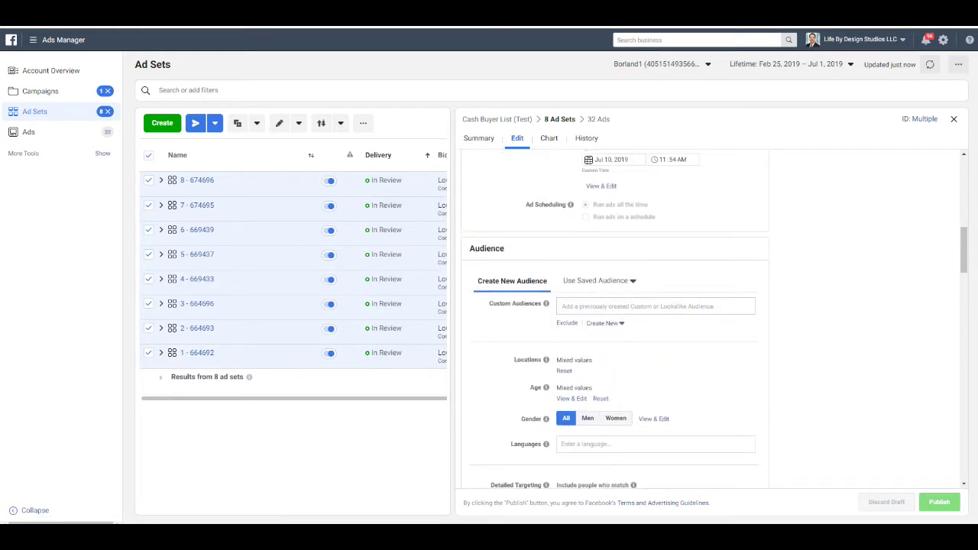
pyautogui.scroll(2, 615, 320)
pyautogui.scroll(-8, 615, 321)
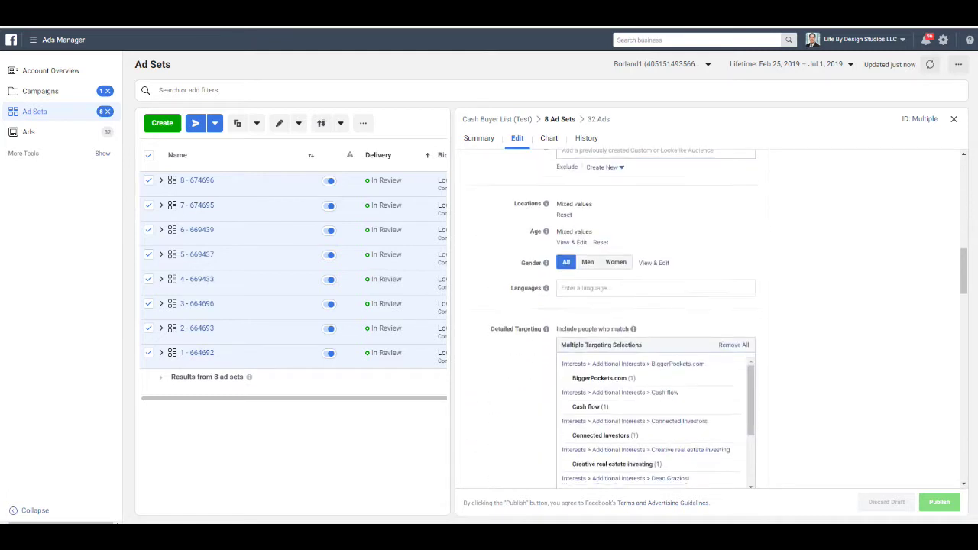
pyautogui.scroll(-3, 656, 275)
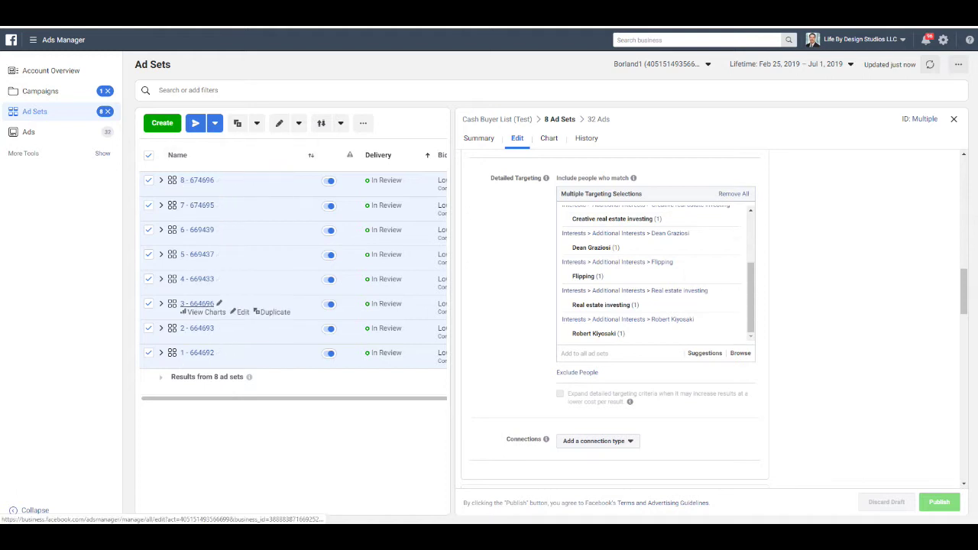
pyautogui.scroll(3, 659, 274)
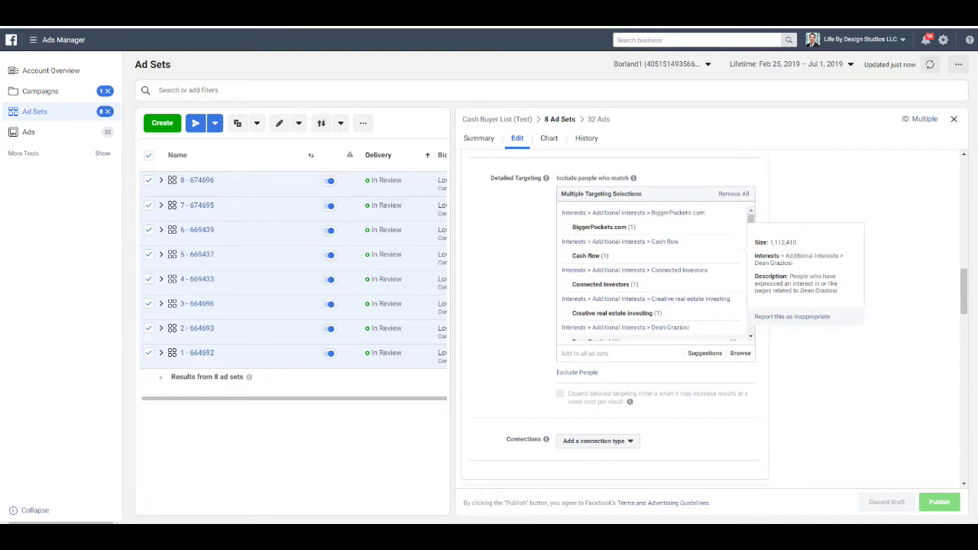
pyautogui.scroll(-3, 615, 321)
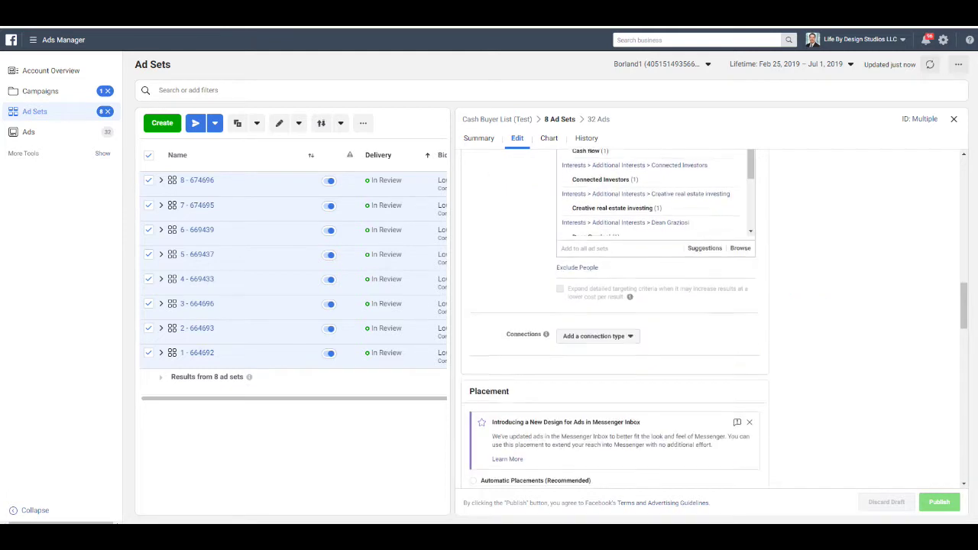
# Step: Examine the placement and Optimization & Delivery settings of the selected ad sets, then close the ad set editor
pyautogui.scroll(-2, 615, 321)
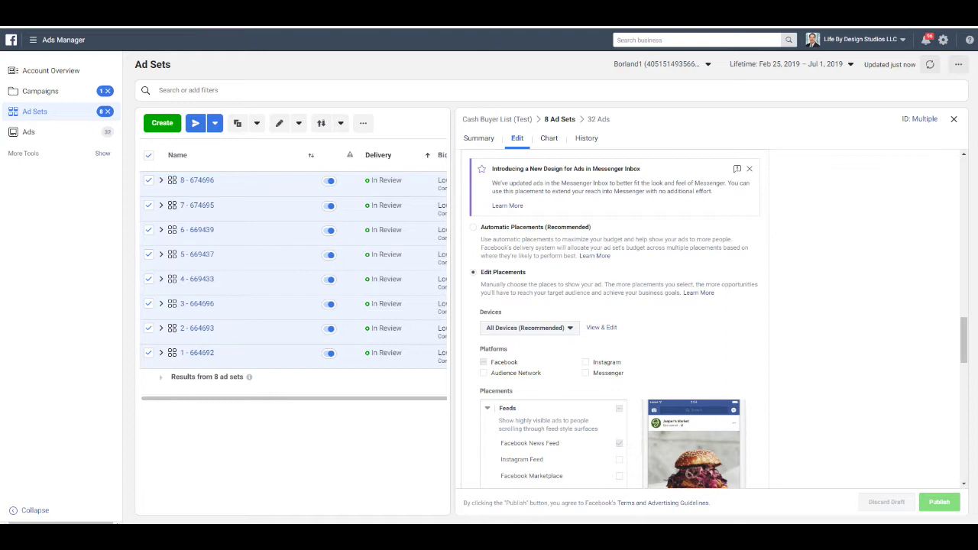
pyautogui.scroll(-6, 615, 321)
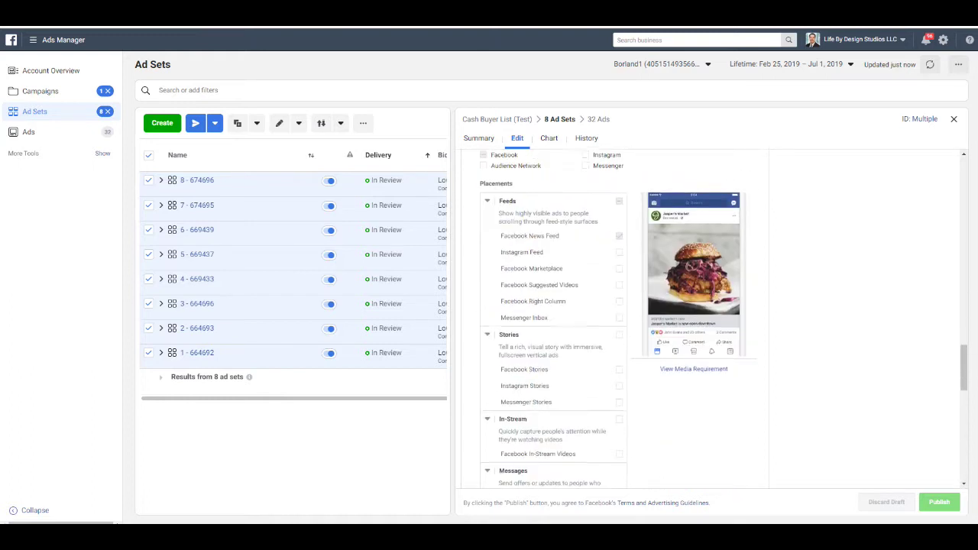
pyautogui.scroll(-6, 620, 320)
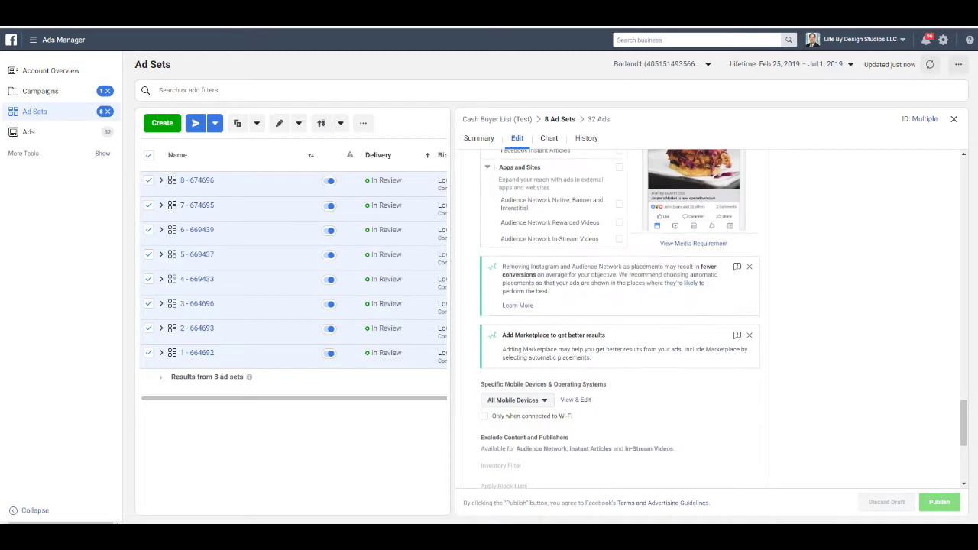
pyautogui.scroll(-3, 615, 321)
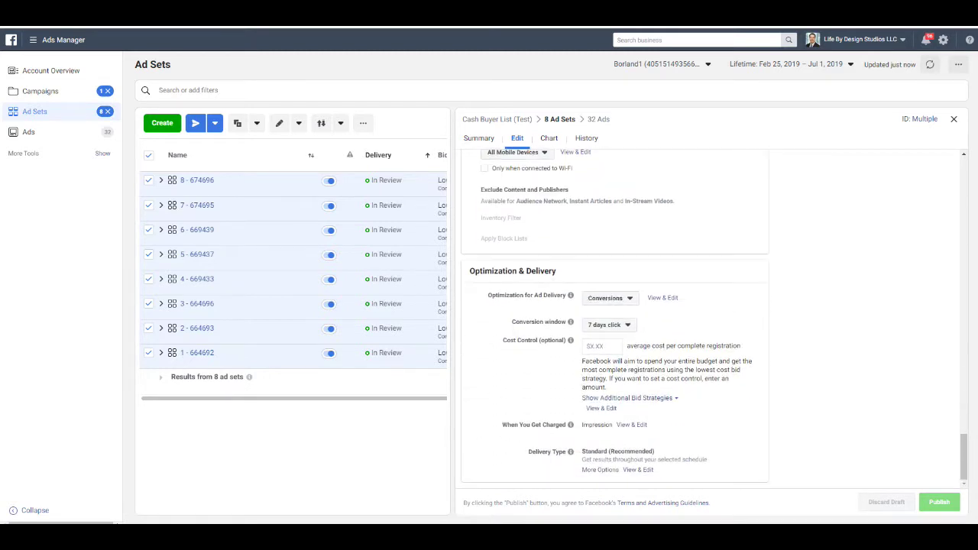
pyautogui.moveTo(469, 271); pyautogui.dragTo(553, 271)
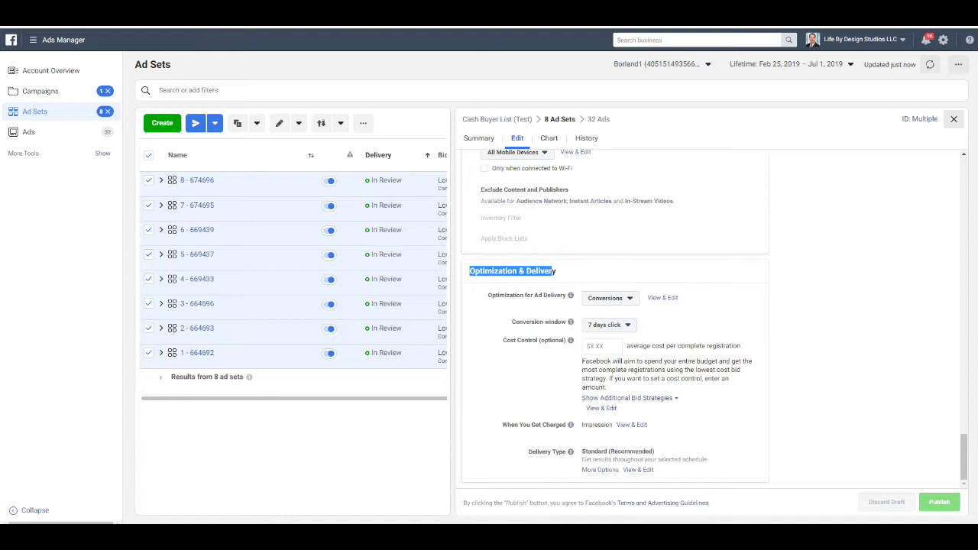
pyautogui.click(953, 118)
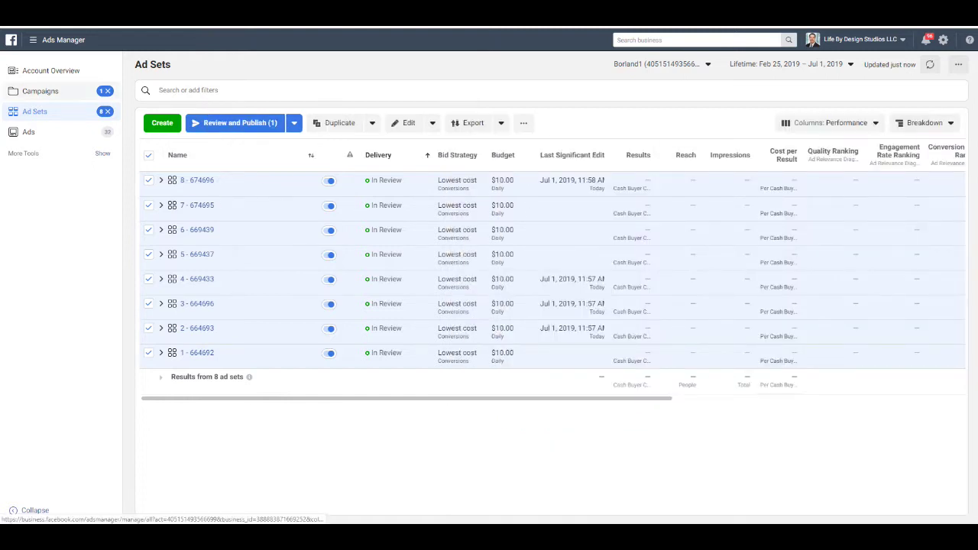
# Step: Return to the campaign list, go back to the campaign's ad sets, and open all of them together for editing
pyautogui.click(40, 91)
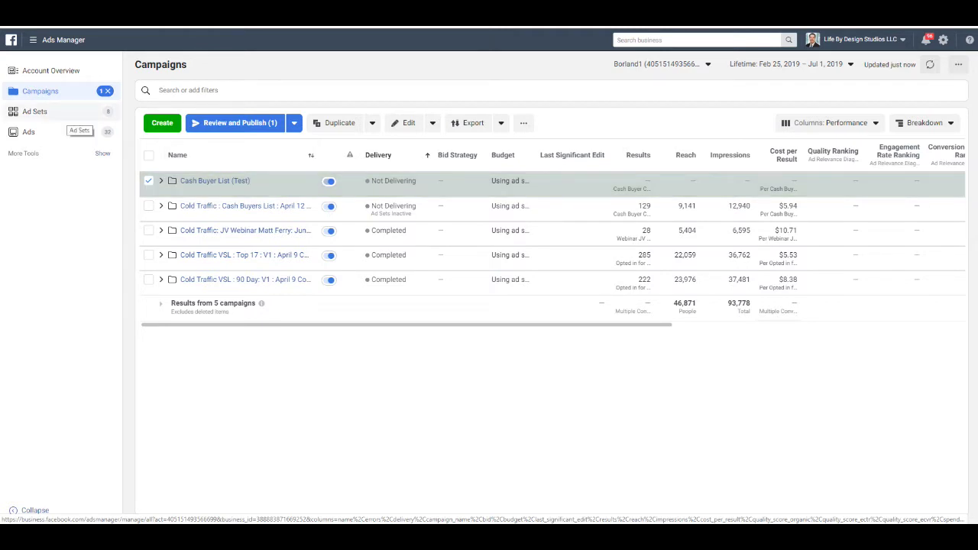
pyautogui.click(67, 112)
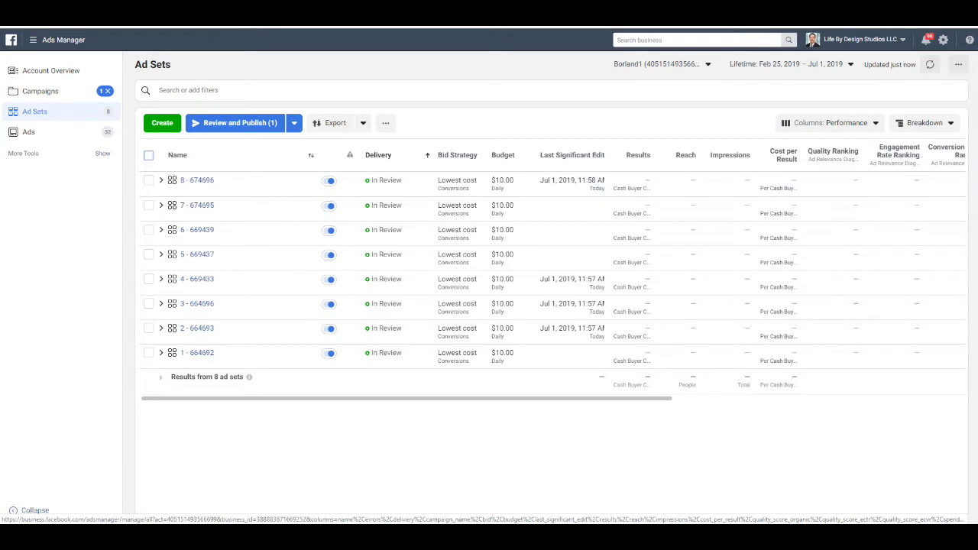
pyautogui.click(148, 155)
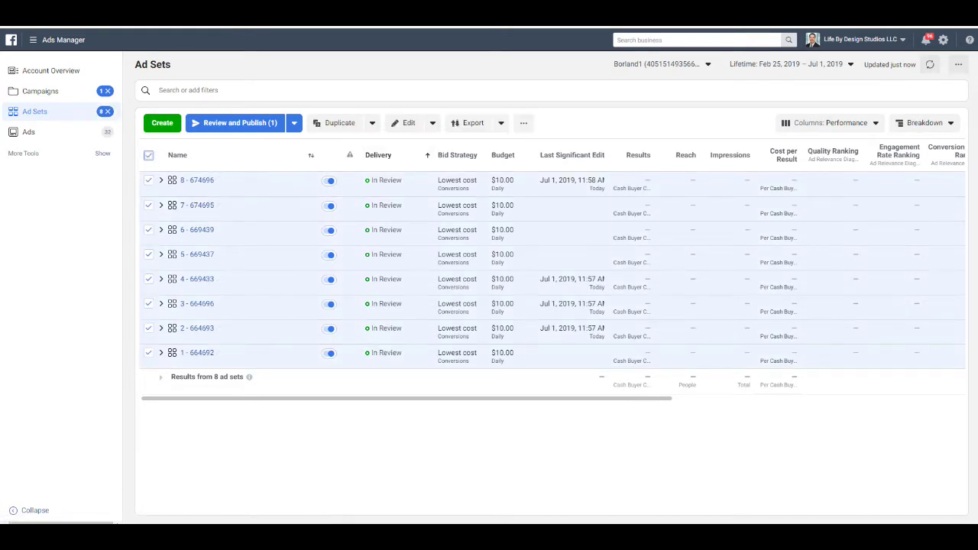
pyautogui.click(407, 123)
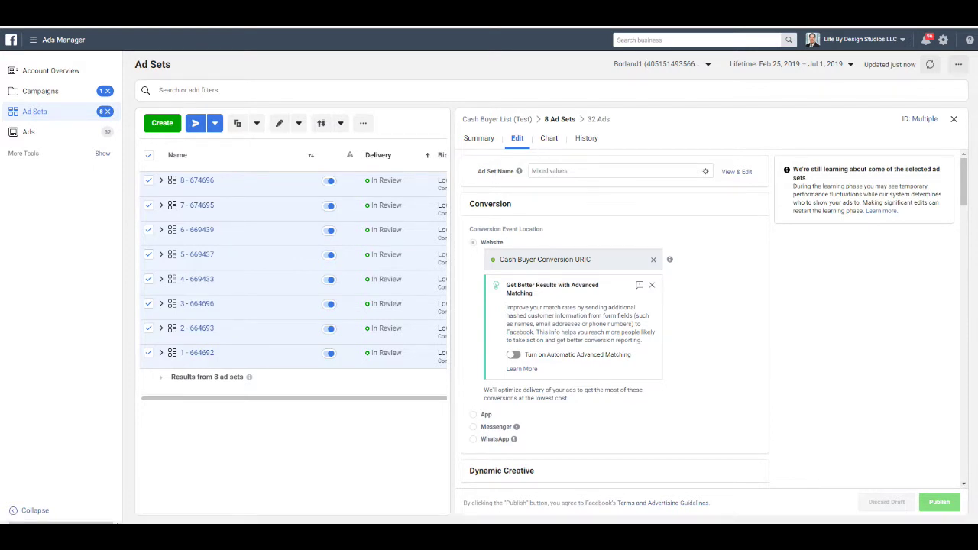
# Step: Examine the Optimization & Delivery section for all selected ad sets in the bulk editor
pyautogui.scroll(-3, 615, 321)
pyautogui.scroll(-15, 615, 320)
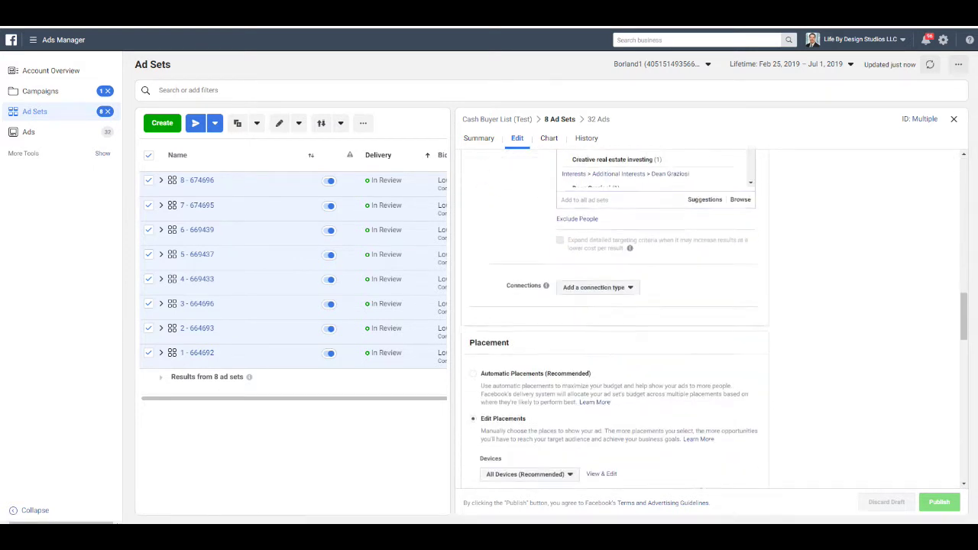
pyautogui.scroll(-20, 615, 321)
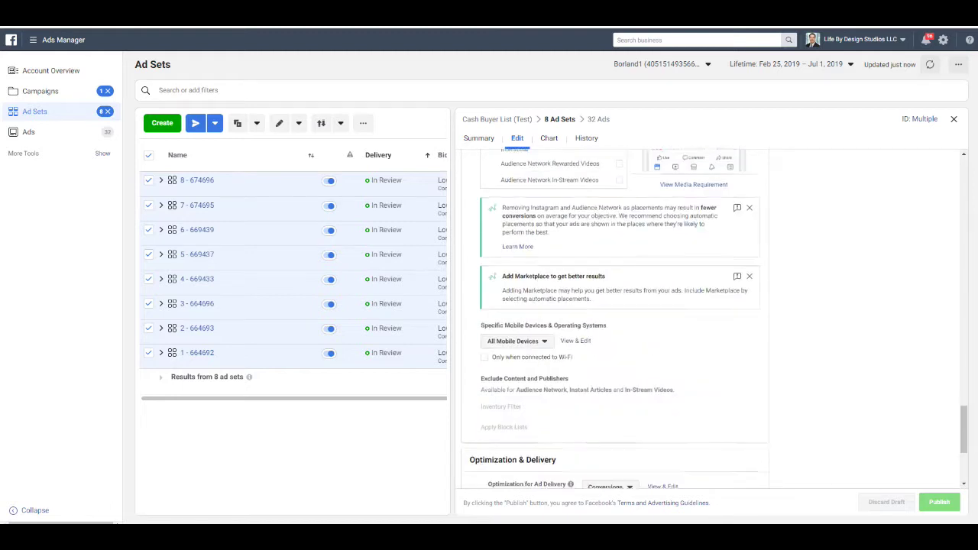
pyautogui.moveTo(557, 306); pyautogui.dragTo(465, 300)
pyautogui.scroll(-1, 615, 321)
pyautogui.scroll(-1, 614, 318)
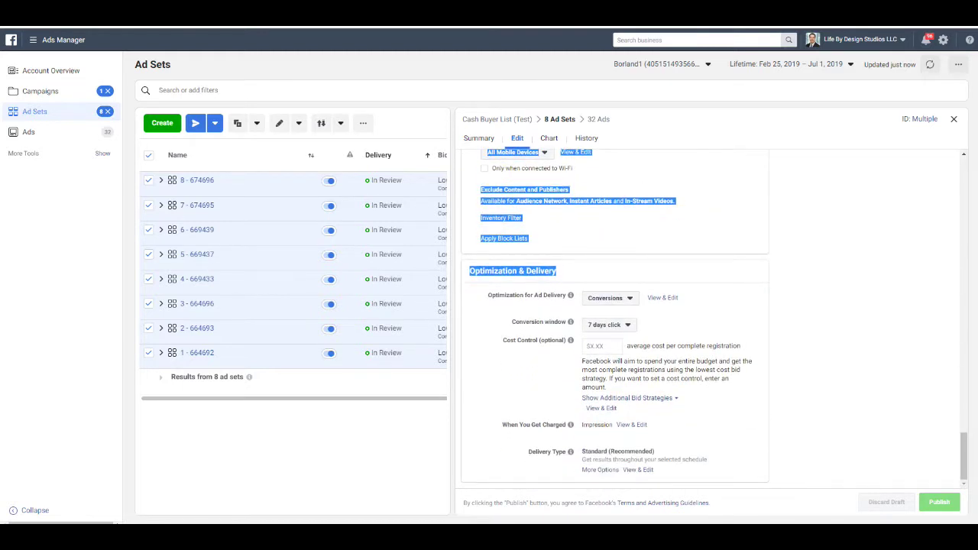
# Step: Switch the conversion window of all selected ad sets to 1 day click or view, then back to 7 days click
pyautogui.click(609, 298)
pyautogui.click(609, 298)
pyautogui.click(608, 325)
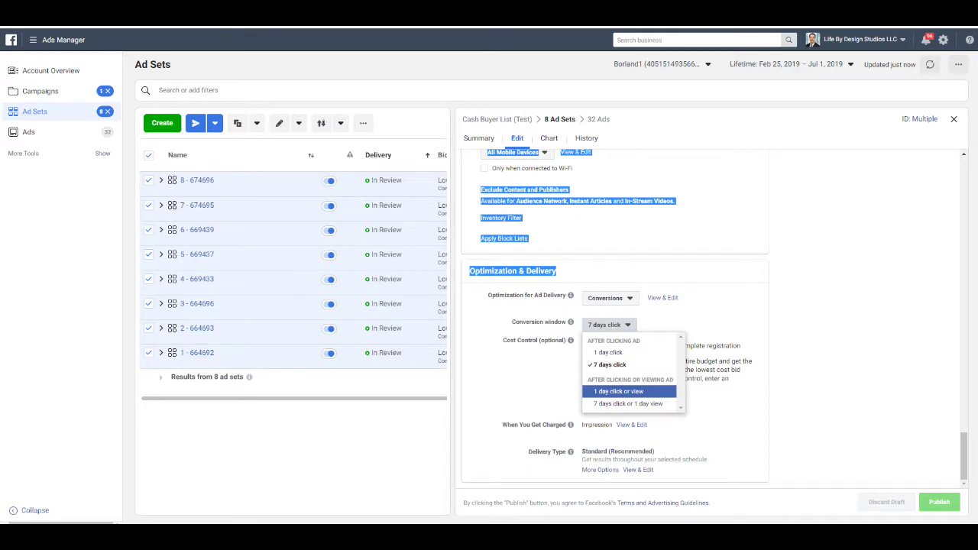
pyautogui.moveTo(610, 380); pyautogui.dragTo(657, 380)
pyautogui.click(629, 391)
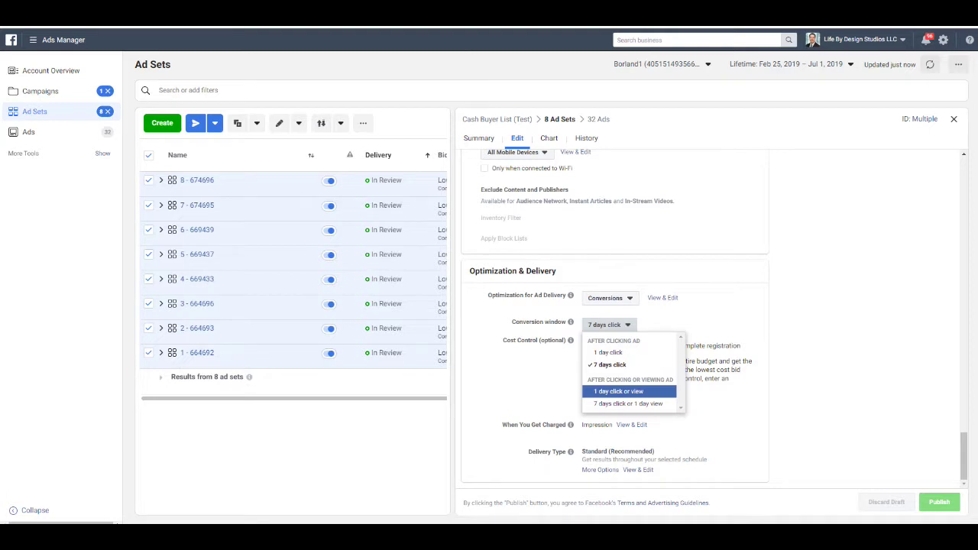
pyautogui.press('Return')
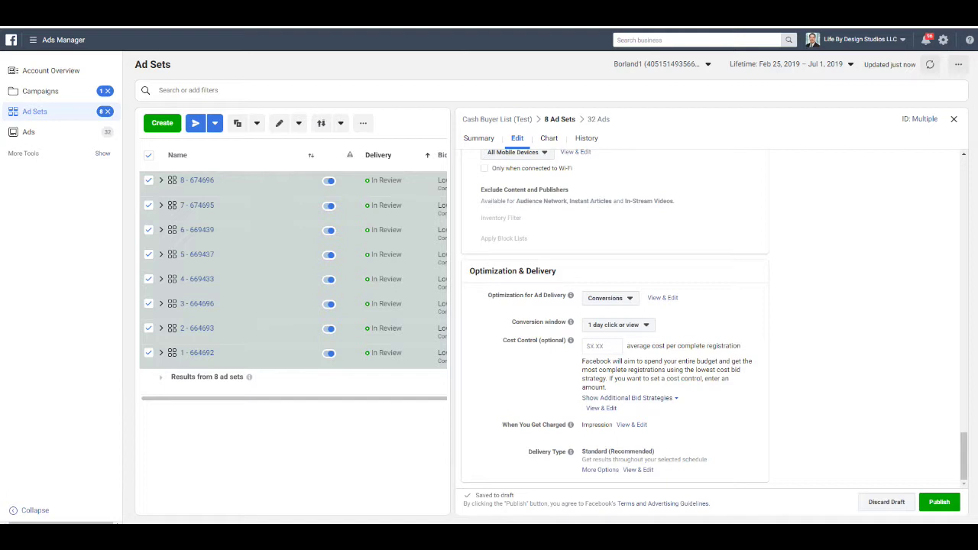
pyautogui.click(617, 325)
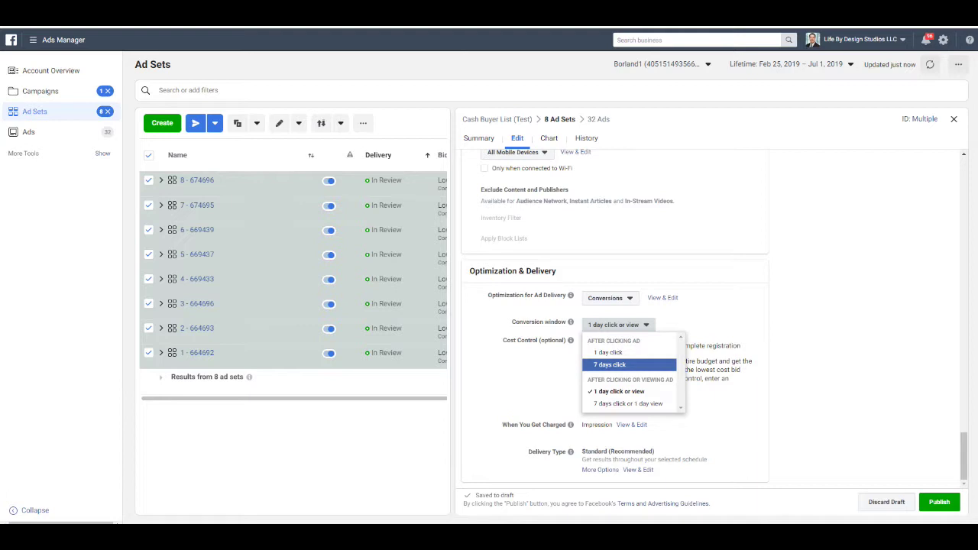
pyautogui.press('Return')
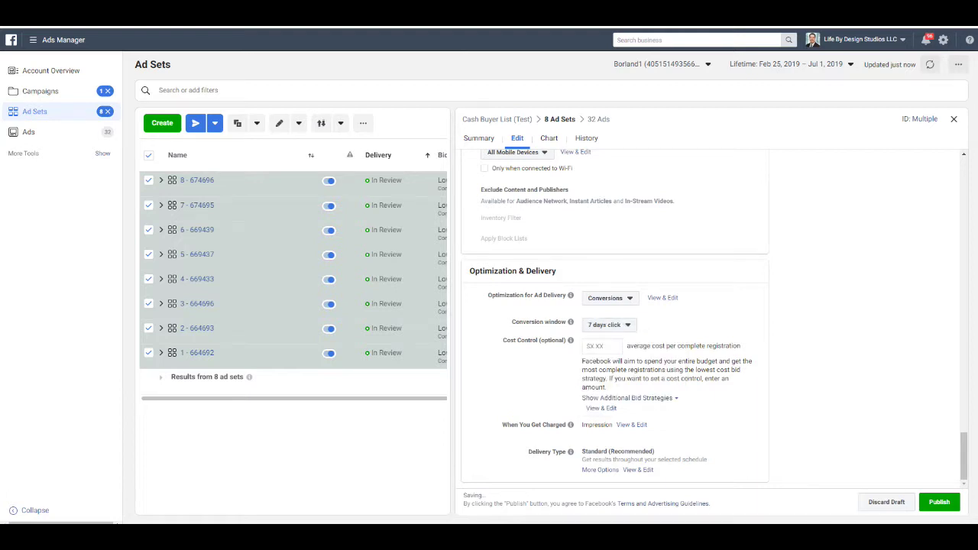
# Step: Set the conversion window of all eight selected ad sets to 1 day click or view
pyautogui.press('Return')
pyautogui.press('Down')
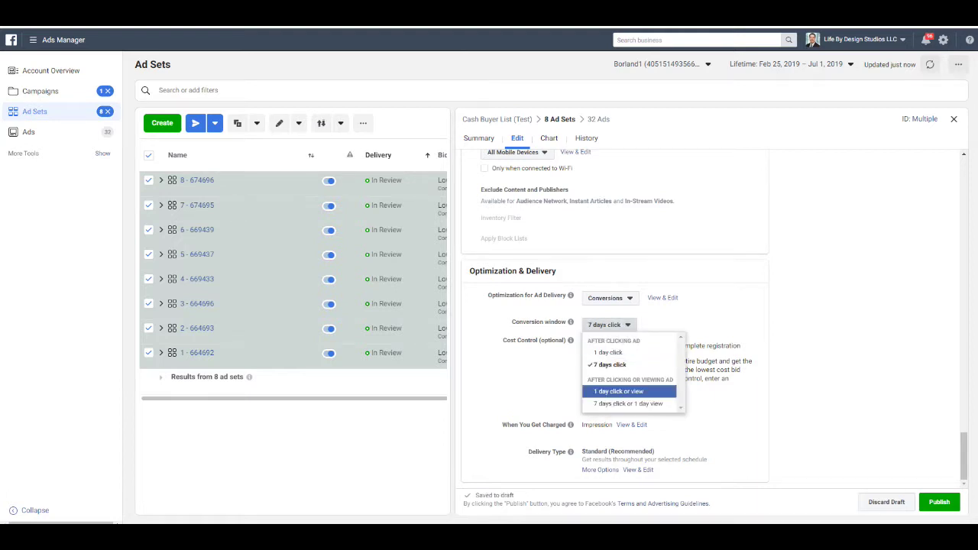
pyautogui.press('Return')
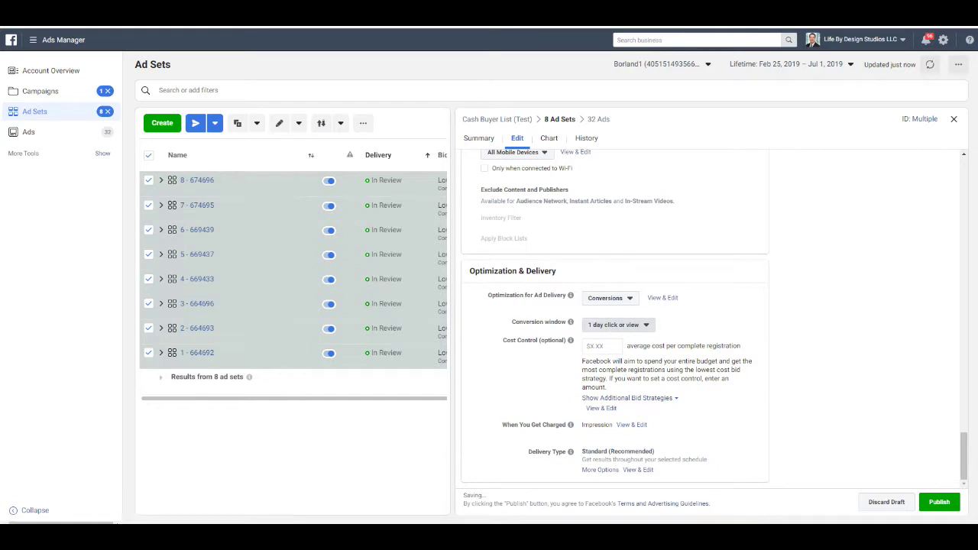
pyautogui.press('Return')
pyautogui.moveTo(601, 380); pyautogui.dragTo(673, 379)
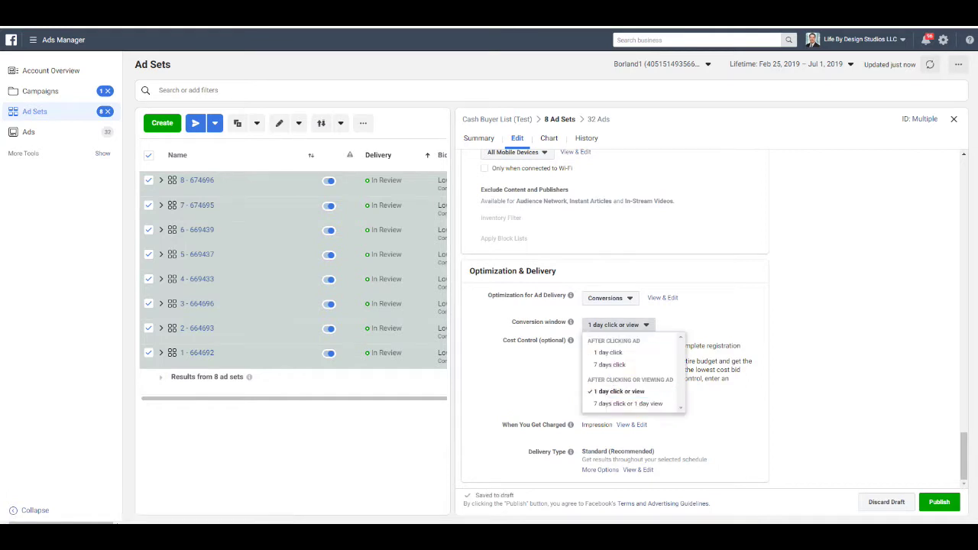
pyautogui.press('Escape')
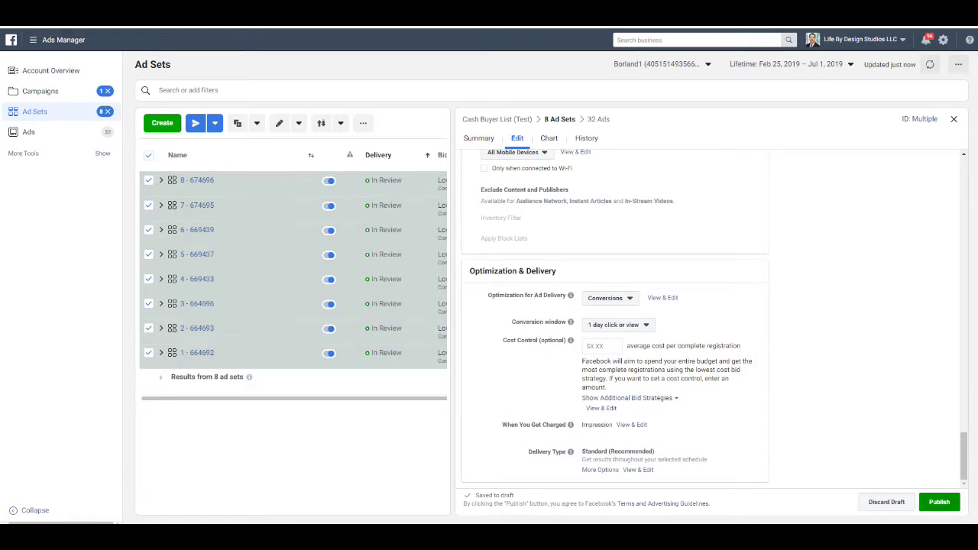
# Step: Open the publish confirmation for the draft ad set changes and dismiss it without publishing
pyautogui.click(939, 502)
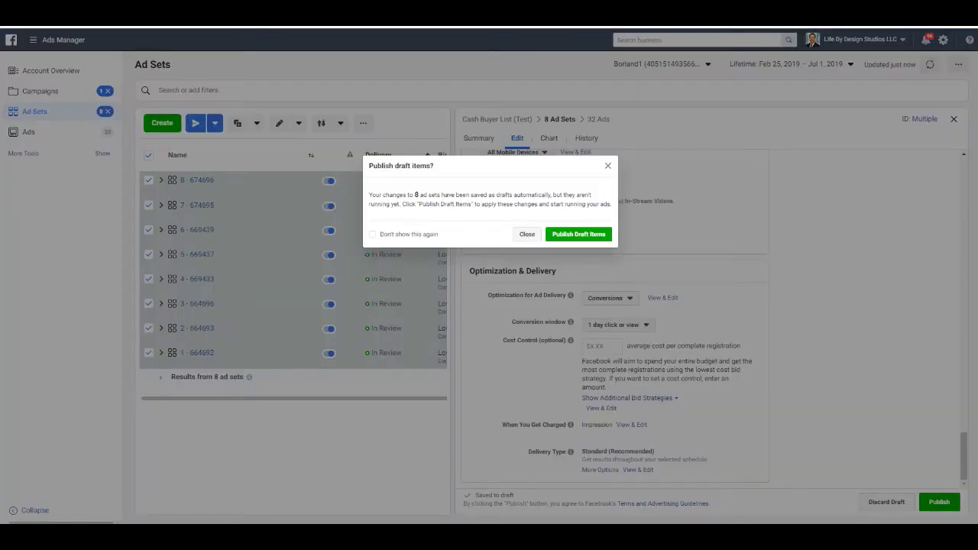
pyautogui.click(528, 233)
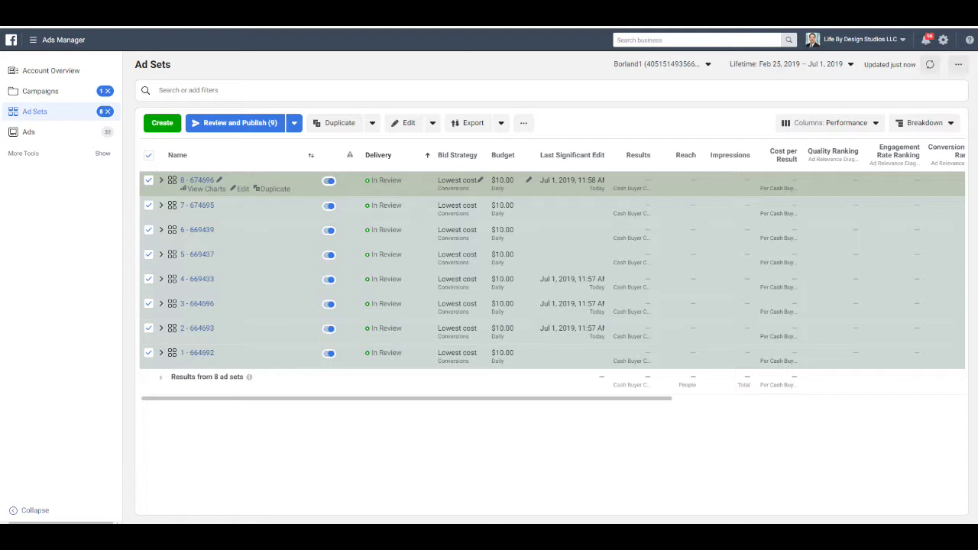
pyautogui.moveTo(371, 180); pyautogui.dragTo(397, 180)
pyautogui.click(386, 180)
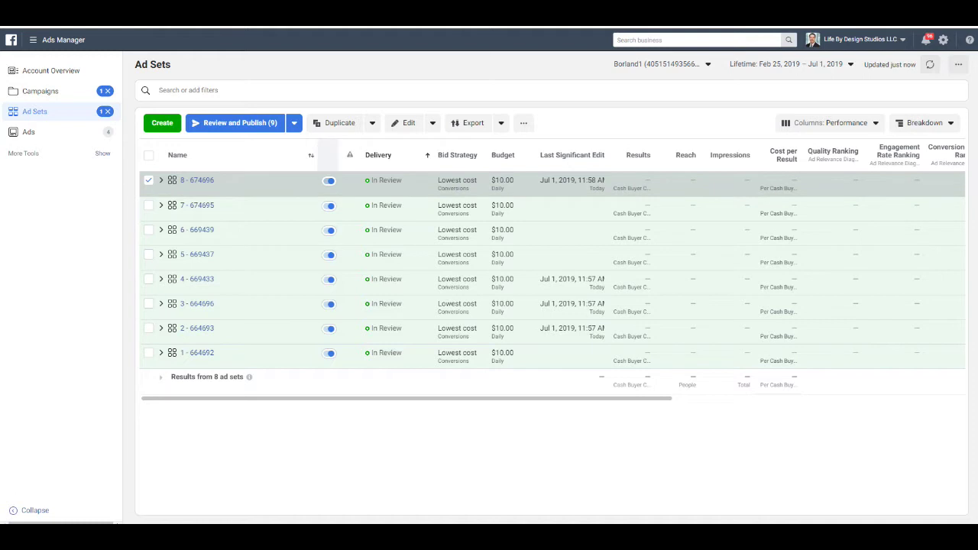
# Step: Turn off the Cash Buyer List (Test) campaign in the campaign list and publish the status change together with its drafted spending limit
pyautogui.click(39, 91)
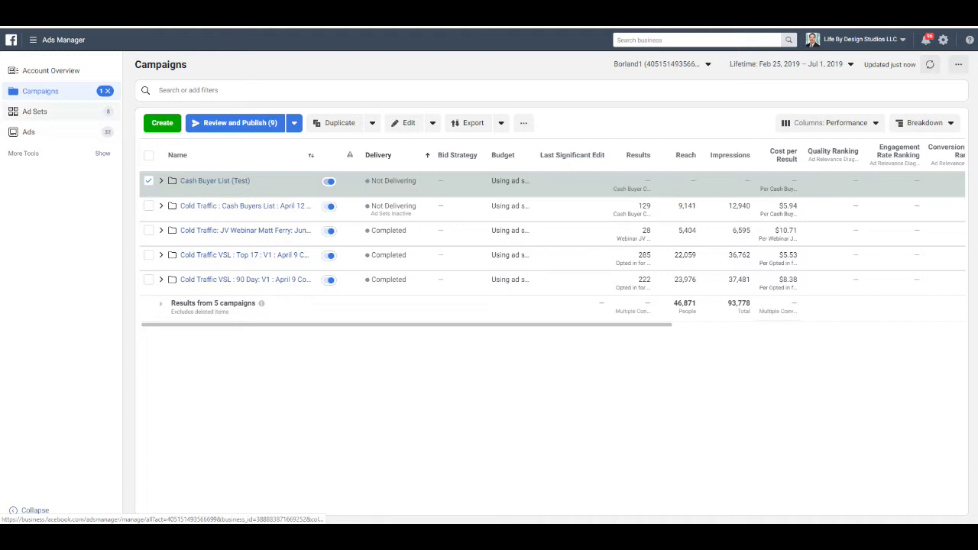
pyautogui.click(214, 180)
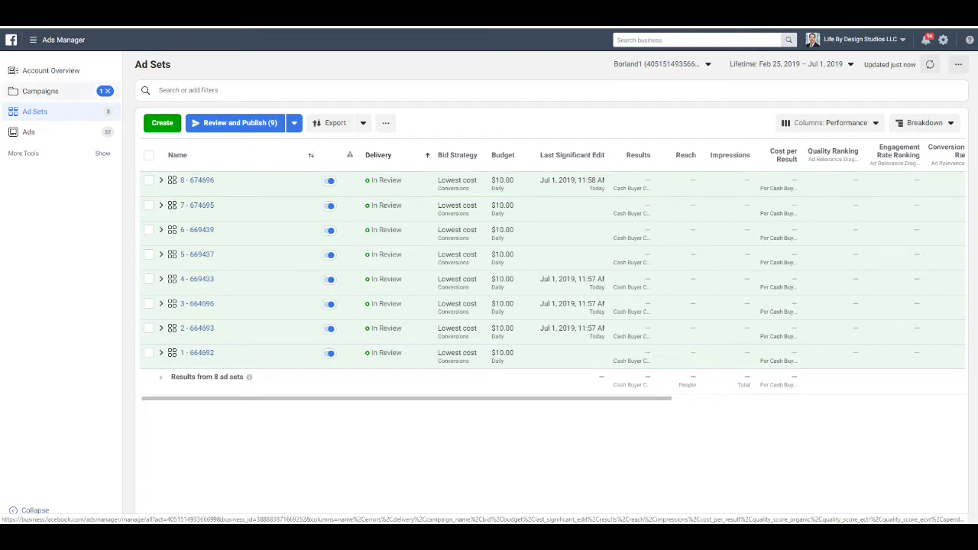
pyautogui.click(40, 90)
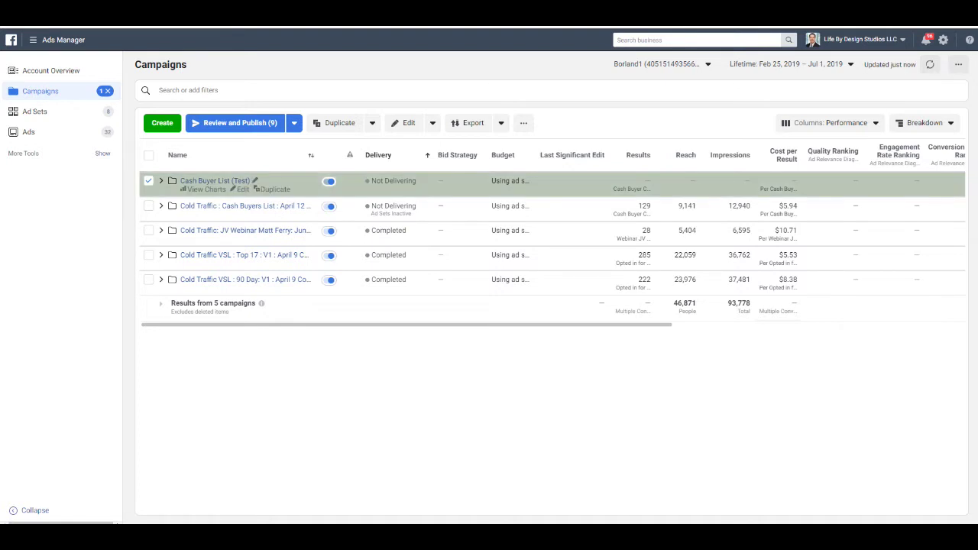
pyautogui.click(328, 181)
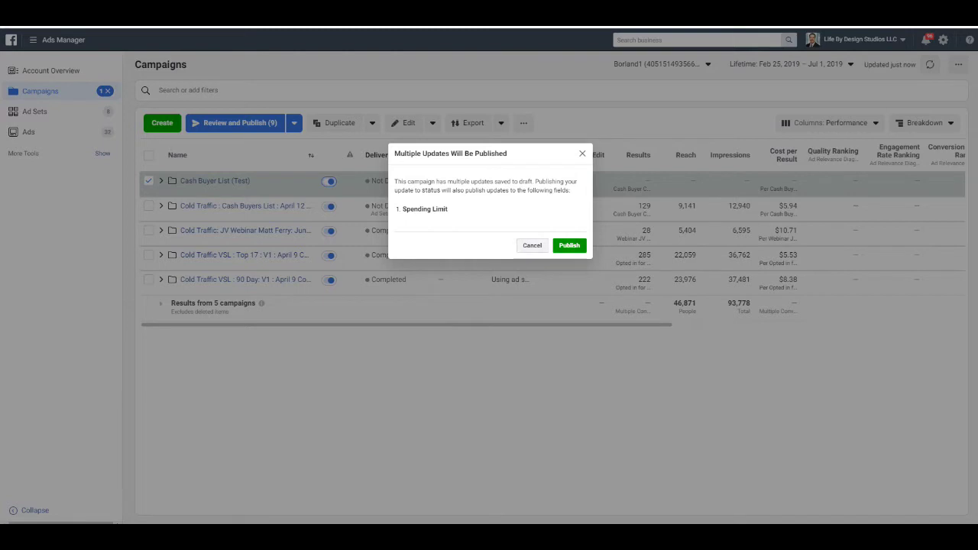
pyautogui.click(569, 245)
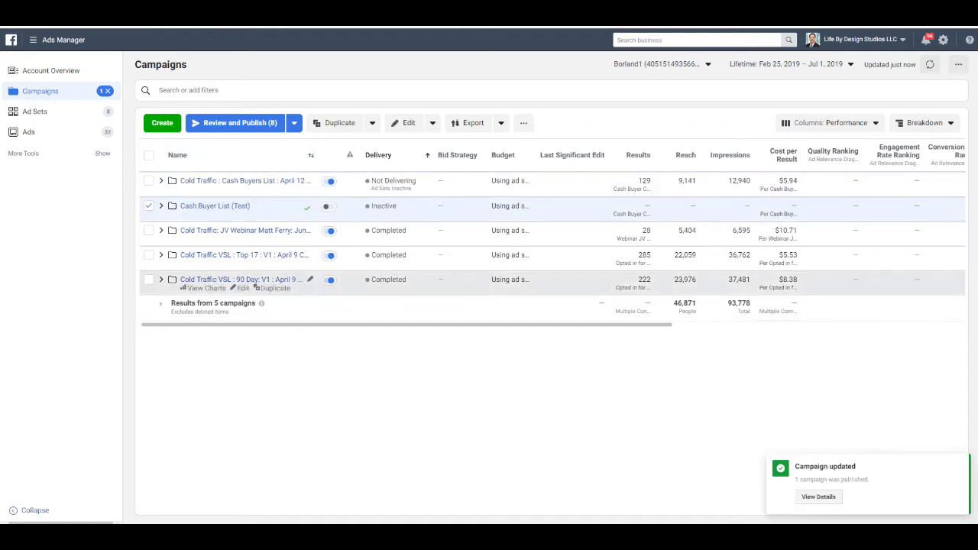
pyautogui.moveTo(217, 209)
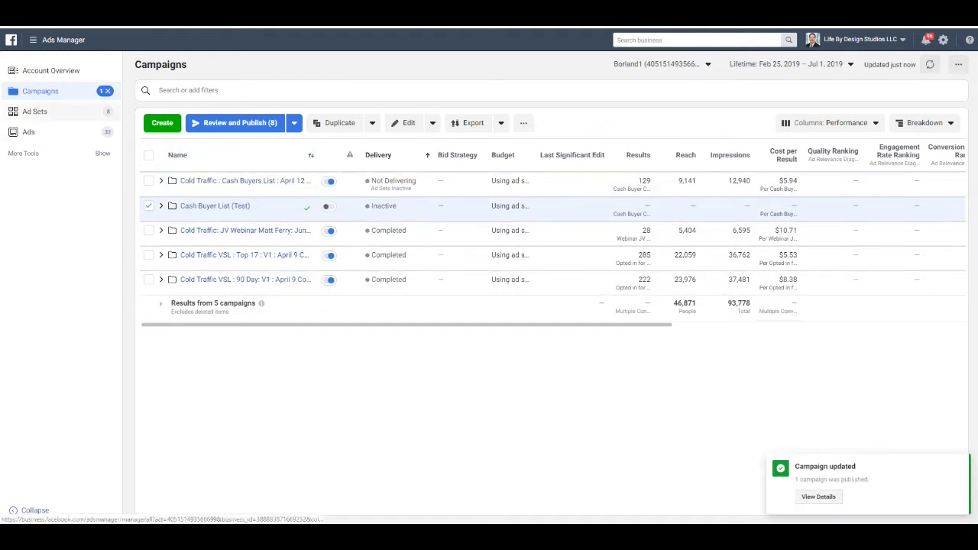
# Step: Turn off ad set 8 - 674696 of the Cash Buyer List (Test) campaign and publish it with its drafted Optimization & Delivery update
pyautogui.click(113, 114)
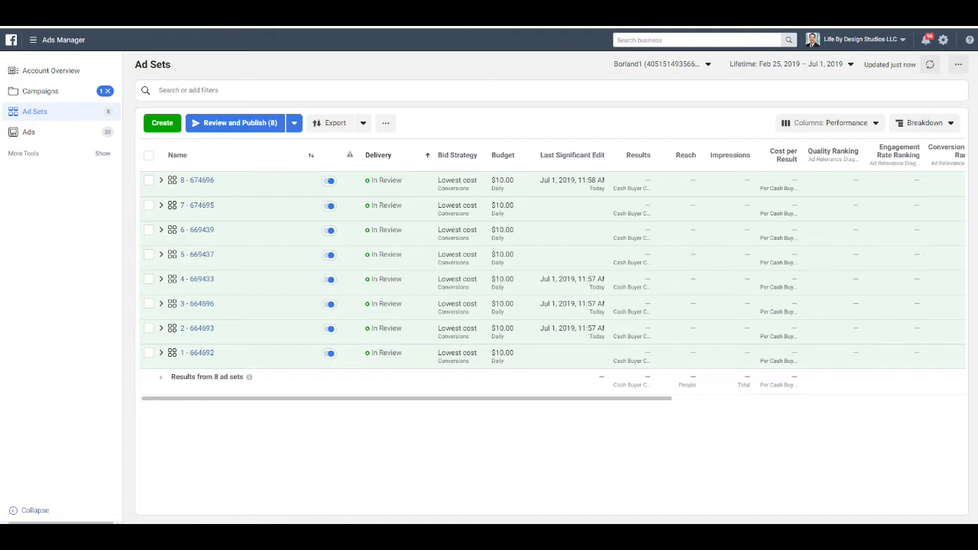
pyautogui.click(149, 155)
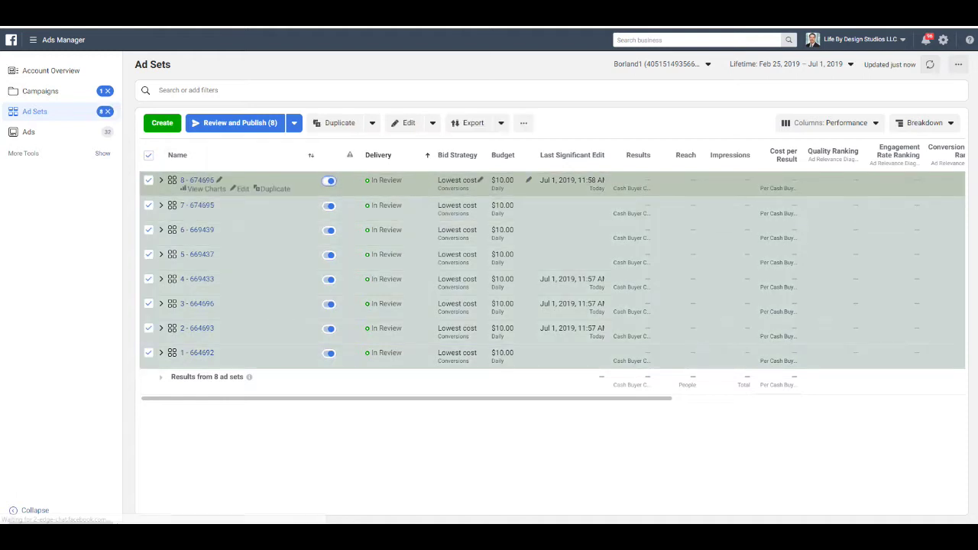
pyautogui.click(328, 181)
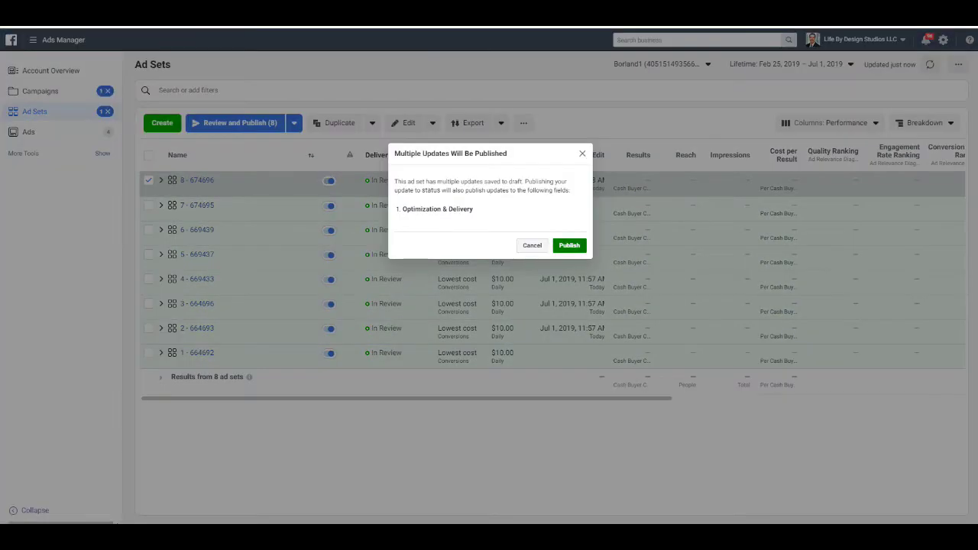
pyautogui.click(570, 245)
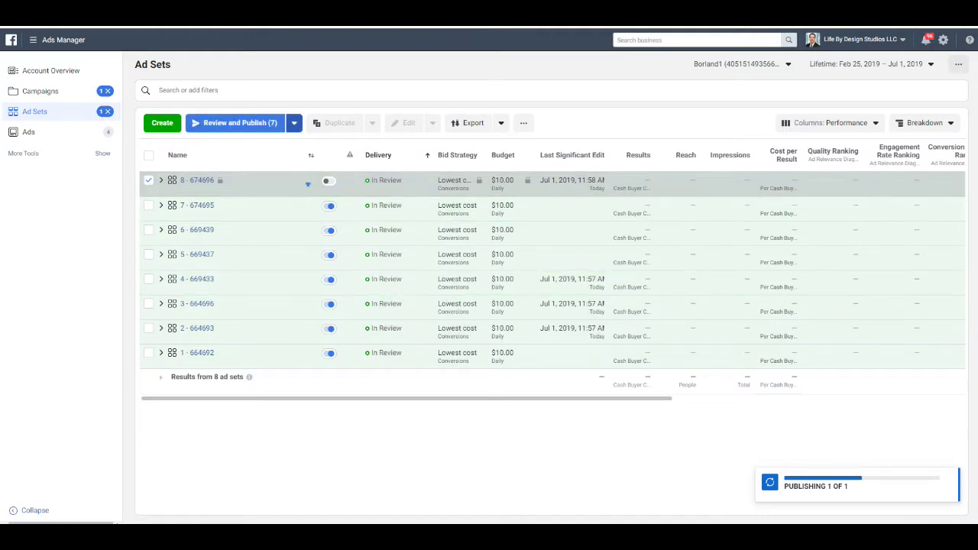
pyautogui.click(294, 123)
pyautogui.click(294, 123)
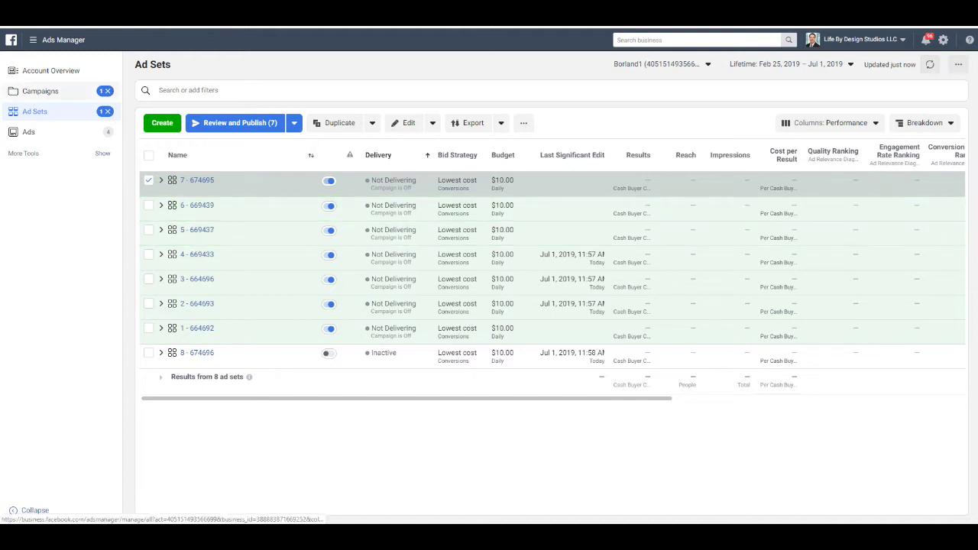
# Step: View the ad sets of the Cold Traffic : Cash Buyers List campaign, then return to the campaign list
pyautogui.click(40, 91)
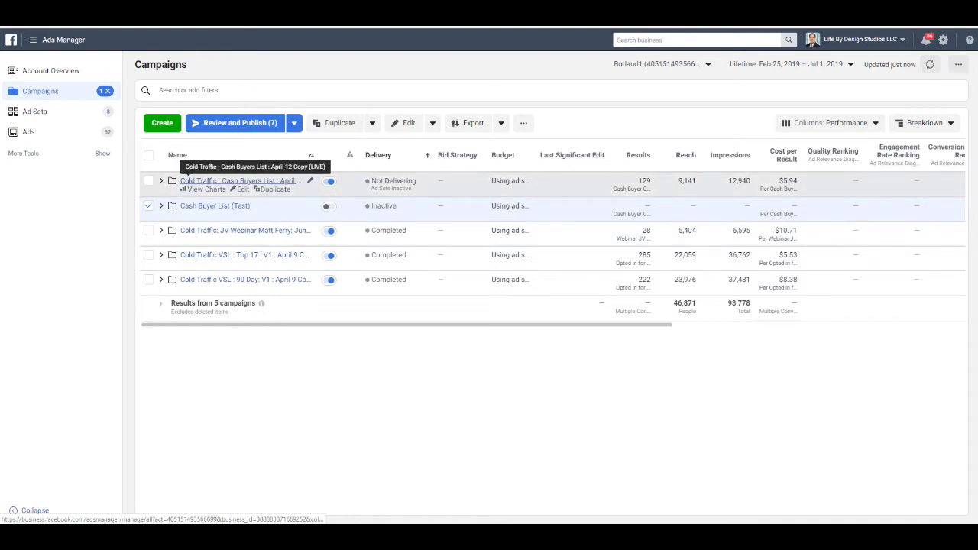
pyautogui.click(237, 181)
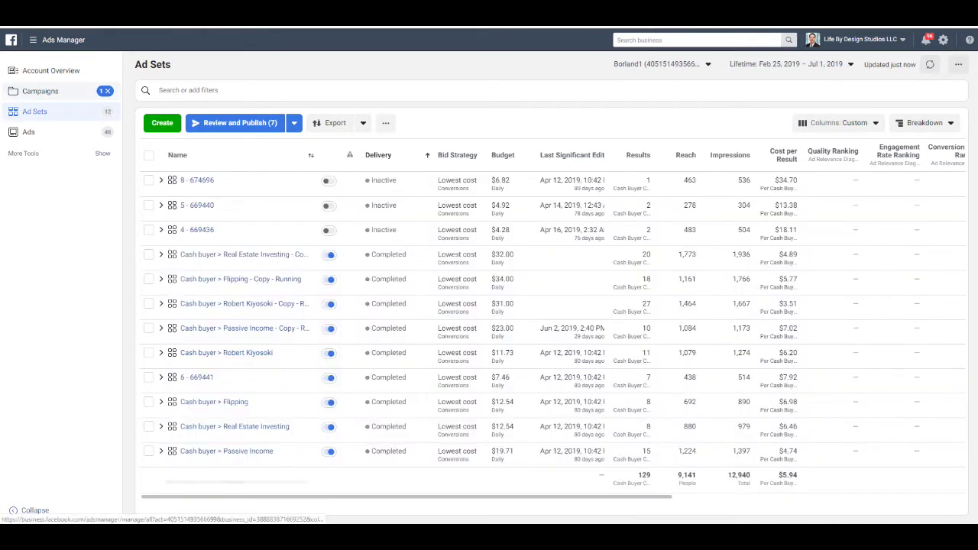
pyautogui.click(40, 90)
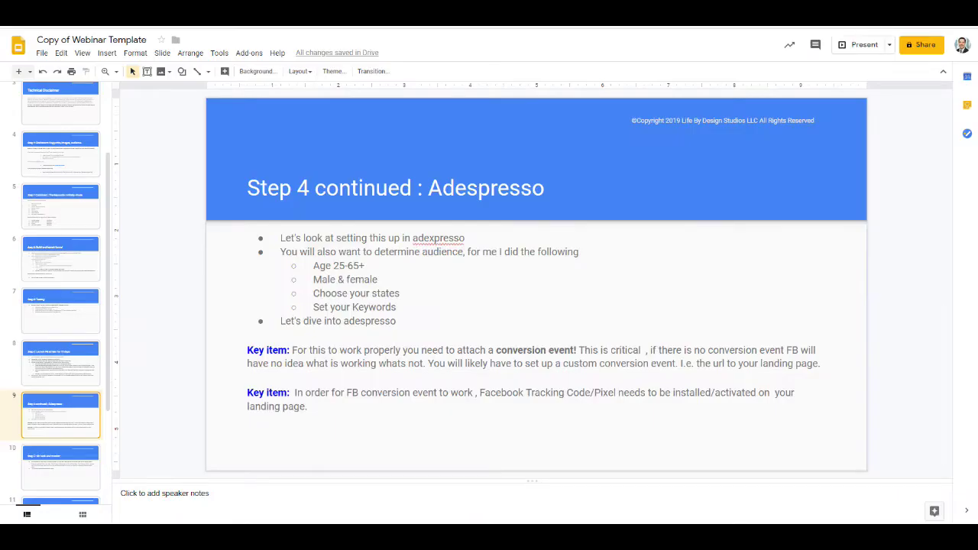
# Step: Switch to the Webinar Template presentation in Google Slides and read the slides on Step 5 (monitoring) and Step 6 (scaling winning ads)
pyautogui.doubleClick(404, 293)
pyautogui.click(60, 466)
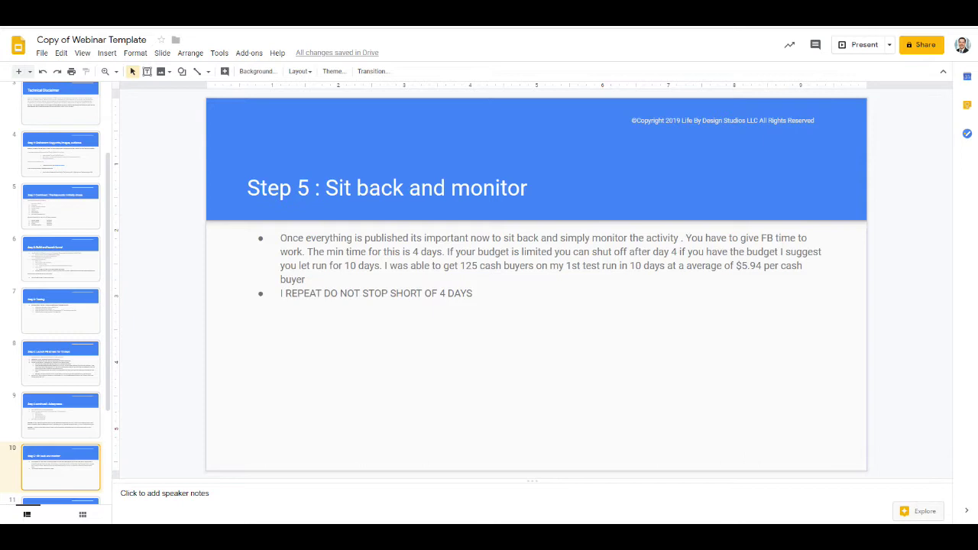
pyautogui.moveTo(306, 251); pyautogui.dragTo(367, 251)
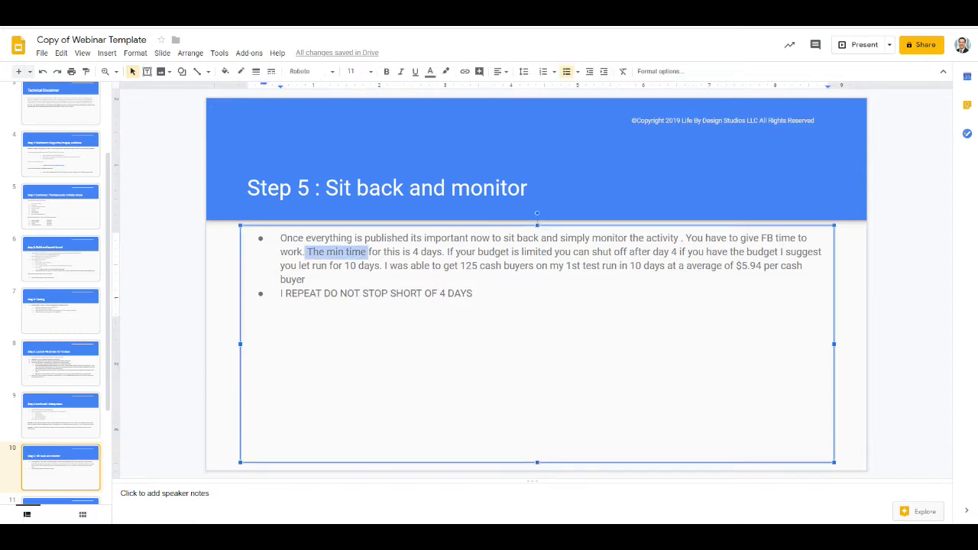
pyautogui.click(395, 251)
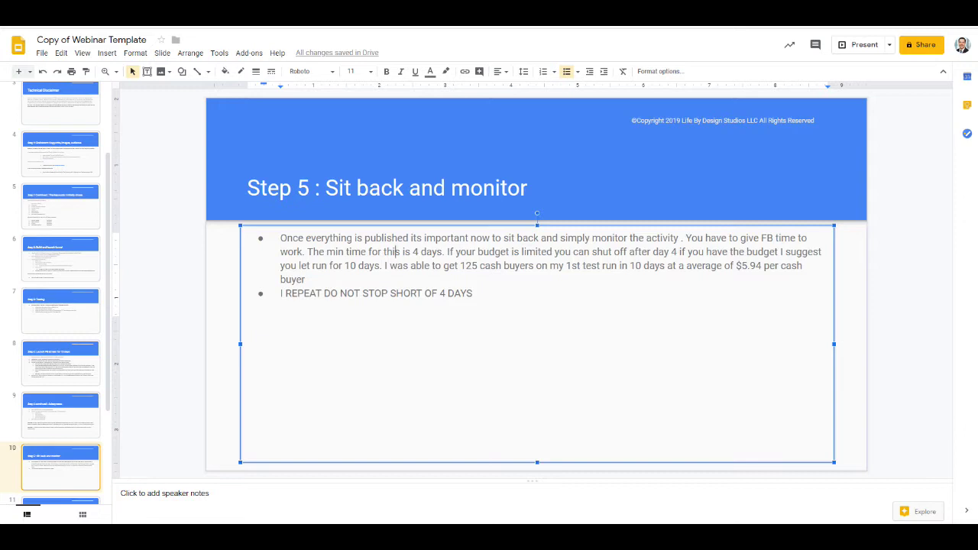
pyautogui.scroll(-2, 60, 305)
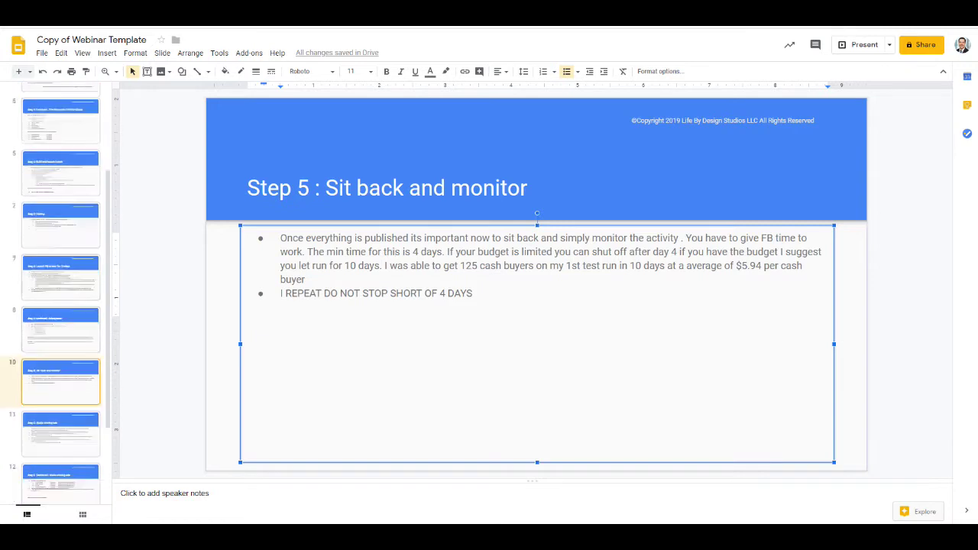
pyautogui.click(60, 372)
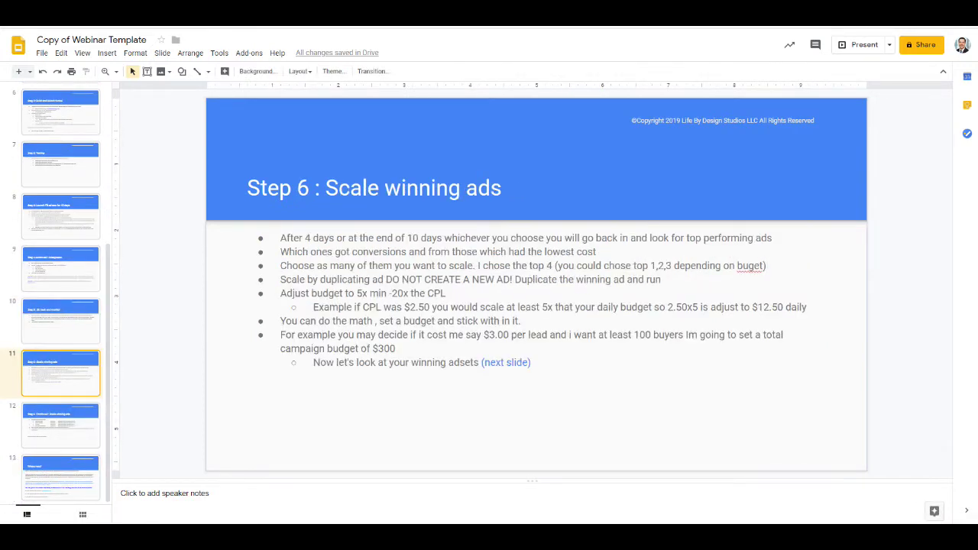
pyautogui.moveTo(304, 238); pyautogui.dragTo(347, 238)
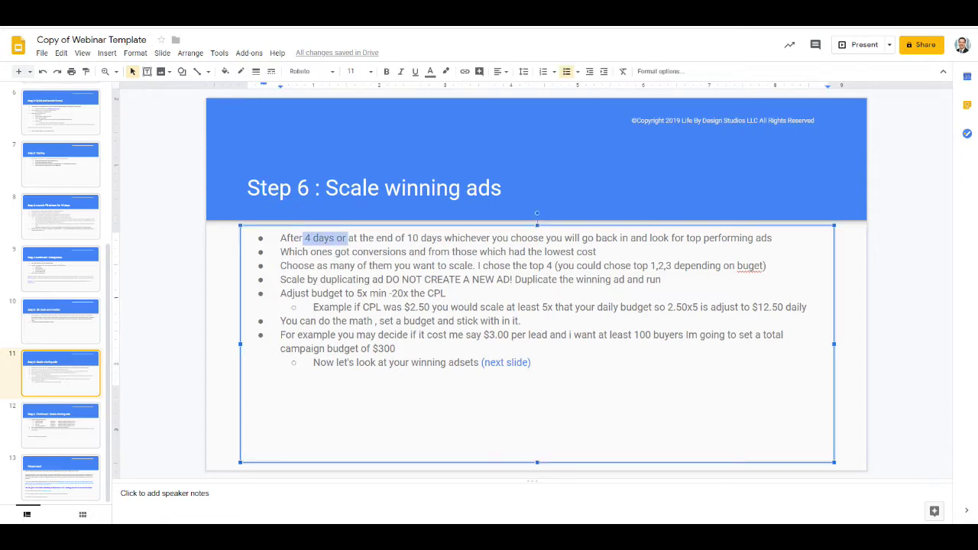
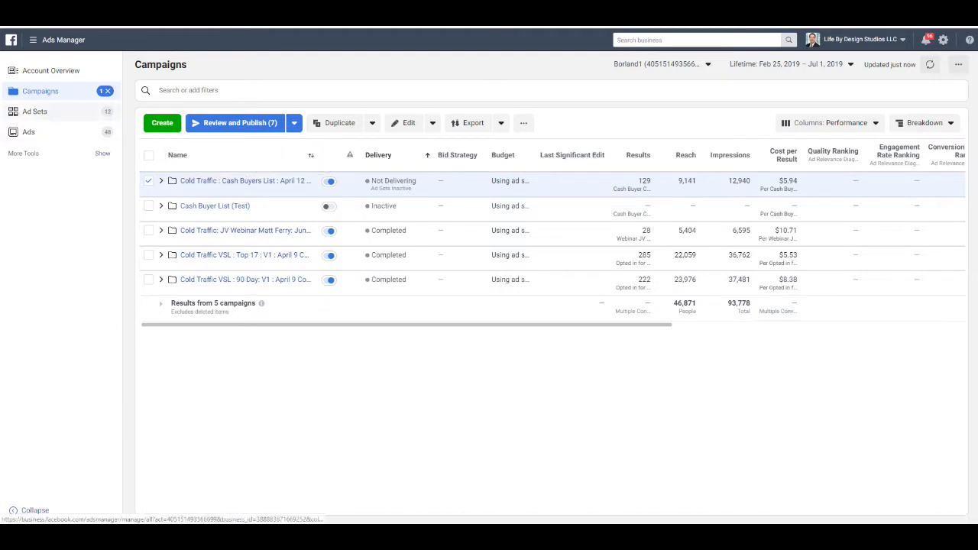
# Step: List the Cold Traffic : Cash Buyers List campaign's ad sets and view their Delivery columns before returning to the Performance columns
pyautogui.click(34, 112)
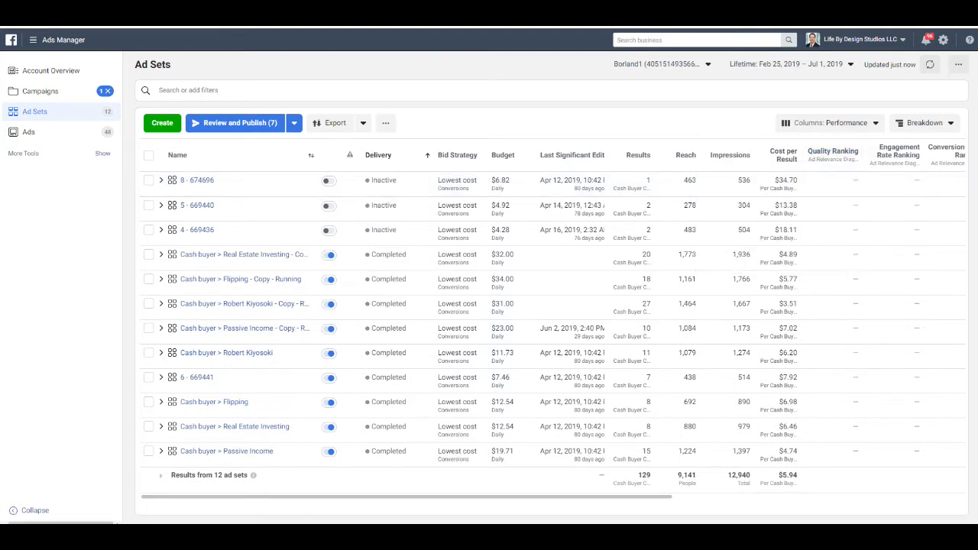
pyautogui.click(829, 122)
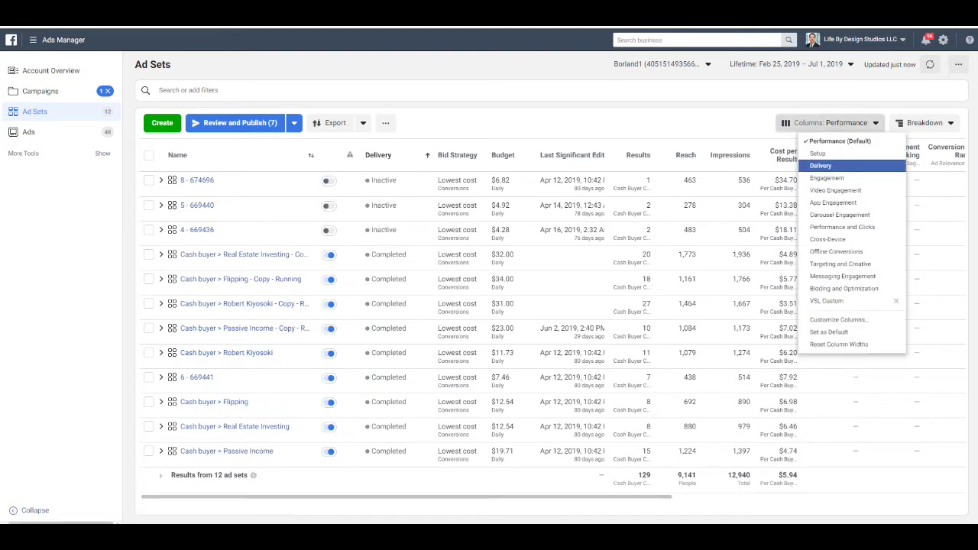
pyautogui.click(820, 165)
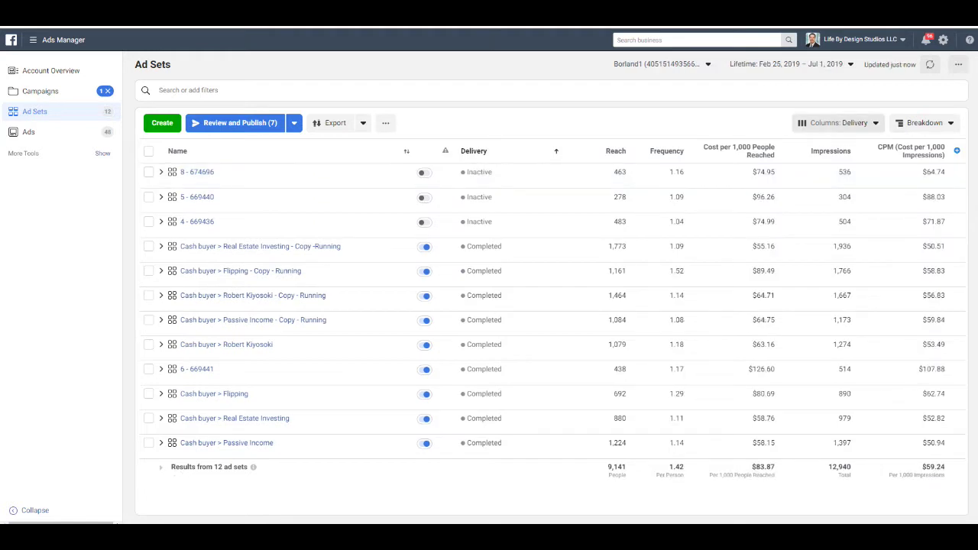
pyautogui.click(837, 122)
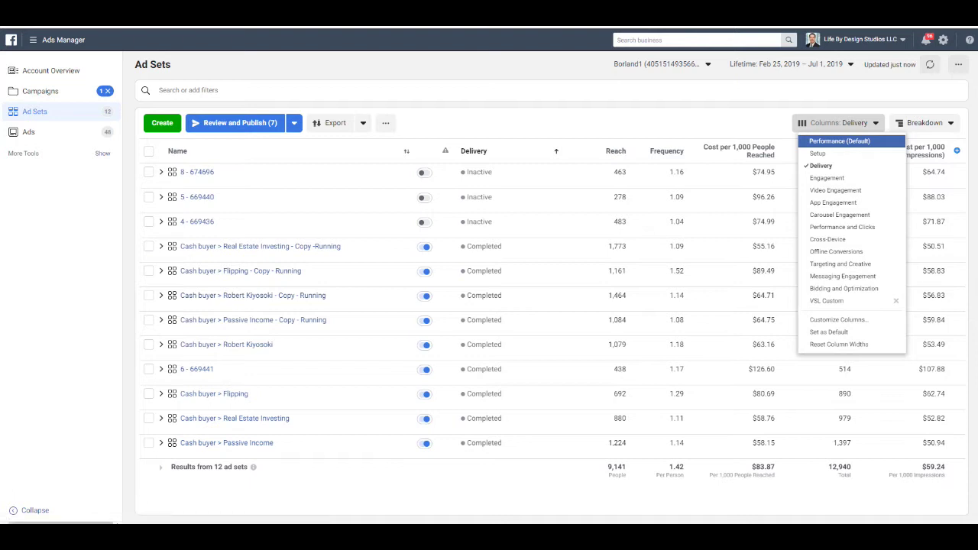
pyautogui.click(839, 141)
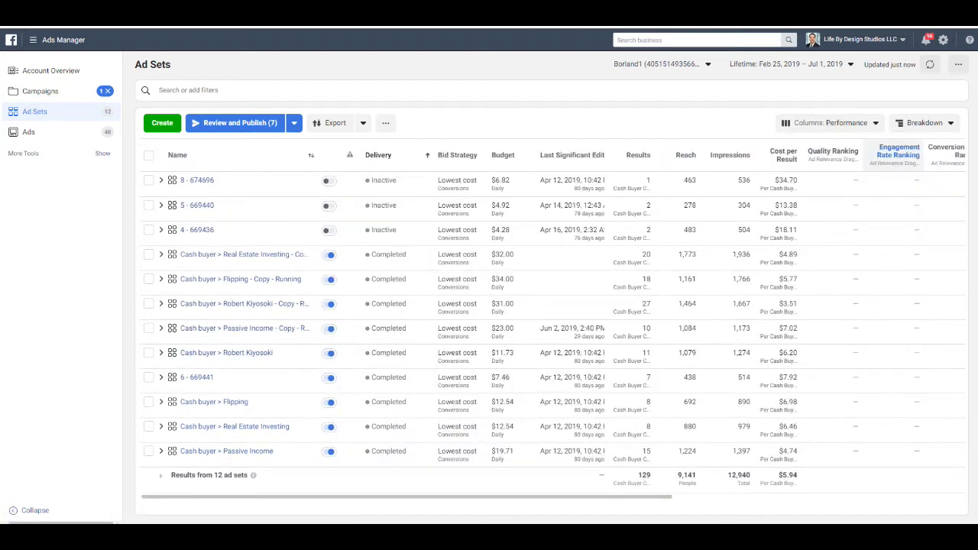
# Step: Select the four copied Cash buyer ad sets: Real Estate Investing, Flipping, Robert Kiyosoki and Passive Income
pyautogui.moveTo(898, 153)
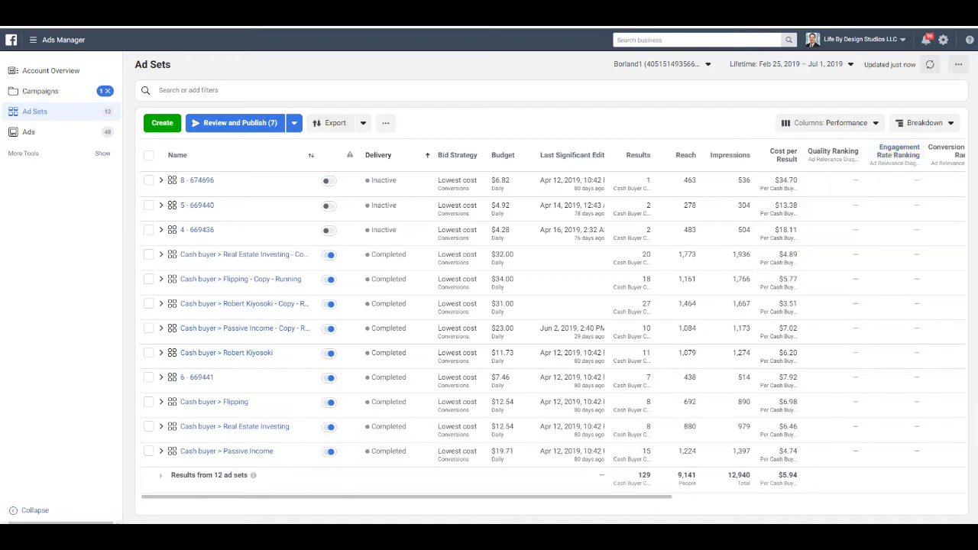
pyautogui.moveTo(197, 206)
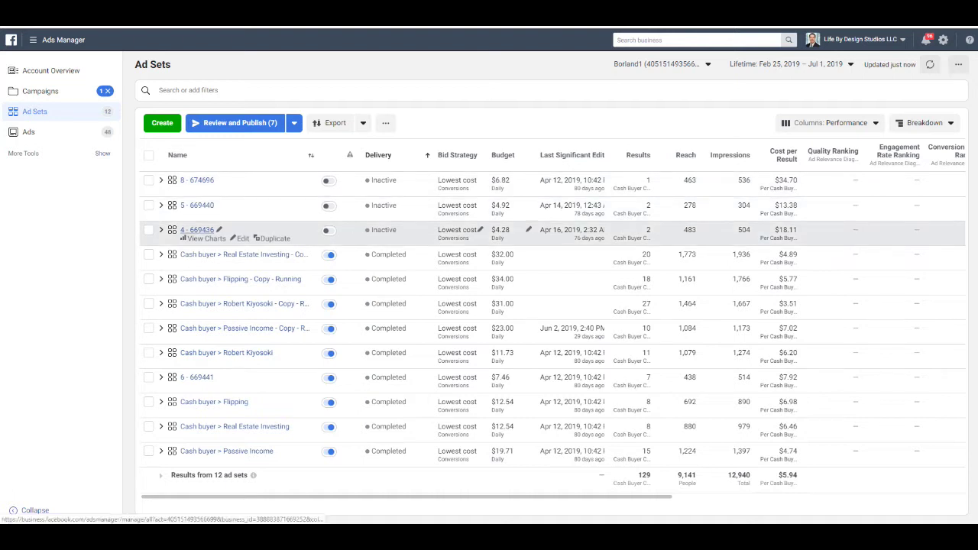
pyautogui.moveTo(229, 255)
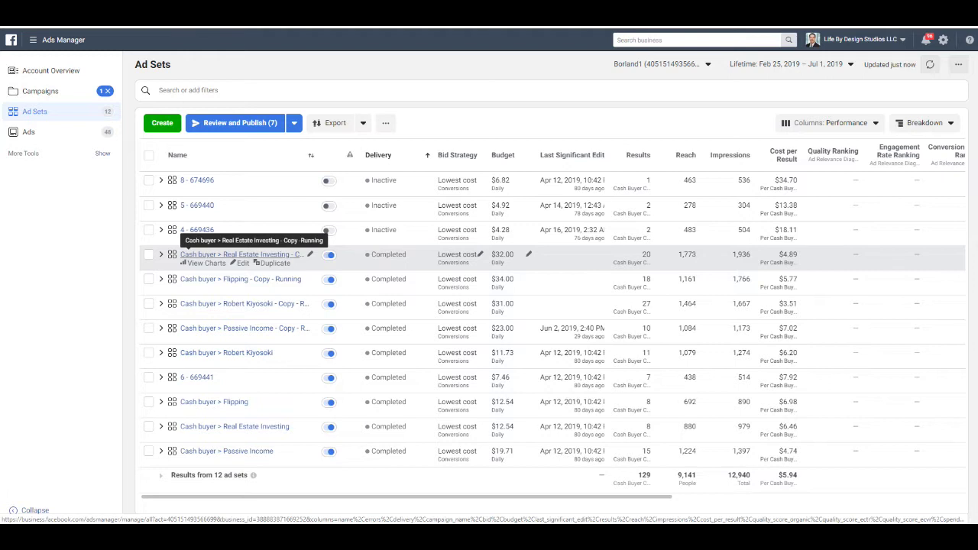
pyautogui.click(148, 255)
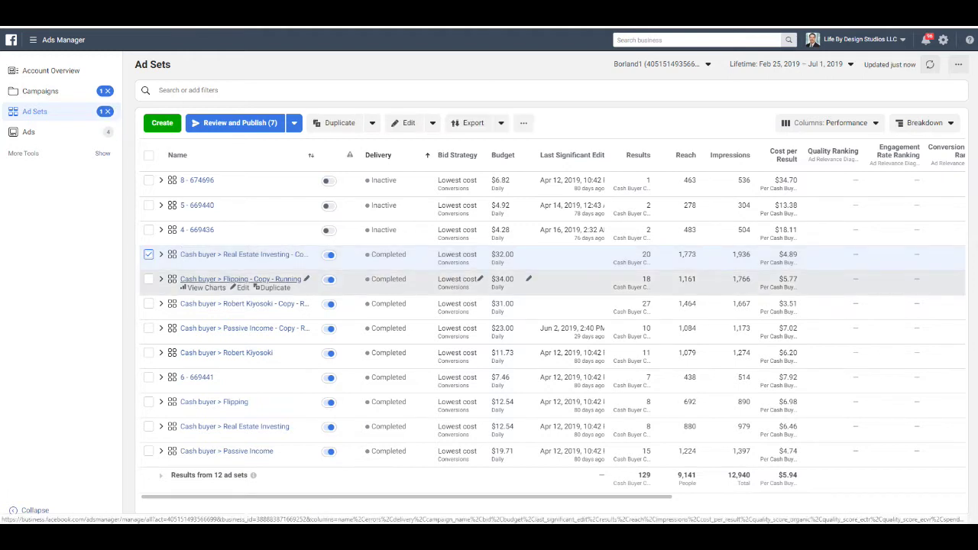
pyautogui.click(148, 279)
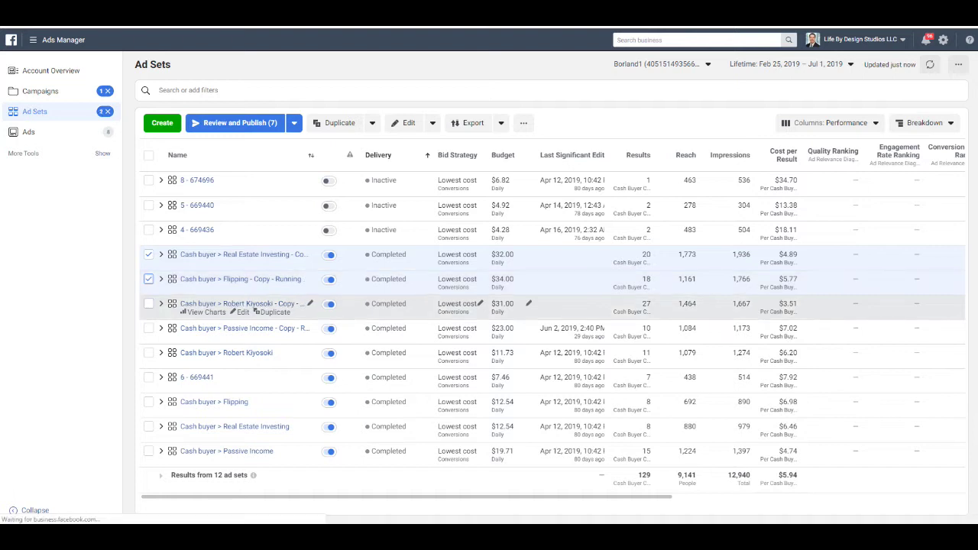
pyautogui.click(148, 303)
pyautogui.click(148, 328)
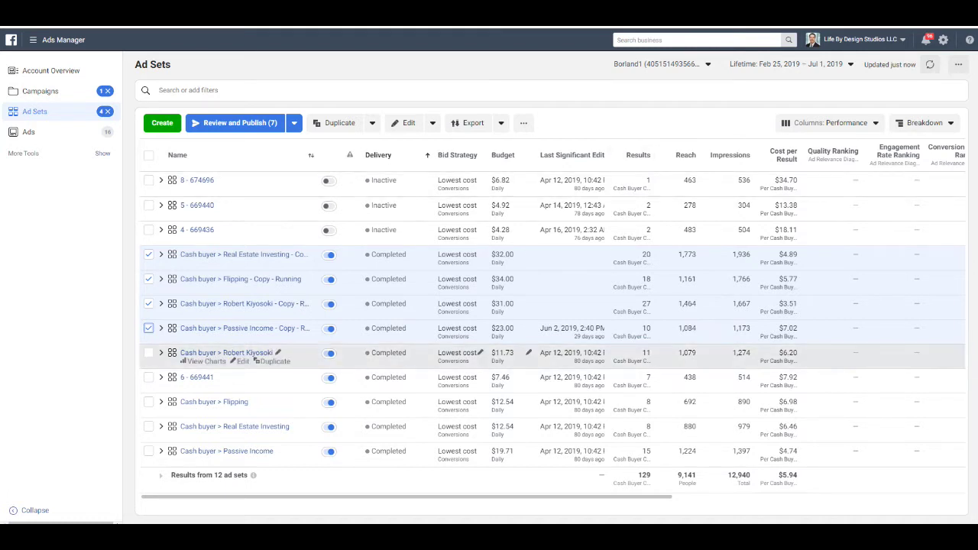
# Step: Open only the original Cash buyer > Robert Kiyosoki ad set for editing and examine its conversion, budget and schedule settings
pyautogui.moveTo(642, 353)
pyautogui.mouseDown()
pyautogui.moveTo(747, 379)
pyautogui.moveTo(651, 353)
pyautogui.mouseUp()
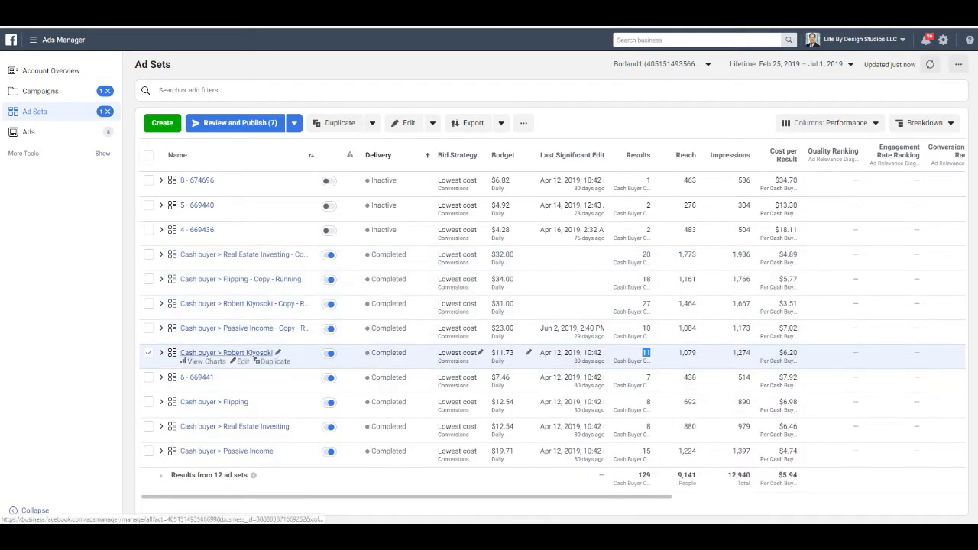
pyautogui.click(278, 352)
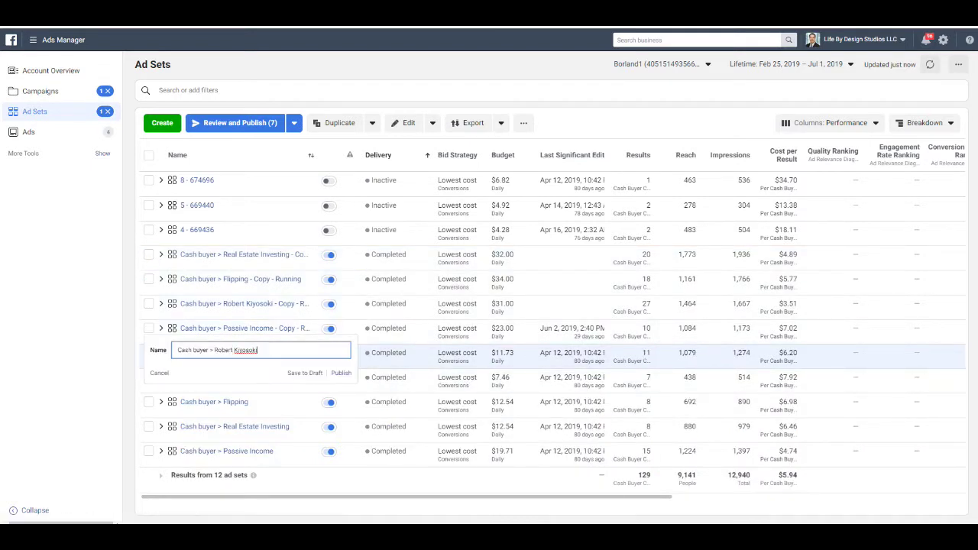
pyautogui.click(159, 373)
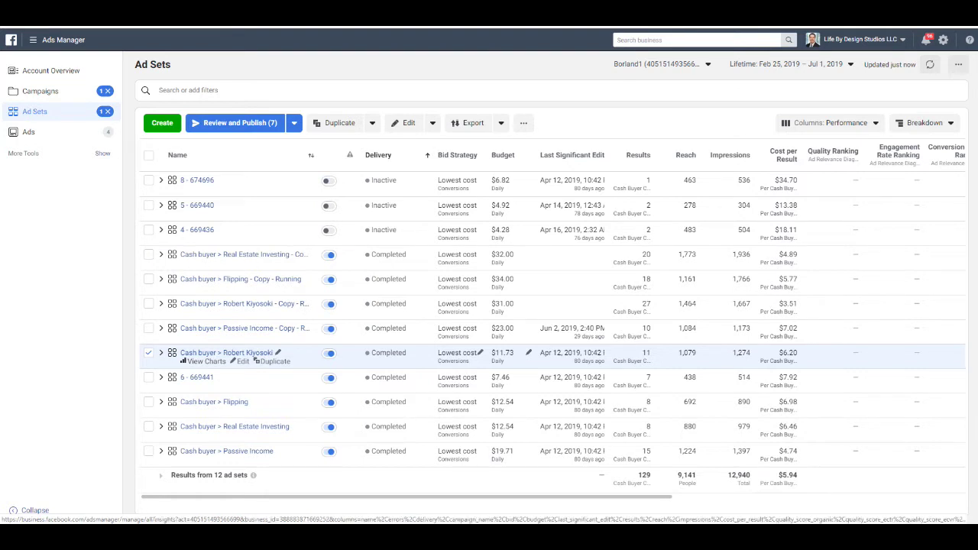
pyautogui.click(205, 361)
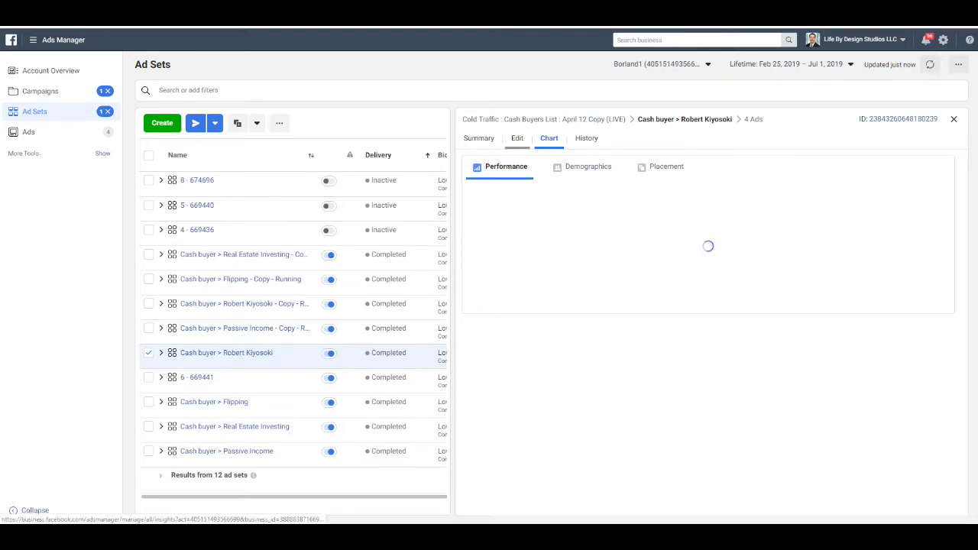
pyautogui.click(517, 138)
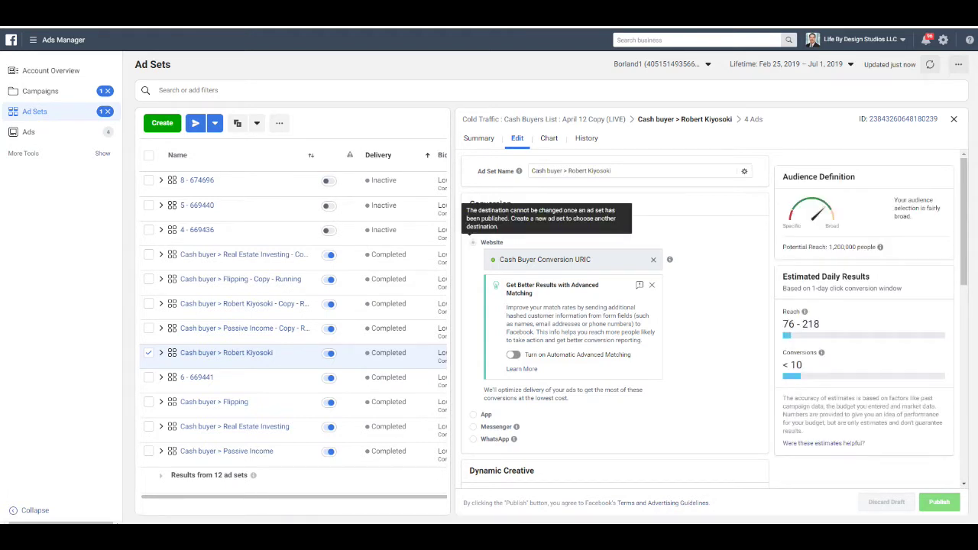
pyautogui.scroll(-2, 615, 321)
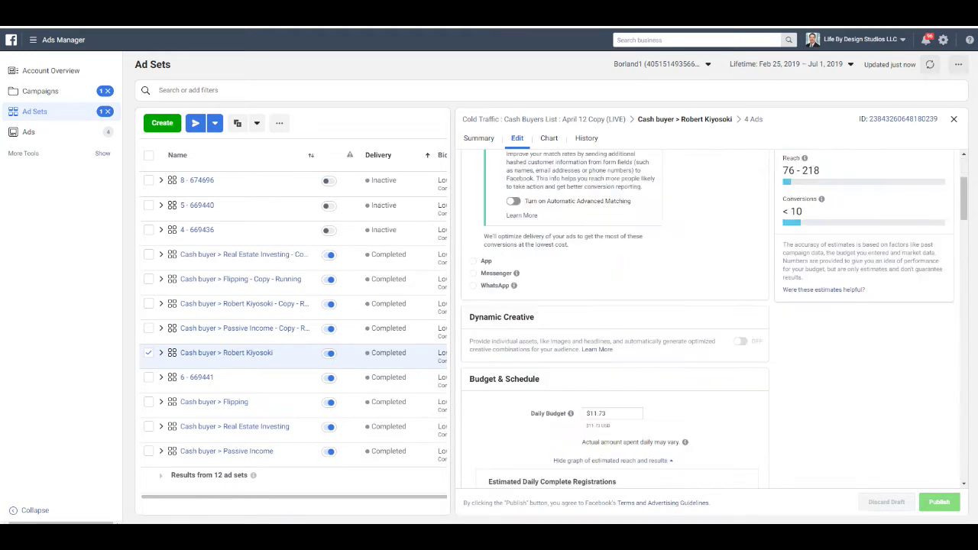
pyautogui.scroll(-10, 615, 321)
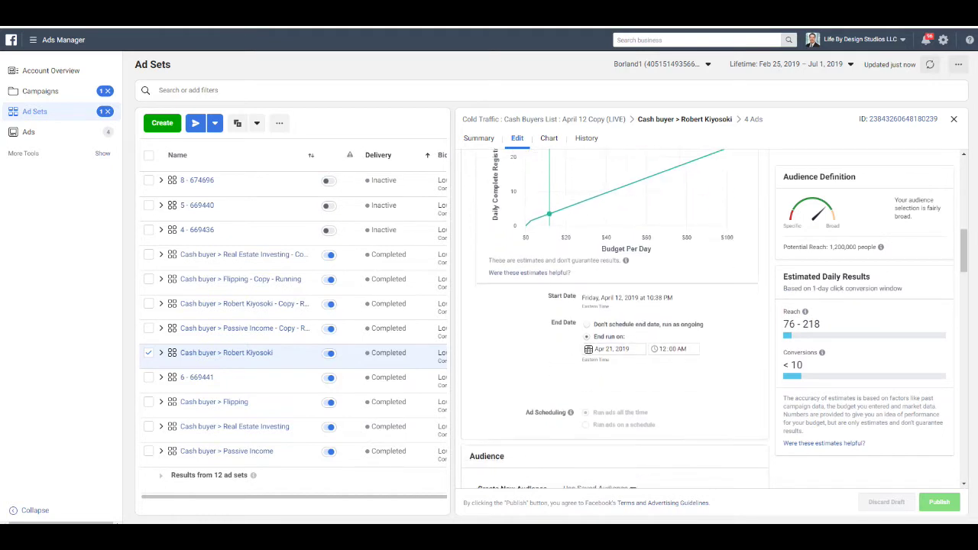
pyautogui.scroll(-1, 615, 321)
pyautogui.scroll(6, 615, 321)
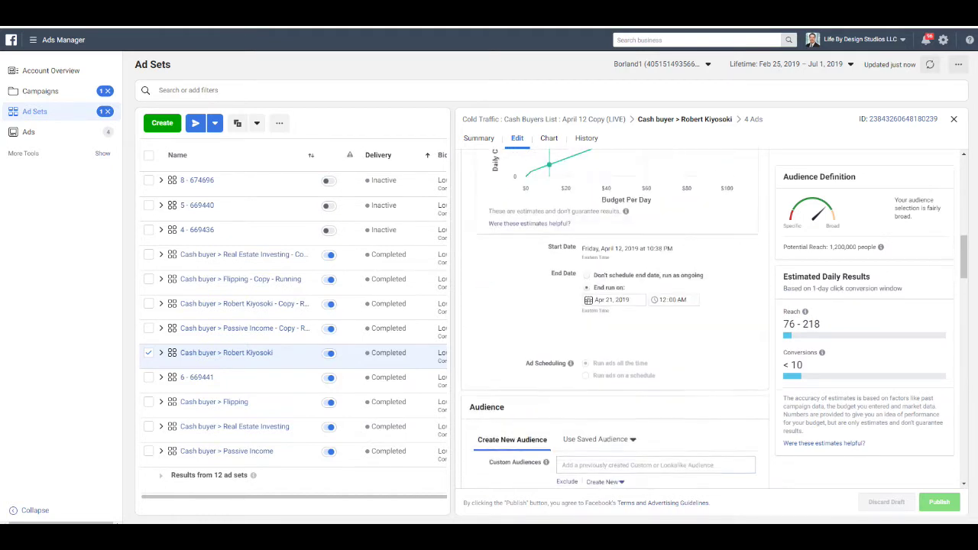
pyautogui.scroll(5, 614, 321)
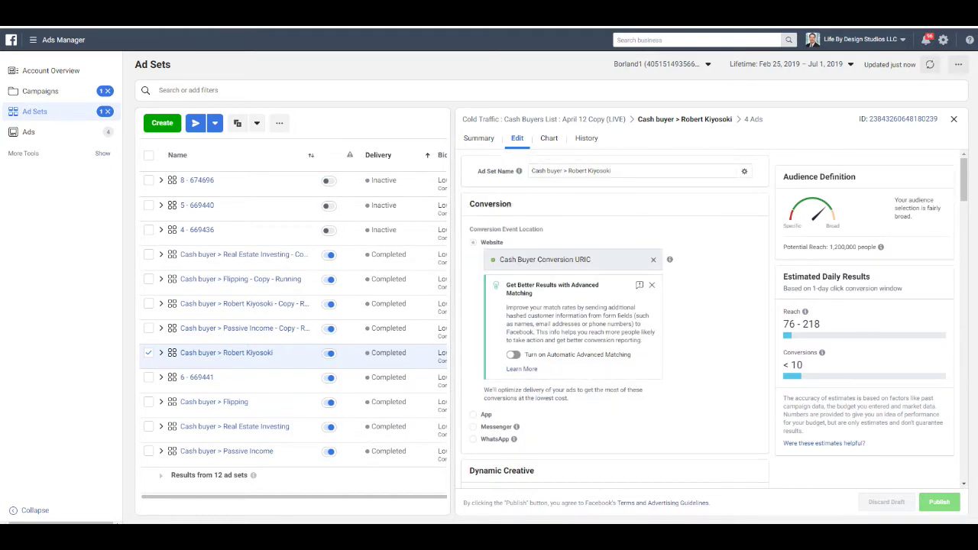
# Step: Check the Robert Kiyosoki ad set's name against its audience and Detailed Targeting interest, and close the editor without changes
pyautogui.click(612, 170)
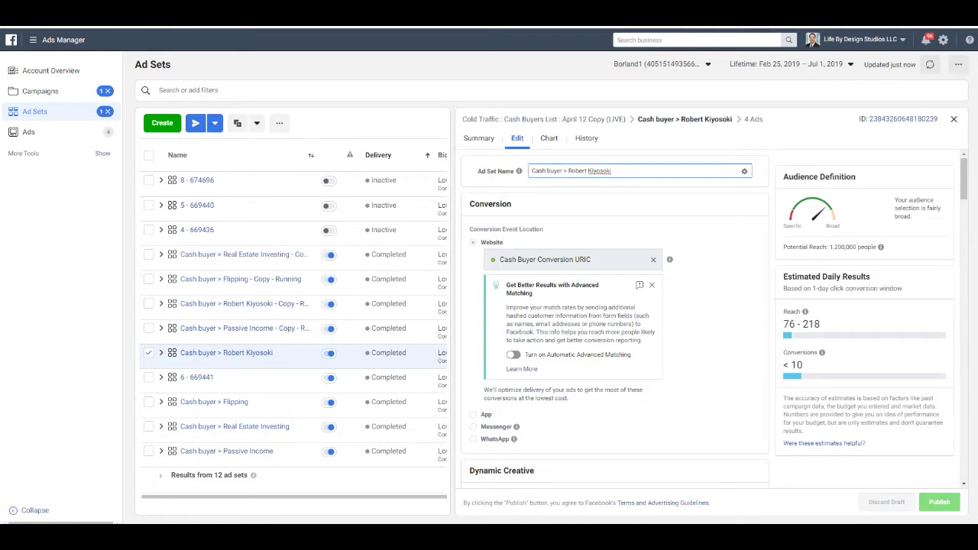
pyautogui.scroll(-3, 615, 317)
pyautogui.scroll(-4, 614, 317)
pyautogui.scroll(-9, 614, 317)
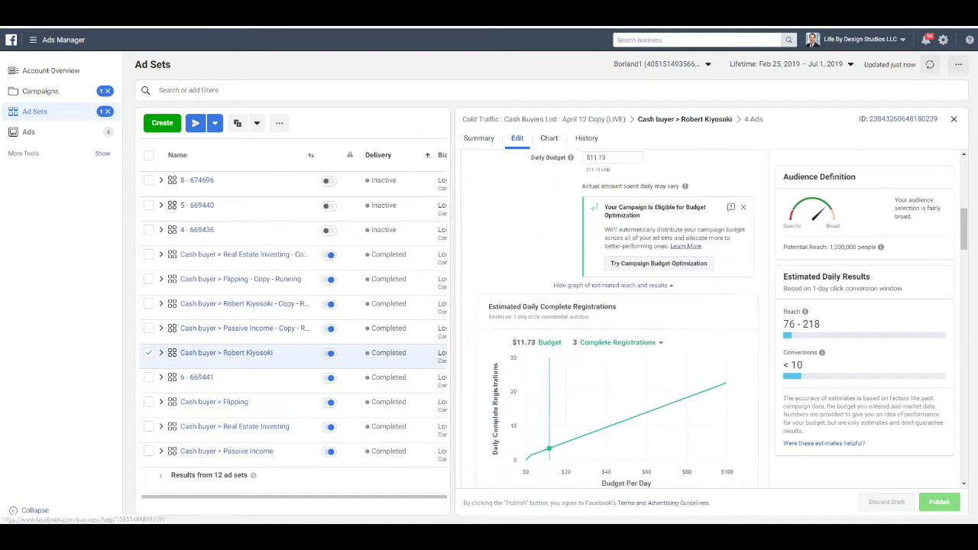
pyautogui.scroll(-5, 615, 319)
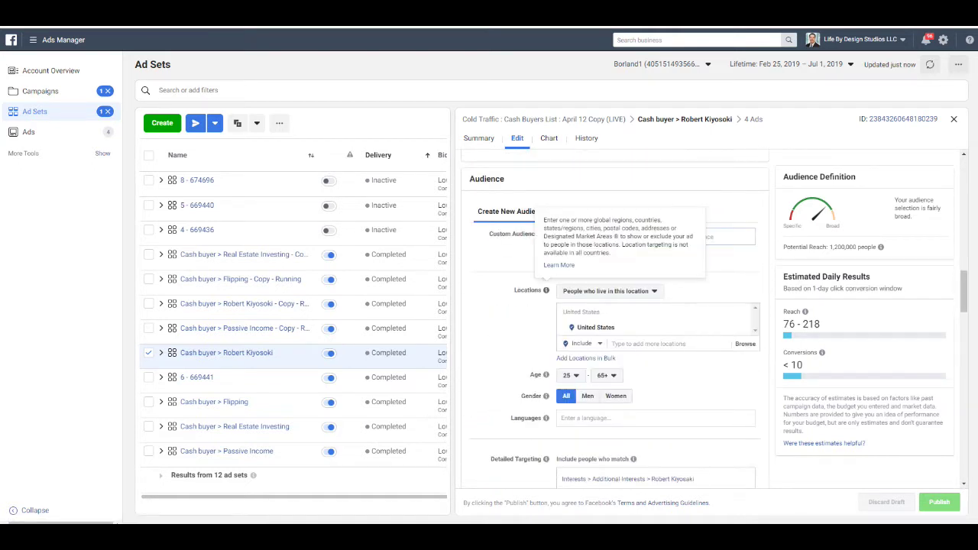
pyautogui.scroll(-5, 614, 317)
pyautogui.moveTo(489, 255); pyautogui.dragTo(540, 255)
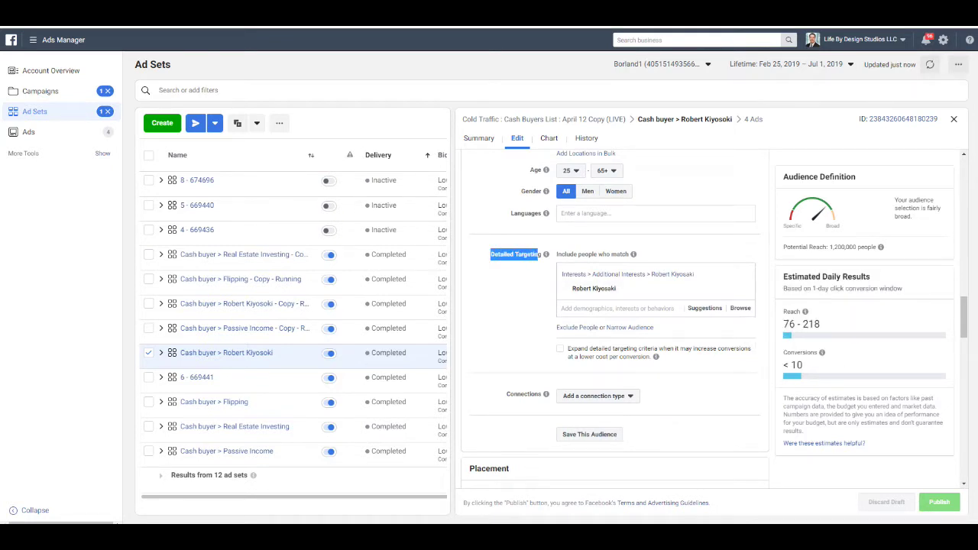
pyautogui.click(954, 118)
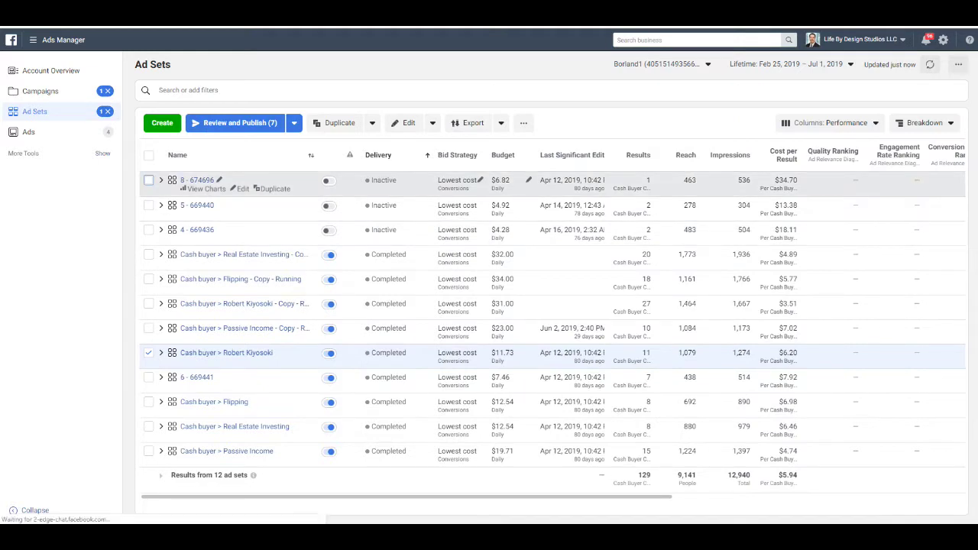
# Step: Open only ad set 8 - 674696 for editing, examine its Detailed Targeting and name, then close it and clear its selection
pyautogui.click(148, 180)
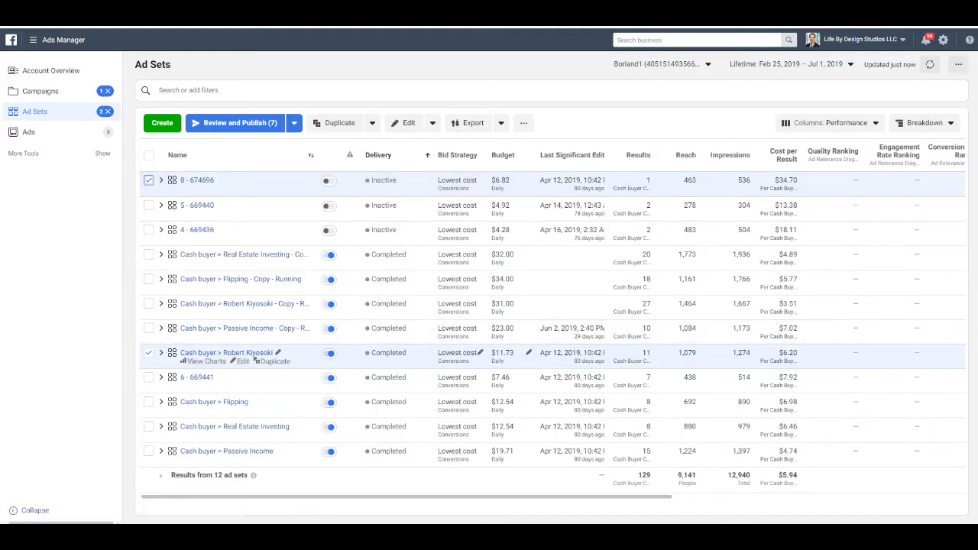
pyautogui.click(148, 352)
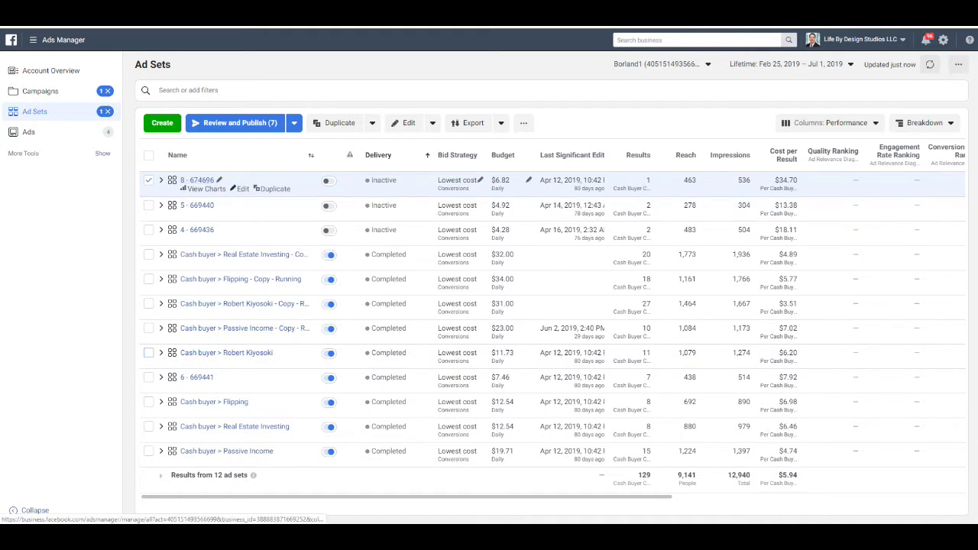
pyautogui.click(241, 188)
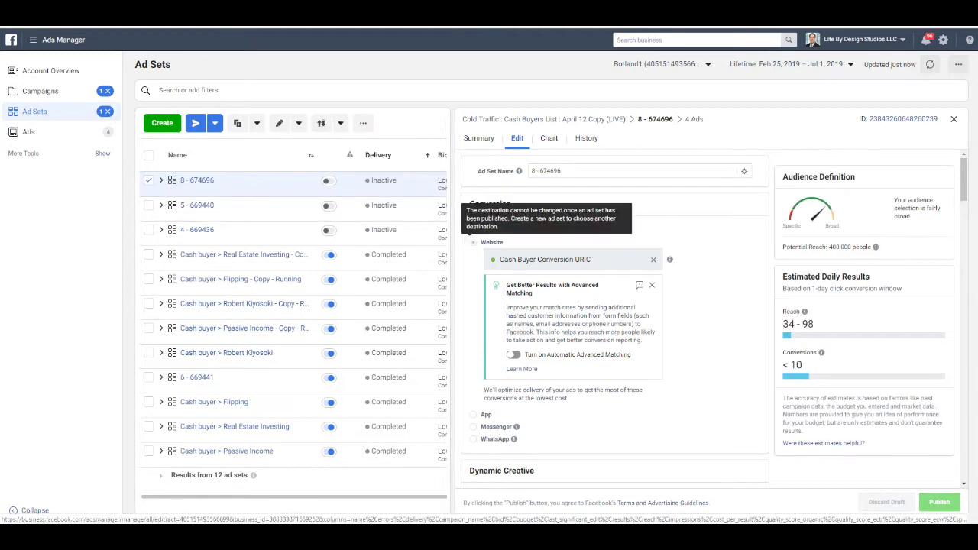
pyautogui.scroll(-3, 615, 321)
pyautogui.scroll(-10, 615, 321)
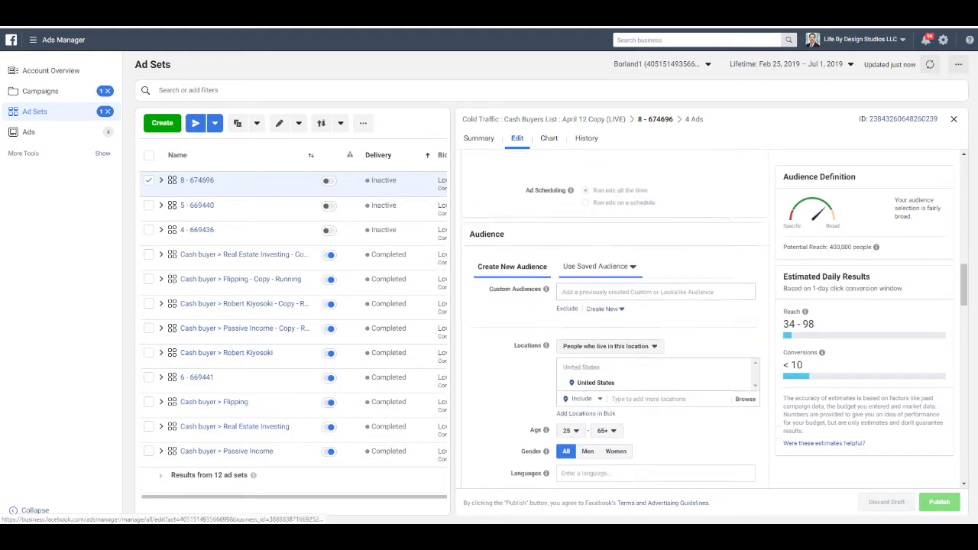
pyautogui.moveTo(649, 412)
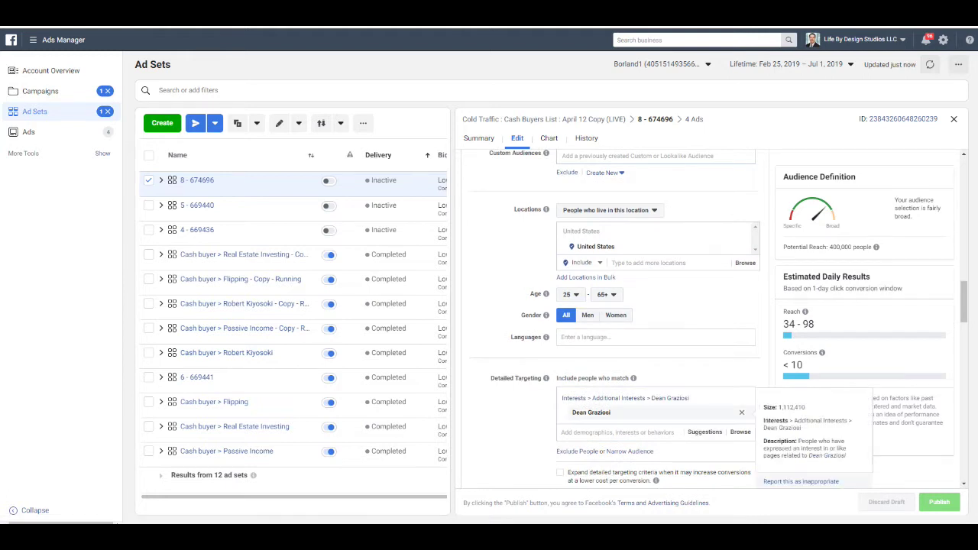
pyautogui.scroll(13, 615, 321)
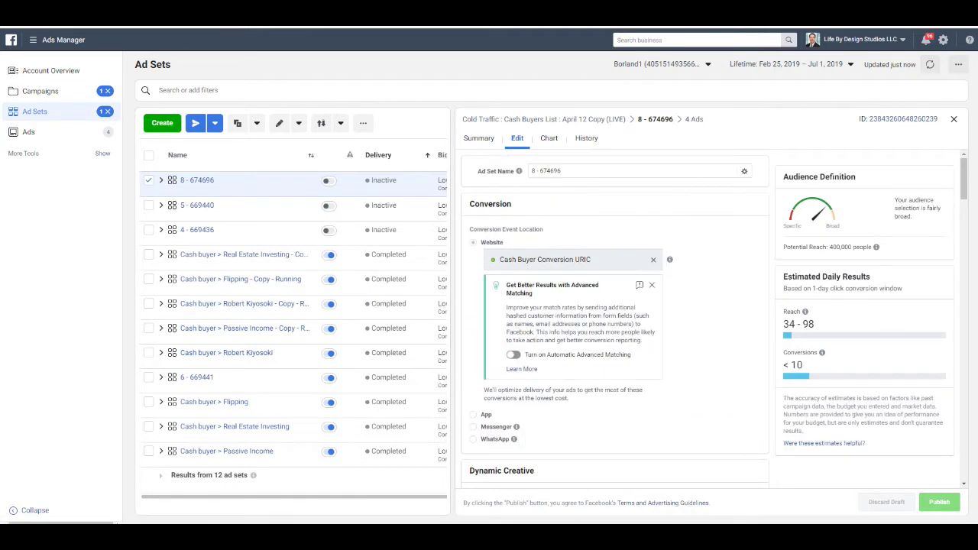
pyautogui.click(561, 170)
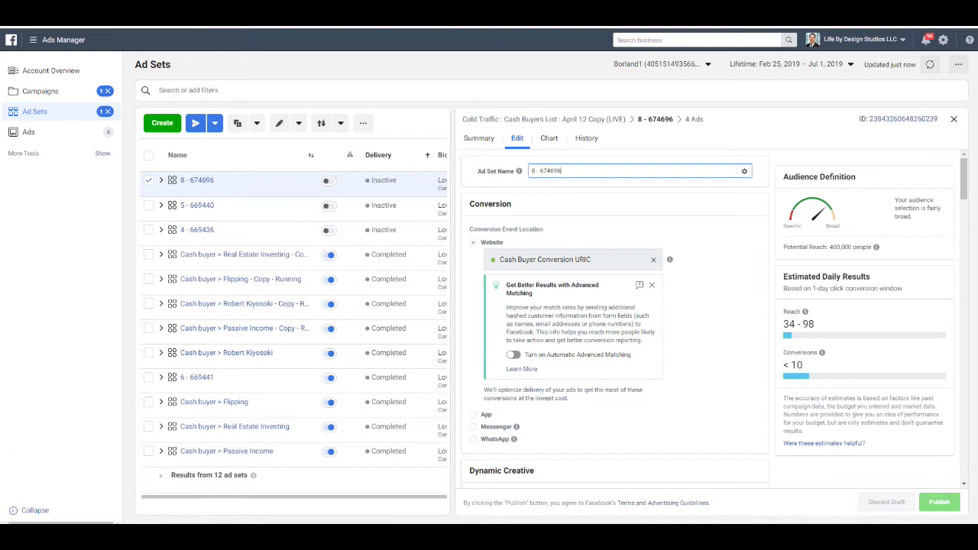
pyautogui.click(953, 118)
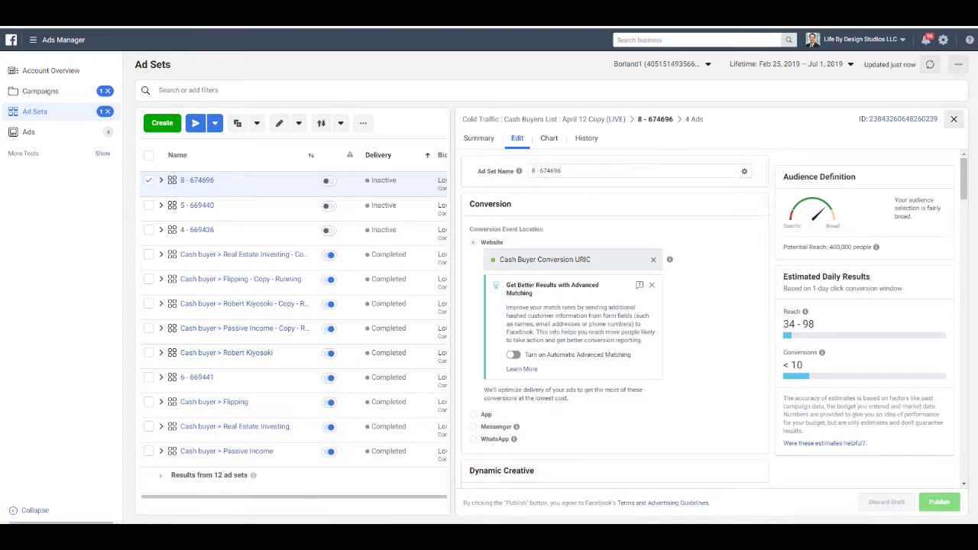
pyautogui.press('Escape')
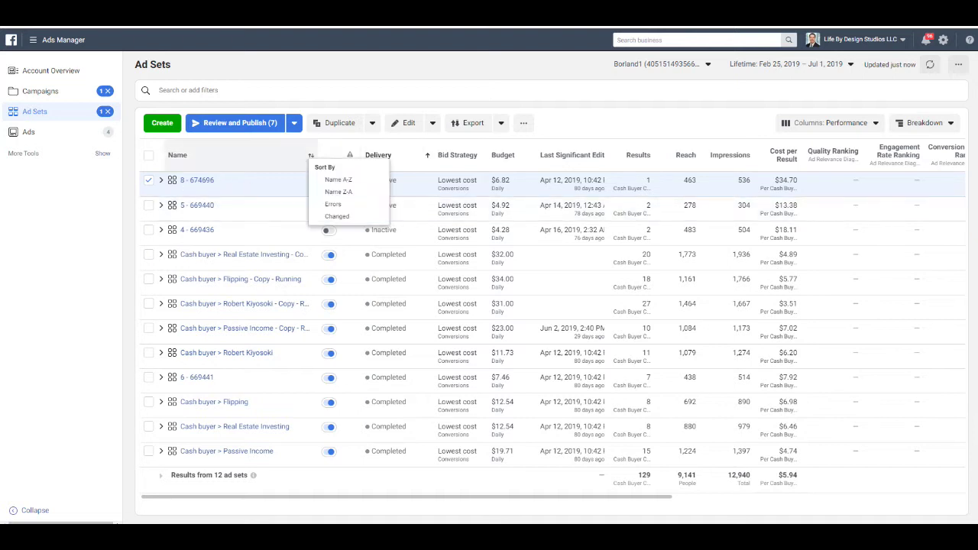
pyautogui.click(148, 179)
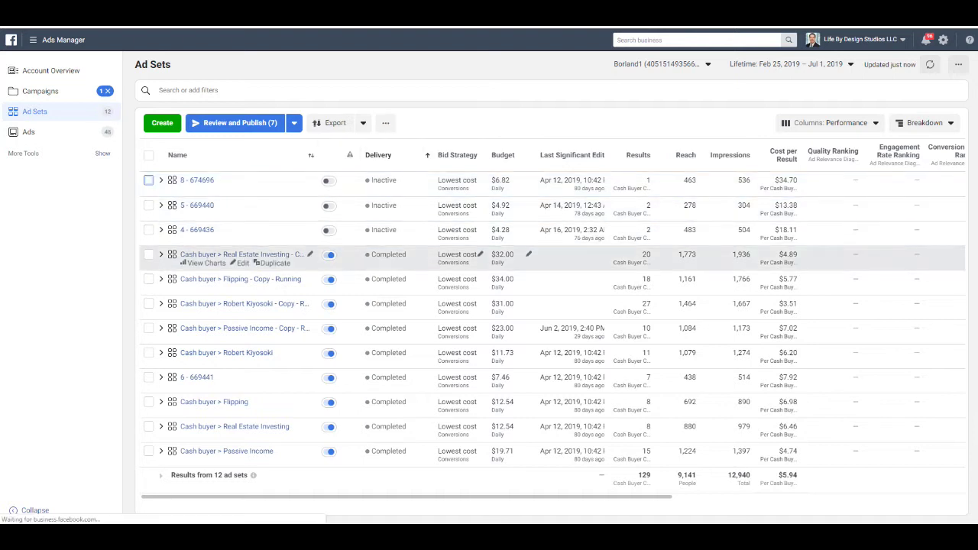
# Step: Select the four copied Cash buyer ad sets and check the conversion breakdowns of the original ad sets listed below them
pyautogui.click(148, 254)
pyautogui.click(148, 279)
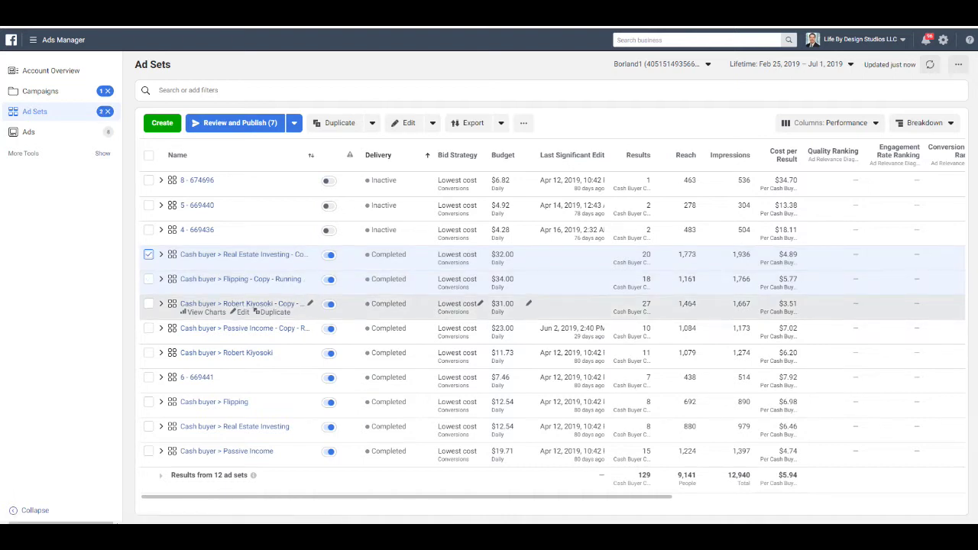
pyautogui.click(148, 303)
pyautogui.click(148, 328)
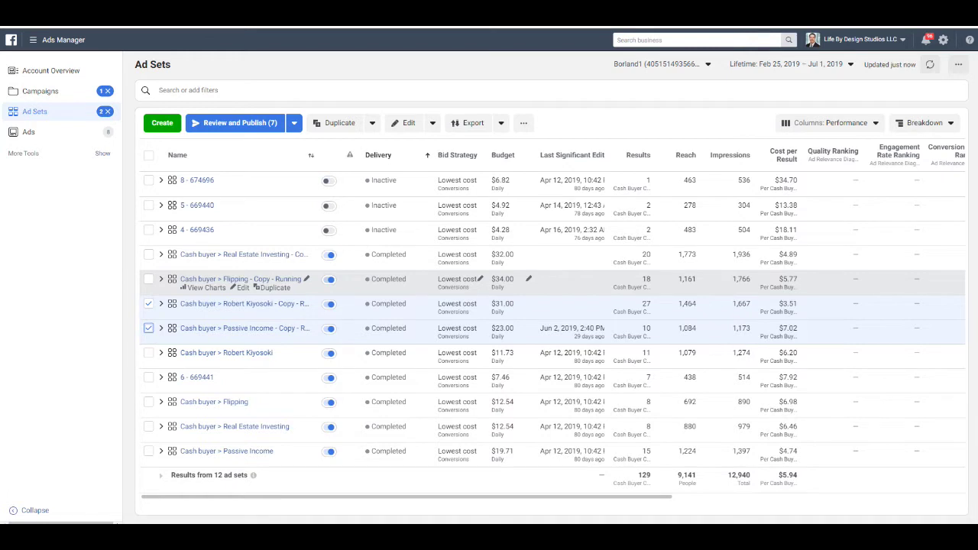
pyautogui.keyDown('shift'); pyautogui.click(149, 254); pyautogui.keyUp('shift')
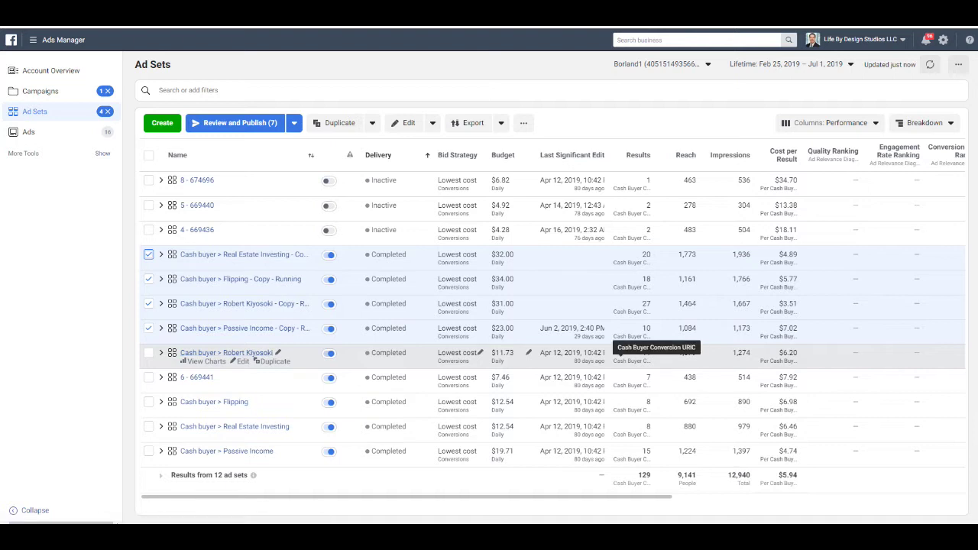
pyautogui.moveTo(645, 353)
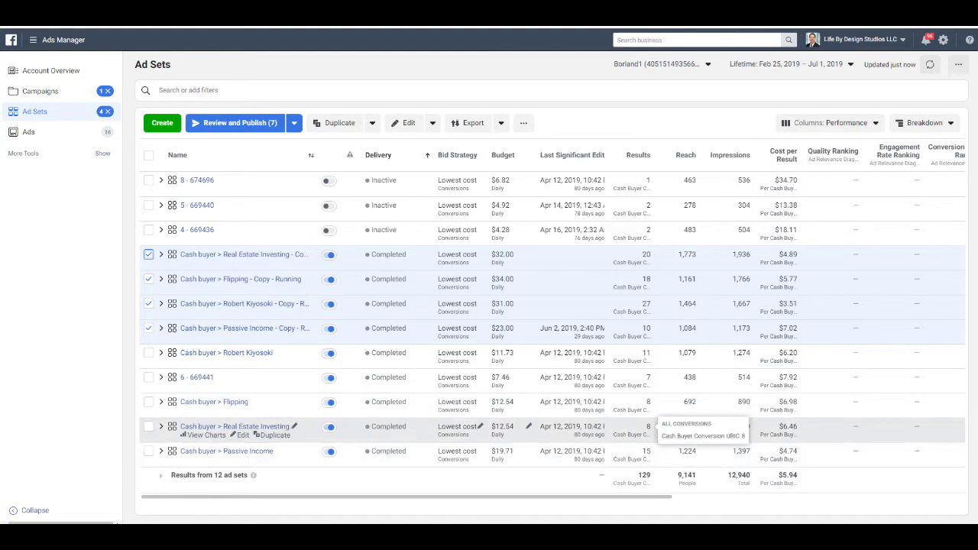
pyautogui.moveTo(649, 453)
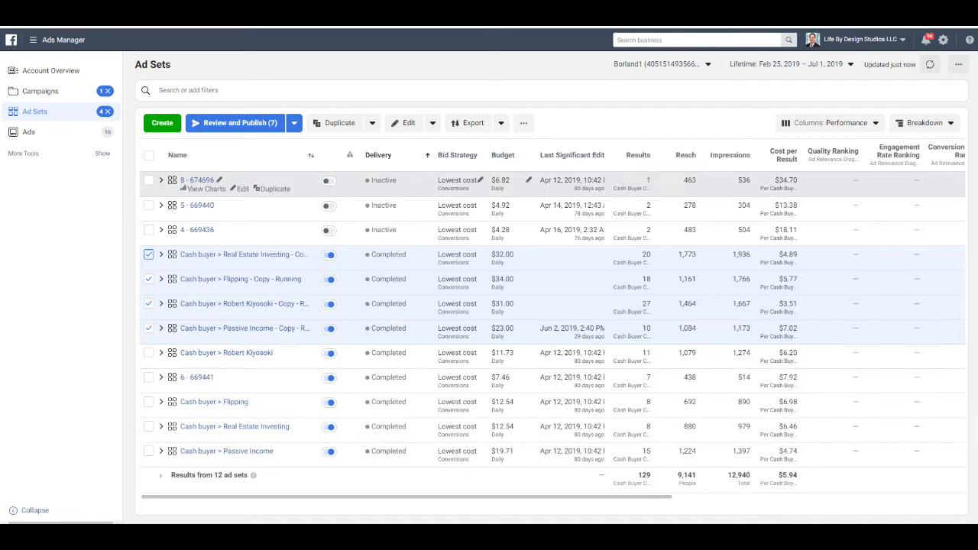
# Step: Check the conversion results of the three inactive ad sets and highlight the cost per result of 8 - 674696
pyautogui.moveTo(647, 182)
pyautogui.moveTo(647, 206)
pyautogui.moveTo(648, 231)
pyautogui.moveTo(774, 180); pyautogui.dragTo(794, 188)
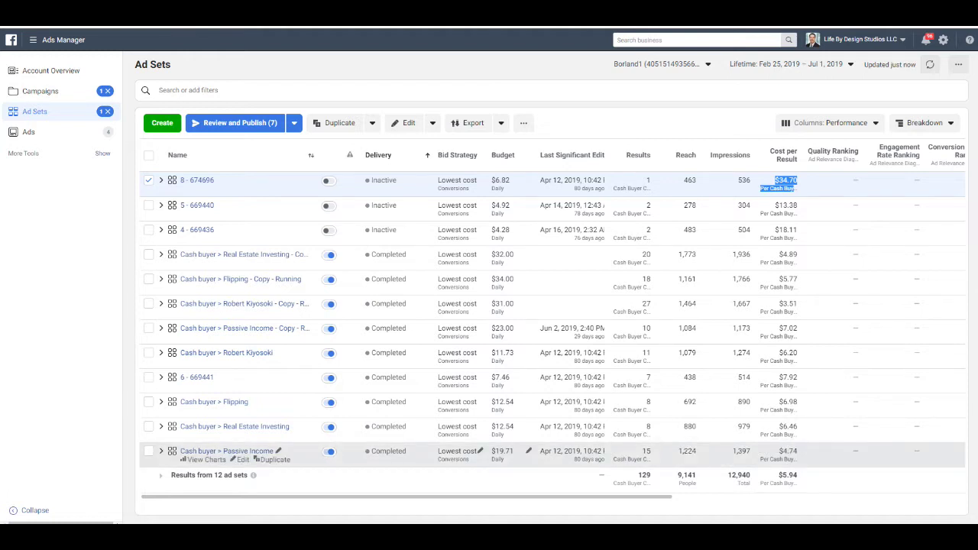
# Step: Examine the conversions and cost per result of the original Cash buyer > Passive Income ad set and the results of the original Robert Kiyosoki ad set
pyautogui.moveTo(642, 450); pyautogui.dragTo(749, 478)
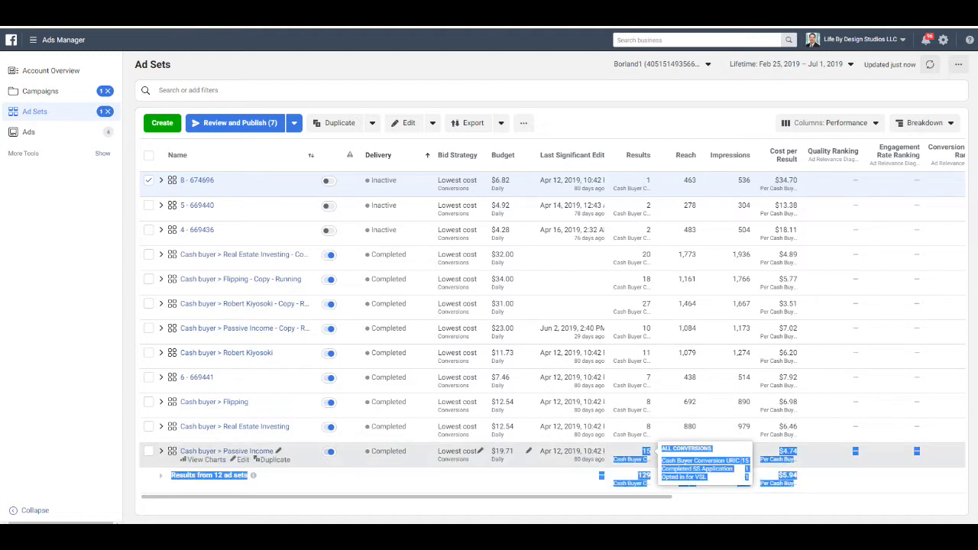
pyautogui.doubleClick(790, 450)
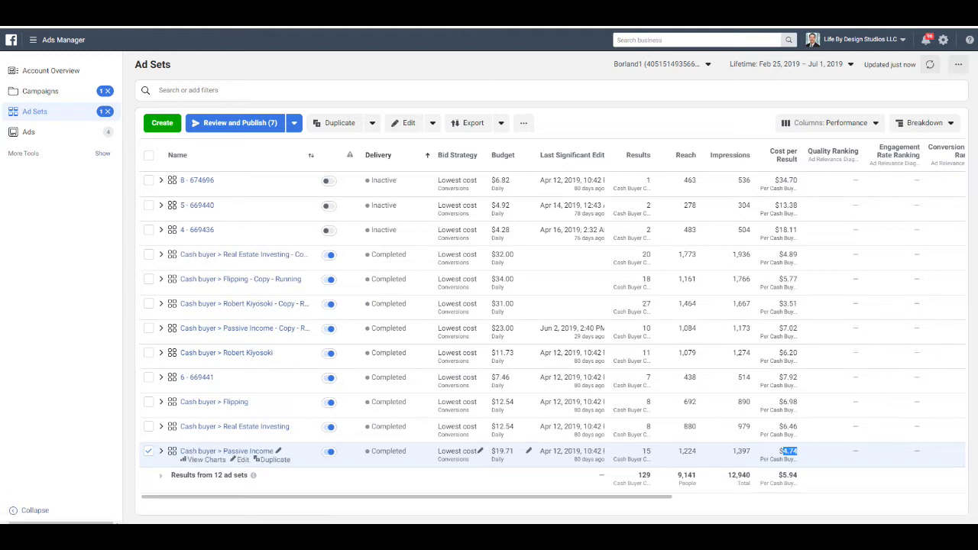
pyautogui.moveTo(643, 451); pyautogui.dragTo(797, 482)
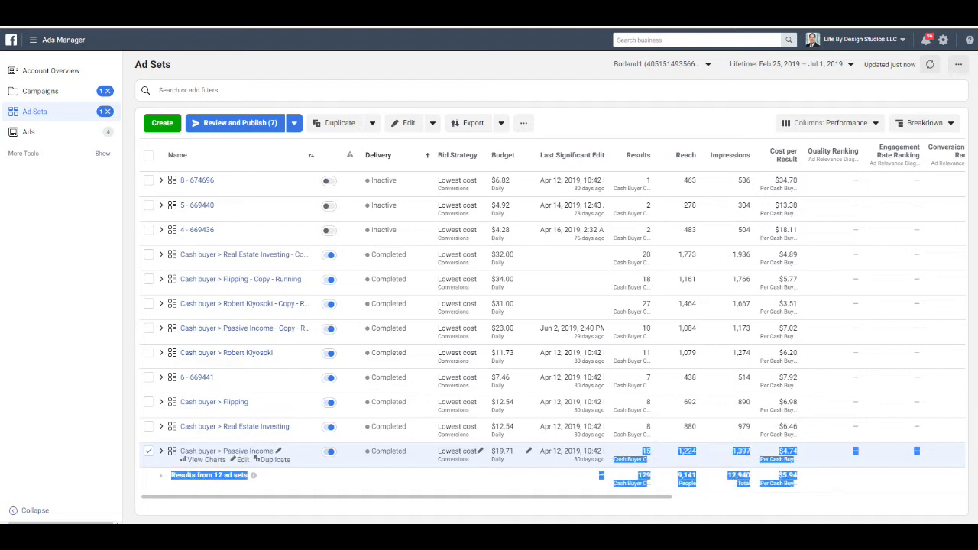
pyautogui.moveTo(649, 477); pyautogui.dragTo(779, 452)
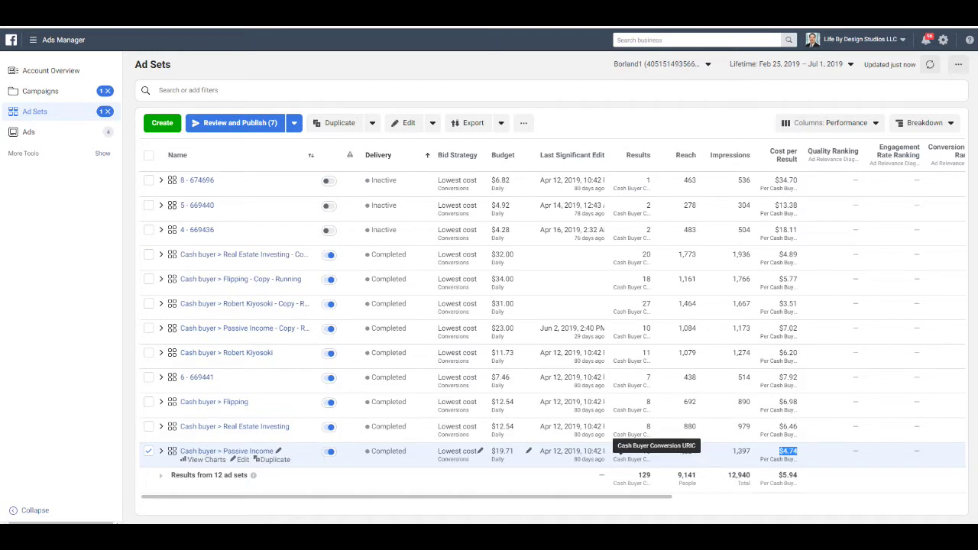
pyautogui.moveTo(253, 475)
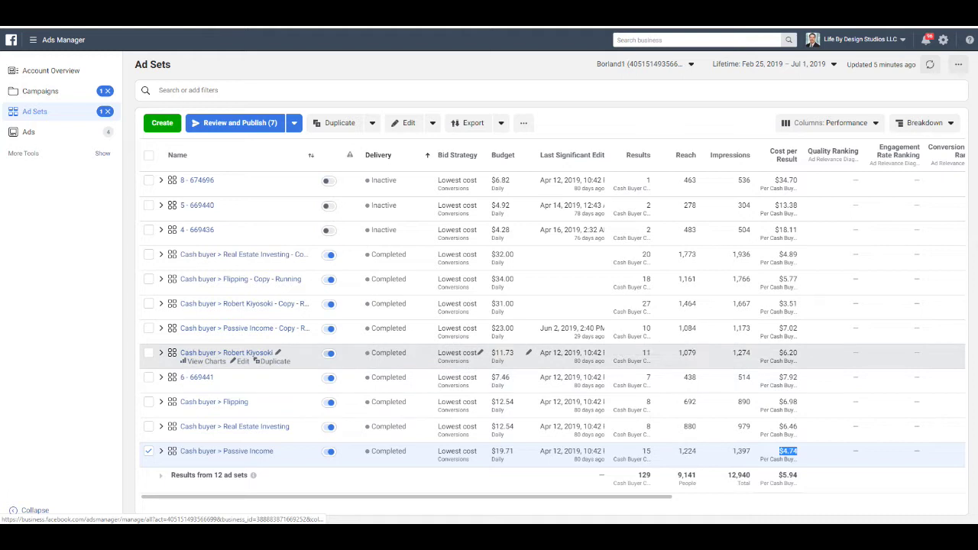
pyautogui.tripleClick(645, 353)
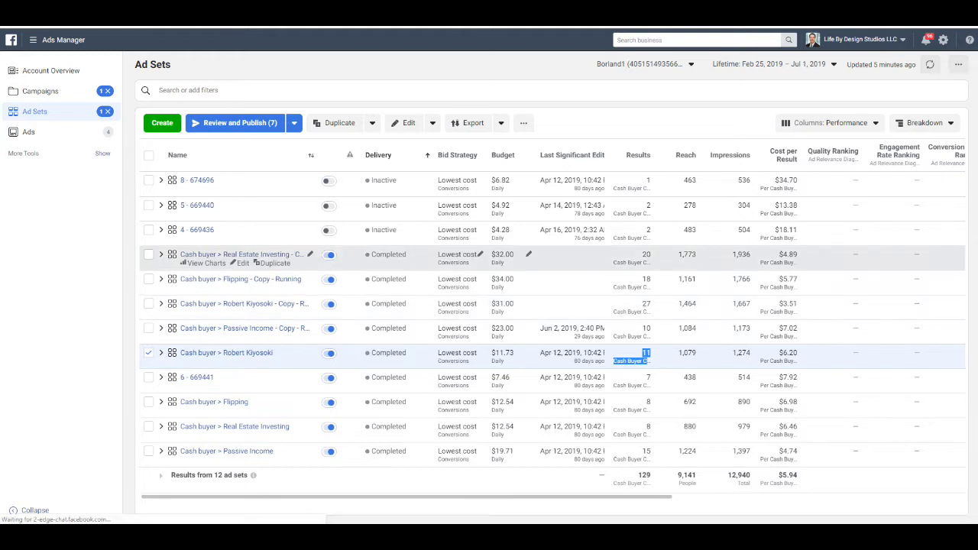
# Step: Select the four copied Cash buyer ad sets, deselect the original Robert Kiyosoki ad set, then clear the whole selection
pyautogui.click(148, 254)
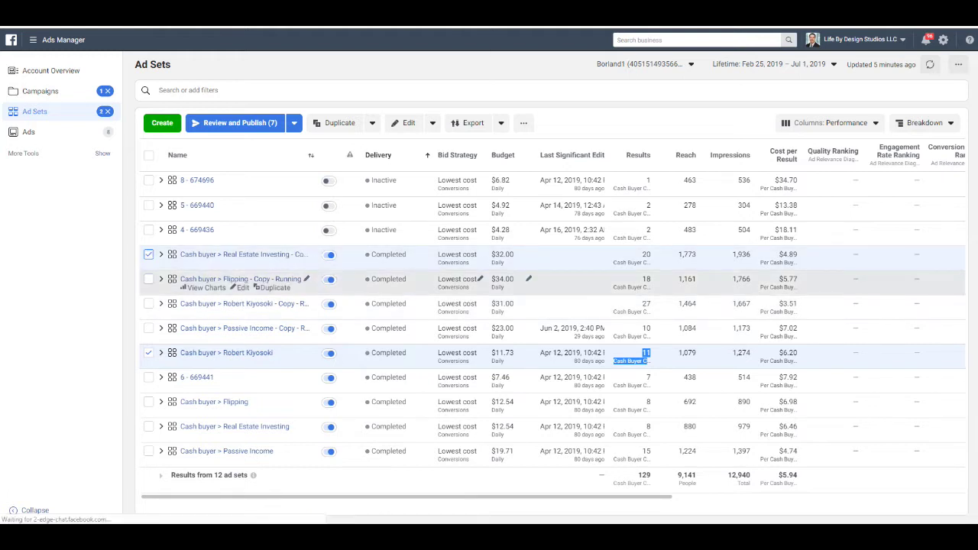
pyautogui.click(149, 279)
pyautogui.click(148, 304)
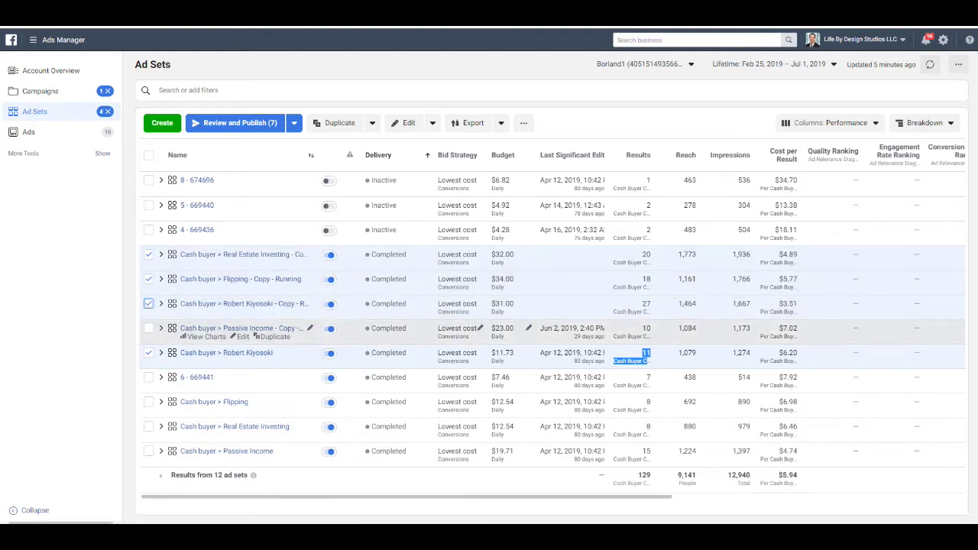
pyautogui.click(148, 328)
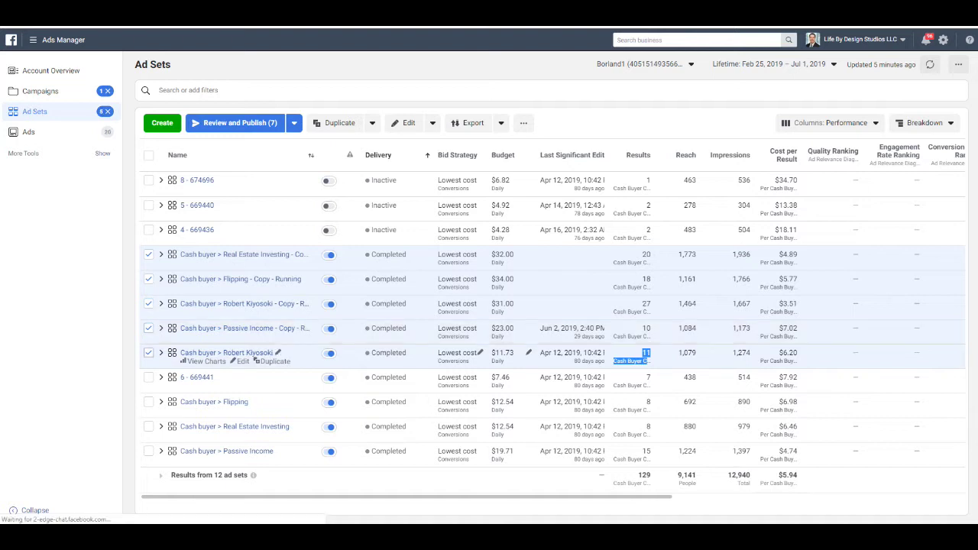
pyautogui.click(148, 352)
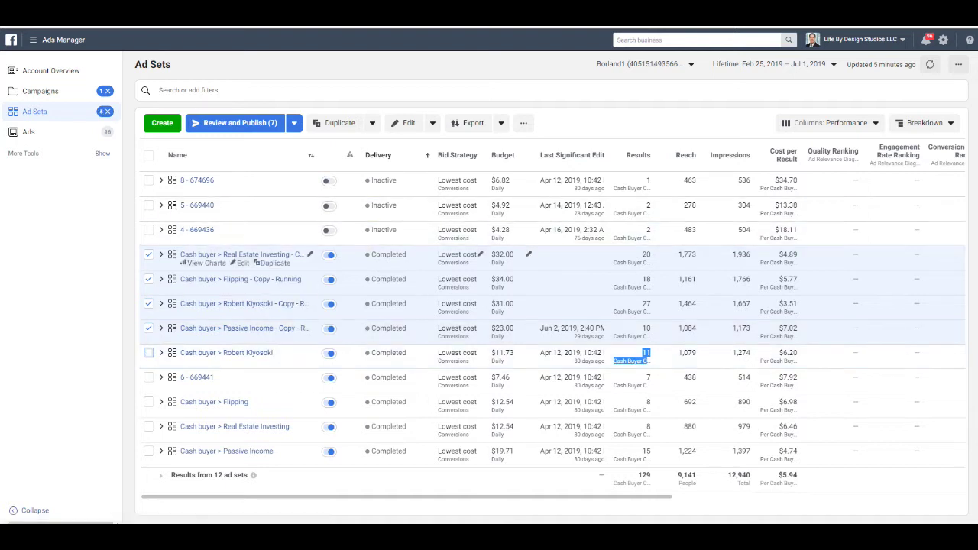
pyautogui.click(148, 254)
pyautogui.click(148, 279)
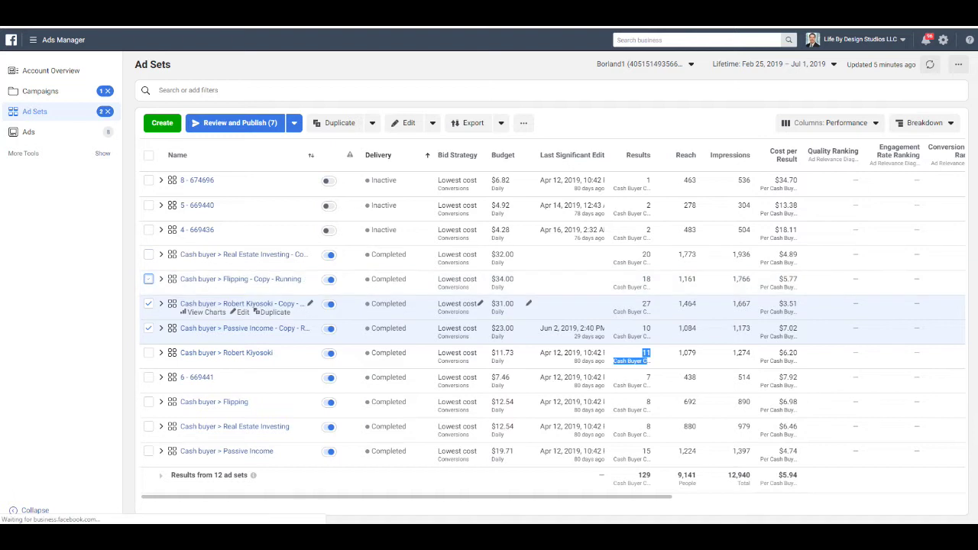
pyautogui.click(148, 303)
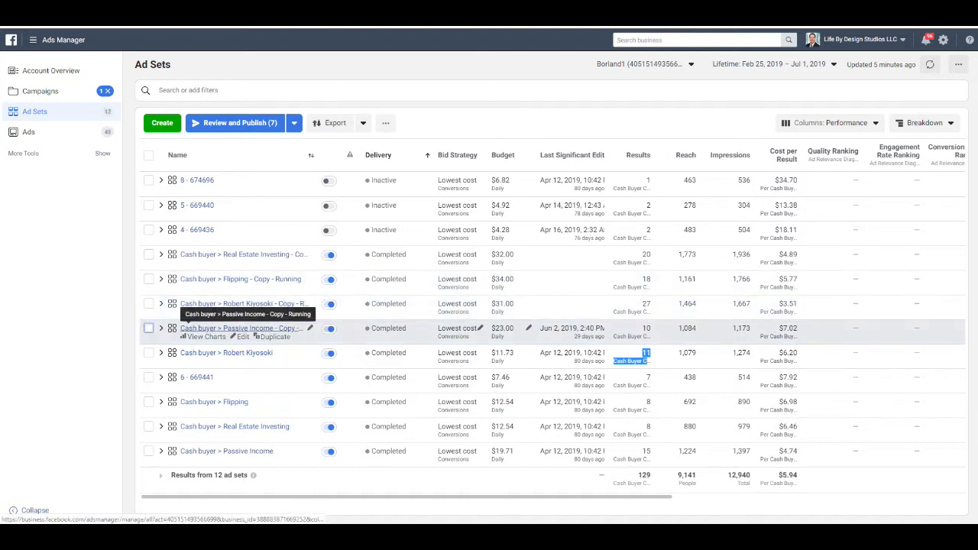
pyautogui.click(148, 328)
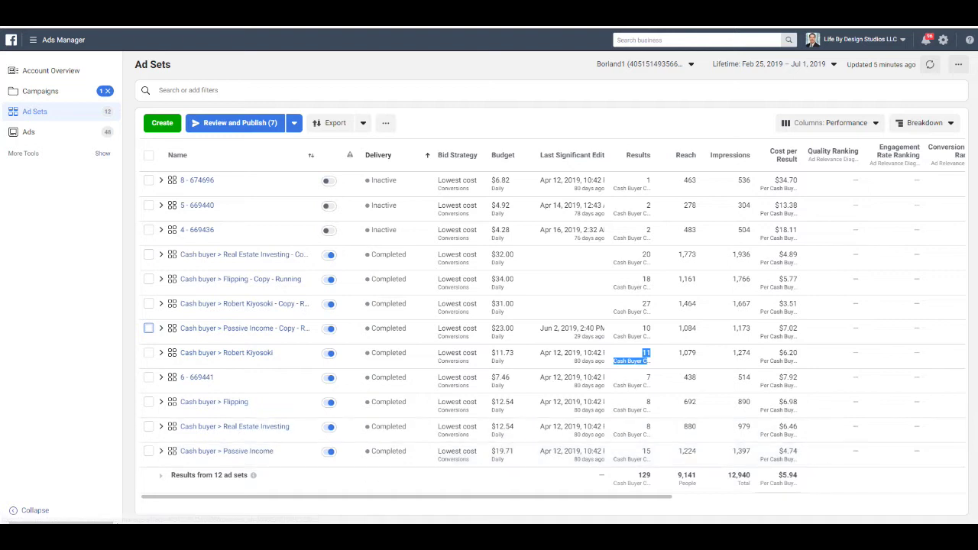
# Step: Select the original Cash buyer > Passive Income ad set and examine its conversion breakdown and cost per result
pyautogui.moveTo(643, 451); pyautogui.dragTo(747, 477)
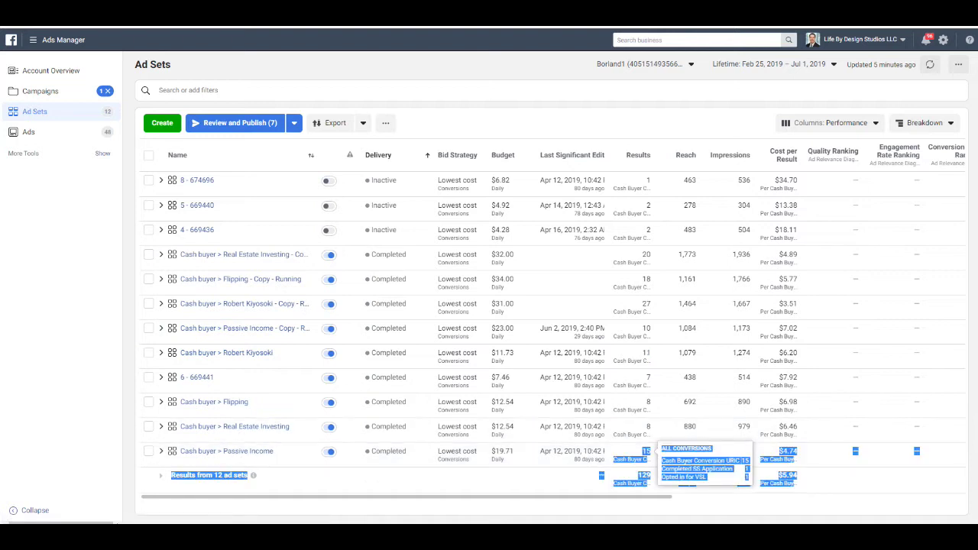
pyautogui.click(149, 451)
pyautogui.moveTo(779, 450); pyautogui.dragTo(793, 451)
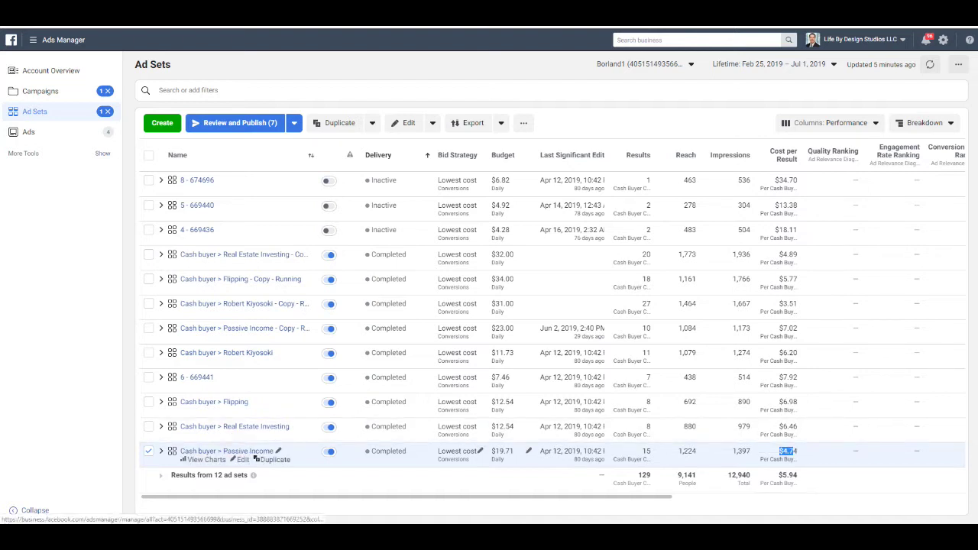
pyautogui.click(256, 458)
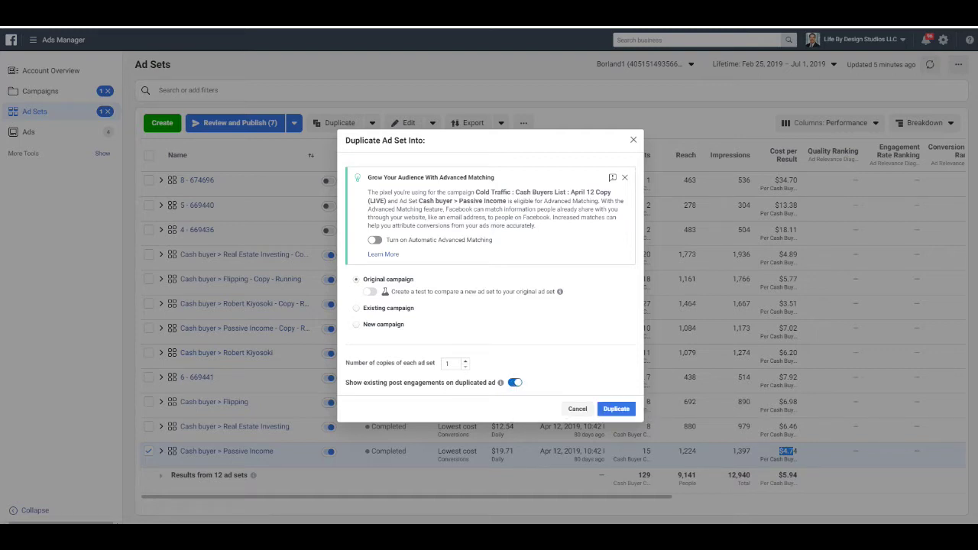
pyautogui.moveTo(500, 382)
pyautogui.click(615, 409)
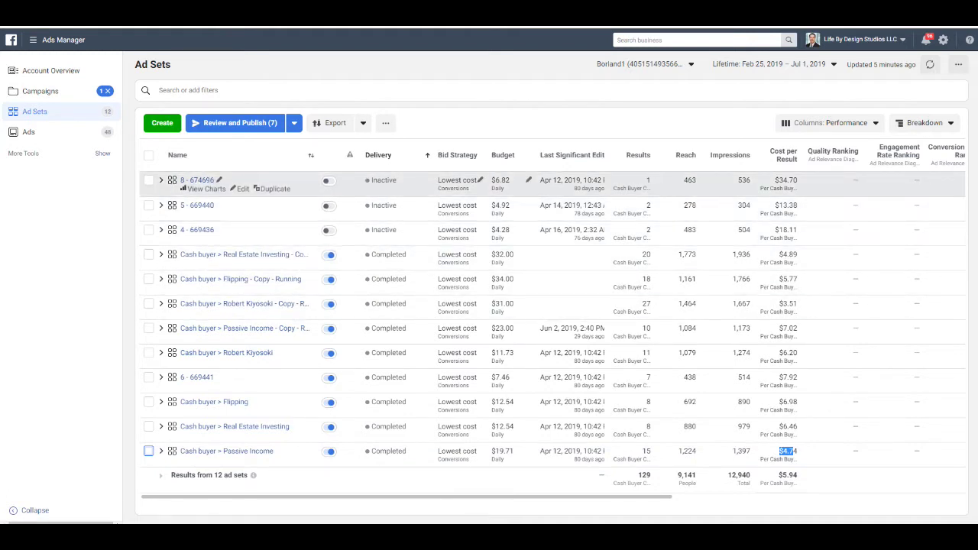
# Step: Duplicate ad set 8 - 674696 once into its original campaign, keeping existing post engagements shown on the duplicated ad
pyautogui.click(148, 180)
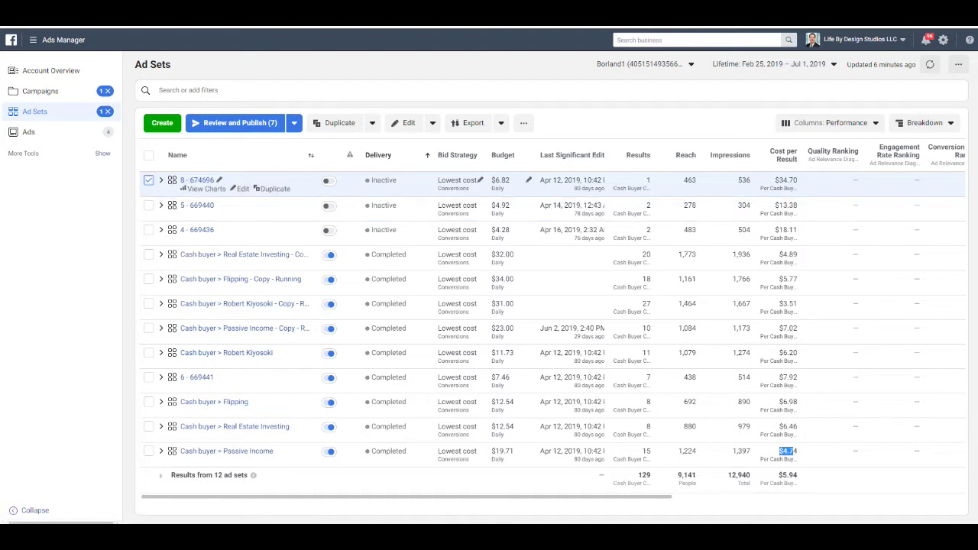
pyautogui.click(273, 189)
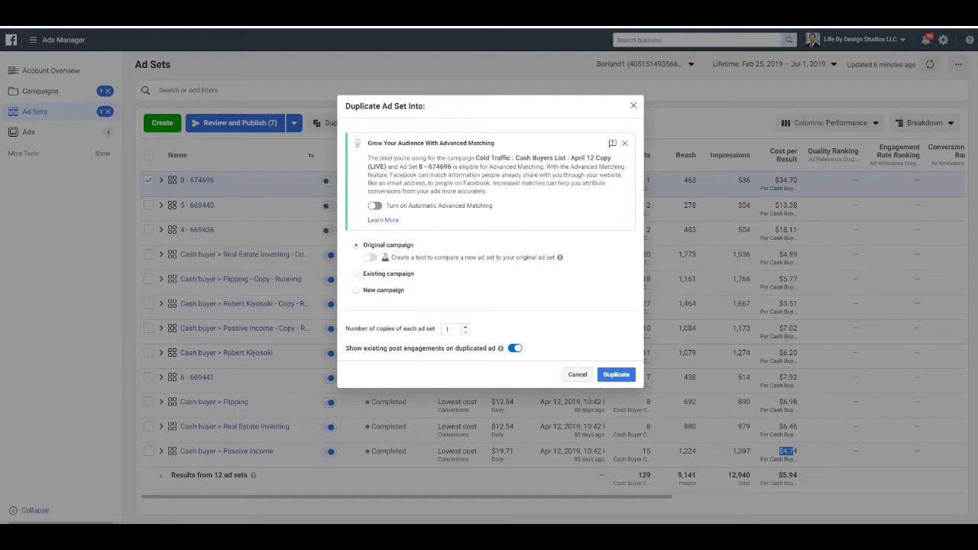
pyautogui.moveTo(500, 348)
pyautogui.moveTo(362, 349); pyautogui.dragTo(411, 349)
pyautogui.click(411, 349)
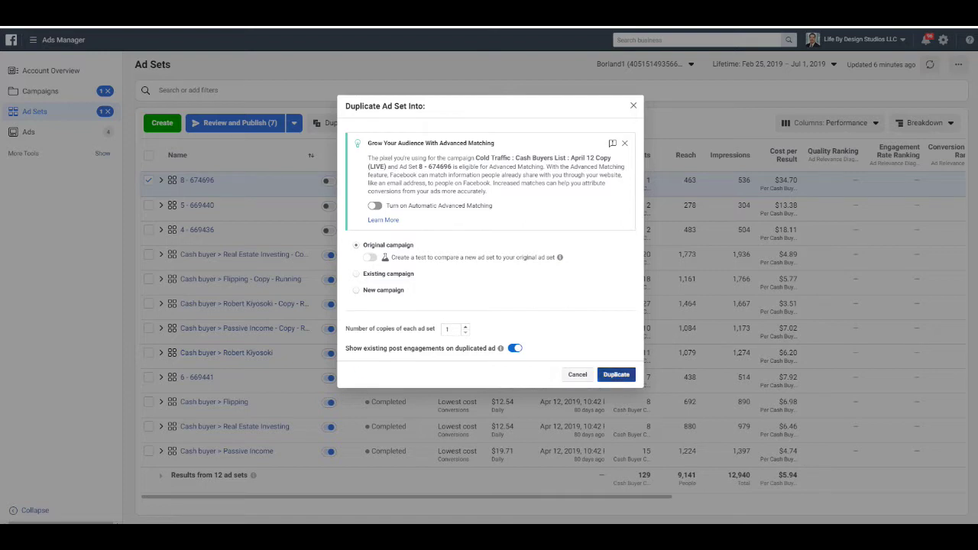
pyautogui.click(616, 374)
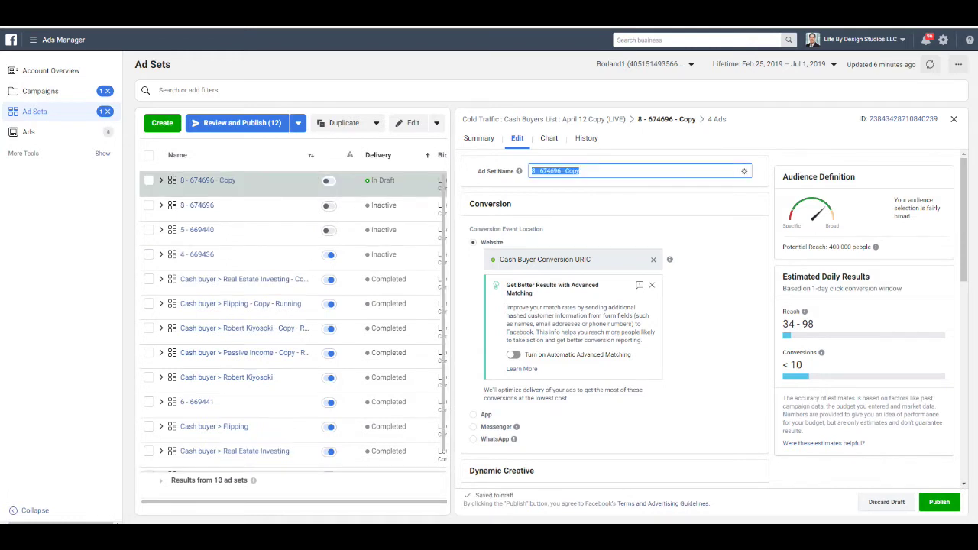
# Step: Rename the duplicated ad set "Cash flow - Top Ad Copy (Test)"
pyautogui.hotkey('ctrl', 'a')
pyautogui.write('Winning Ad 1')
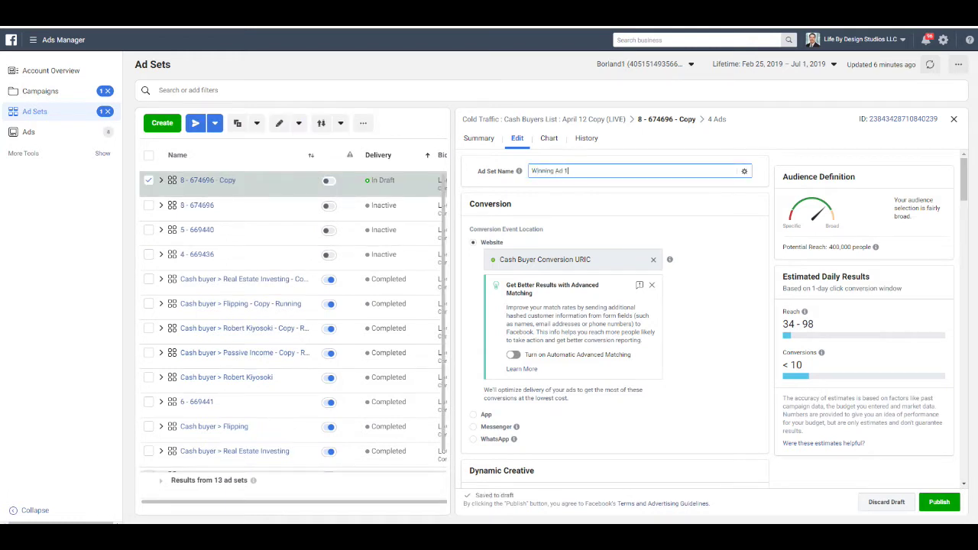
pyautogui.hotkey('ctrl', 'a')
pyautogui.write('Cash flow W')
pyautogui.press('BackSpace')
pyautogui.write('- Top Ad Copy (Tes')
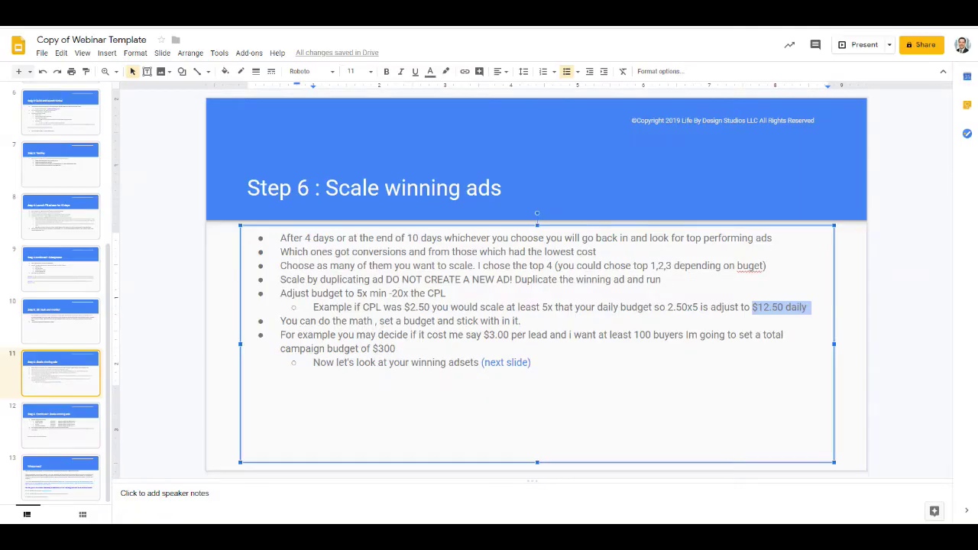
# Step: Switch to the Google Slides webinar deck and review the budget scaling rule and its 2.50x5 example on the "Step 6 : Scale winning ads" slide
pyautogui.doubleClick(450, 293)
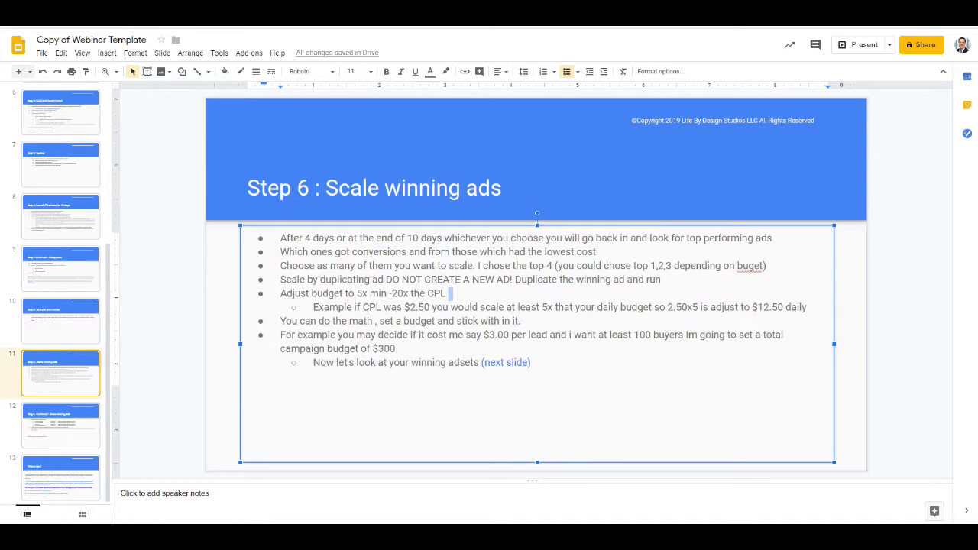
pyautogui.moveTo(667, 307); pyautogui.dragTo(702, 307)
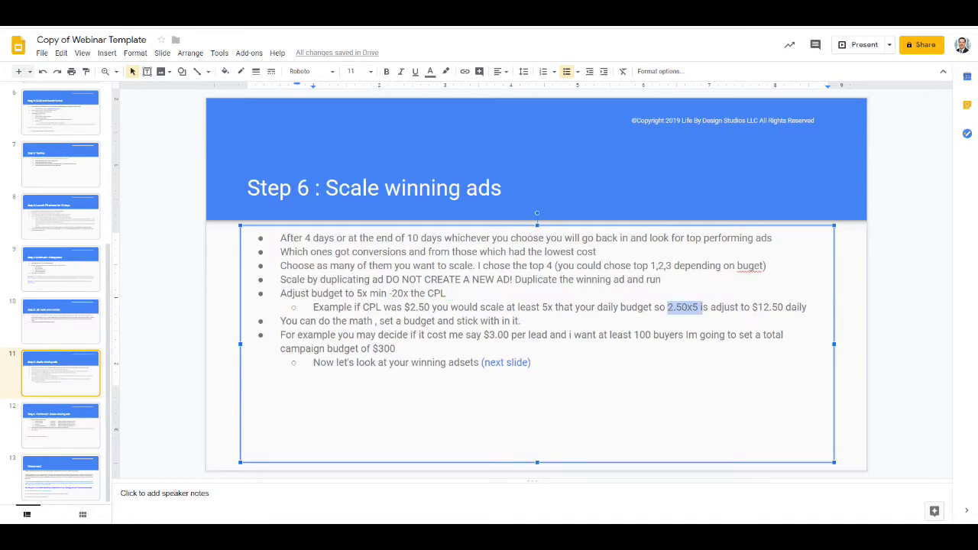
pyautogui.click(687, 307)
pyautogui.moveTo(518, 307); pyautogui.dragTo(608, 307)
pyautogui.moveTo(666, 307); pyautogui.dragTo(692, 307)
pyautogui.click(698, 307)
pyautogui.click(523, 321)
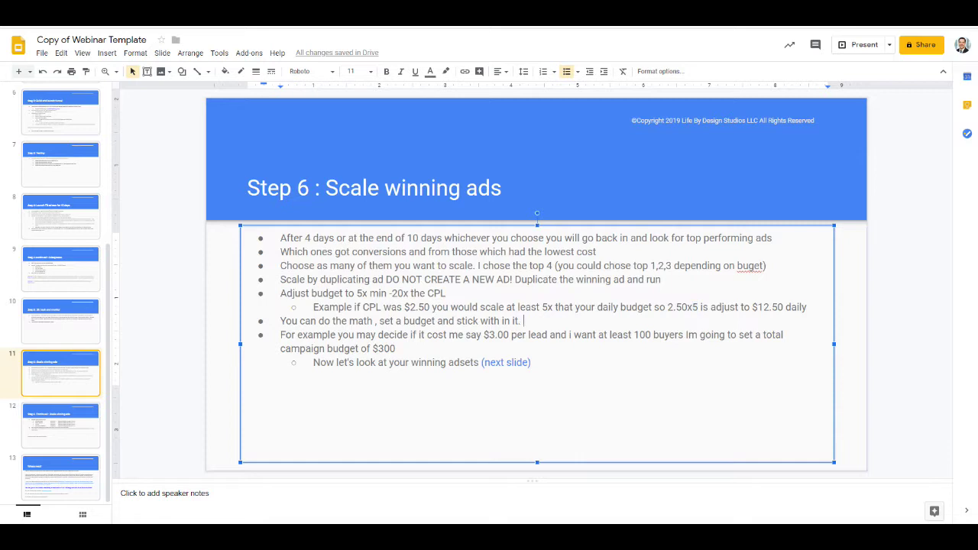
pyautogui.moveTo(698, 307); pyautogui.dragTo(673, 307)
# Step: Calculate the 20x daily budget as 2.50*20 in Calculator, then close it
pyautogui.moveTo(977, 129); pyautogui.dragTo(536, 143)
pyautogui.click(543, 219)
pyautogui.write('2.50*')
pyautogui.click(544, 218)
pyautogui.write('2.50*20')
pyautogui.press('Return')
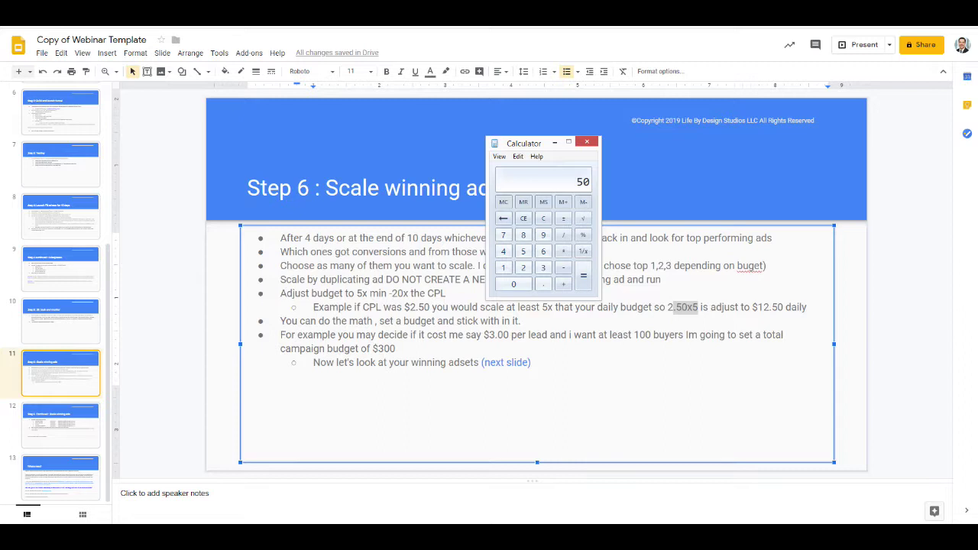
pyautogui.hotkey('alt', 'F4')
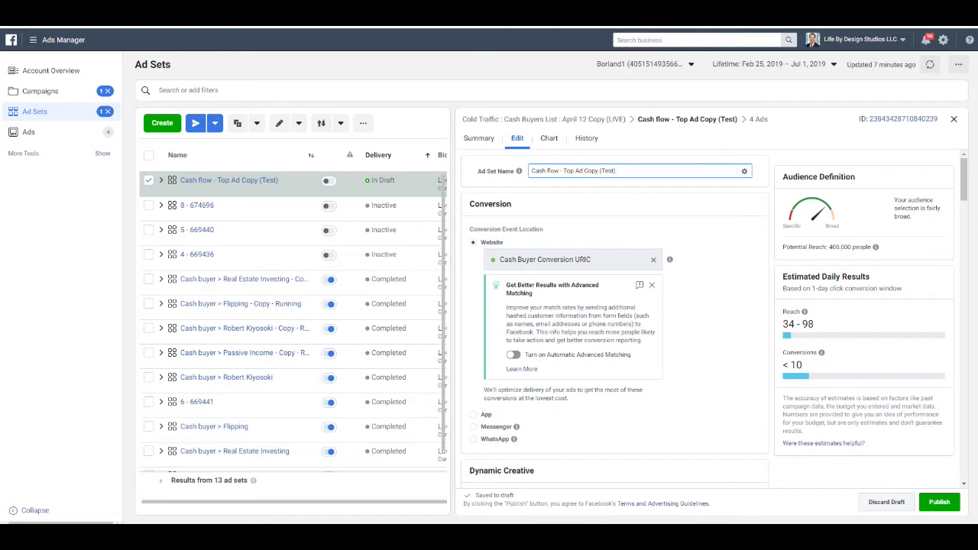
# Step: Set the duplicated ad set's daily budget to $50.00 and check its estimated daily reach and conversions
pyautogui.scroll(-5, 615, 321)
pyautogui.scroll(-3, 615, 321)
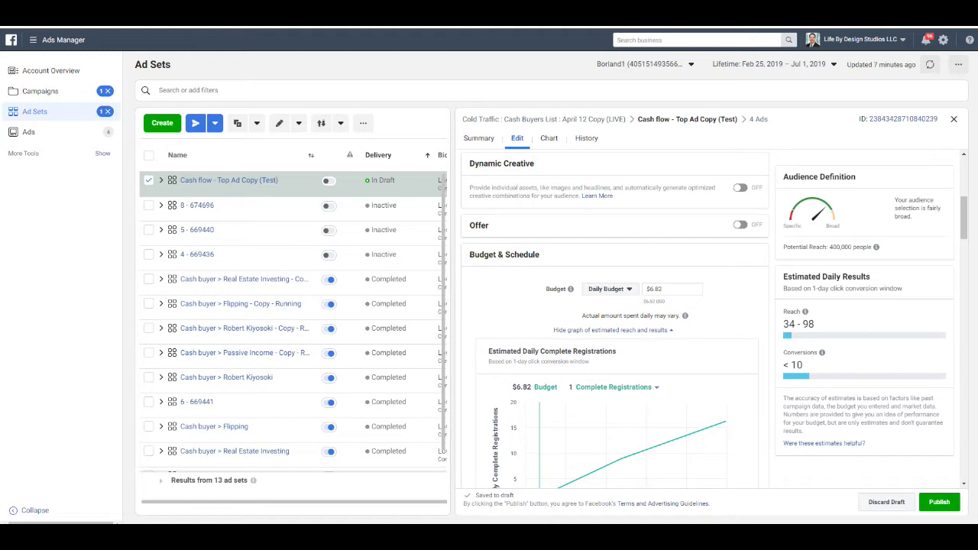
pyautogui.tripleClick(659, 289)
pyautogui.write('5')
pyautogui.write('0.00')
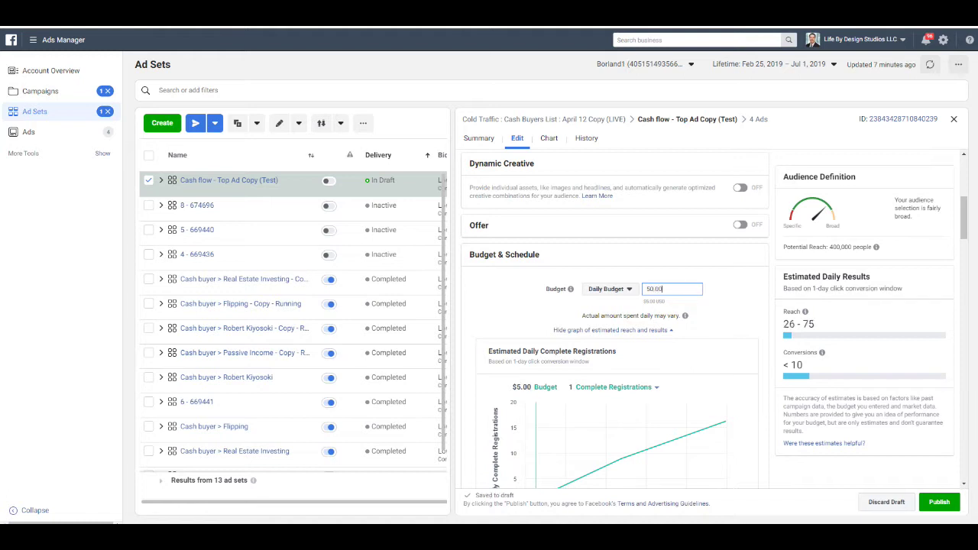
pyautogui.press('Tab')
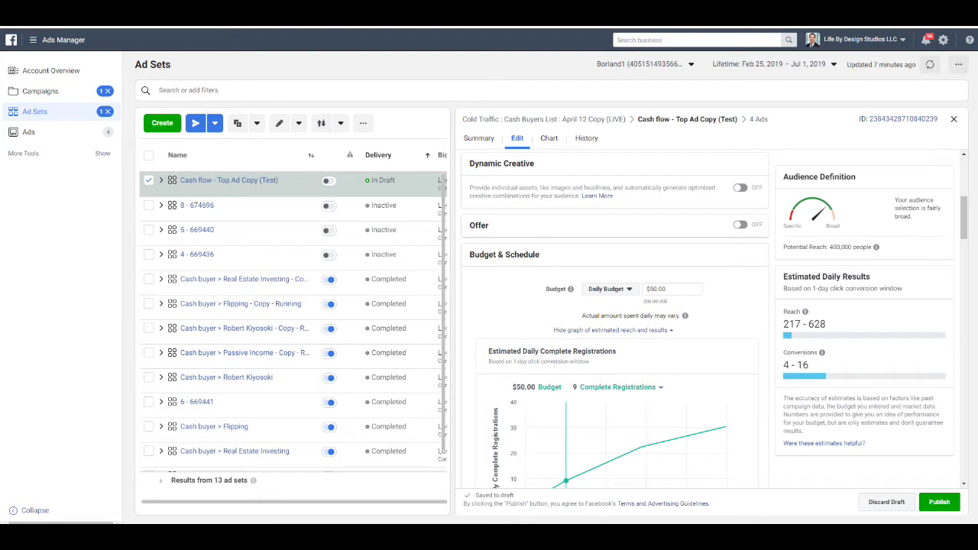
pyautogui.moveTo(783, 324); pyautogui.dragTo(801, 324)
pyautogui.moveTo(783, 364); pyautogui.dragTo(809, 365)
pyautogui.click(802, 364)
# Step: Schedule the duplicated ad set to start on Jul 2, 2019 and end on Jul 12, 2019
pyautogui.scroll(-1, 615, 320)
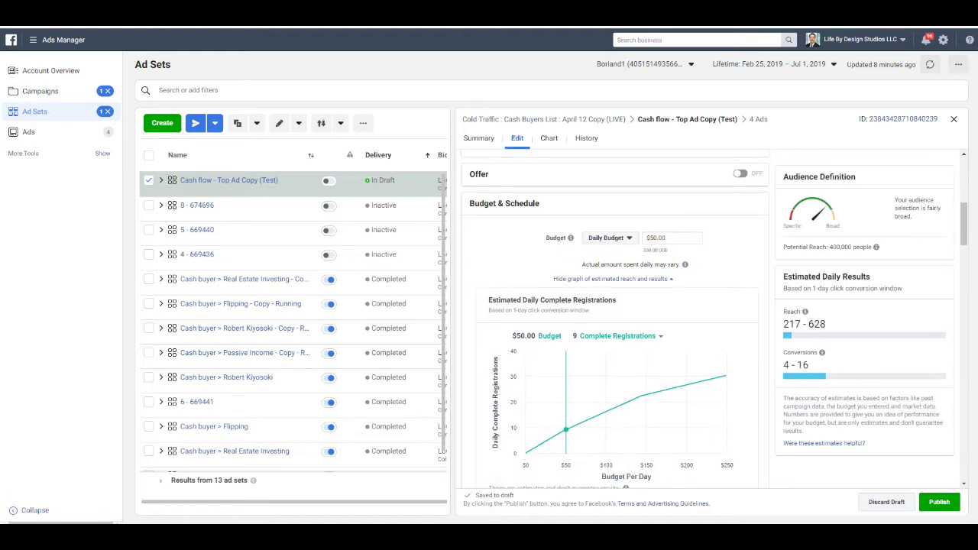
pyautogui.scroll(-5, 615, 321)
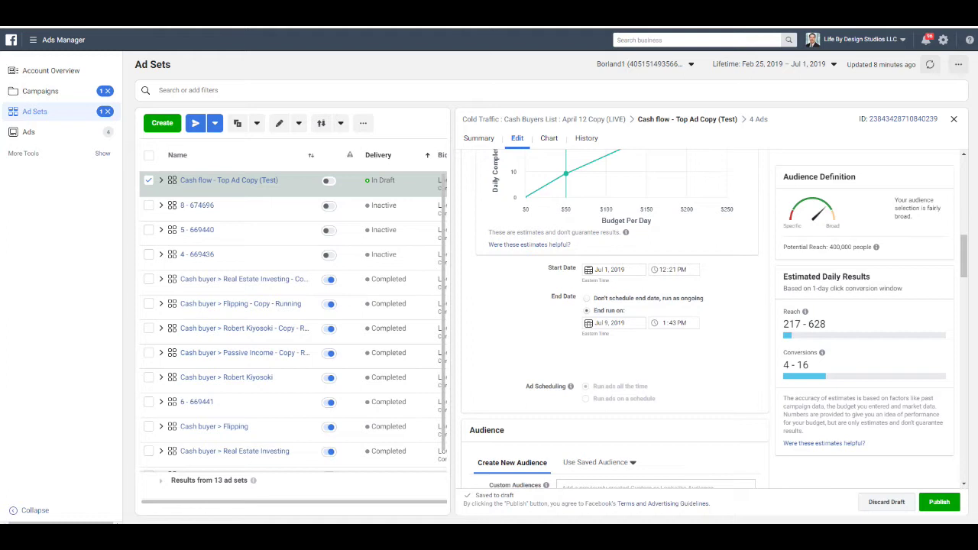
pyautogui.click(614, 269)
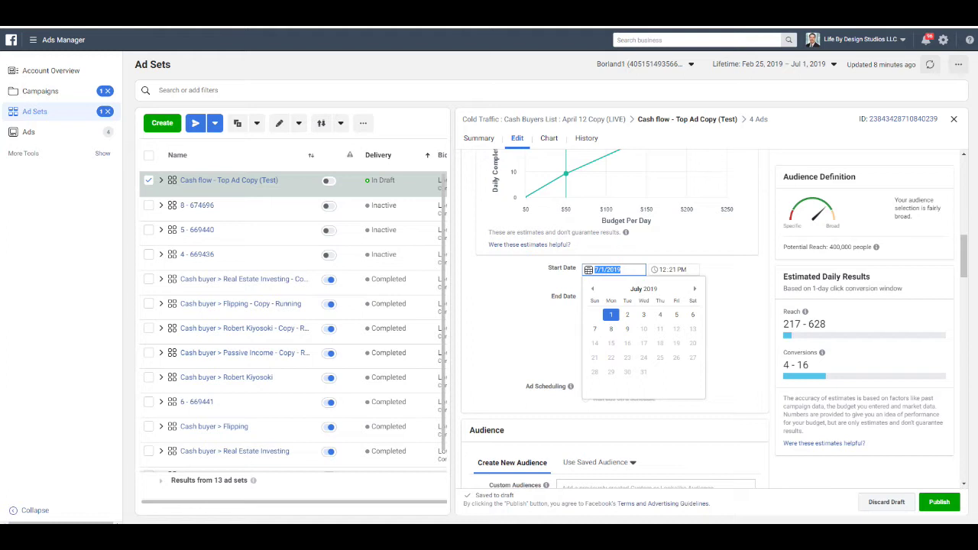
pyautogui.click(627, 314)
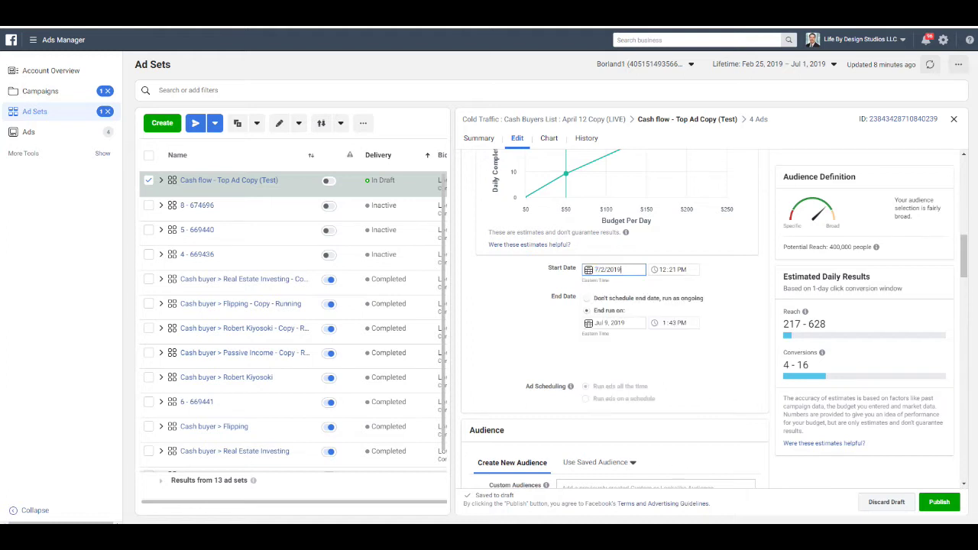
pyautogui.click(613, 322)
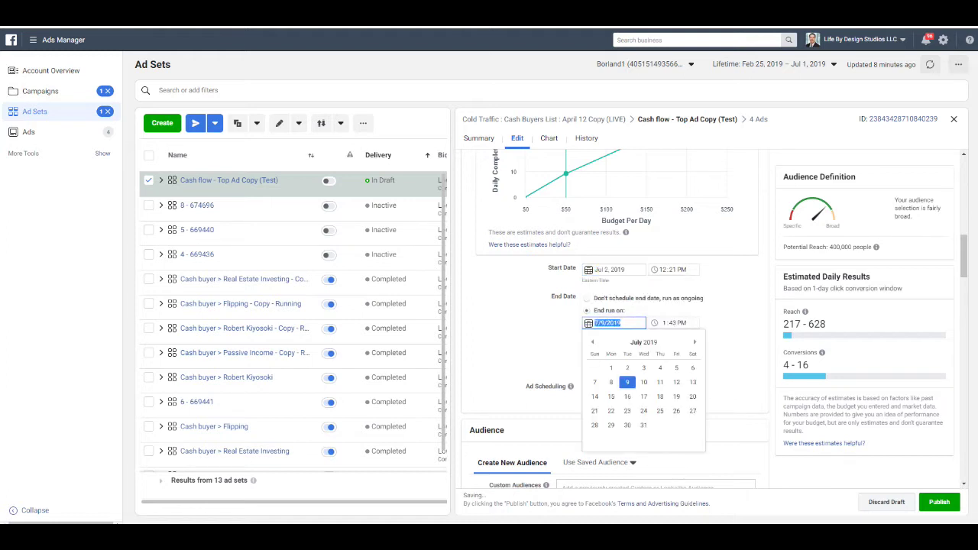
pyautogui.click(676, 382)
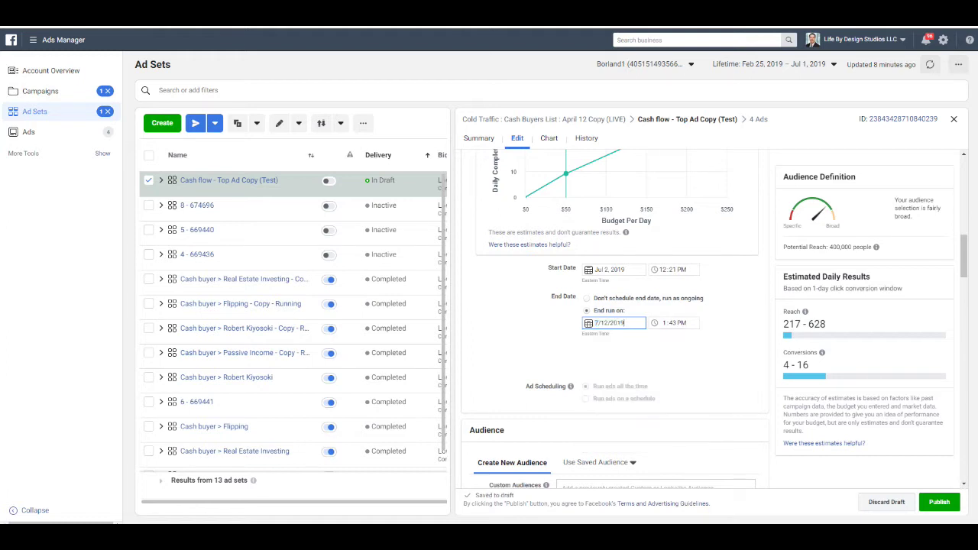
pyautogui.scroll(5, 615, 321)
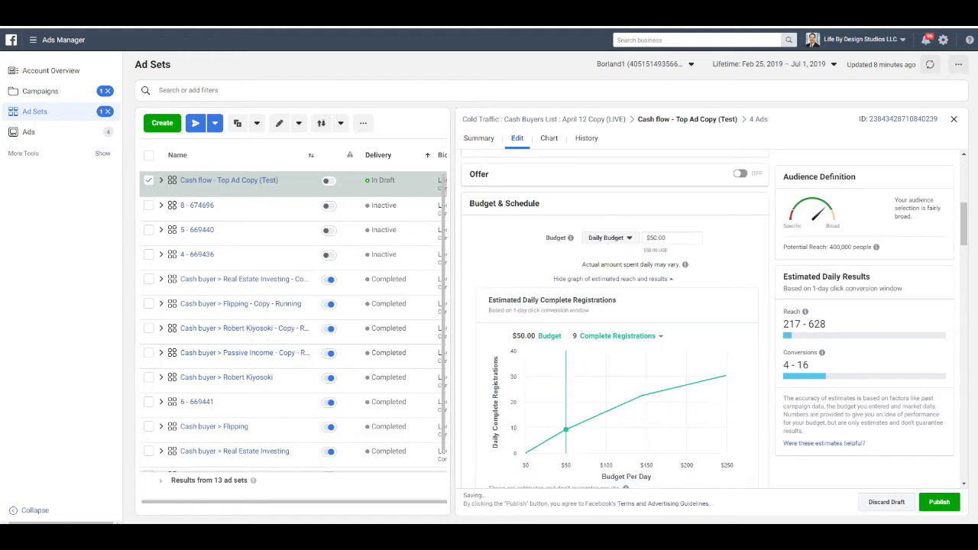
pyautogui.scroll(-4, 615, 321)
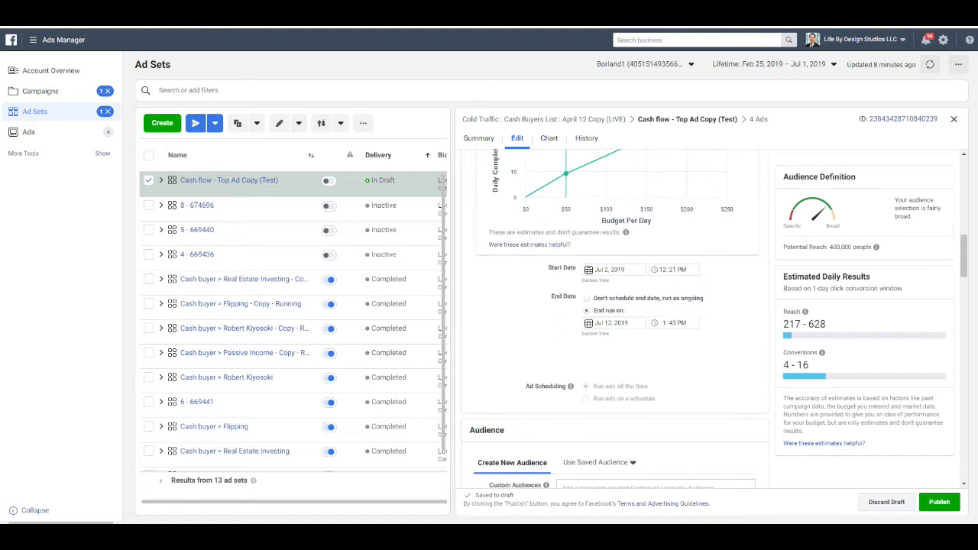
# Step: Review the duplicated ad set's audience, detailed targeting, placement, and optimization and delivery settings
pyautogui.scroll(-3, 615, 321)
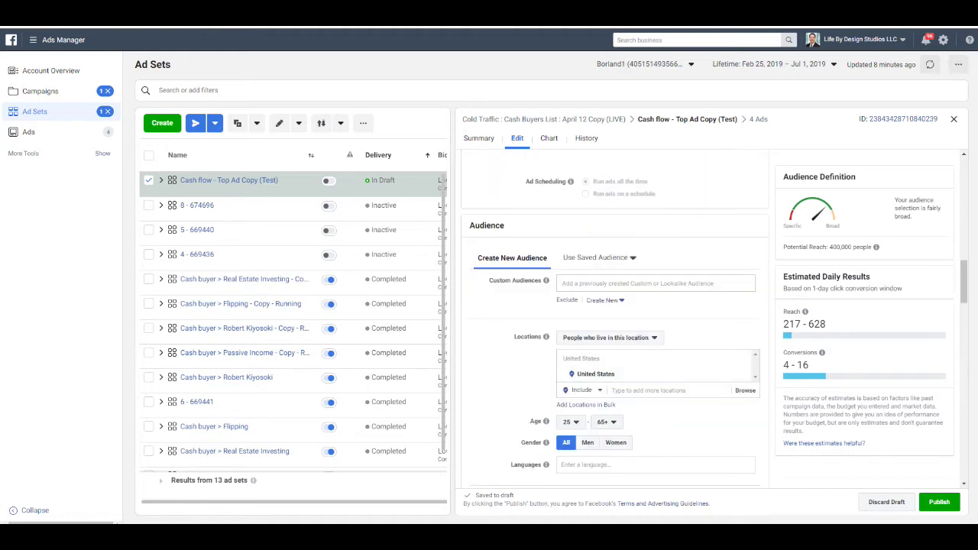
pyautogui.scroll(-5, 615, 321)
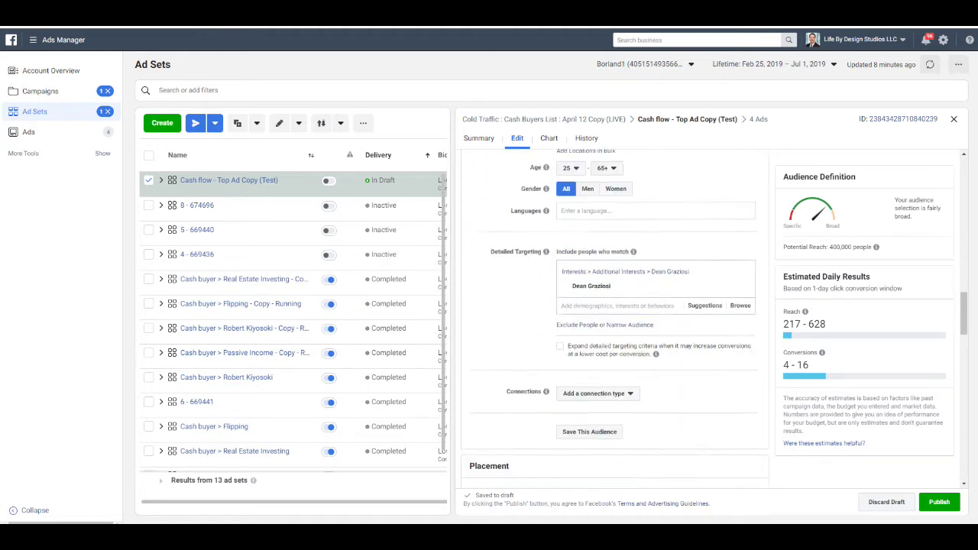
pyautogui.scroll(-2, 615, 320)
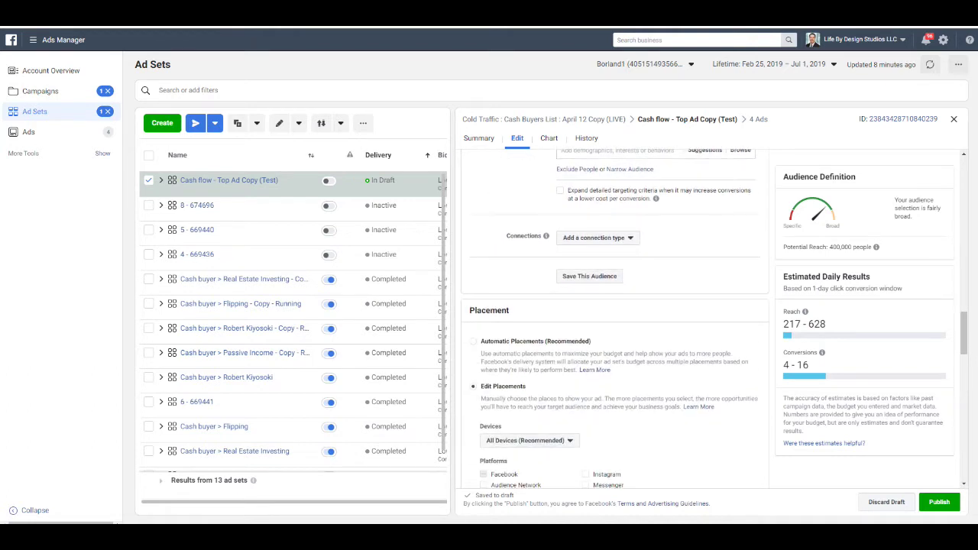
pyautogui.scroll(-8, 615, 321)
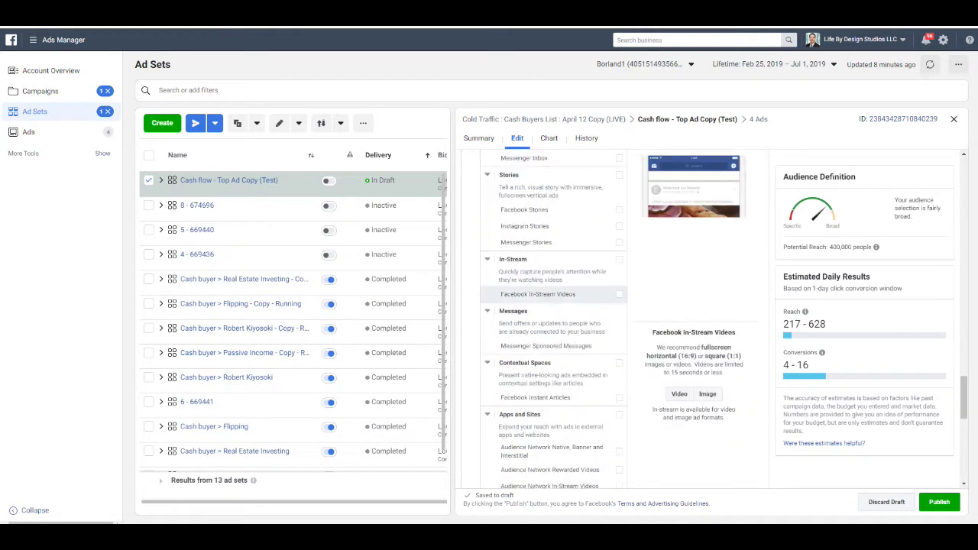
pyautogui.scroll(-5, 553, 305)
pyautogui.scroll(-4, 614, 316)
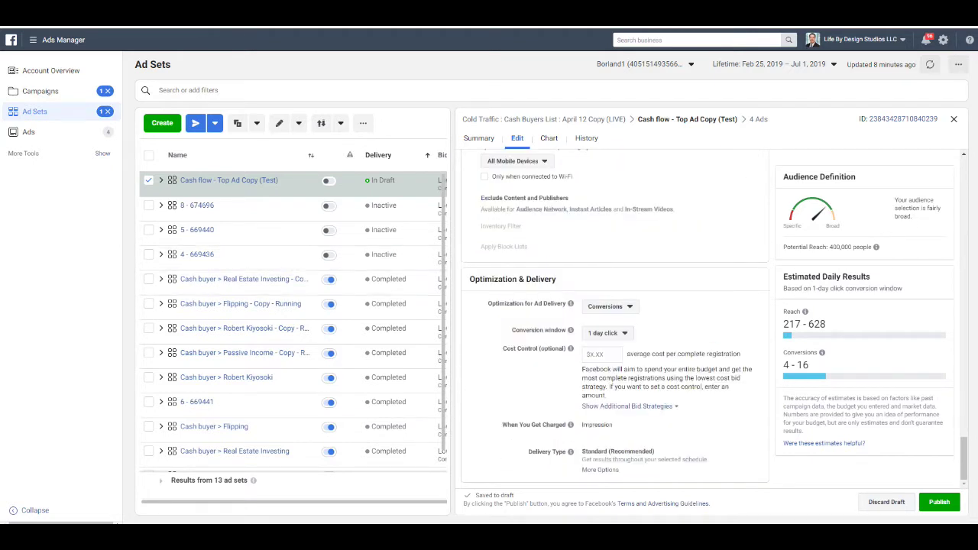
pyautogui.scroll(15, 614, 317)
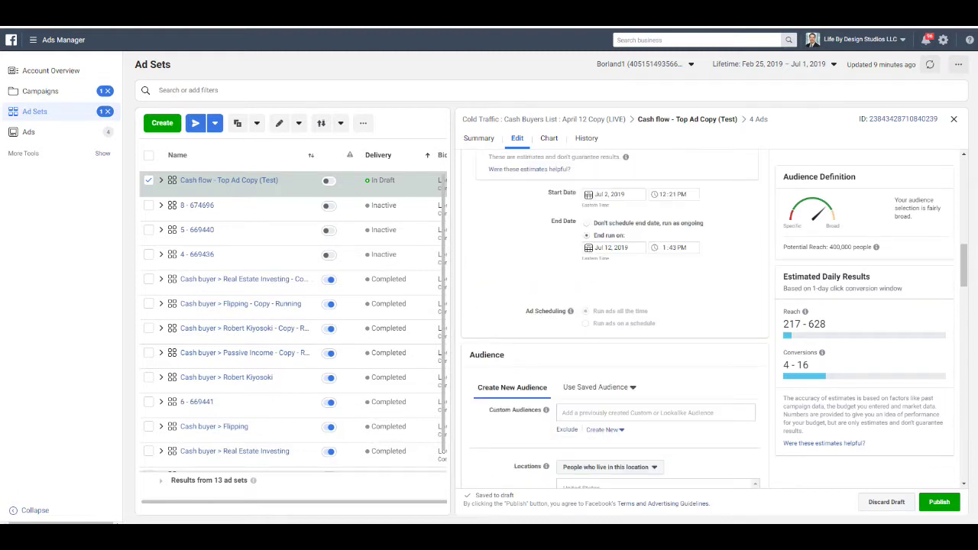
pyautogui.scroll(3, 614, 317)
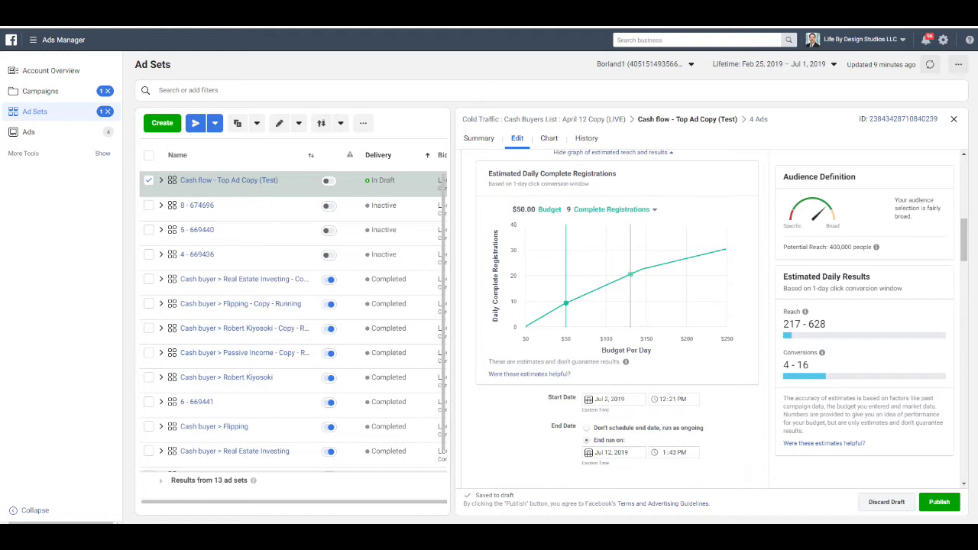
pyautogui.scroll(4, 614, 317)
pyautogui.scroll(2, 614, 316)
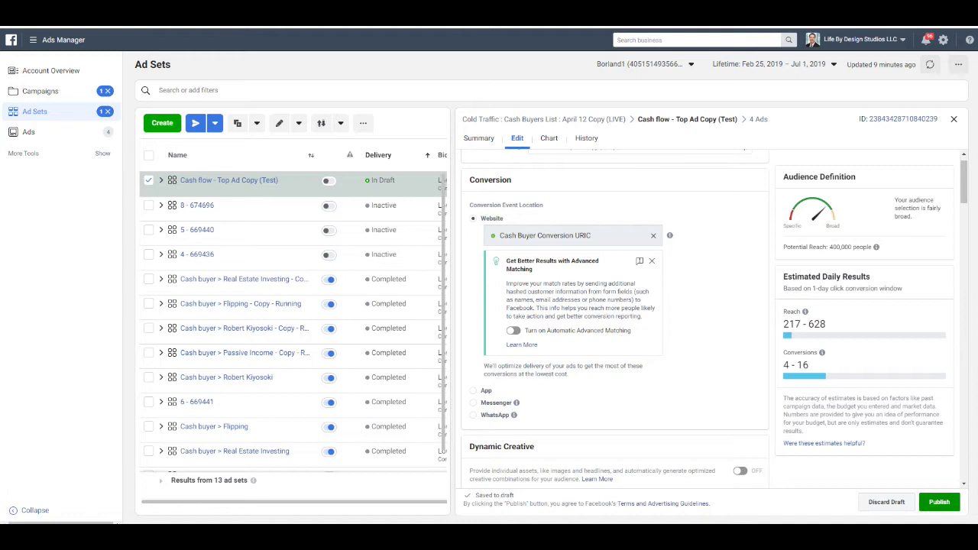
# Step: Close the ad set editor without publishing the draft and compare the cost per result of 8 - 674696 and Cash buyer > Robert Kiyosoki - Copy
pyautogui.press('Escape')
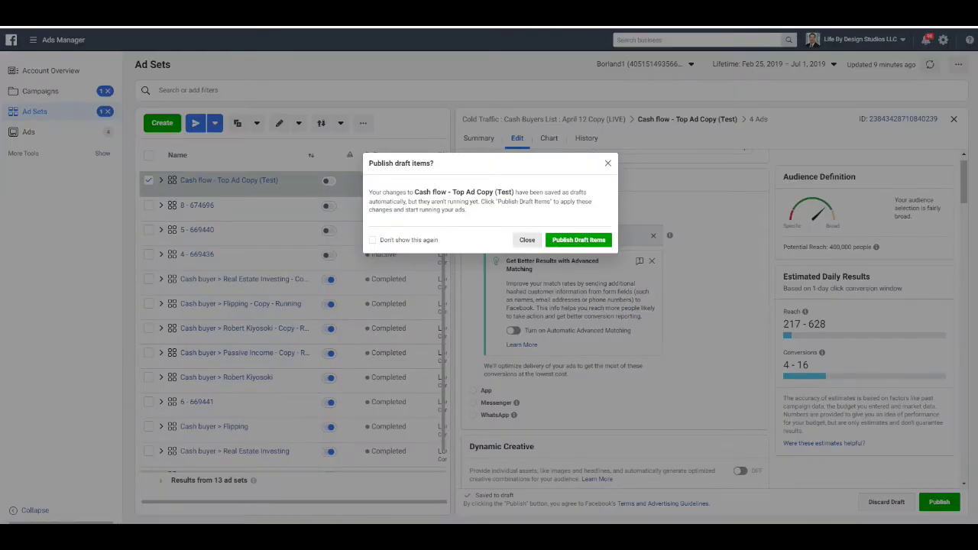
pyautogui.click(527, 240)
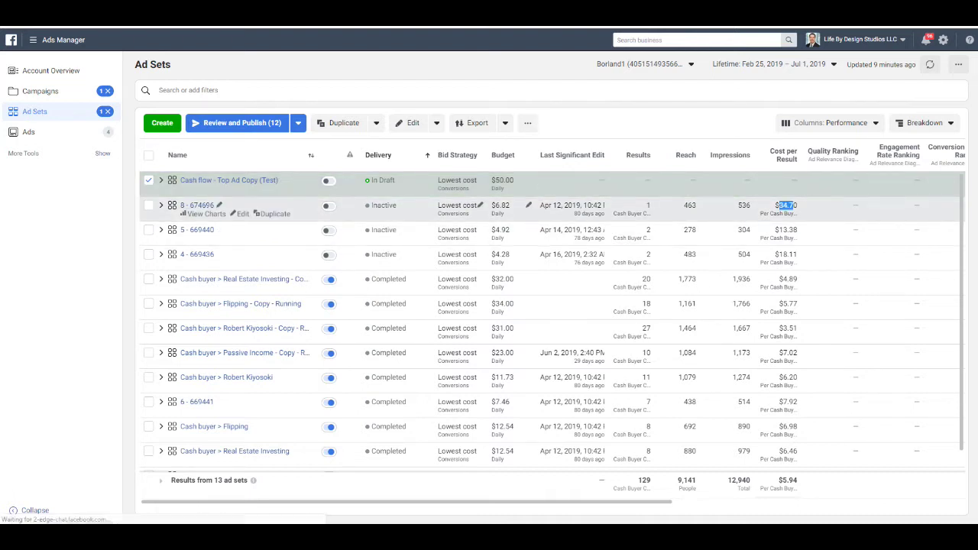
pyautogui.doubleClick(787, 205)
pyautogui.moveTo(793, 205)
pyautogui.mouseDown()
pyautogui.moveTo(779, 205)
pyautogui.moveTo(797, 205)
pyautogui.mouseUp()
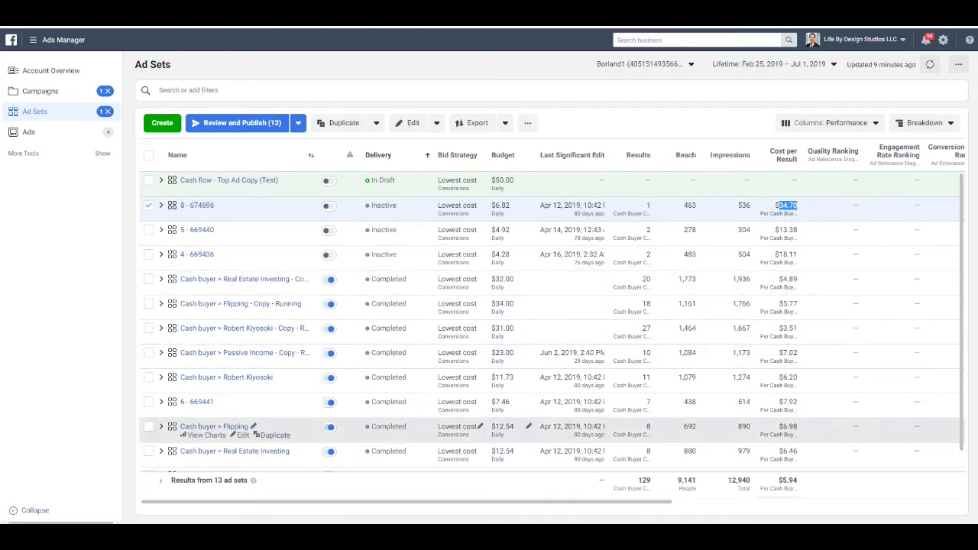
pyautogui.scroll(-1, 787, 336)
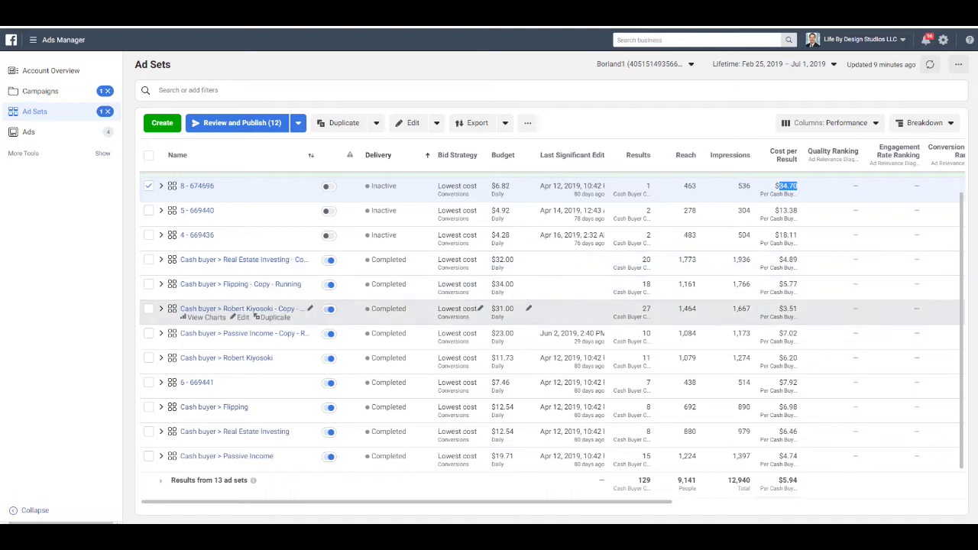
pyautogui.moveTo(778, 309); pyautogui.dragTo(798, 308)
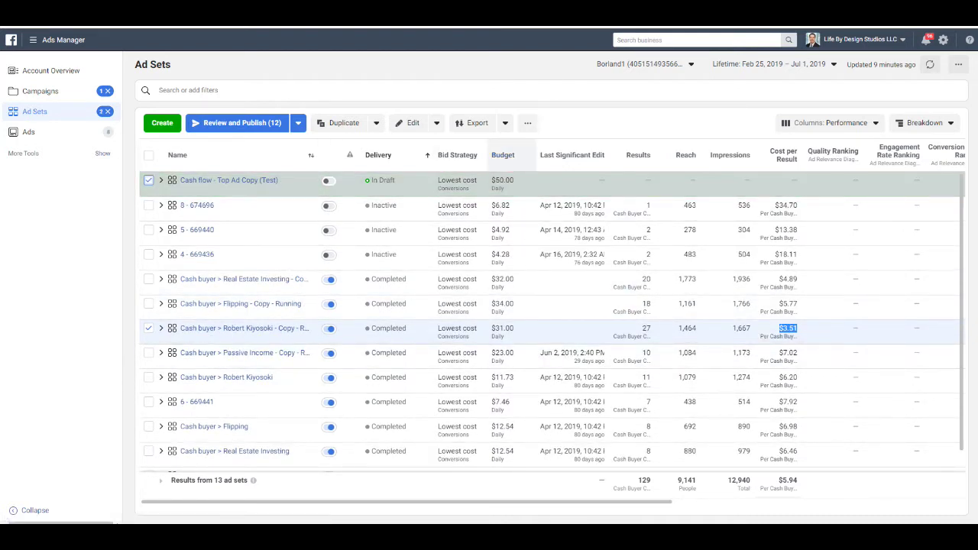
pyautogui.click(504, 122)
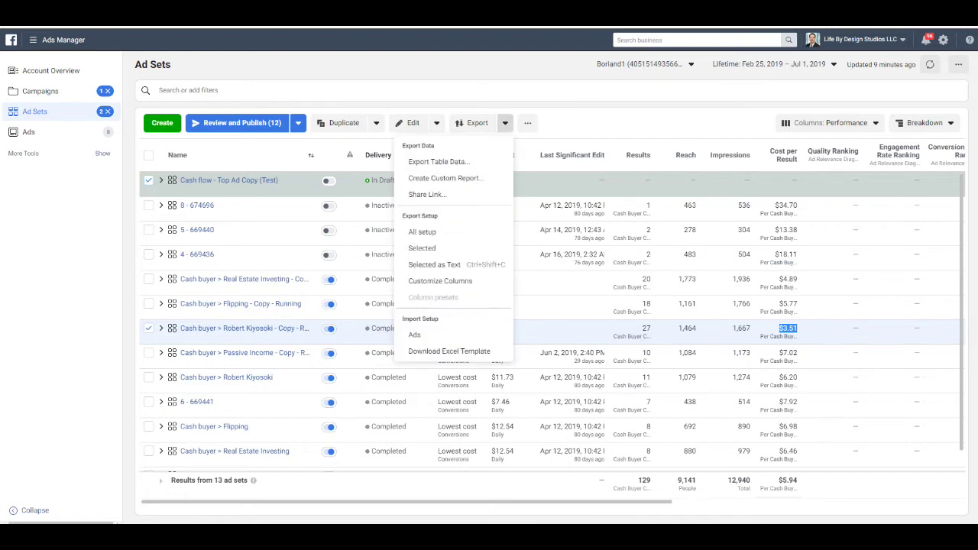
pyautogui.click(527, 122)
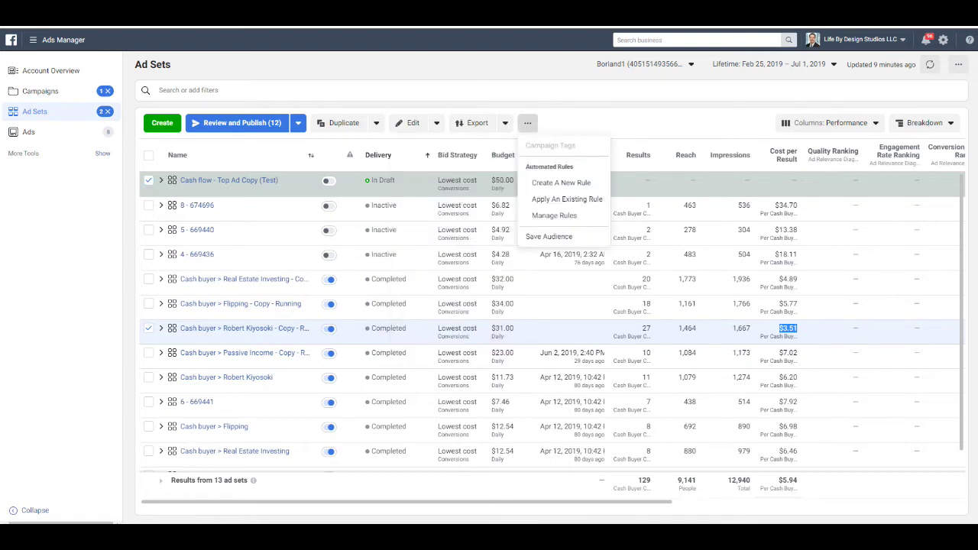
pyautogui.click(560, 182)
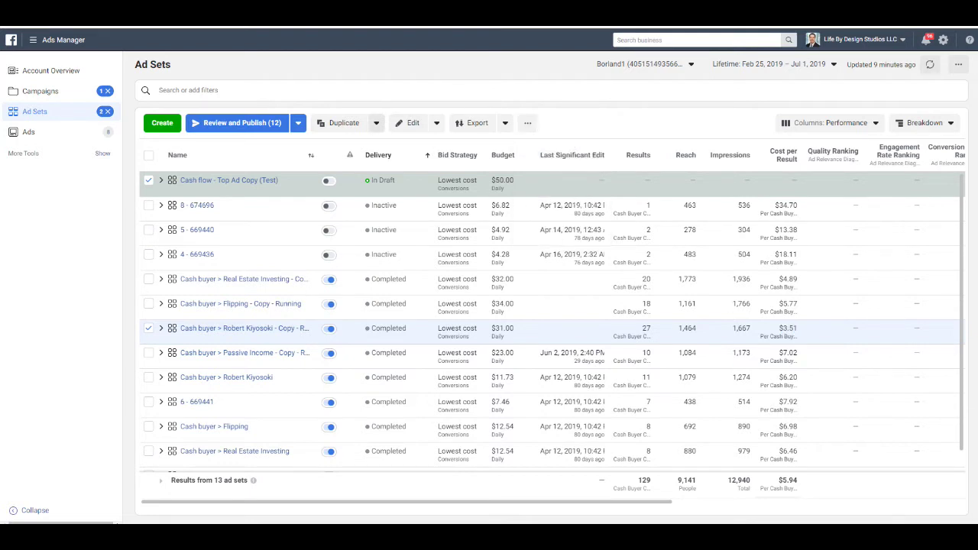
pyautogui.click(376, 122)
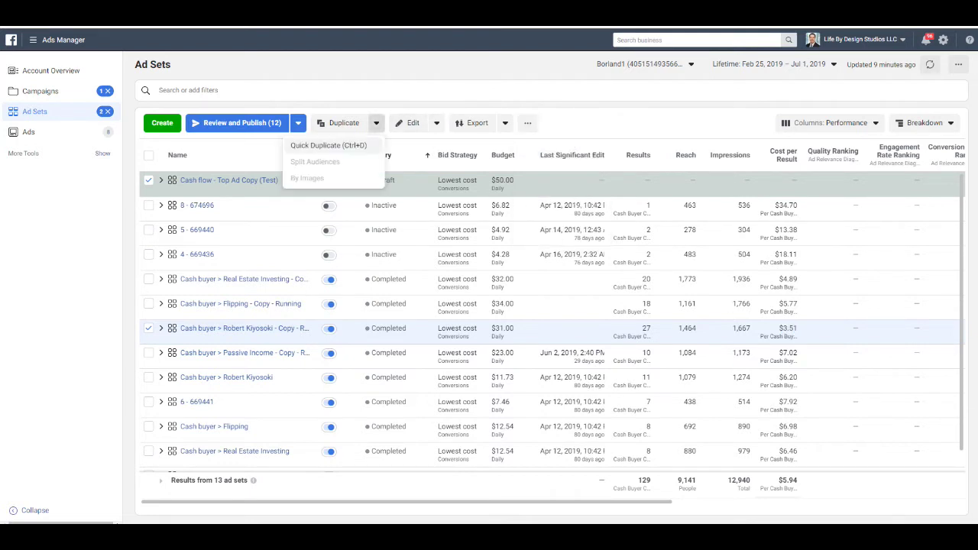
pyautogui.click(328, 146)
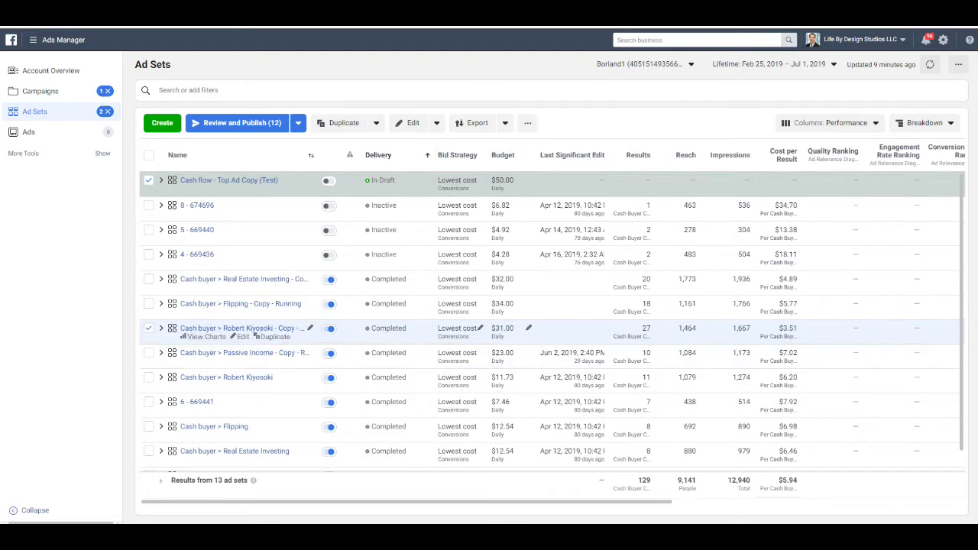
# Step: Deselect the Cash buyer > Robert Kiyosoki copy and delete the draft ad set "Cash flow - Top Ad Copy (Test)"
pyautogui.click(149, 328)
pyautogui.scroll(-1, 551, 322)
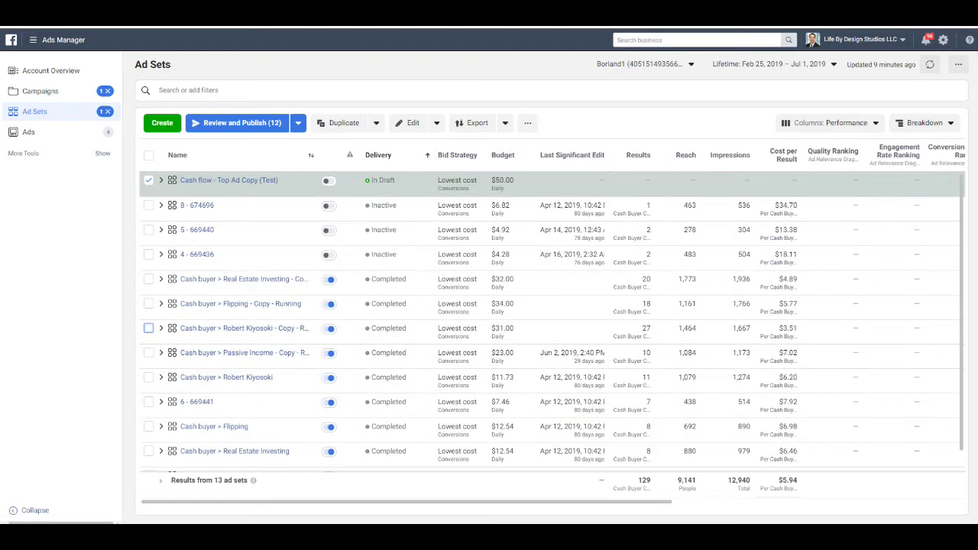
pyautogui.scroll(-1, 552, 321)
pyautogui.scroll(1, 552, 321)
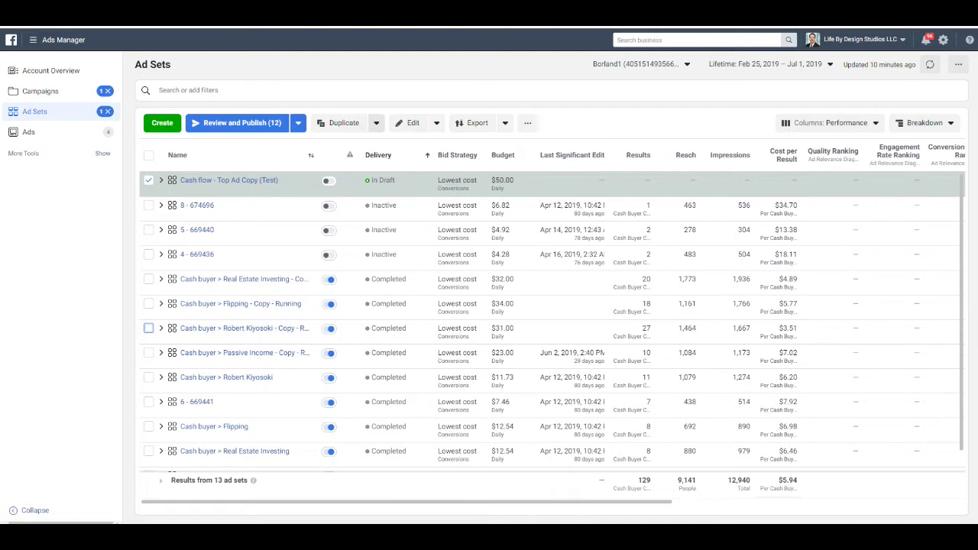
pyautogui.click(376, 123)
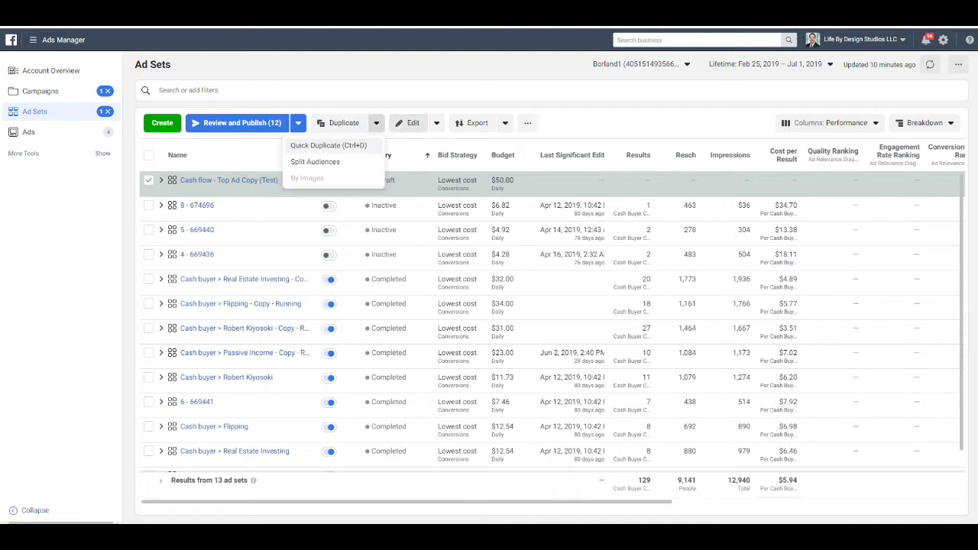
pyautogui.click(436, 123)
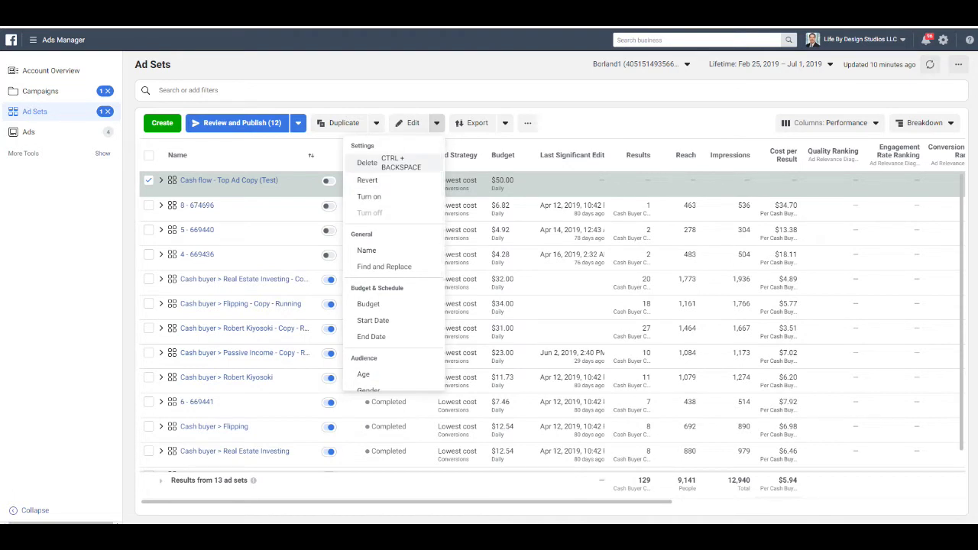
pyautogui.click(368, 162)
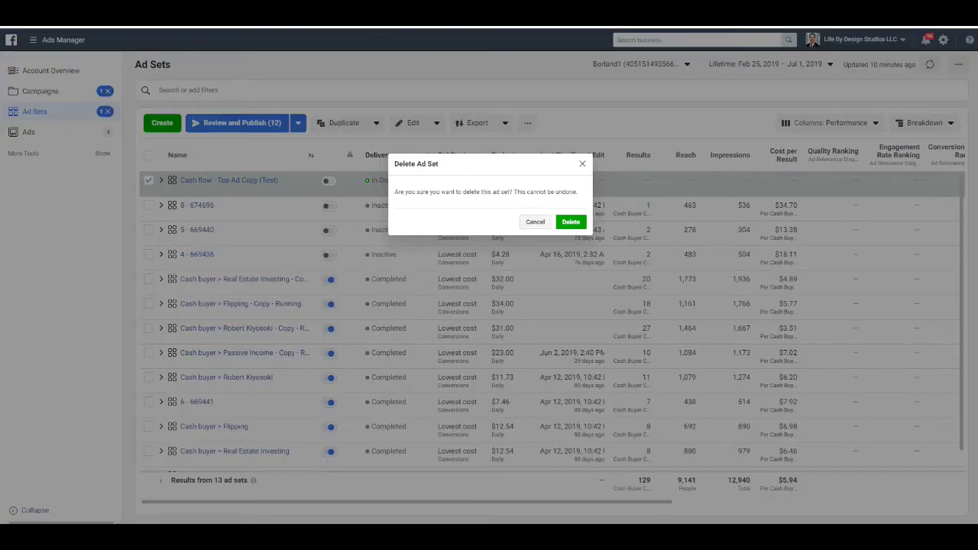
pyautogui.click(571, 221)
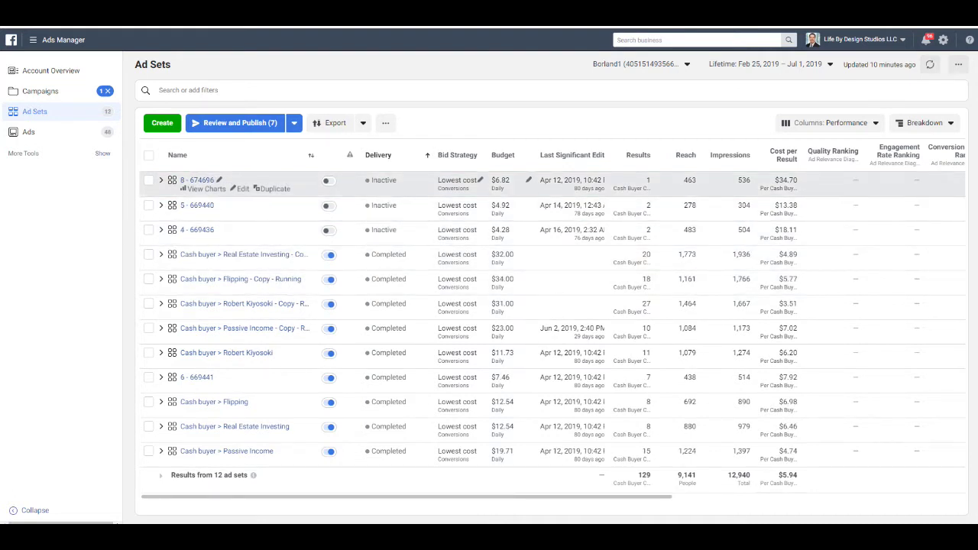
pyautogui.click(148, 180)
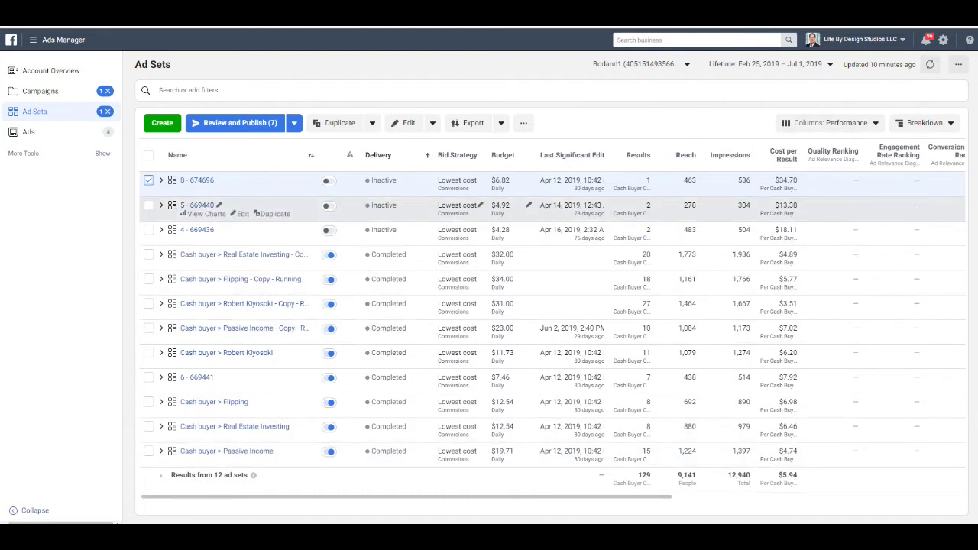
pyautogui.click(148, 180)
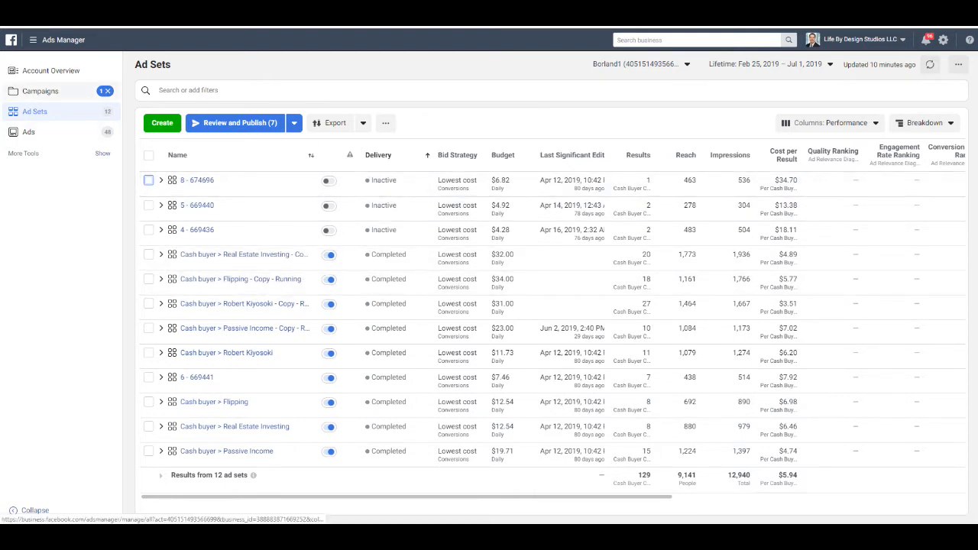
pyautogui.click(77, 91)
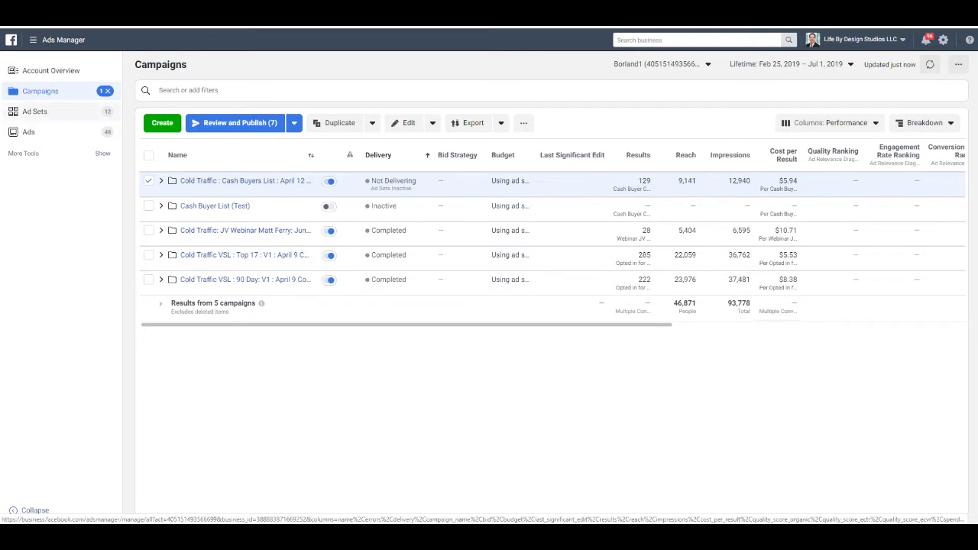
pyautogui.click(34, 112)
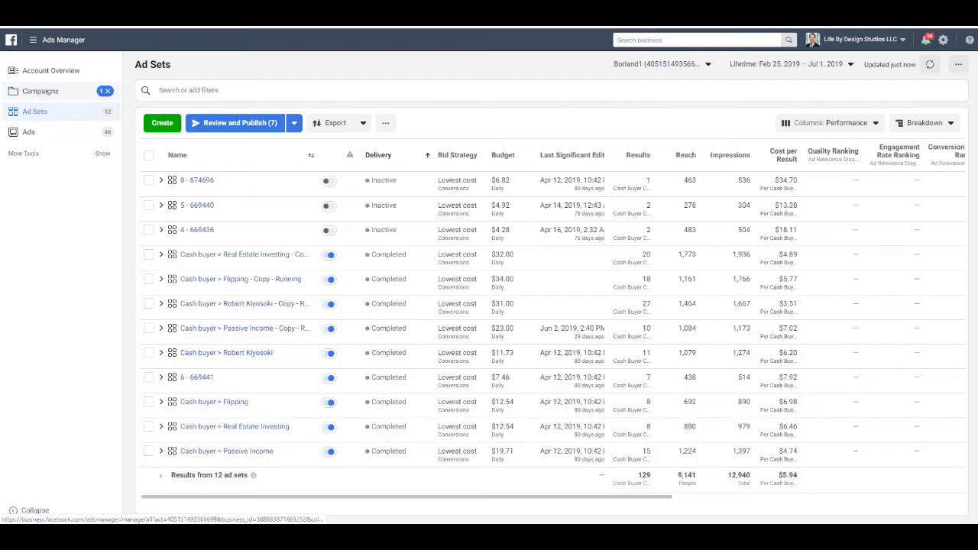
# Step: Open the Cold Traffic : Cash Buyers List : April 12 Copy (LIVE) campaign for editing, examine its Campaign Spending Limit option, and close the editor
pyautogui.click(40, 91)
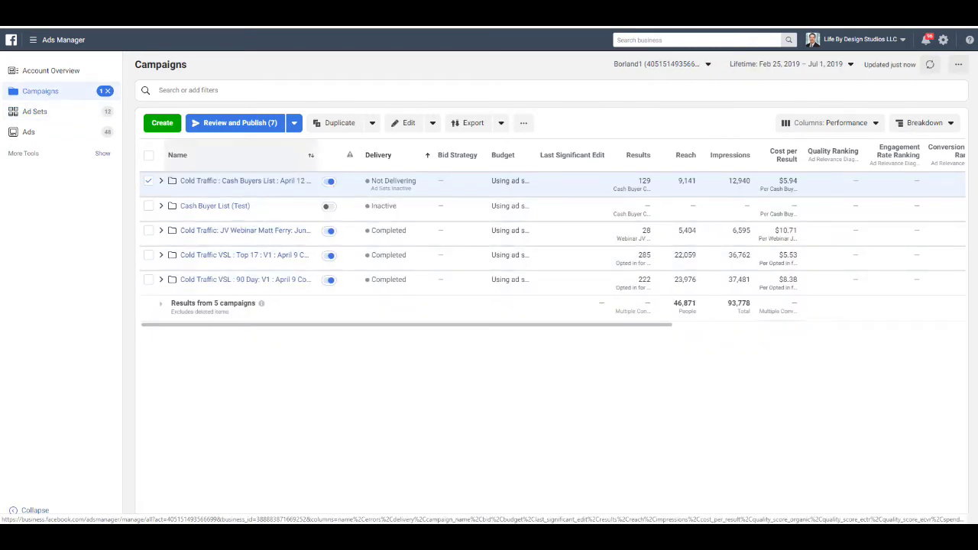
pyautogui.click(408, 123)
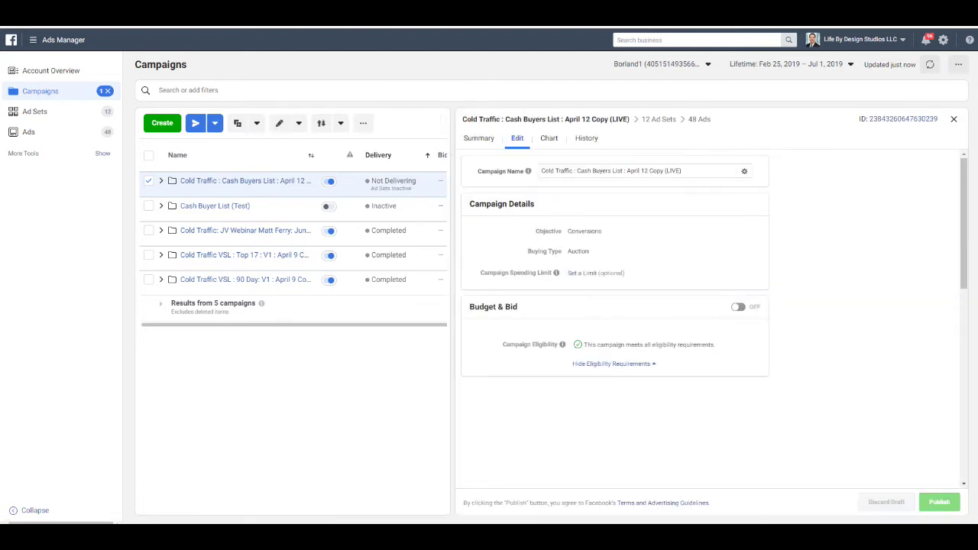
pyautogui.moveTo(556, 273)
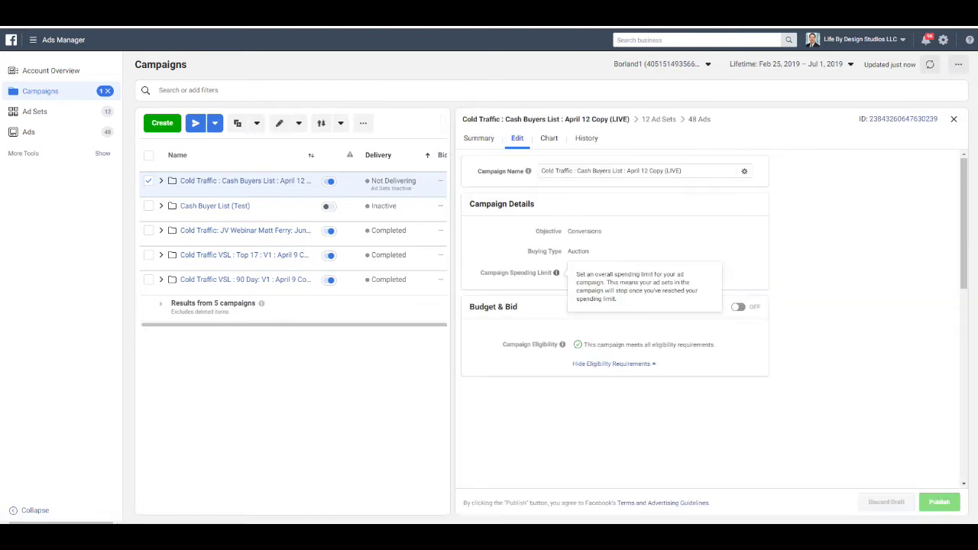
pyautogui.click(581, 273)
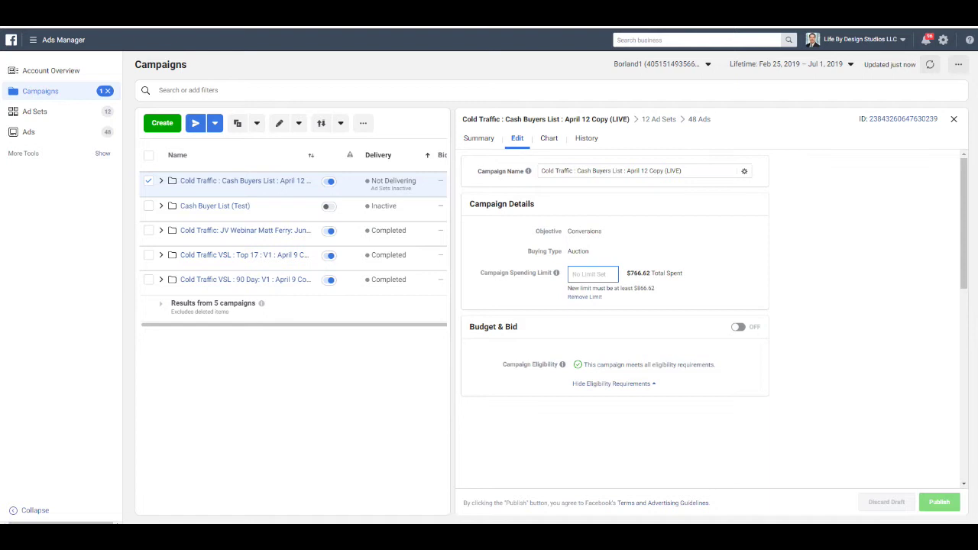
pyautogui.click(954, 119)
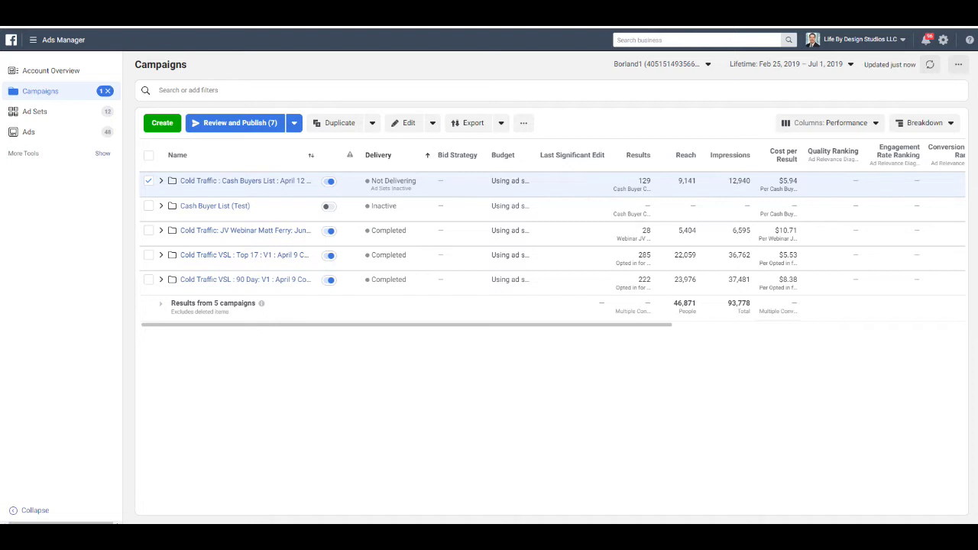
# Step: Reopen the Cold Traffic : Cash Buyers List campaign's settings to re-check the spending limit field, and close them without entering a limit
pyautogui.moveTo(245, 183)
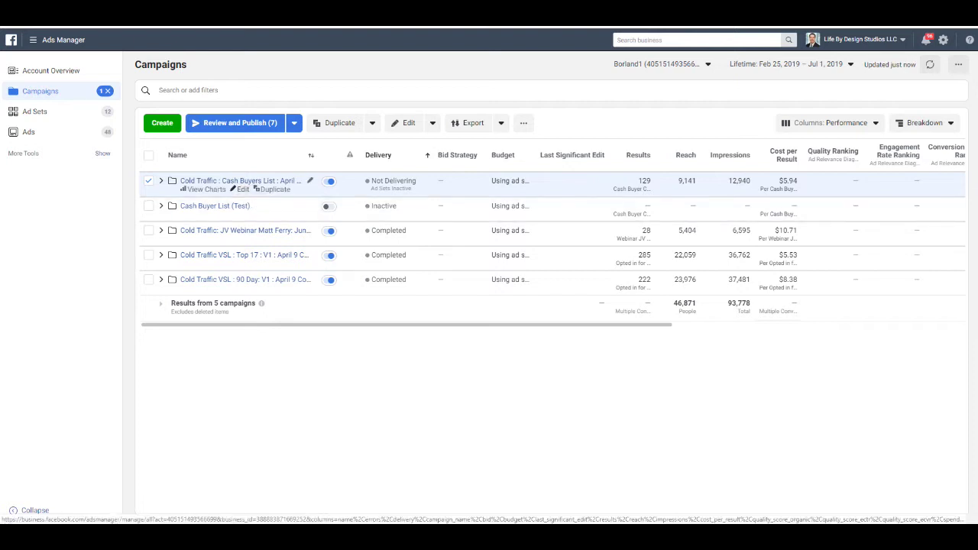
pyautogui.click(239, 188)
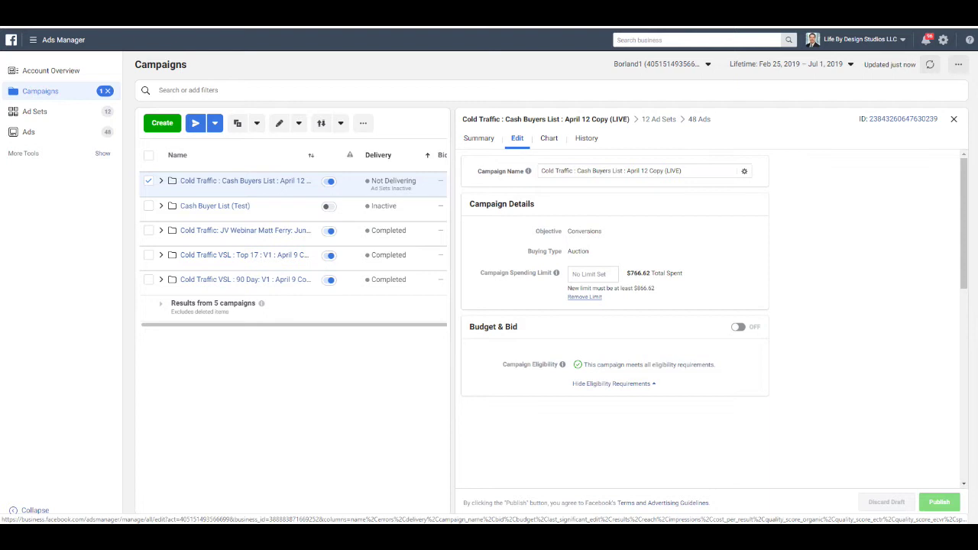
pyautogui.click(593, 274)
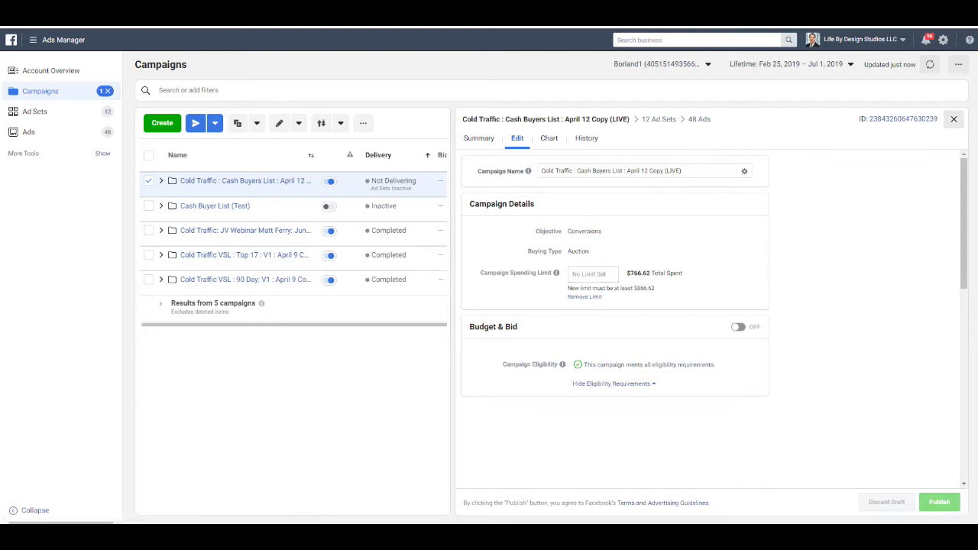
pyautogui.click(953, 119)
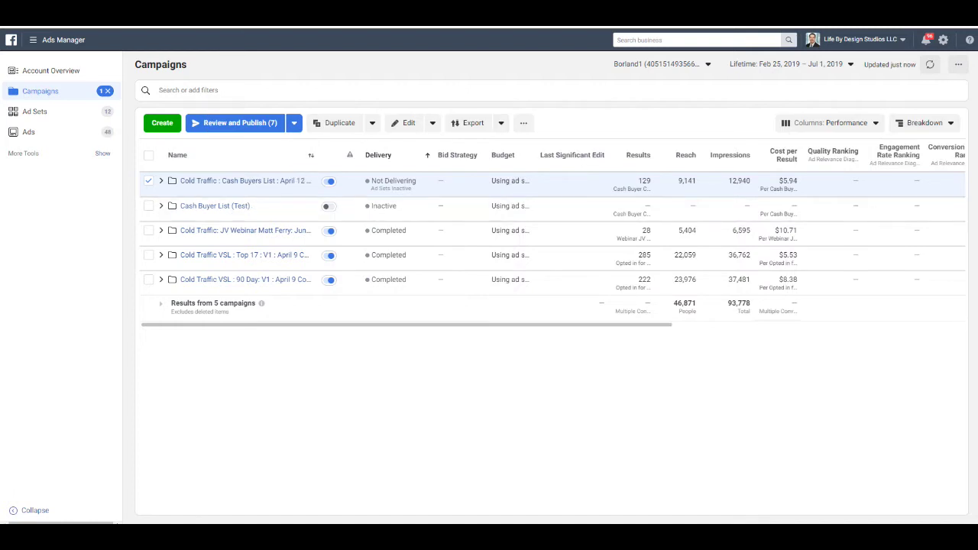
pyautogui.click(34, 111)
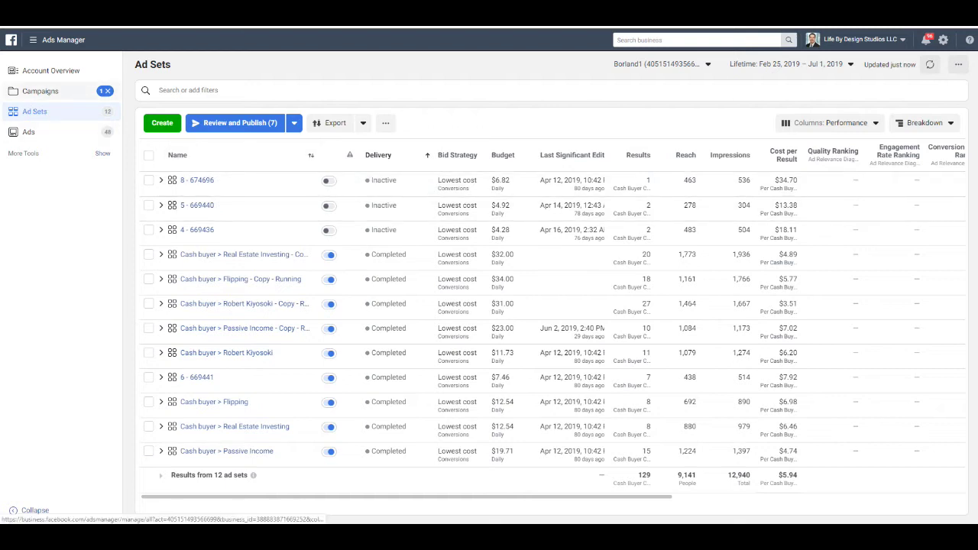
pyautogui.click(39, 91)
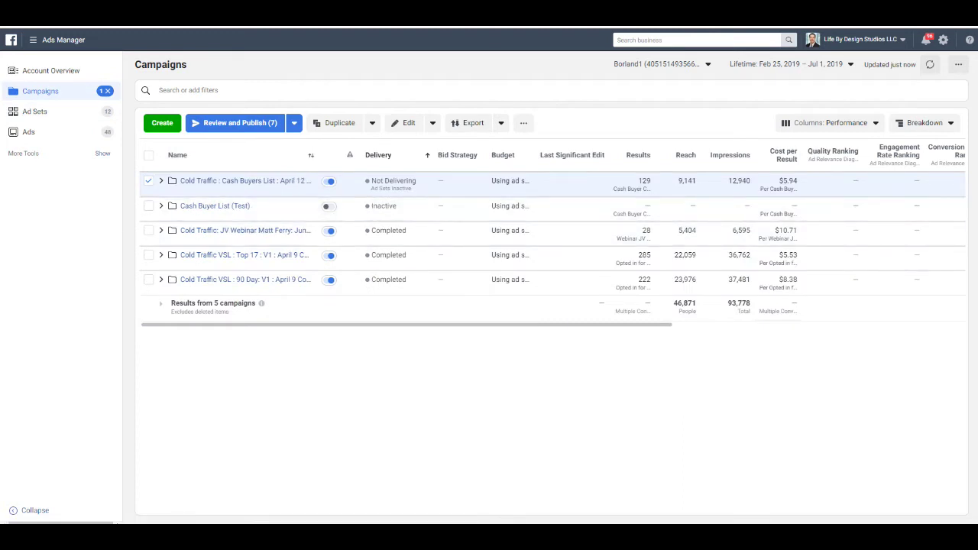
# Step: Deselect the Cold Traffic : Cash Buyers List campaign and delete the Cash Buyer List (Test) campaign
pyautogui.click(148, 181)
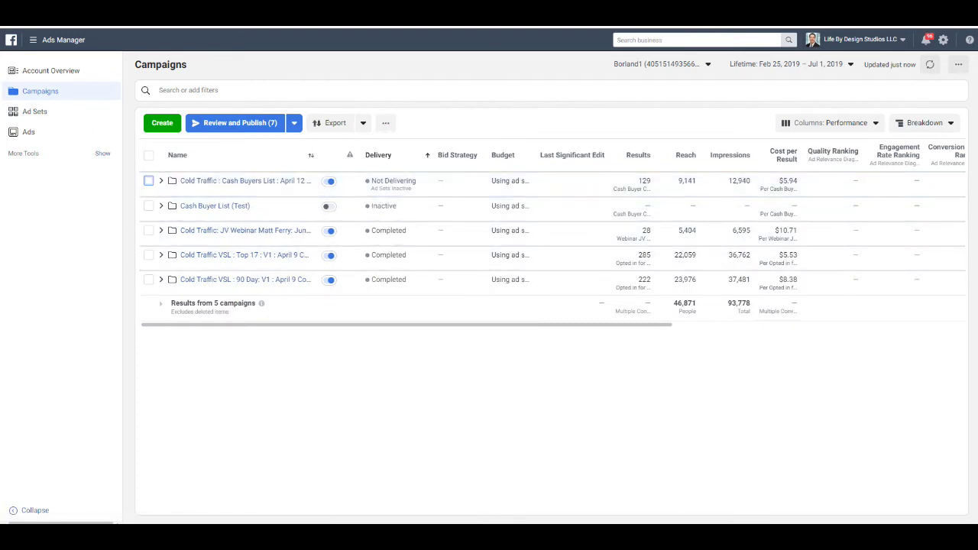
pyautogui.click(149, 206)
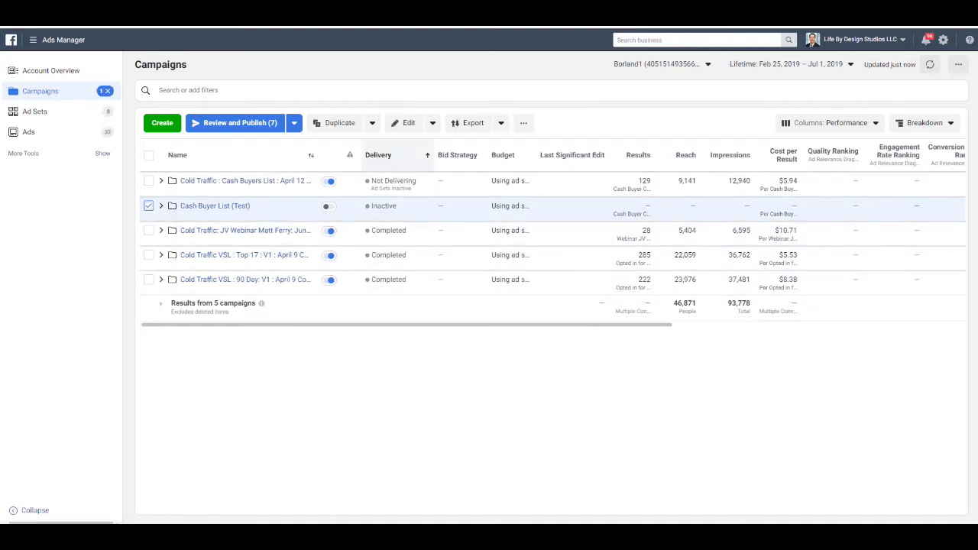
pyautogui.click(432, 123)
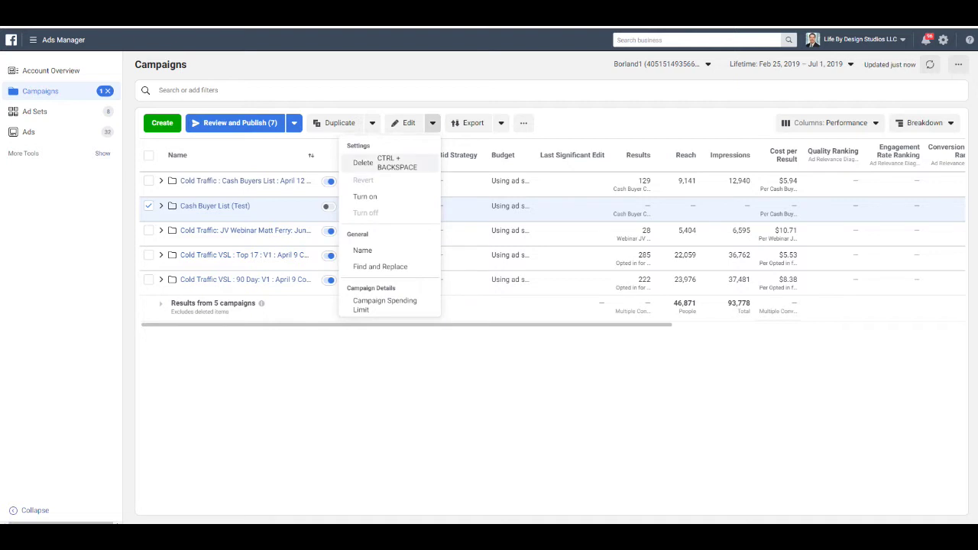
pyautogui.click(364, 162)
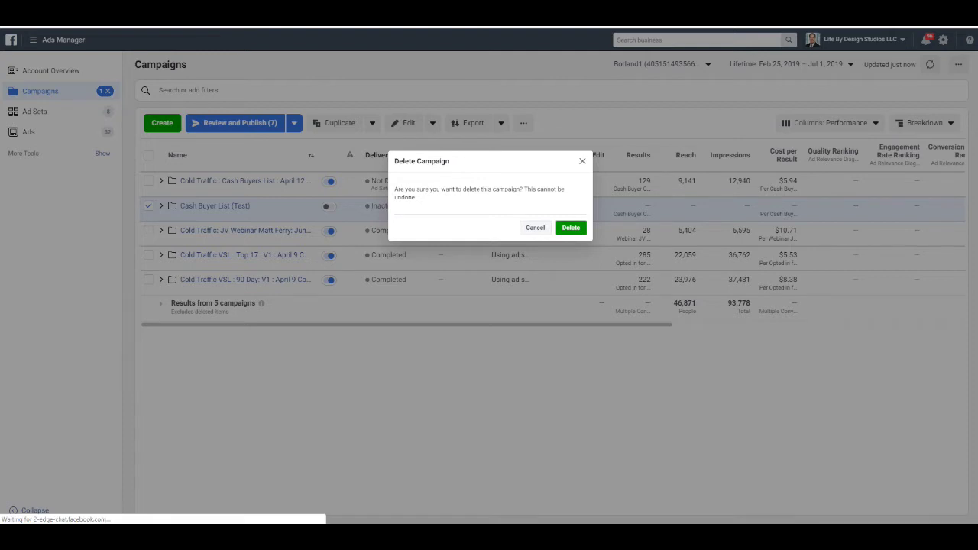
pyautogui.press('Return')
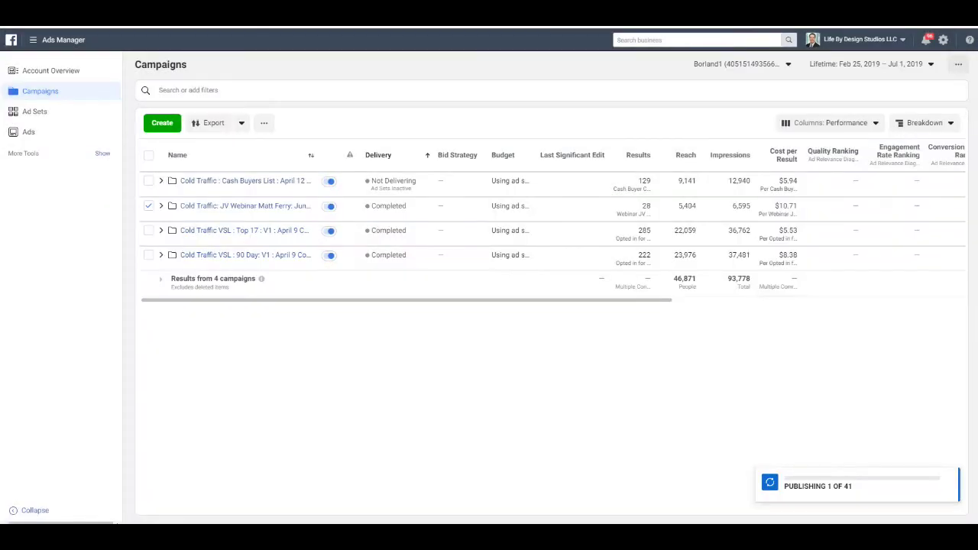